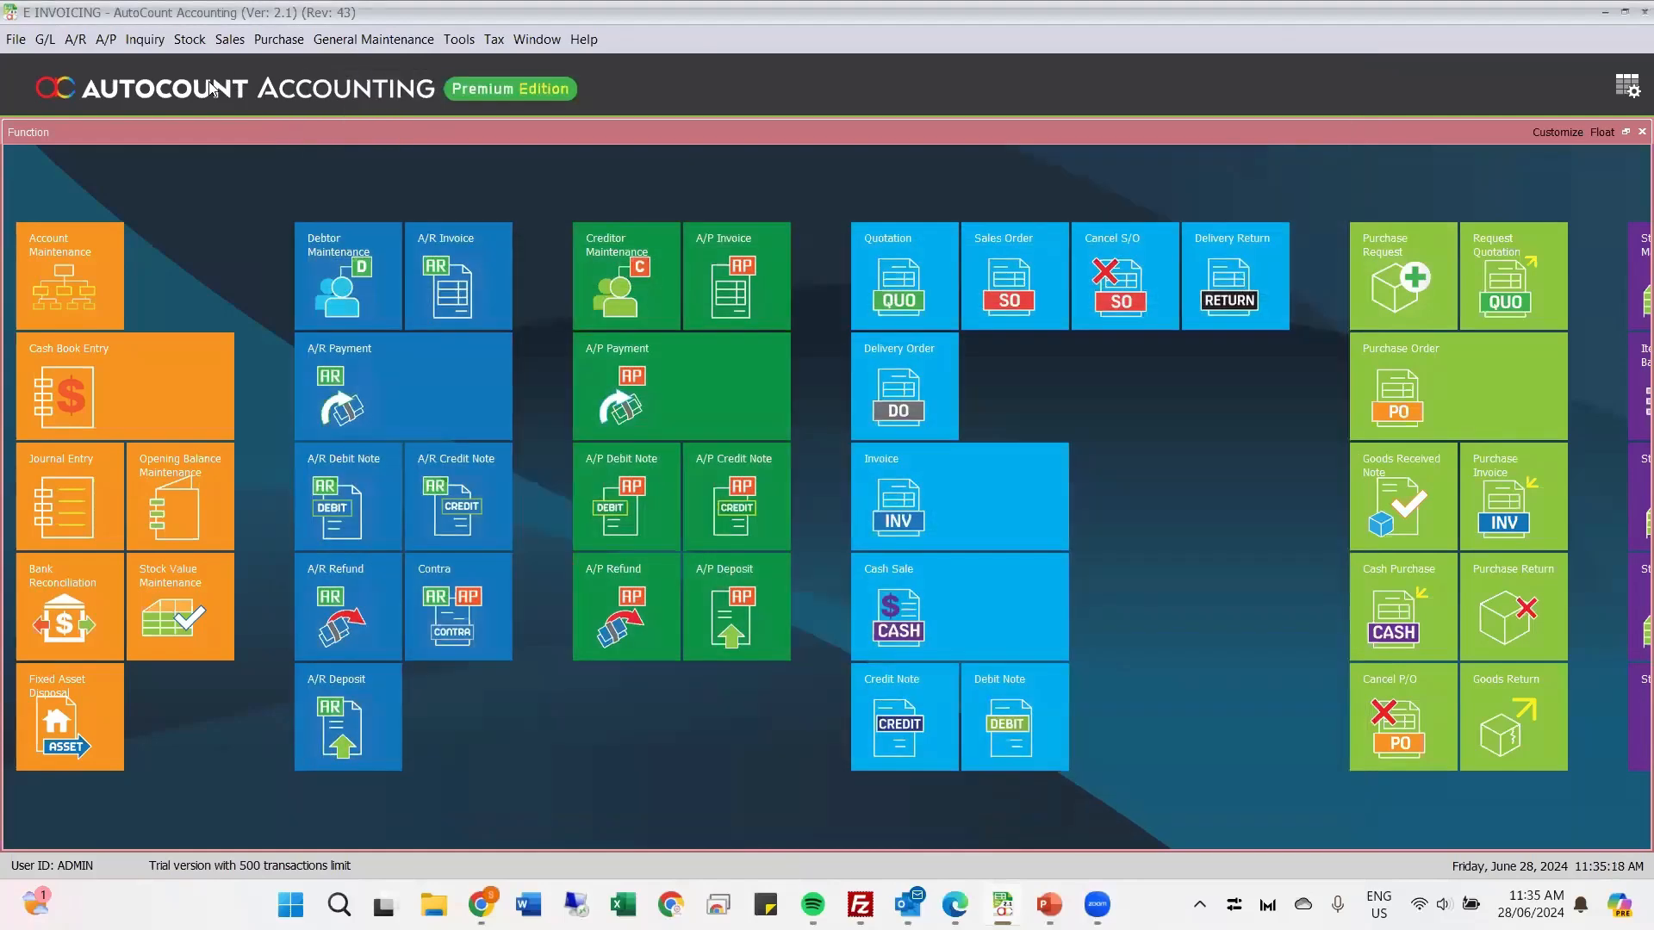
# Step: Open the GROUP COM debtor account for editing from Debtor Maintenance
pyautogui.click(74, 40)
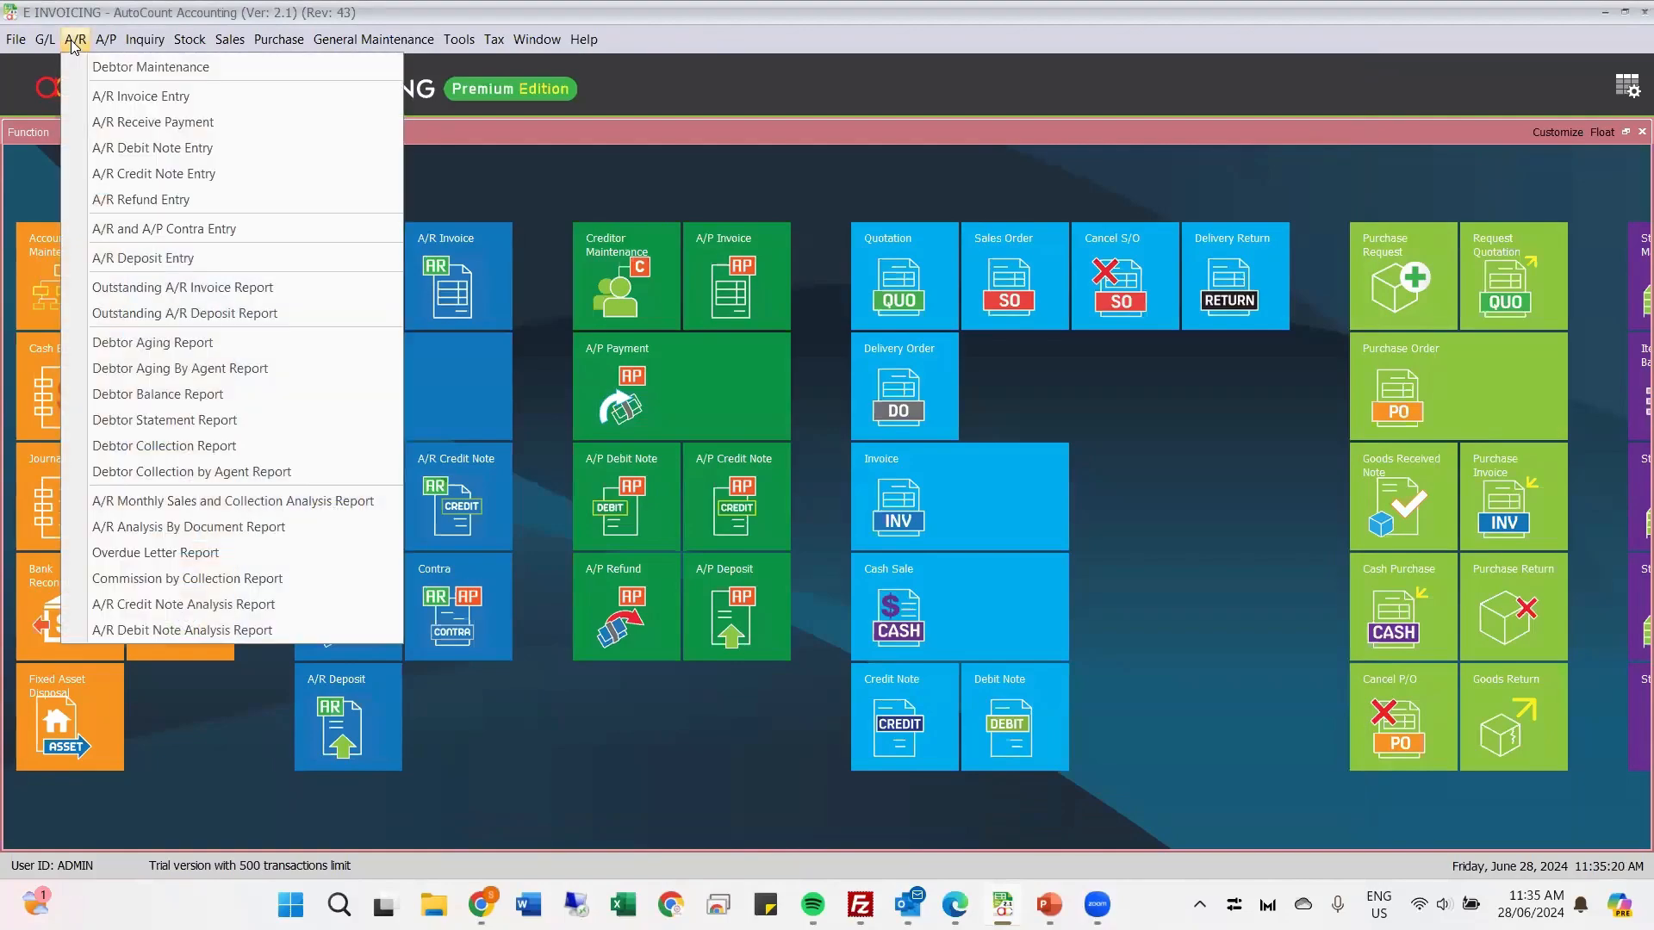
pyautogui.click(103, 67)
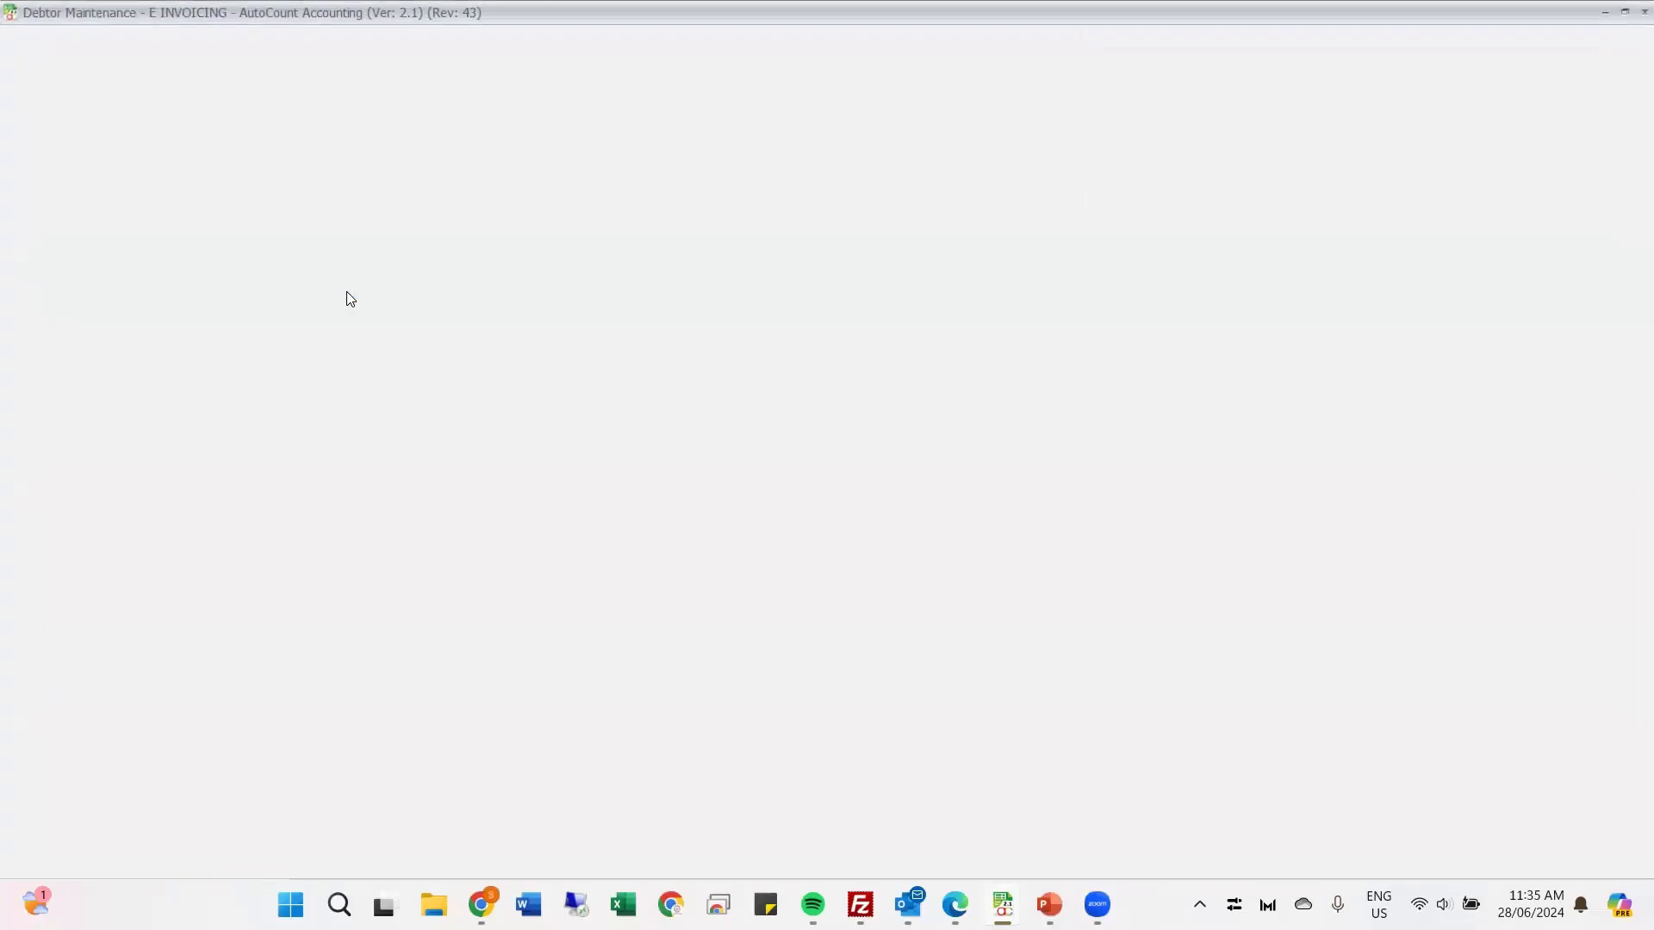
pyautogui.click(337, 295)
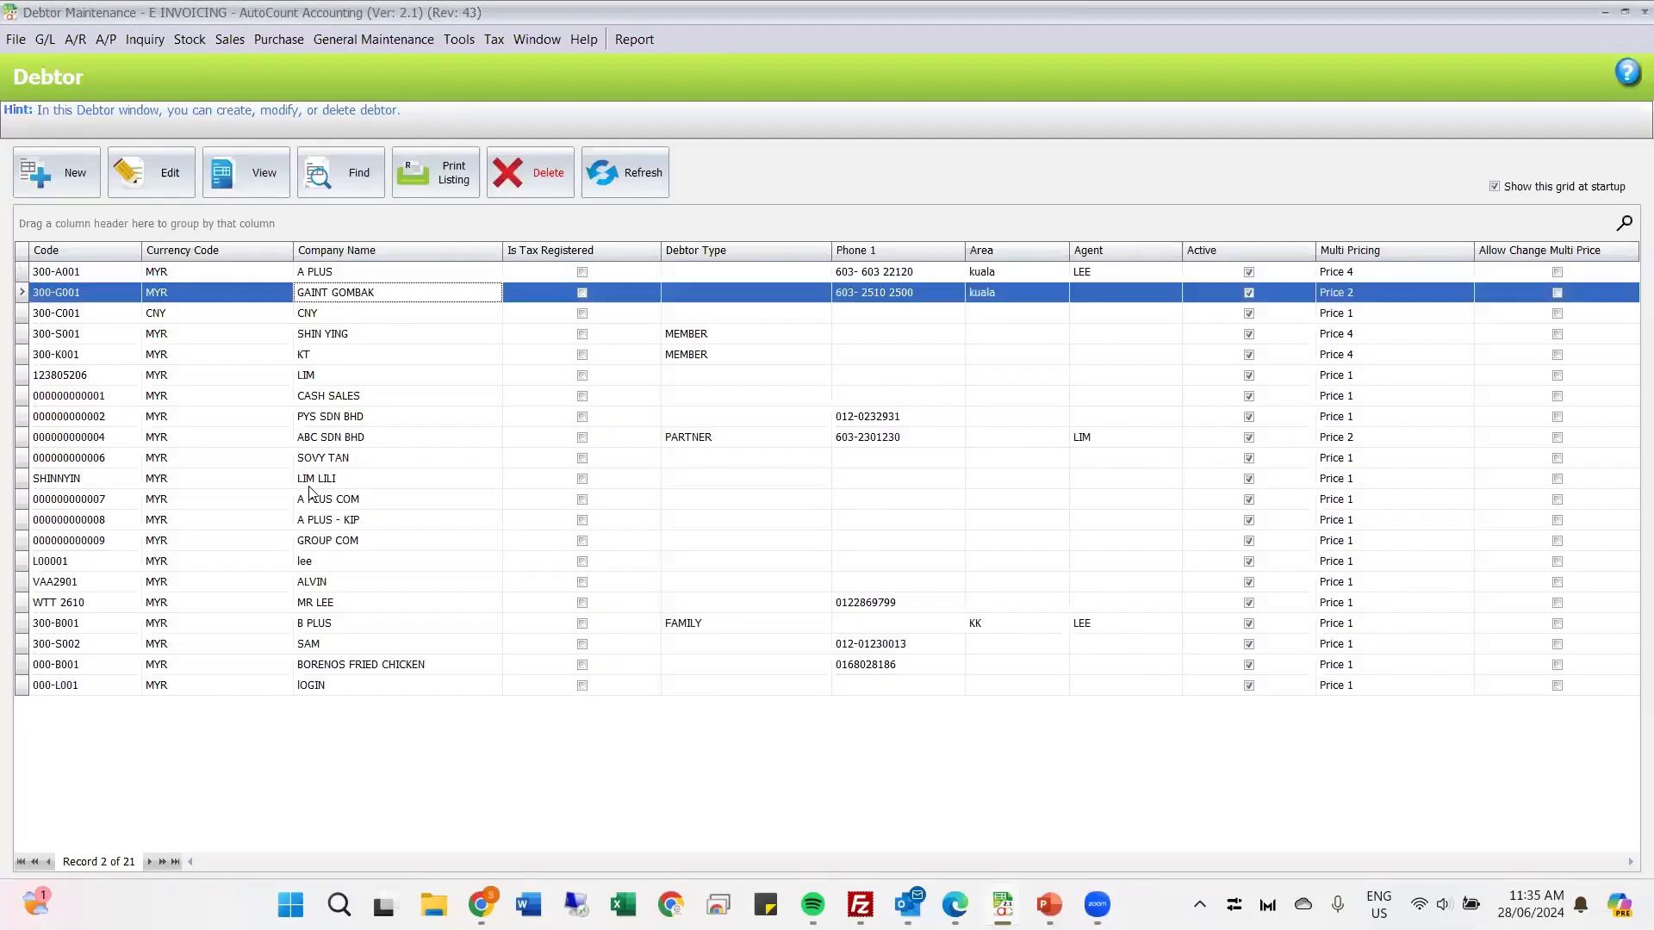
pyautogui.click(332, 541)
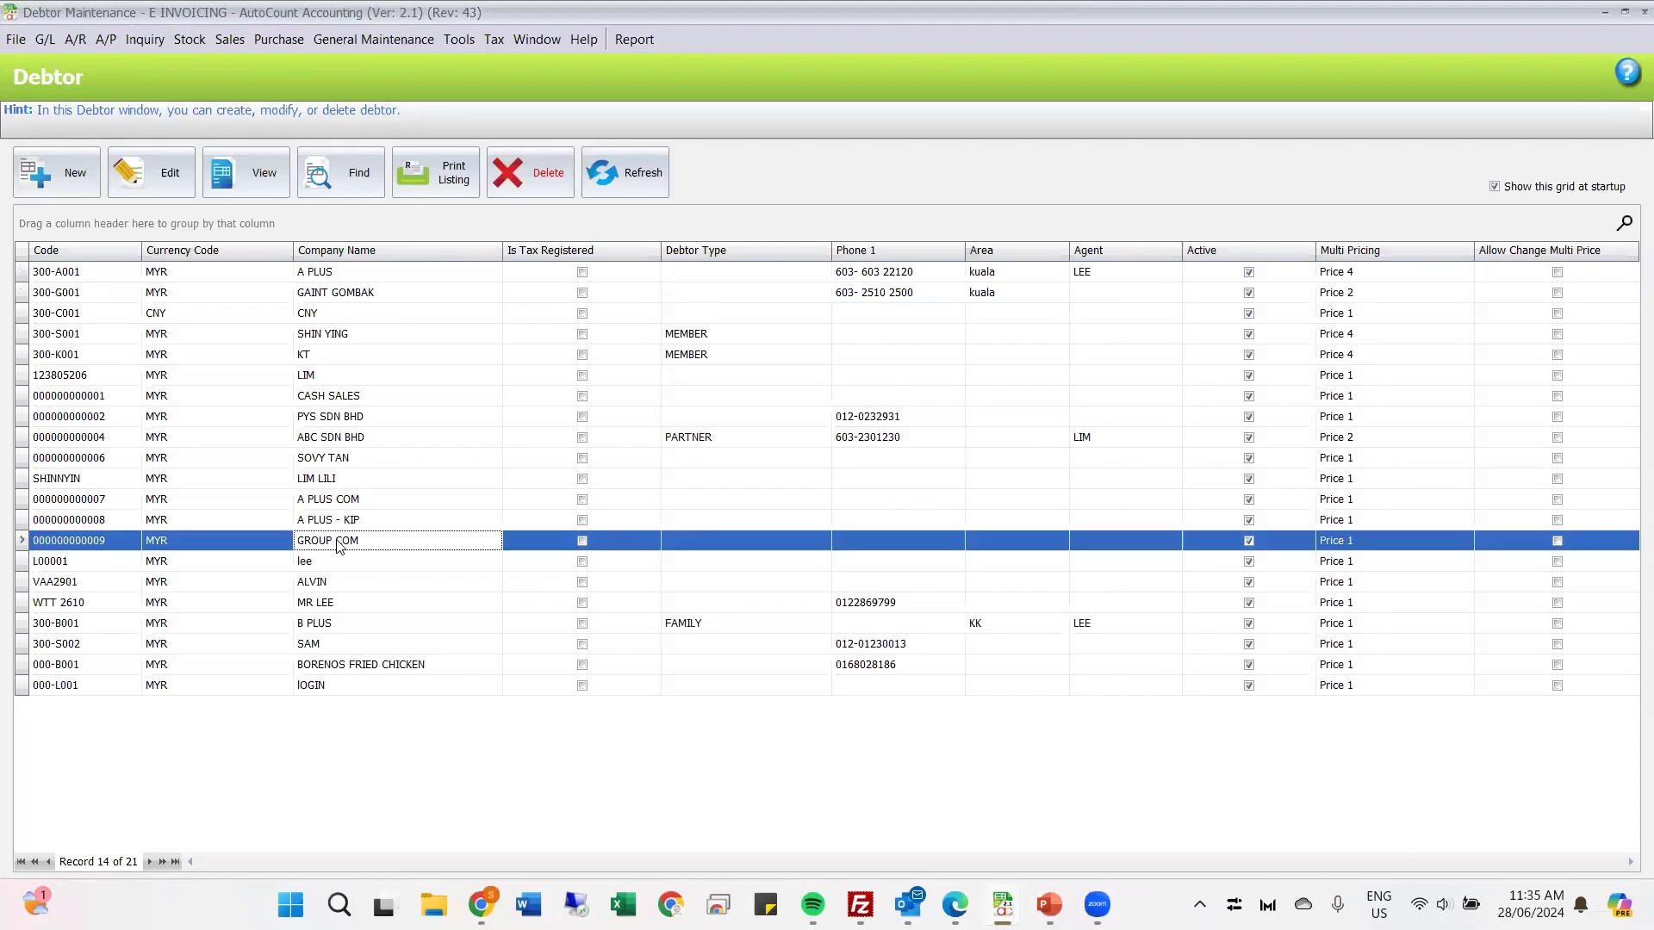
pyautogui.click(155, 181)
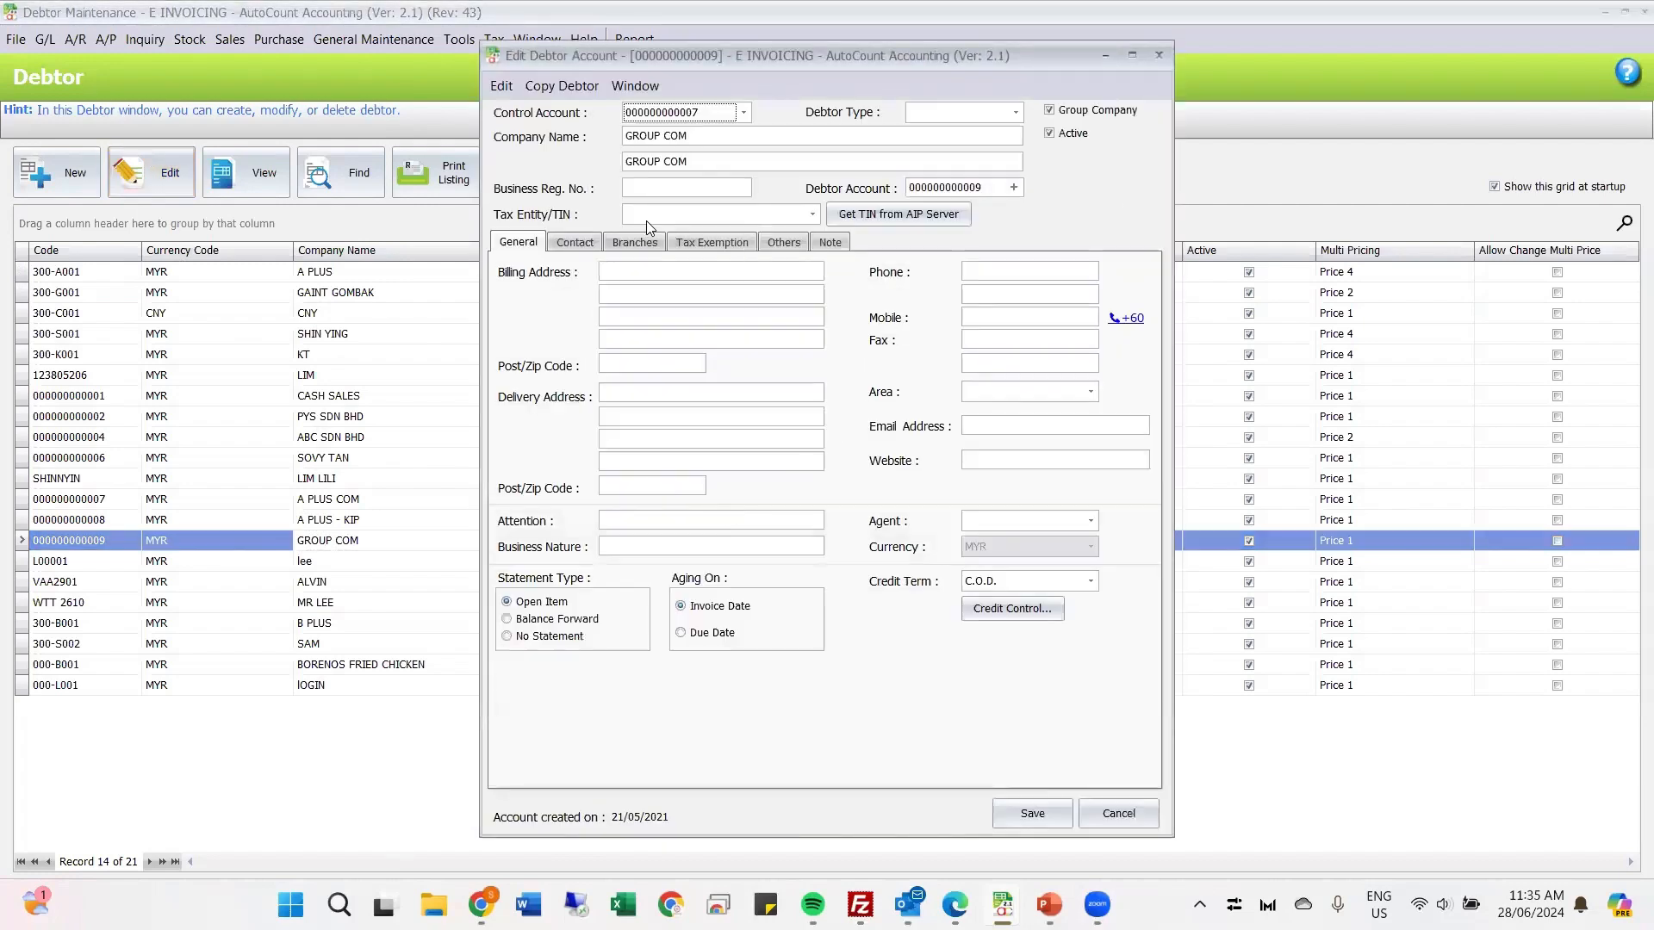
# Step: Add a new tax entity for GROUP COM and enter its TIN and business register number
pyautogui.click(668, 216)
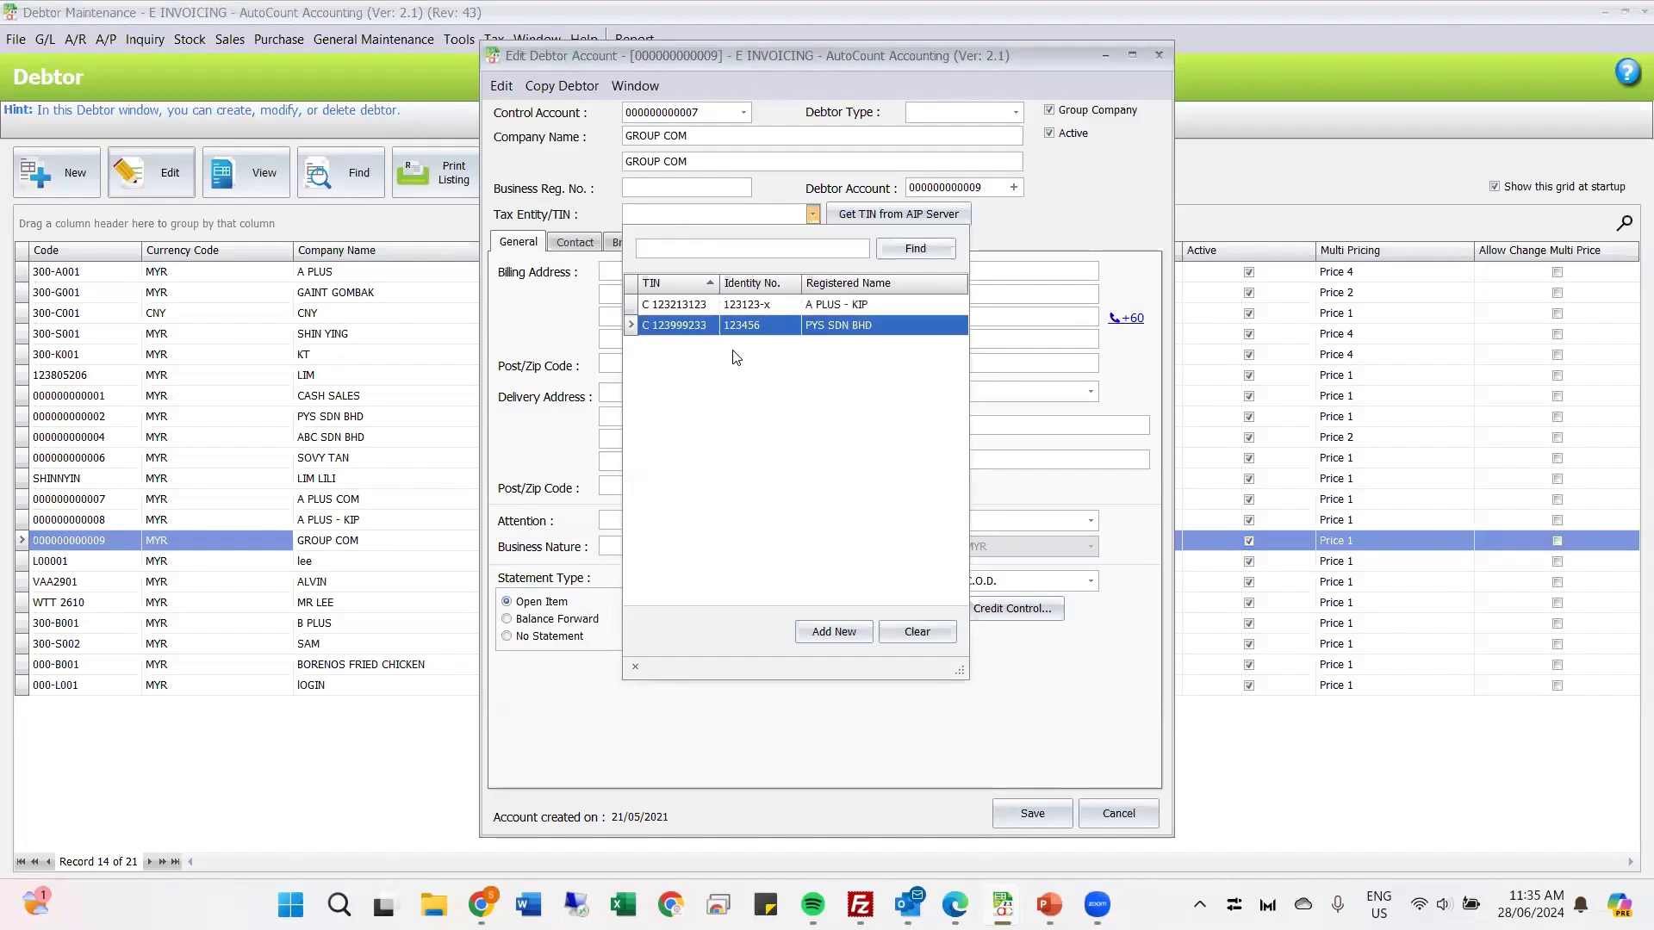
pyautogui.click(824, 633)
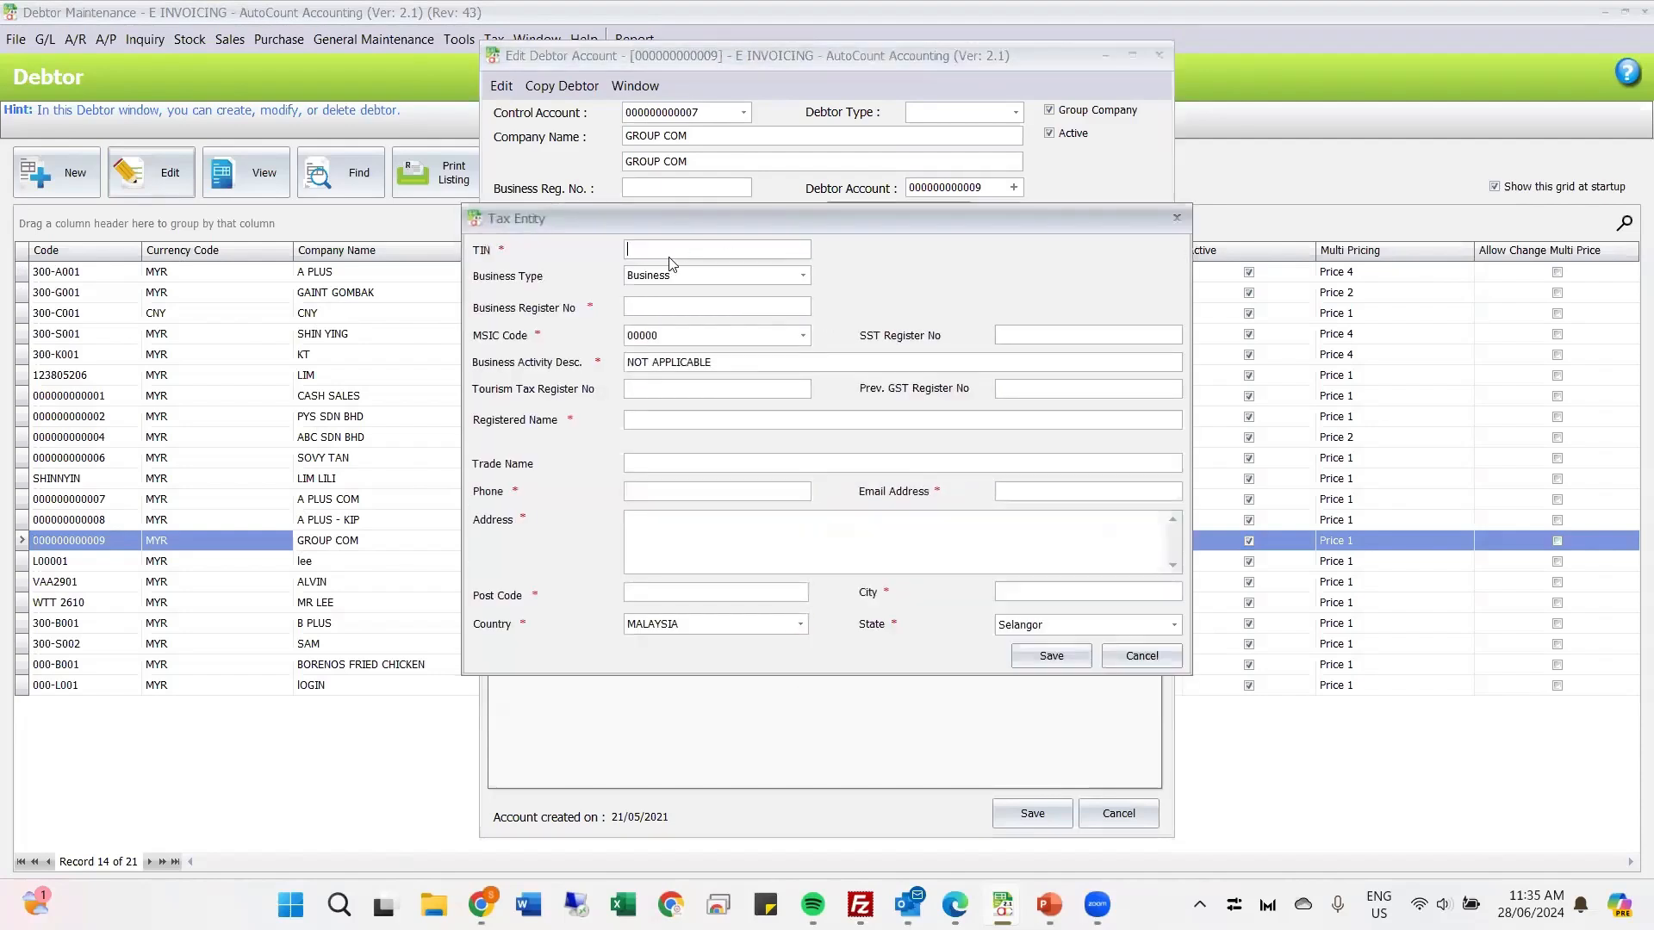
pyautogui.write('C 1515')
pyautogui.write('13123')
# Step: Set the tax entity's MSIC code to 01263, Growing of coconut (estate and smallholdings)
pyautogui.click(685, 337)
pyautogui.click(709, 472)
pyautogui.click(715, 389)
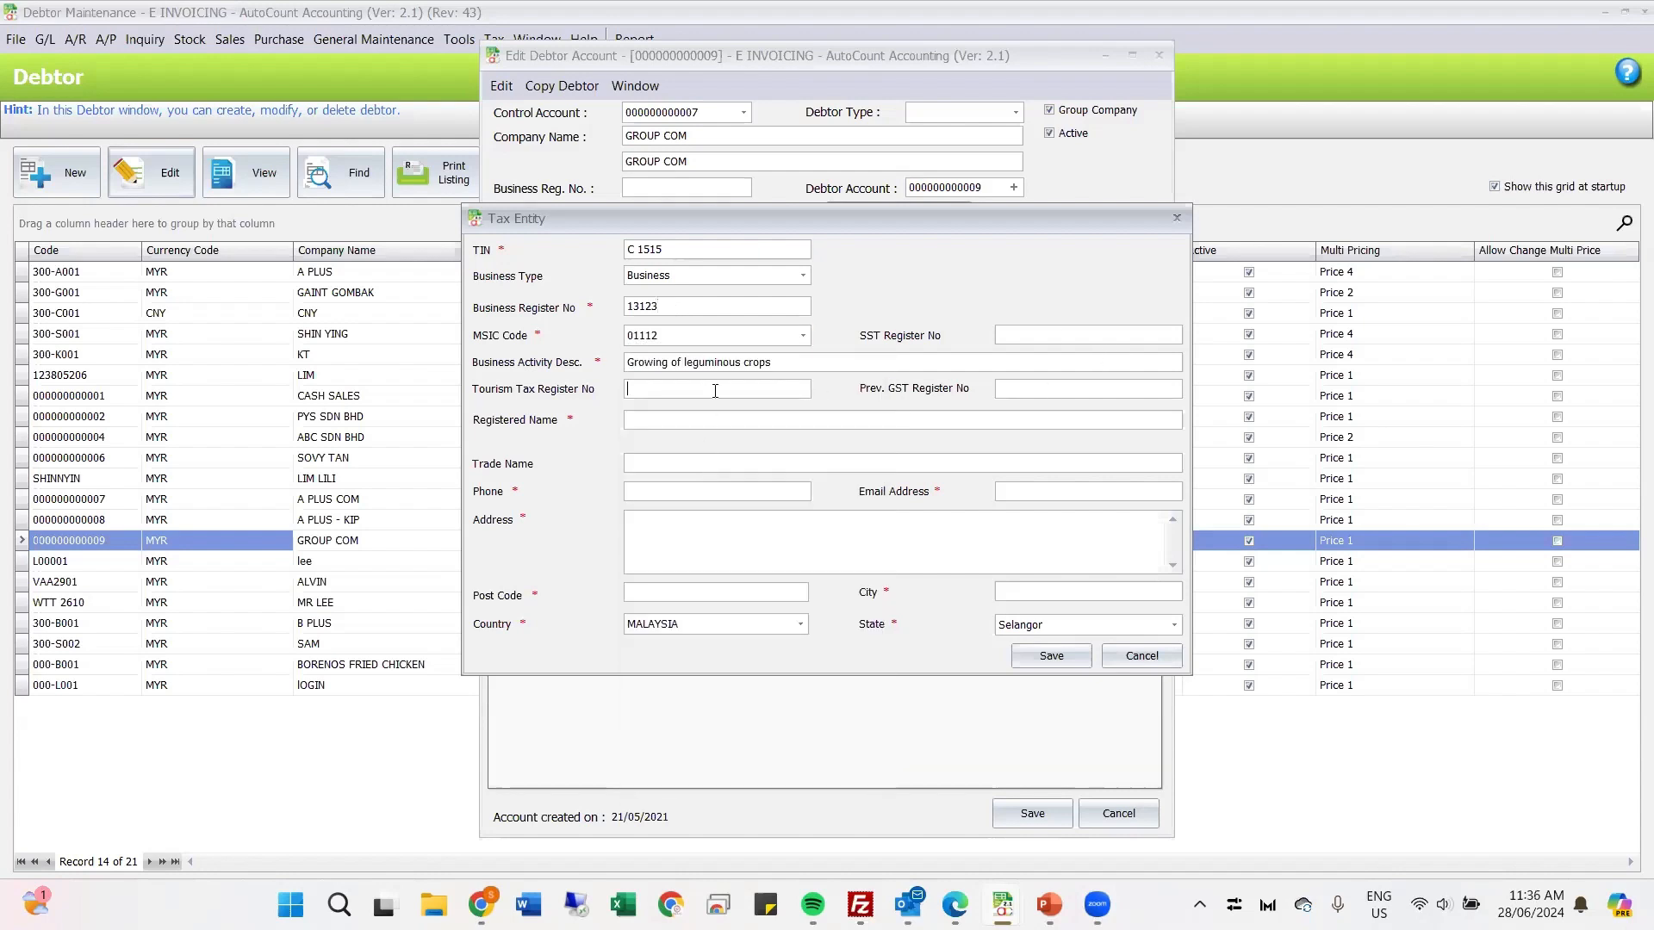
pyautogui.click(683, 338)
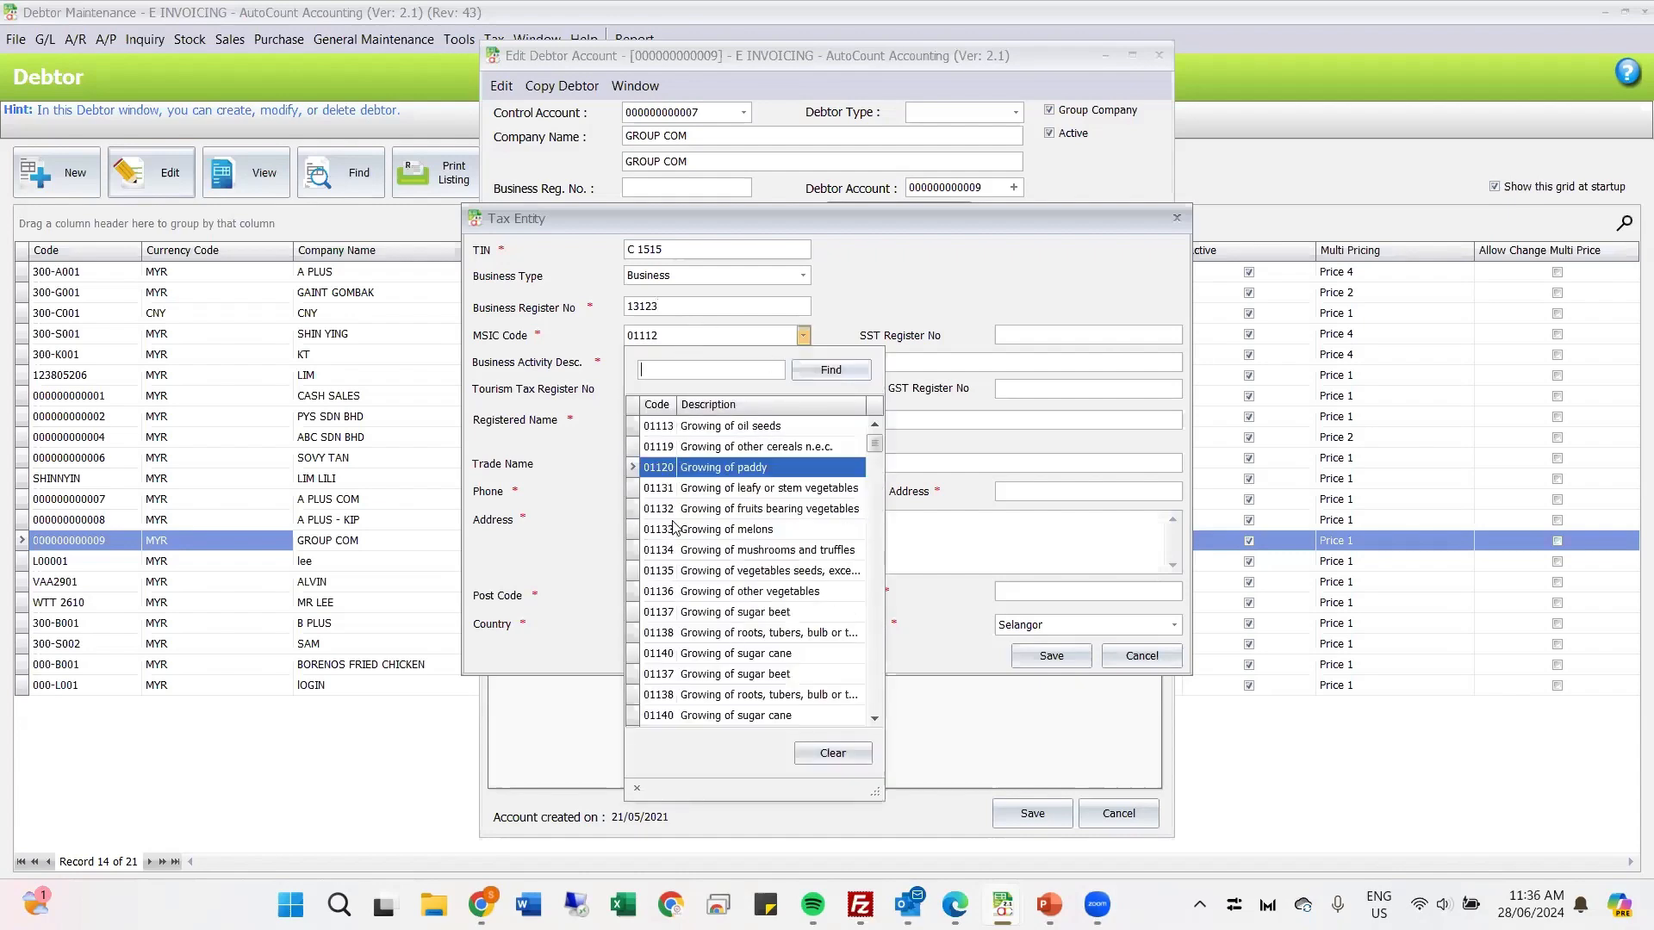
pyautogui.scroll(-3, 703, 534)
pyautogui.click(698, 622)
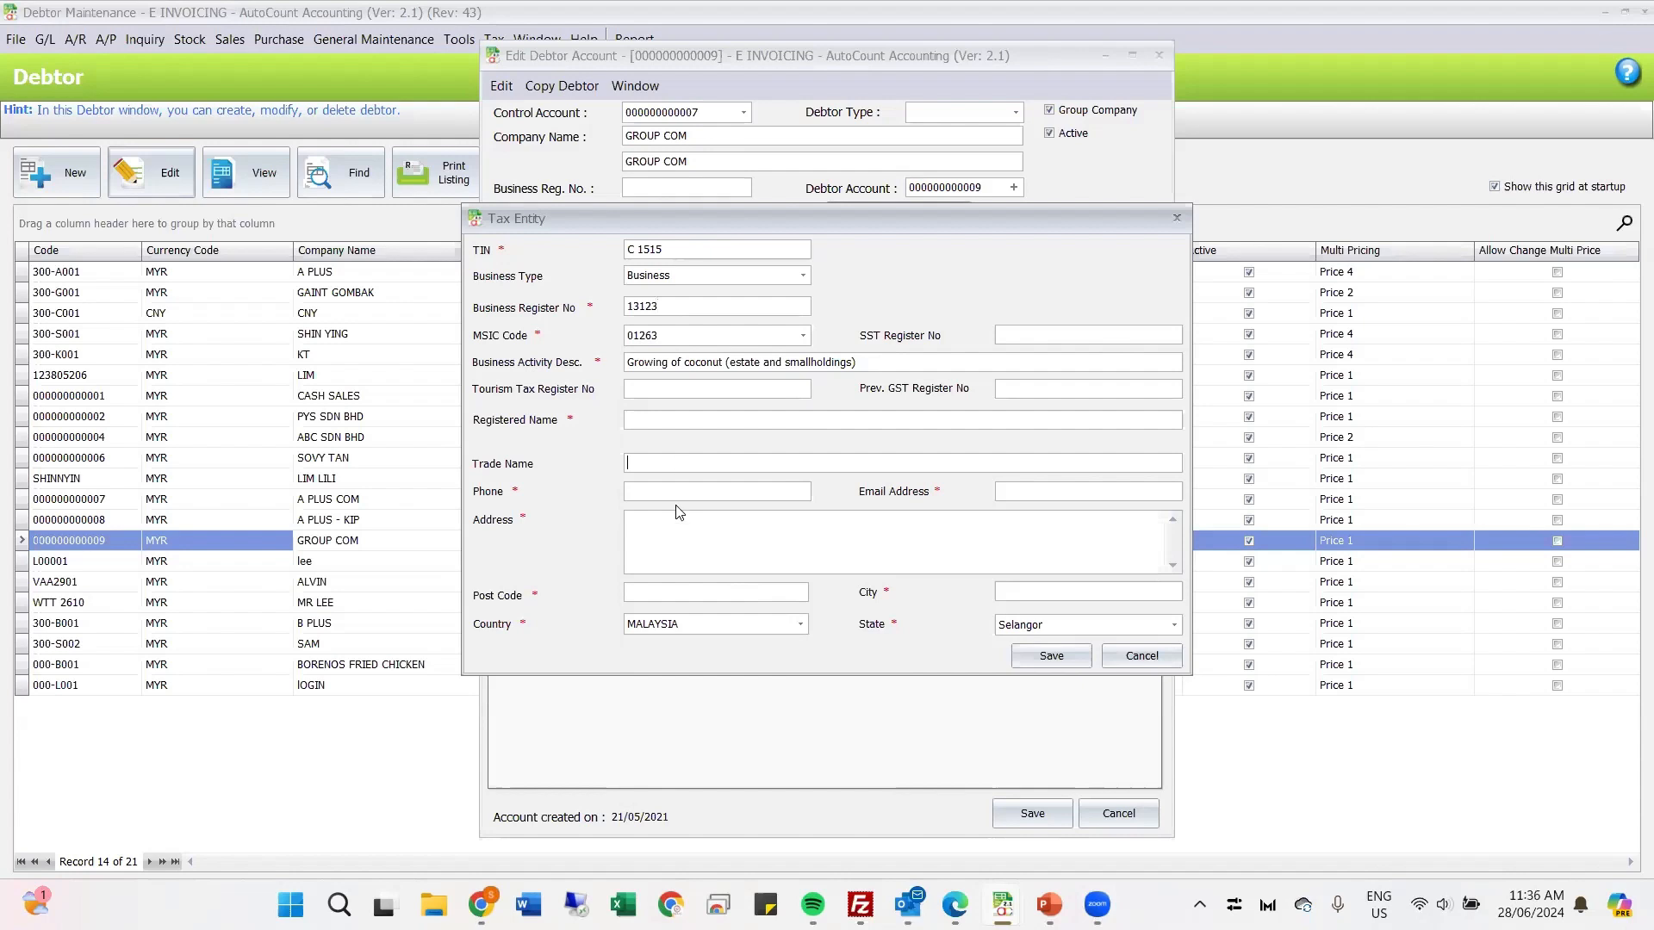
# Step: Enter the tax entity's phone number and email address
pyautogui.click(660, 489)
pyautogui.write('12313221')
pyautogui.click(1021, 498)
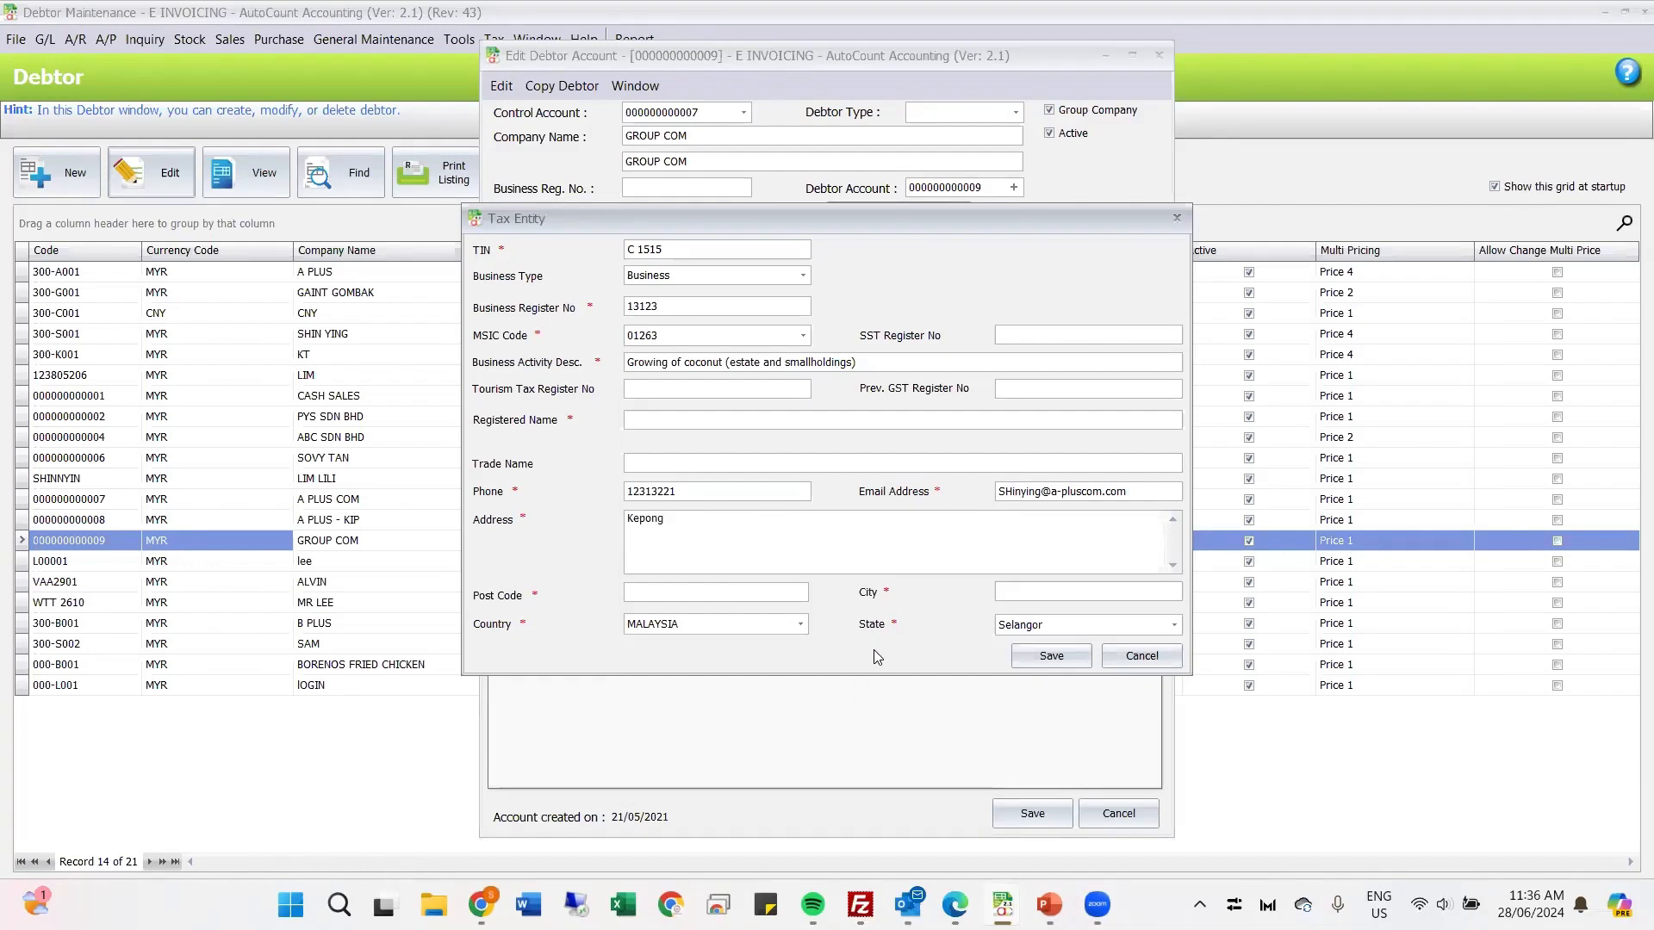
# Step: Fill in the tax entity's address, post code and city
pyautogui.click(777, 591)
pyautogui.write('52100')
pyautogui.write('5')
pyautogui.write('3233')
# Step: Set the tax entity's country to Singapore
pyautogui.click(800, 624)
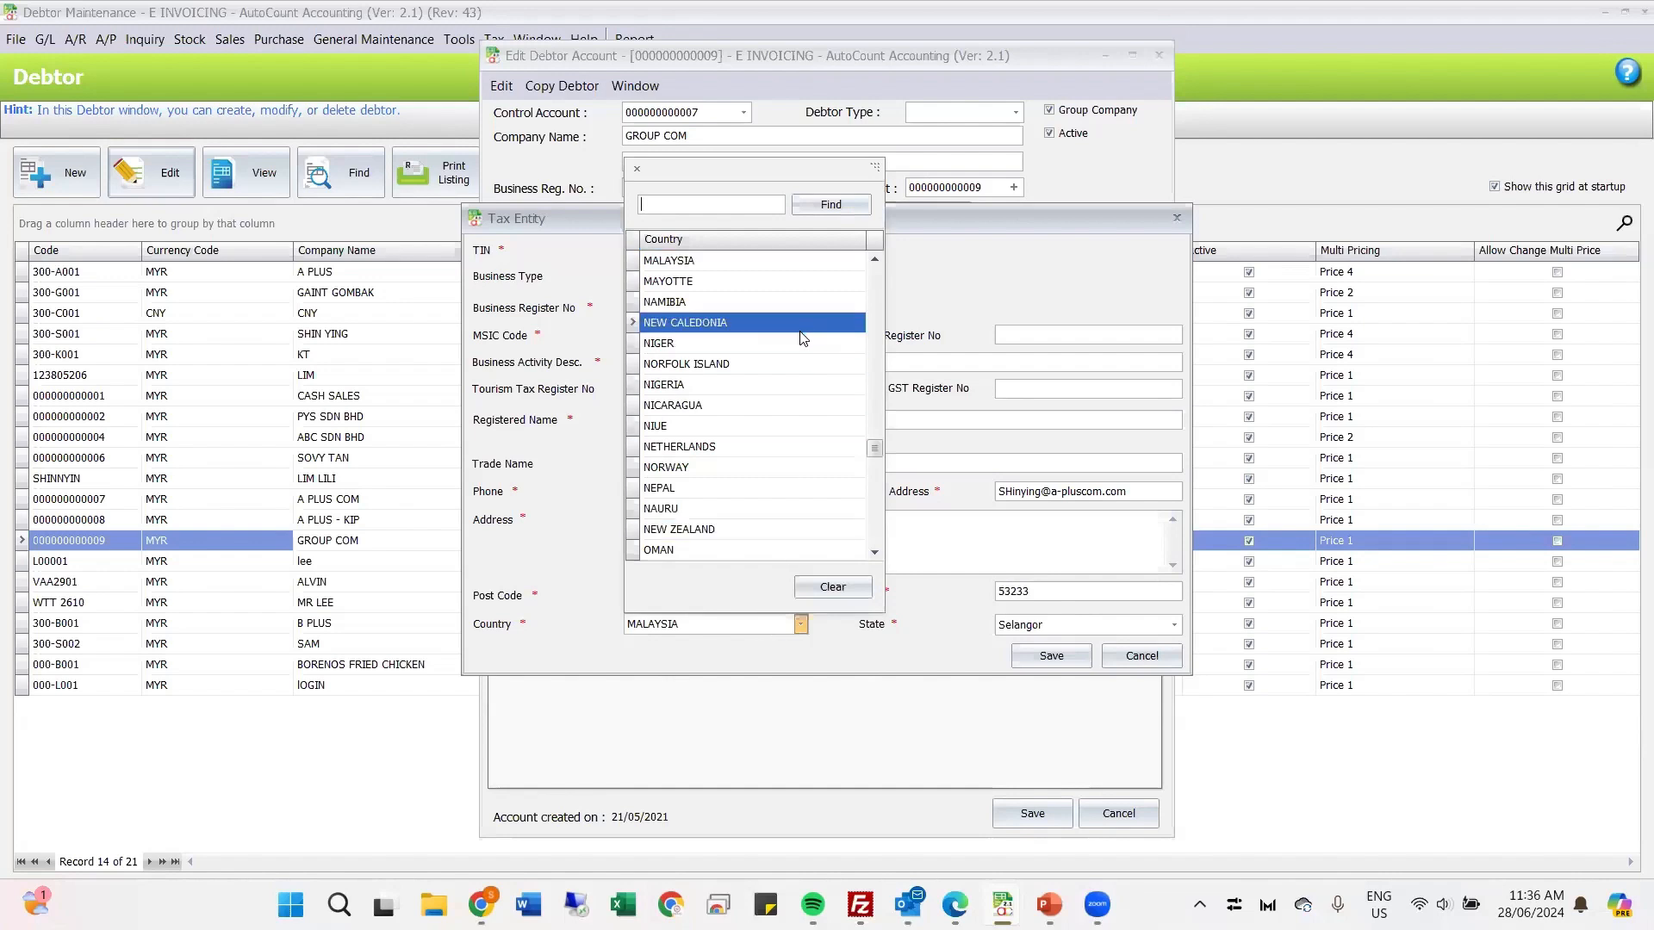
pyautogui.scroll(-9, 800, 340)
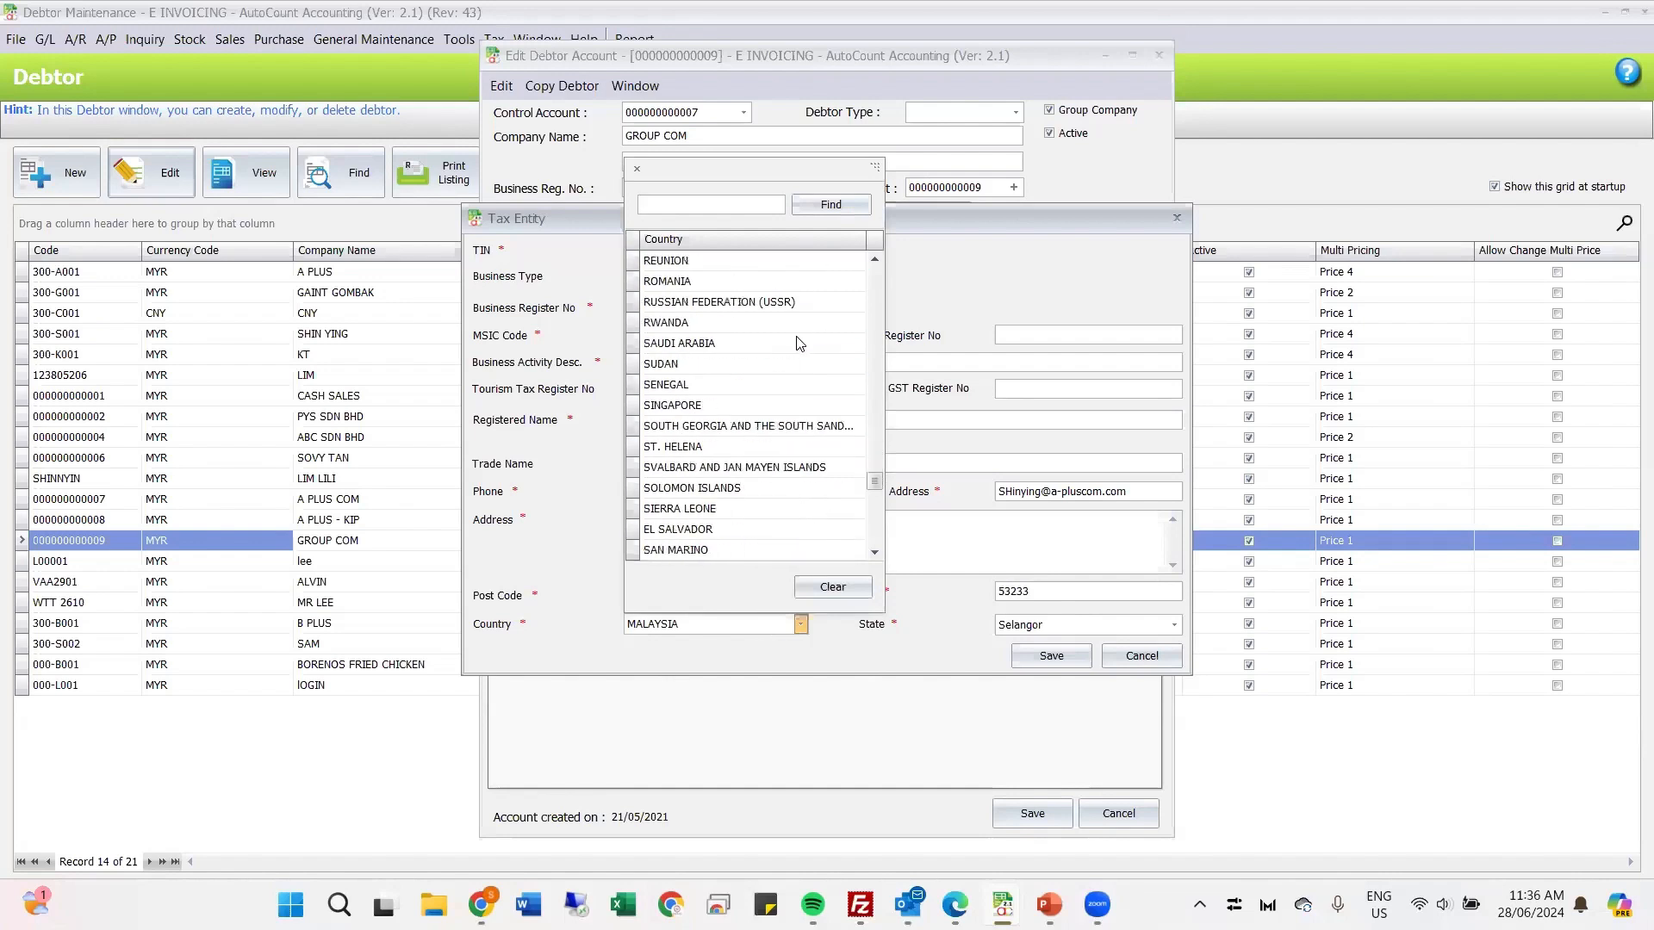
pyautogui.click(768, 405)
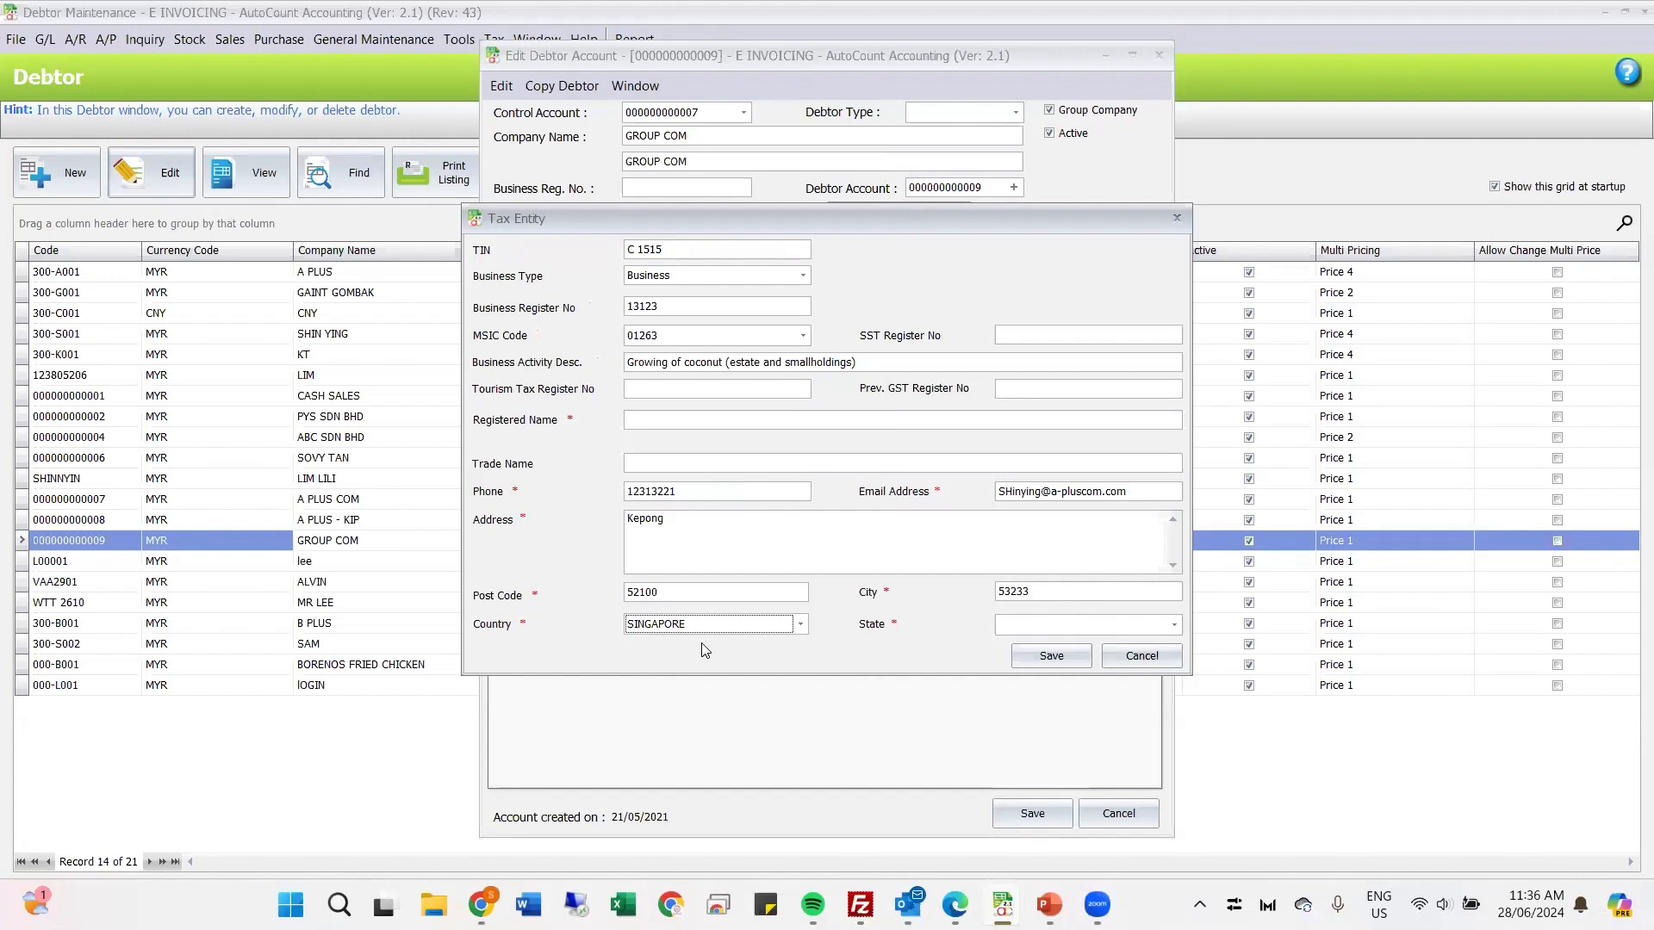
# Step: Set the tax entity's country to Malaysia and its state to Pulau Pinang
pyautogui.click(799, 624)
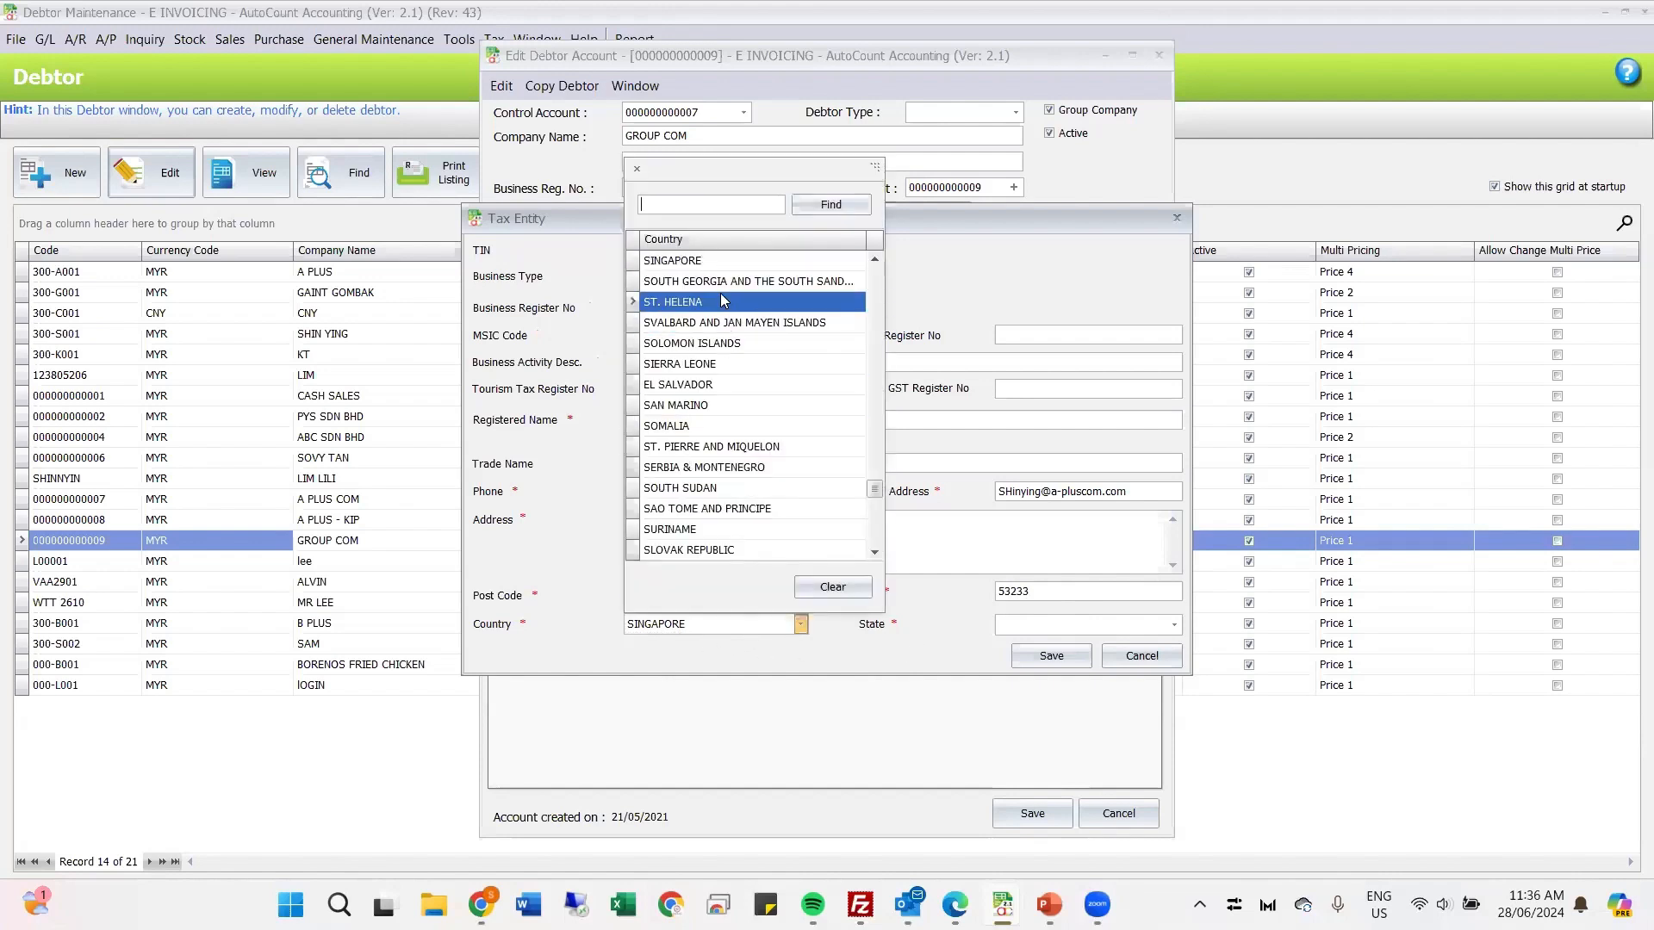
pyautogui.write('ma')
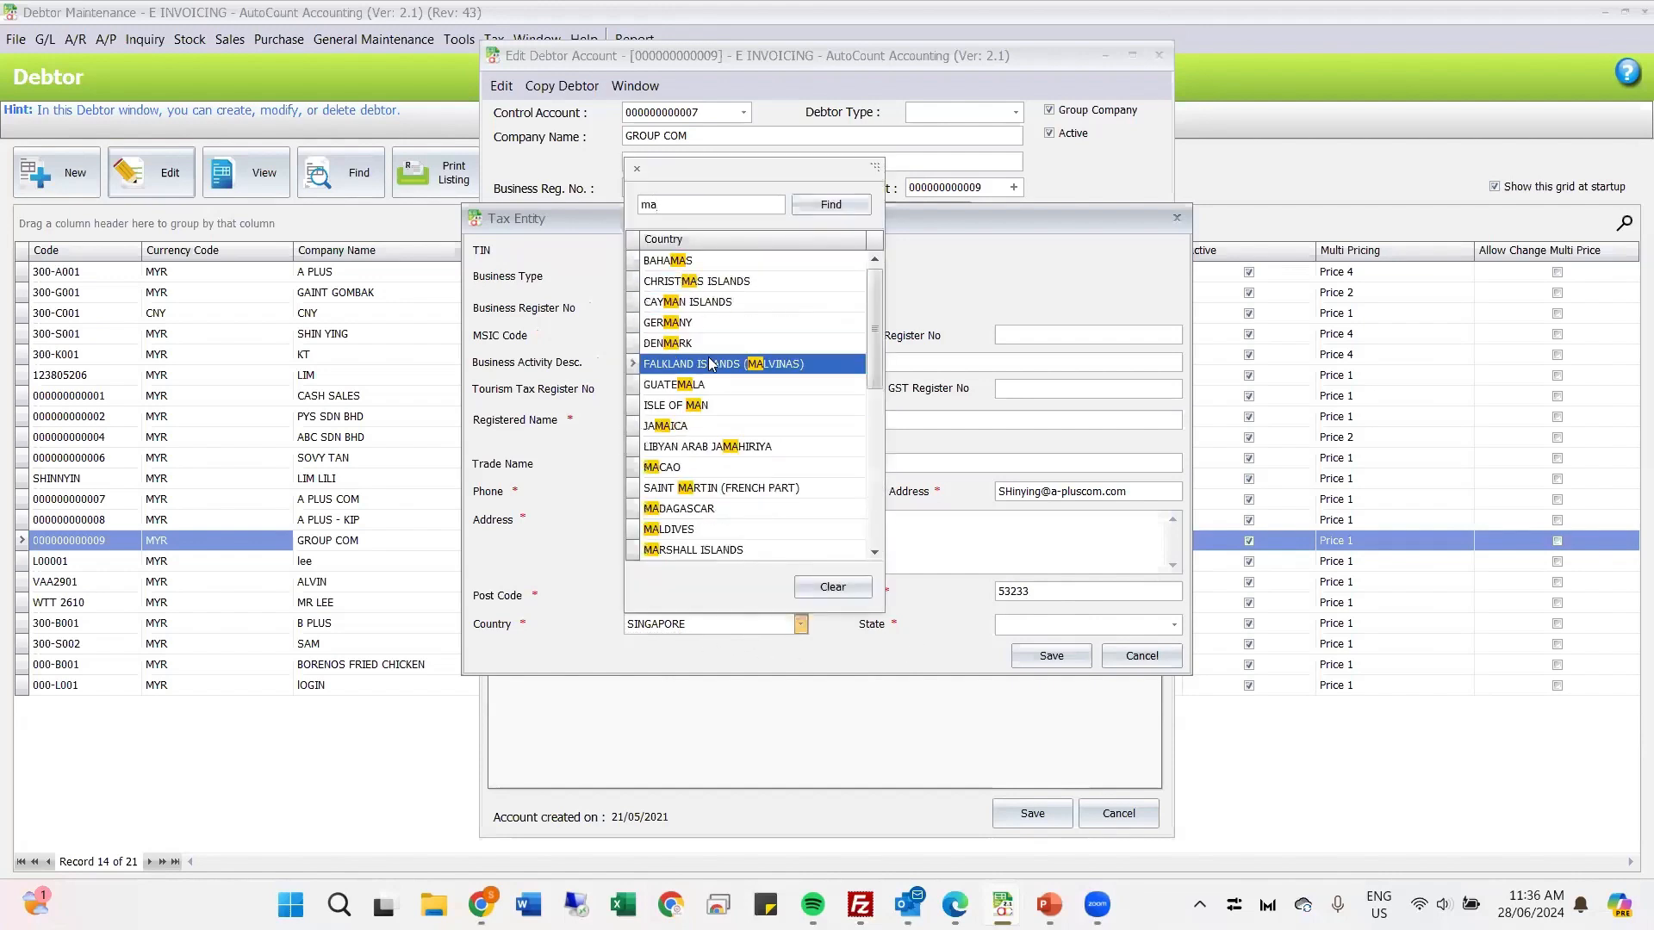
pyautogui.write('lays')
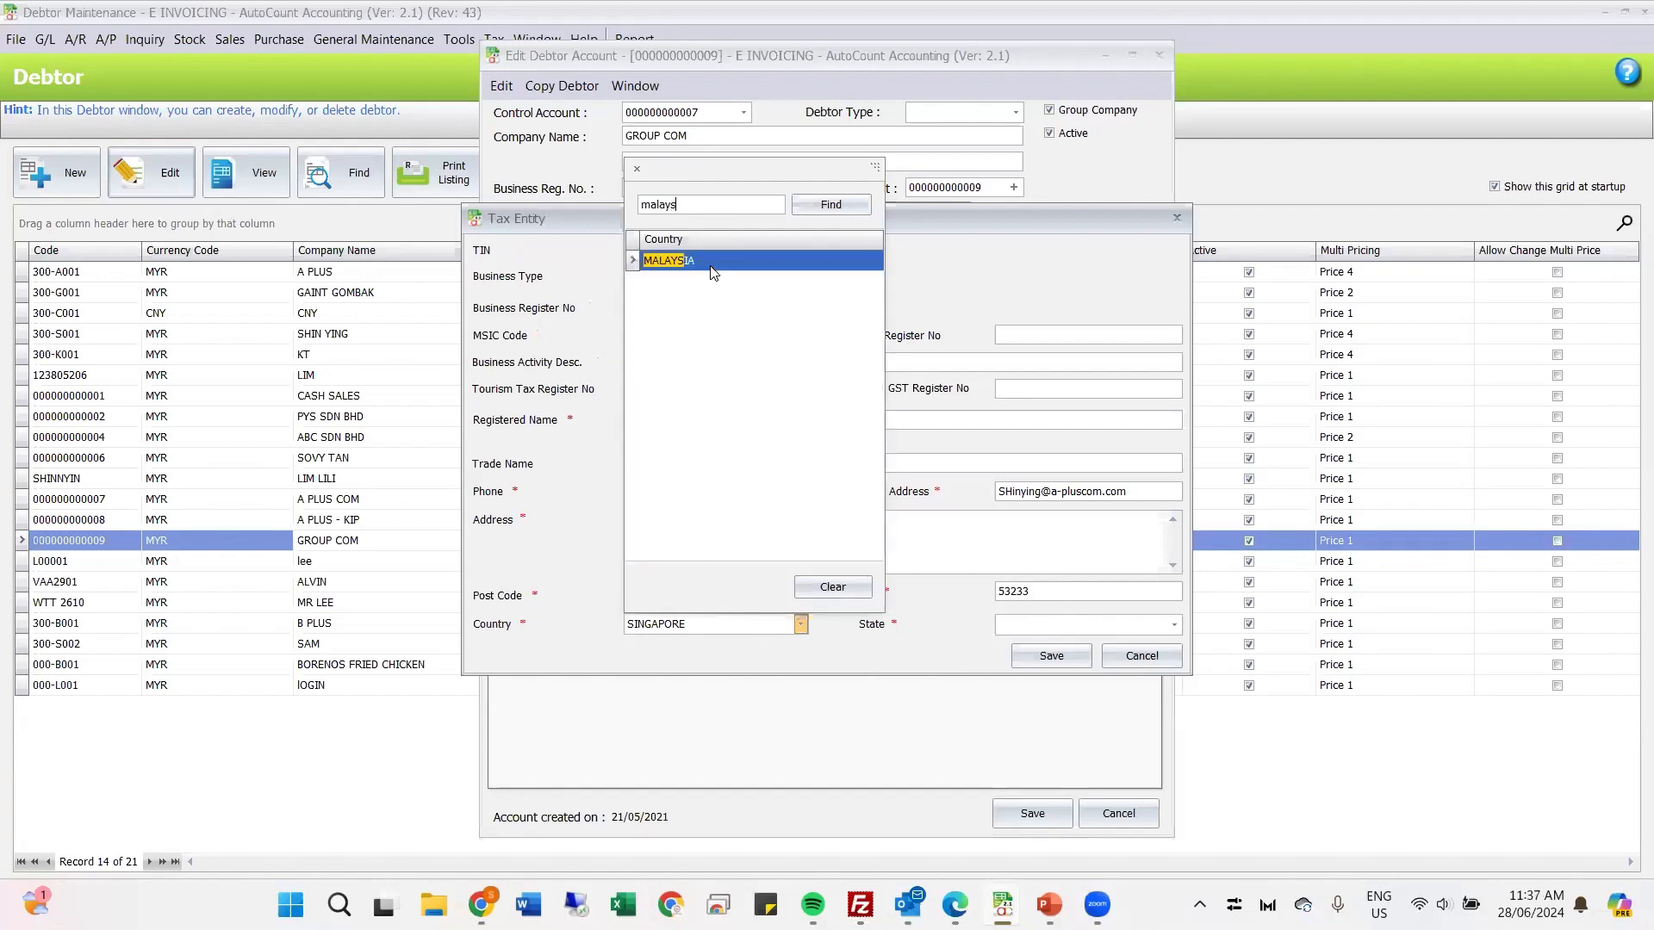
pyautogui.click(715, 261)
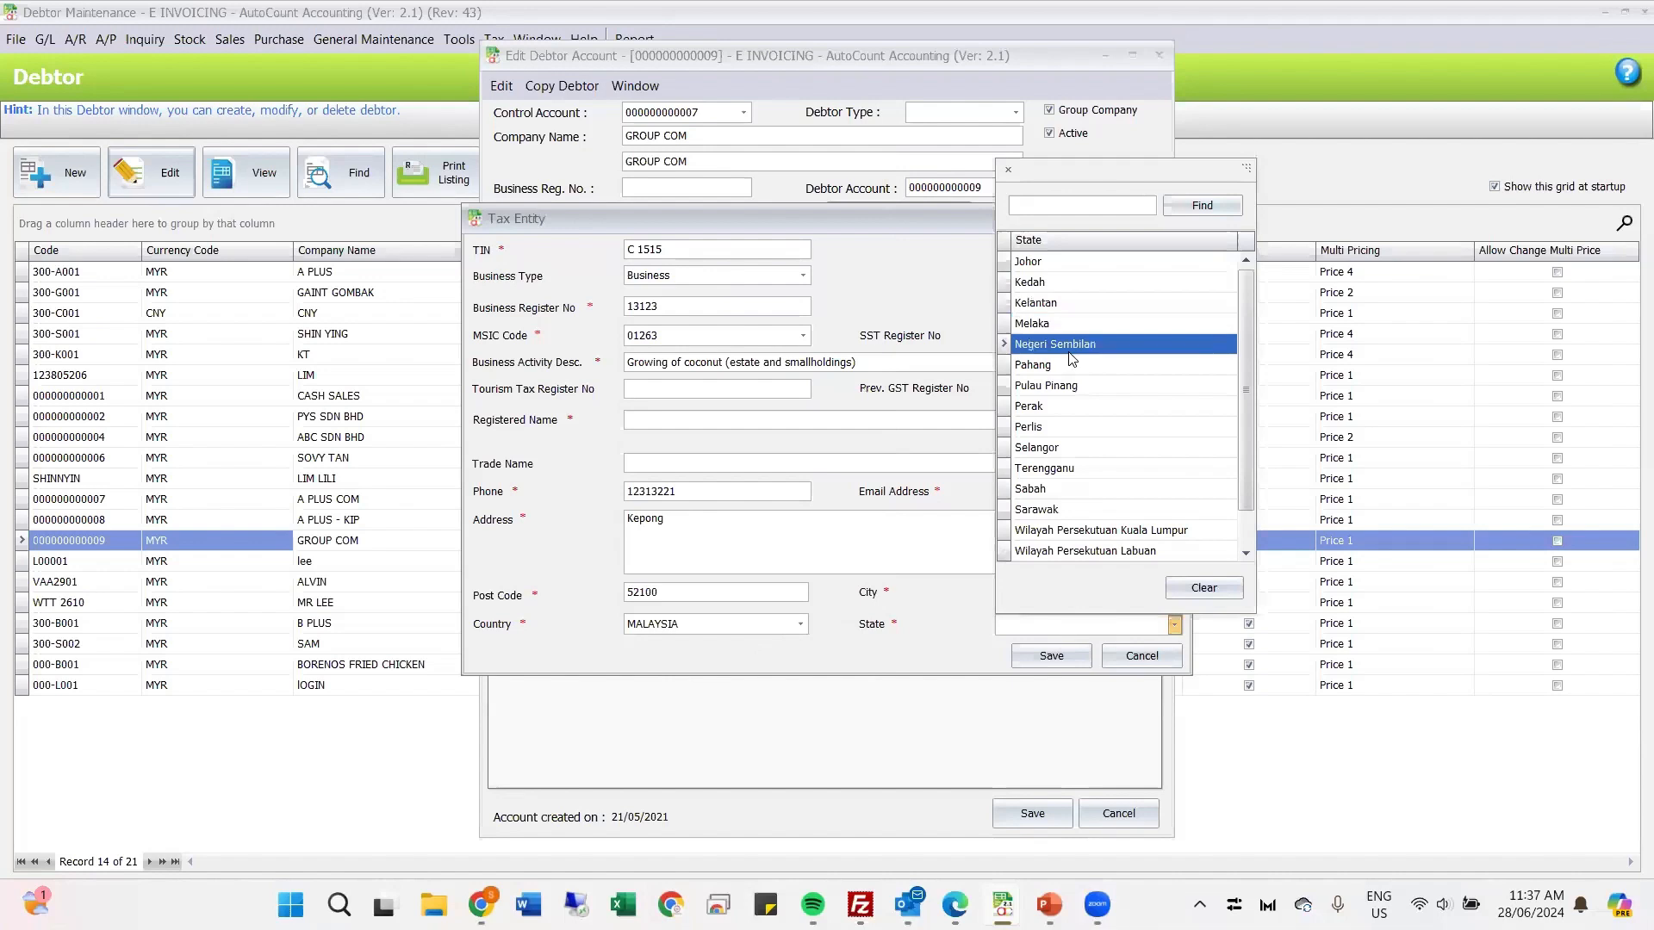
pyautogui.click(1077, 389)
# Step: Enter "Grop COM" as the tax entity's registered name and save the tax entity
pyautogui.click(1051, 657)
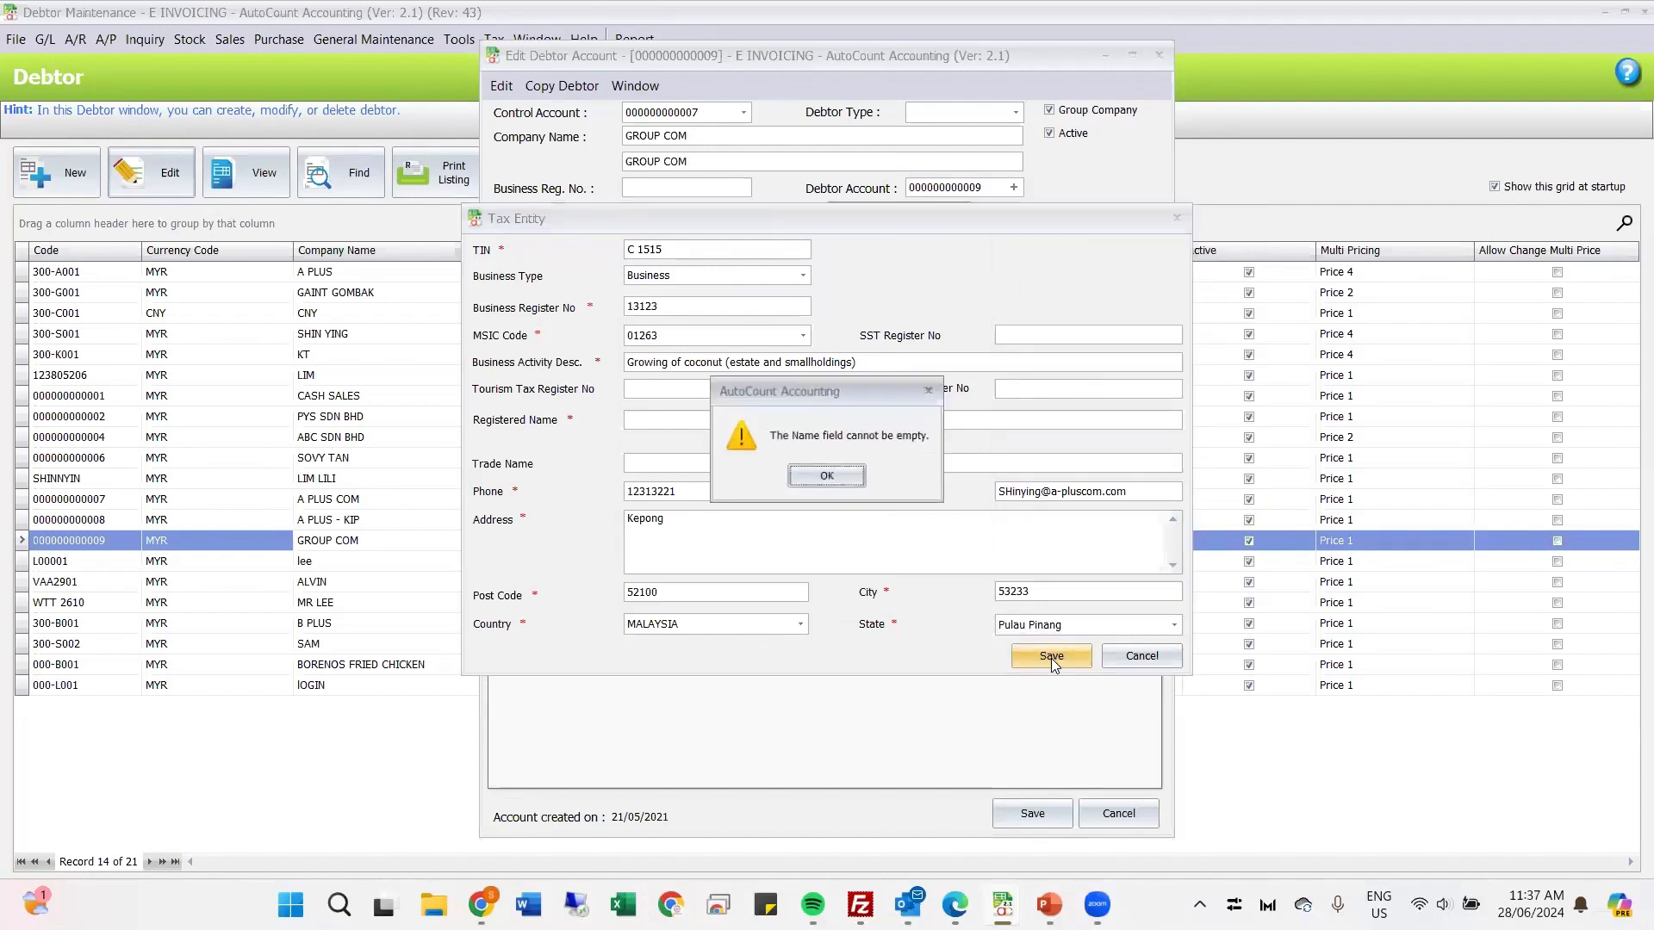
pyautogui.click(811, 498)
pyautogui.write('123')
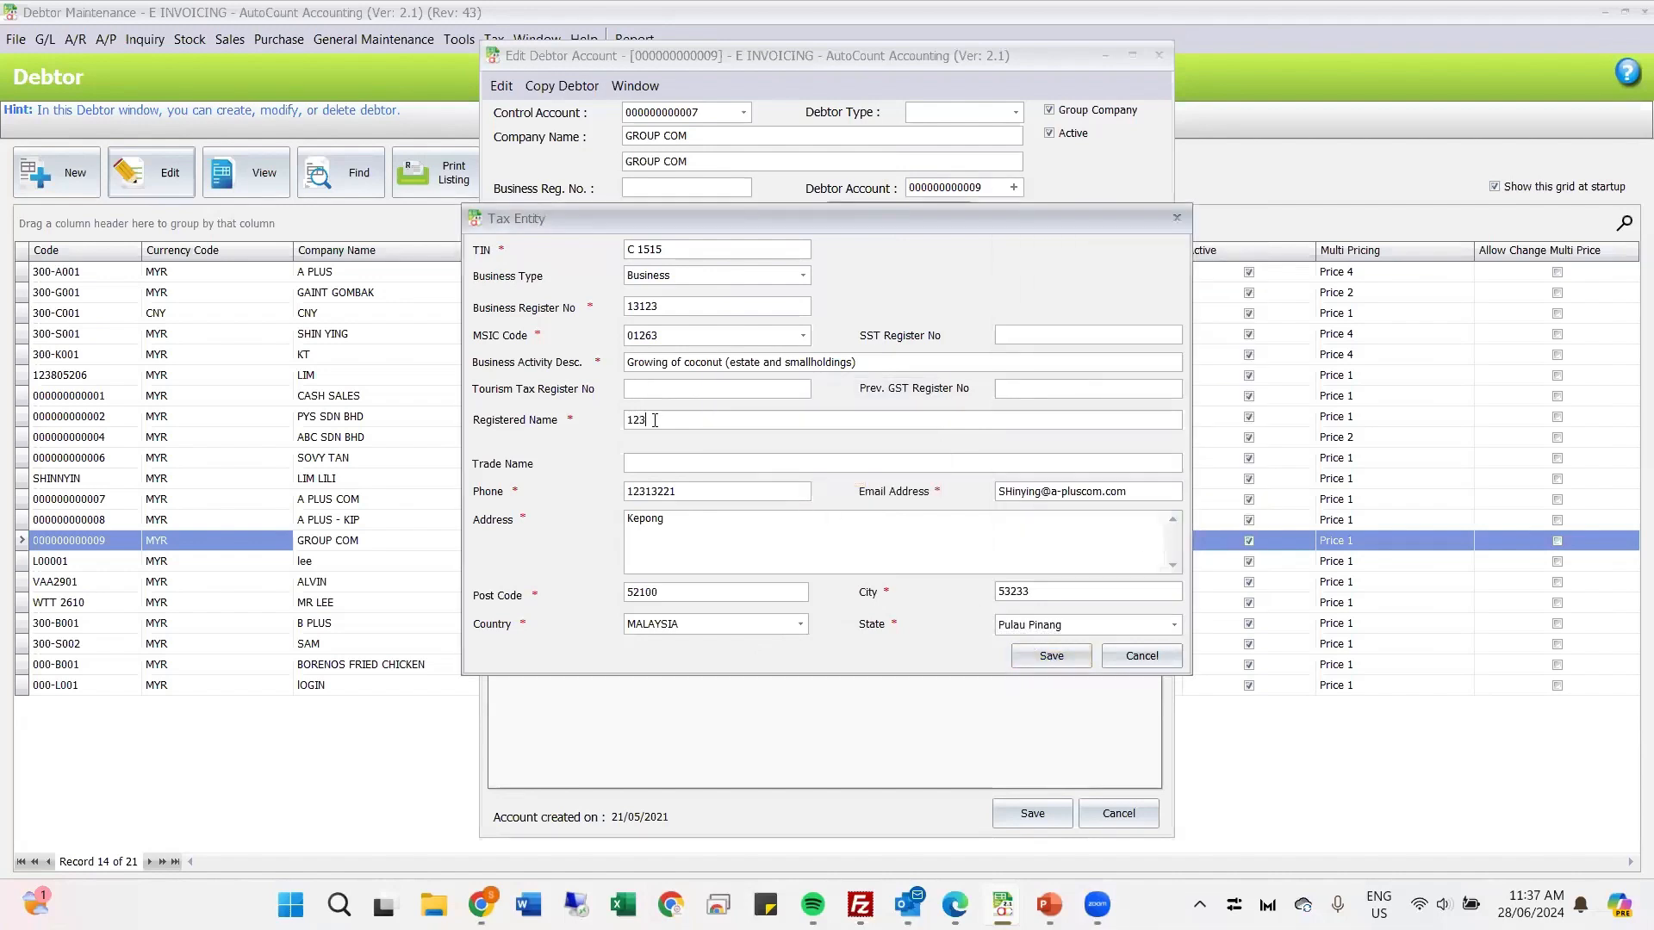
pyautogui.hotkey('ctrl', 'a')
pyautogui.write('Grop COM')
pyautogui.click(1051, 656)
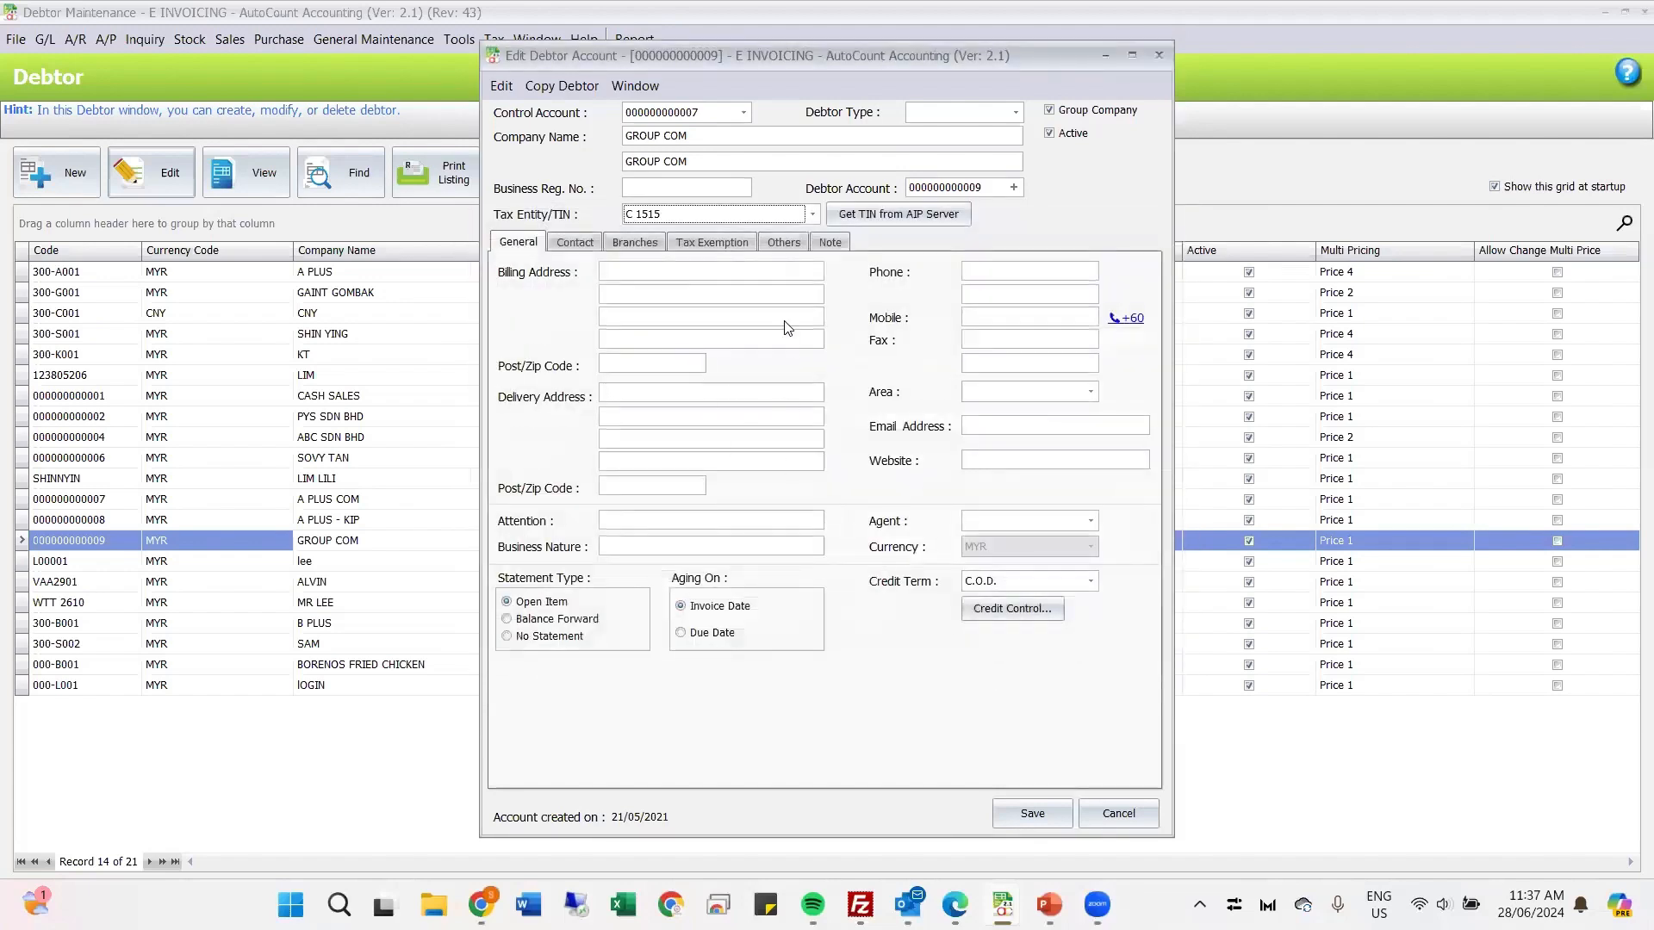
# Step: Check the new entry in the tax entity list and save the GROUP COM debtor account
pyautogui.click(812, 215)
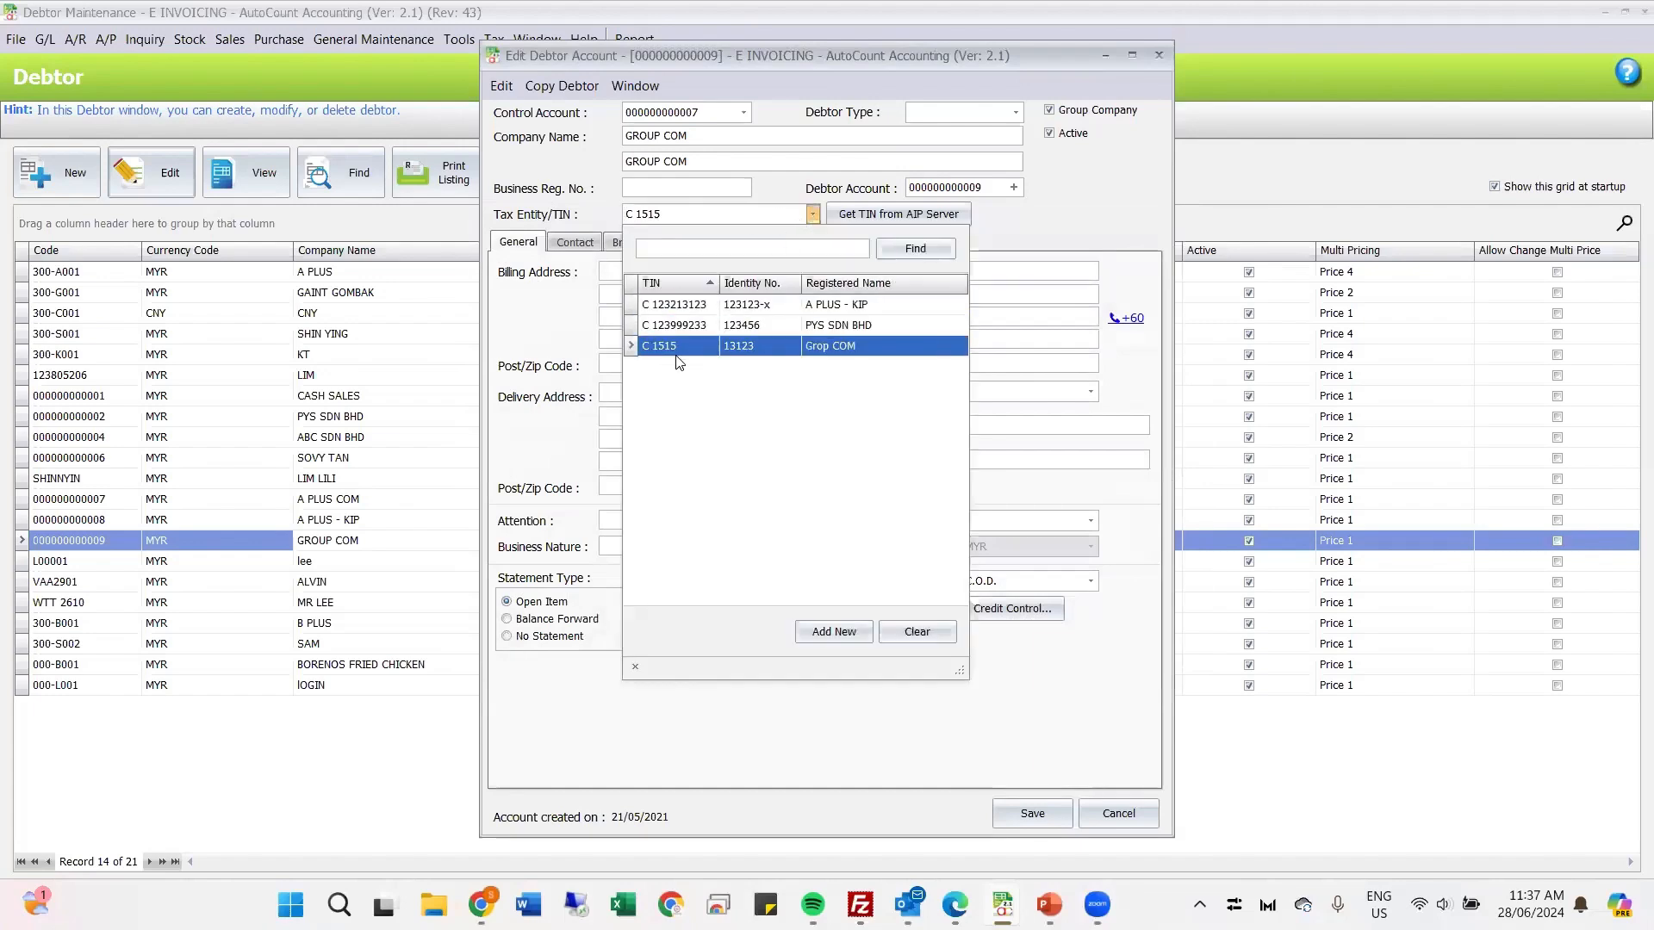
pyautogui.click(641, 188)
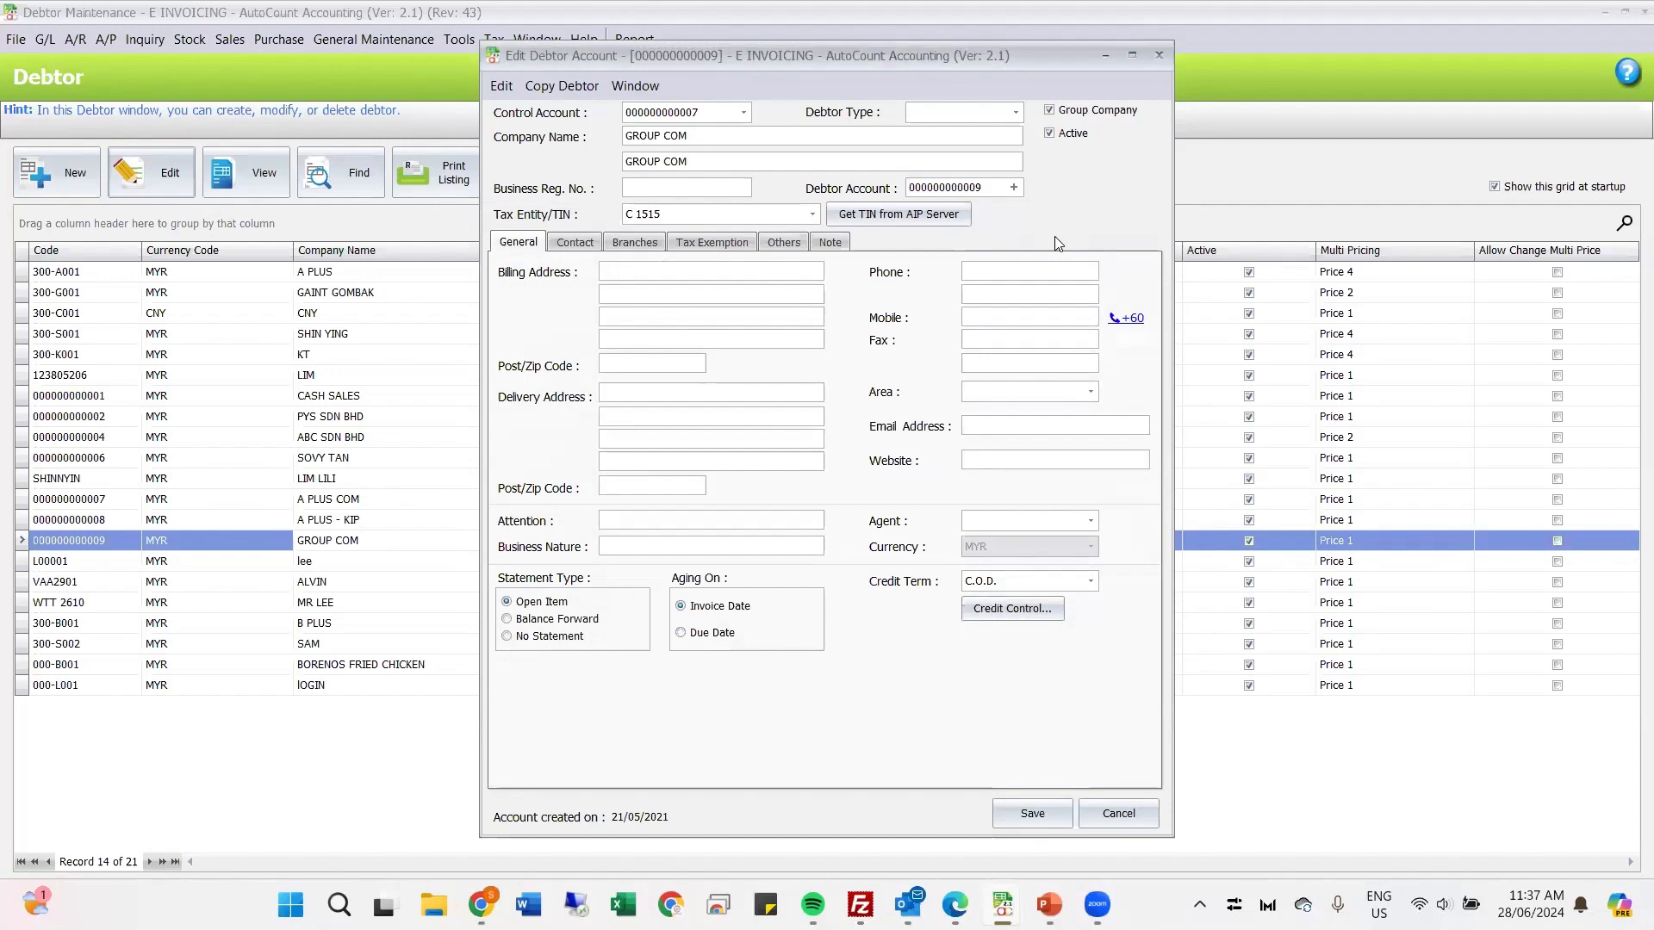
pyautogui.click(1021, 818)
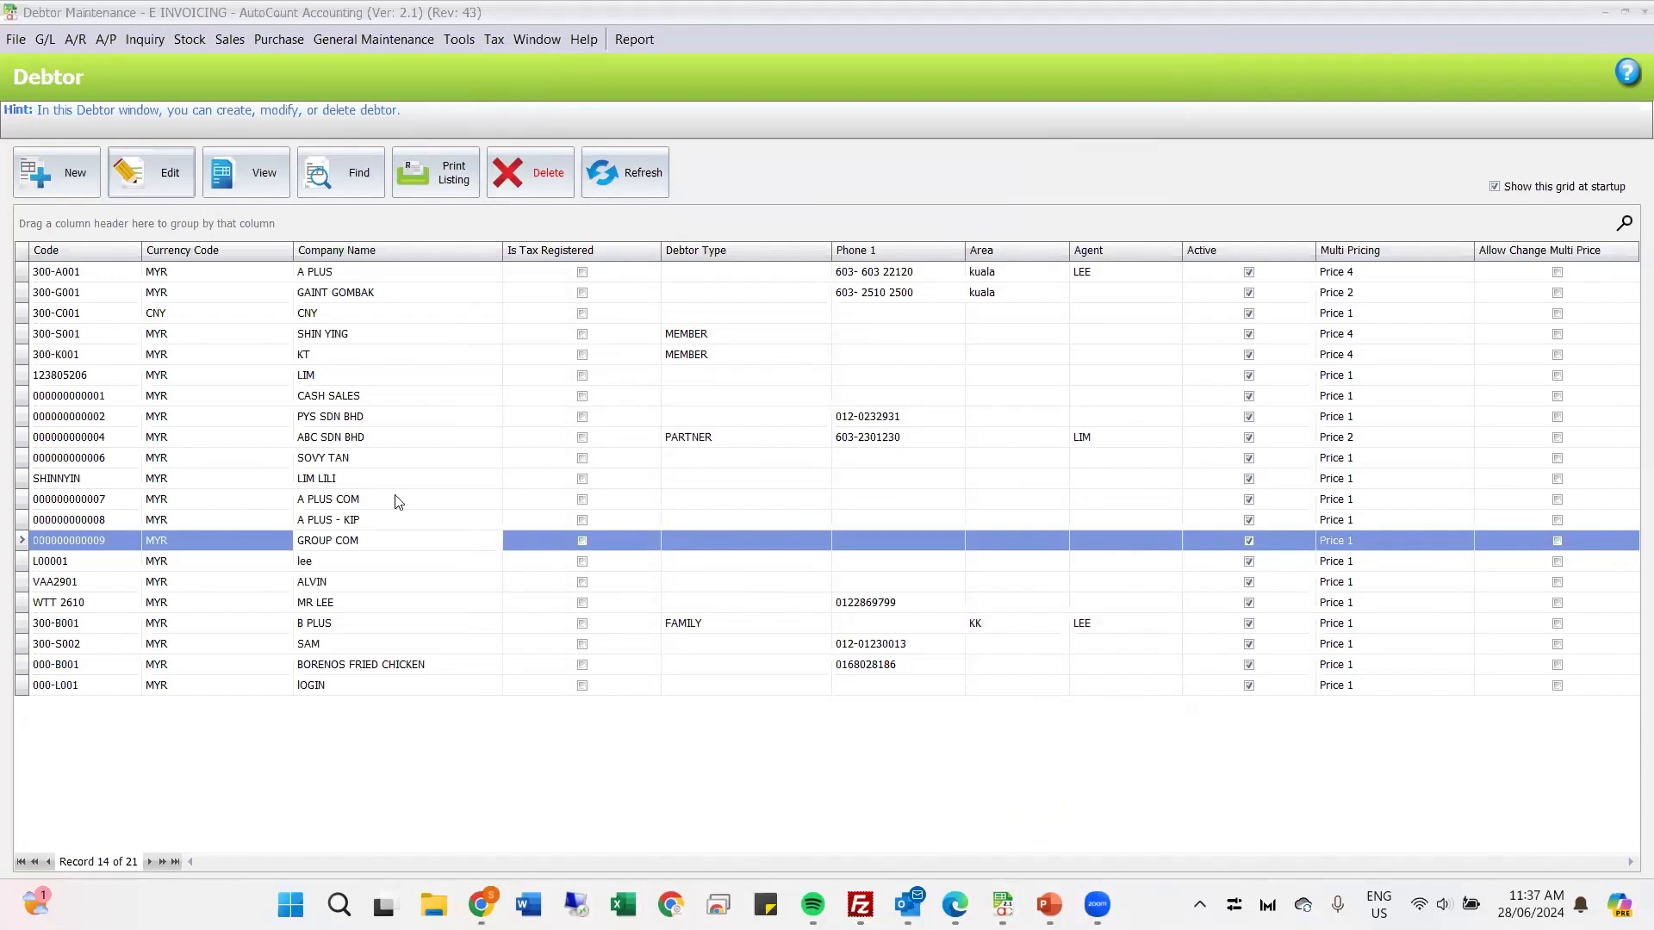
# Step: Open the first debtor of type MEMBER in the list for editing
pyautogui.click(342, 523)
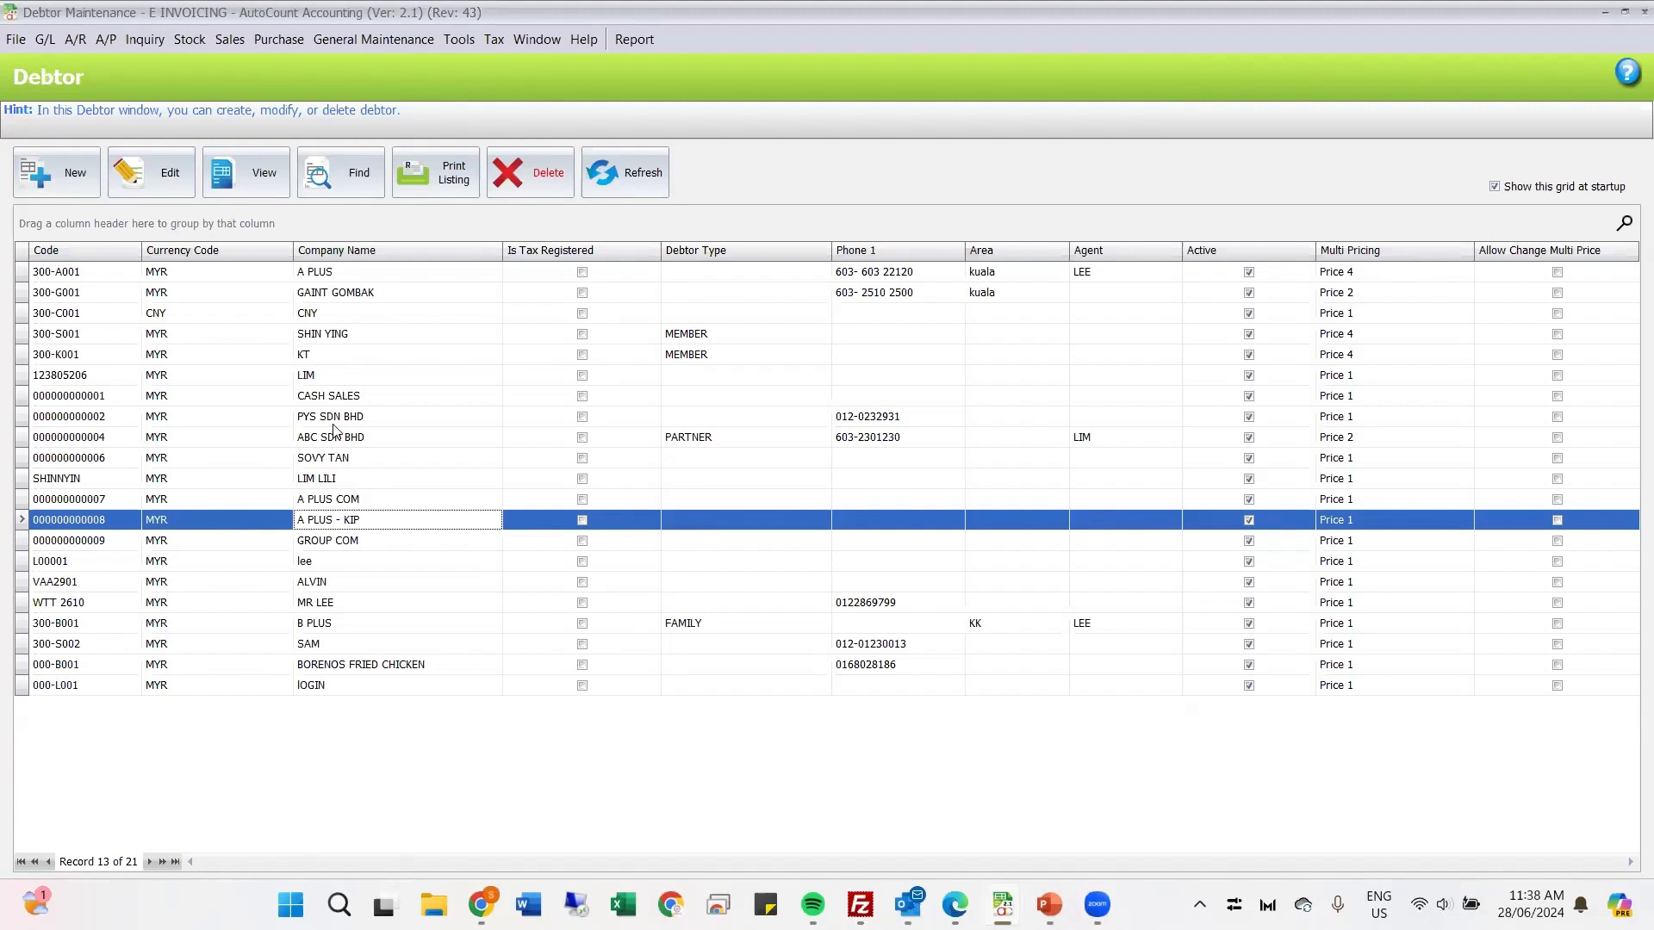
pyautogui.click(319, 375)
pyautogui.click(328, 338)
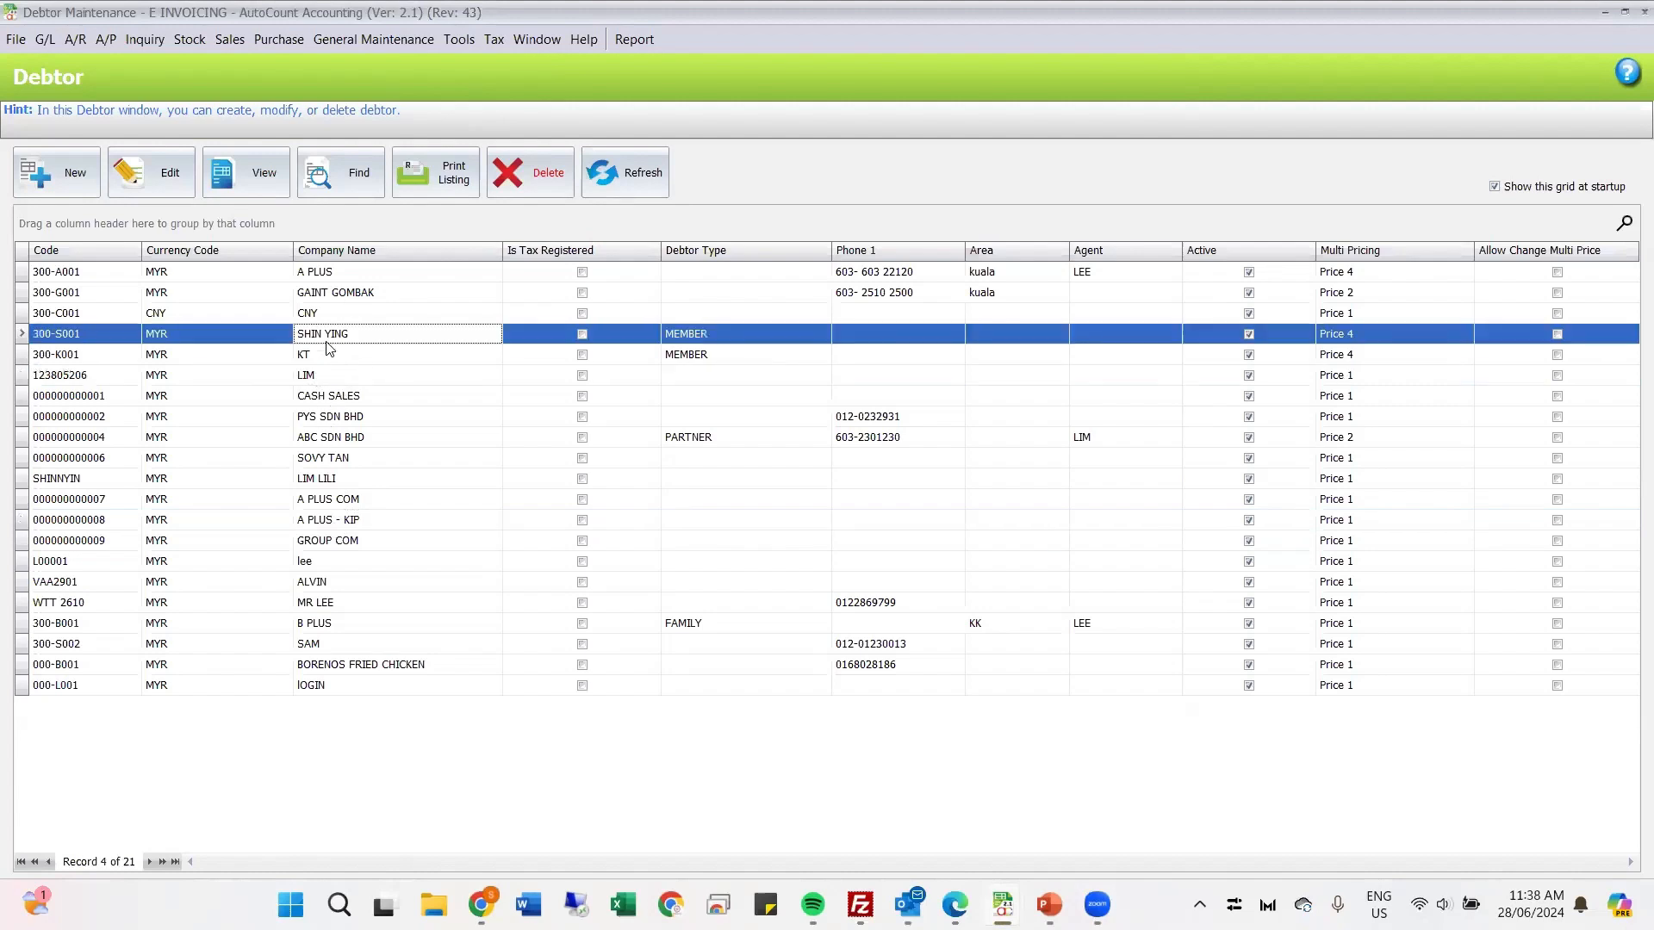
pyautogui.click(125, 177)
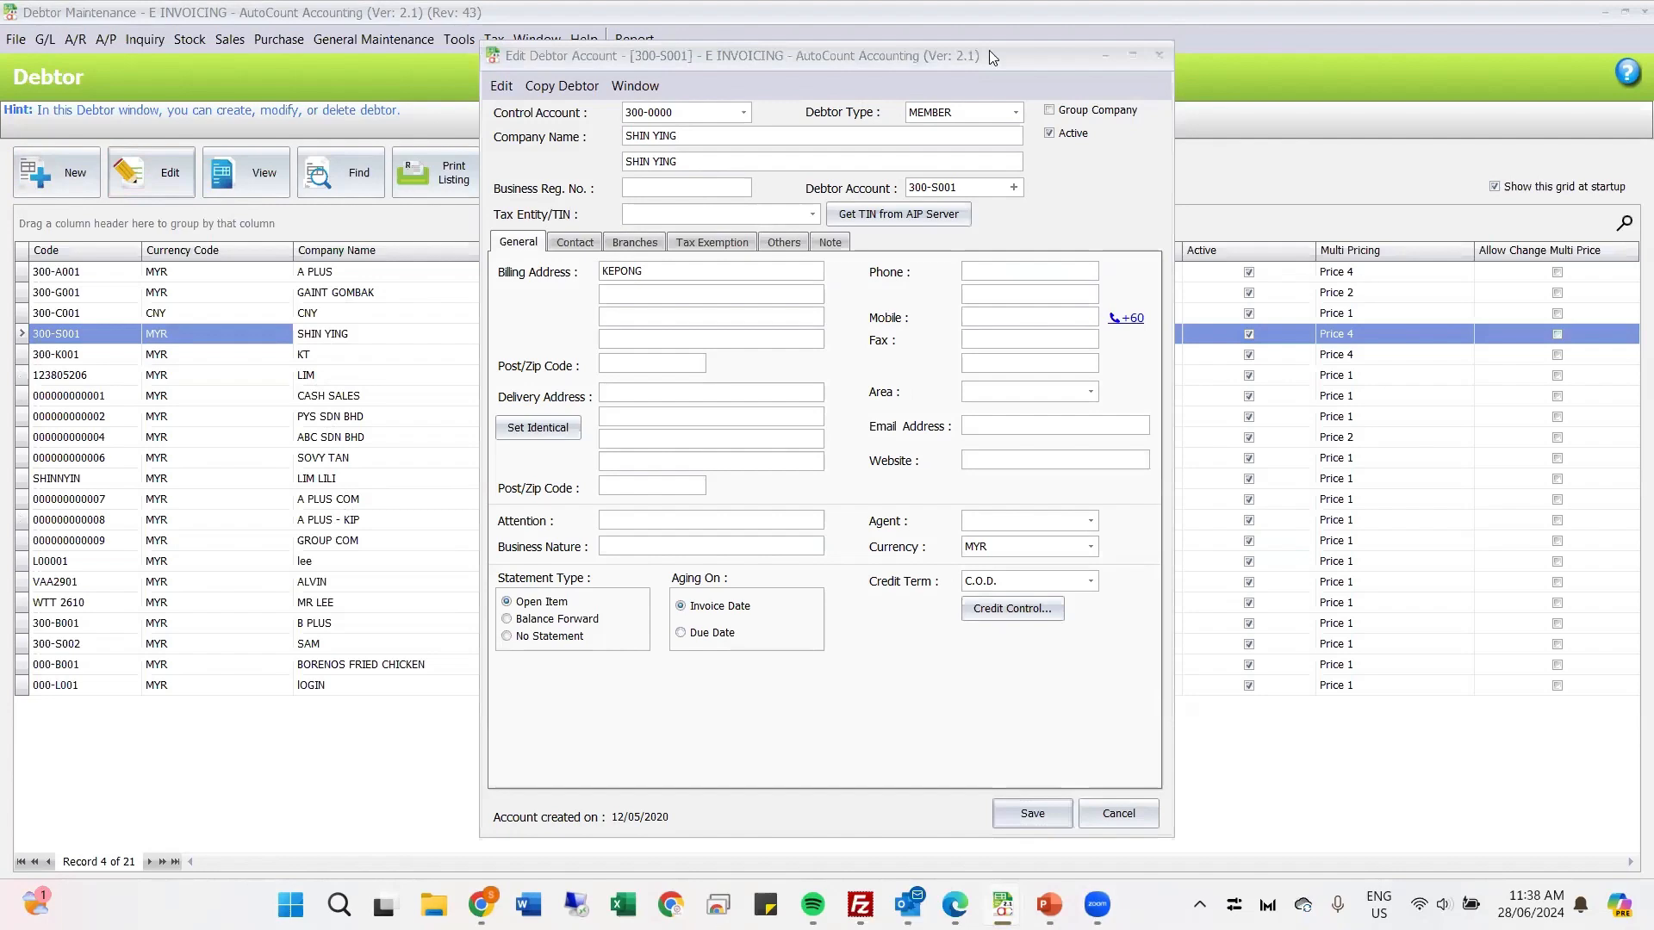
pyautogui.moveTo(989, 51); pyautogui.dragTo(1246, 222)
# Step: View the debtor's available tax entities and search the AIP server for its TIN by company name
pyautogui.click(1001, 311)
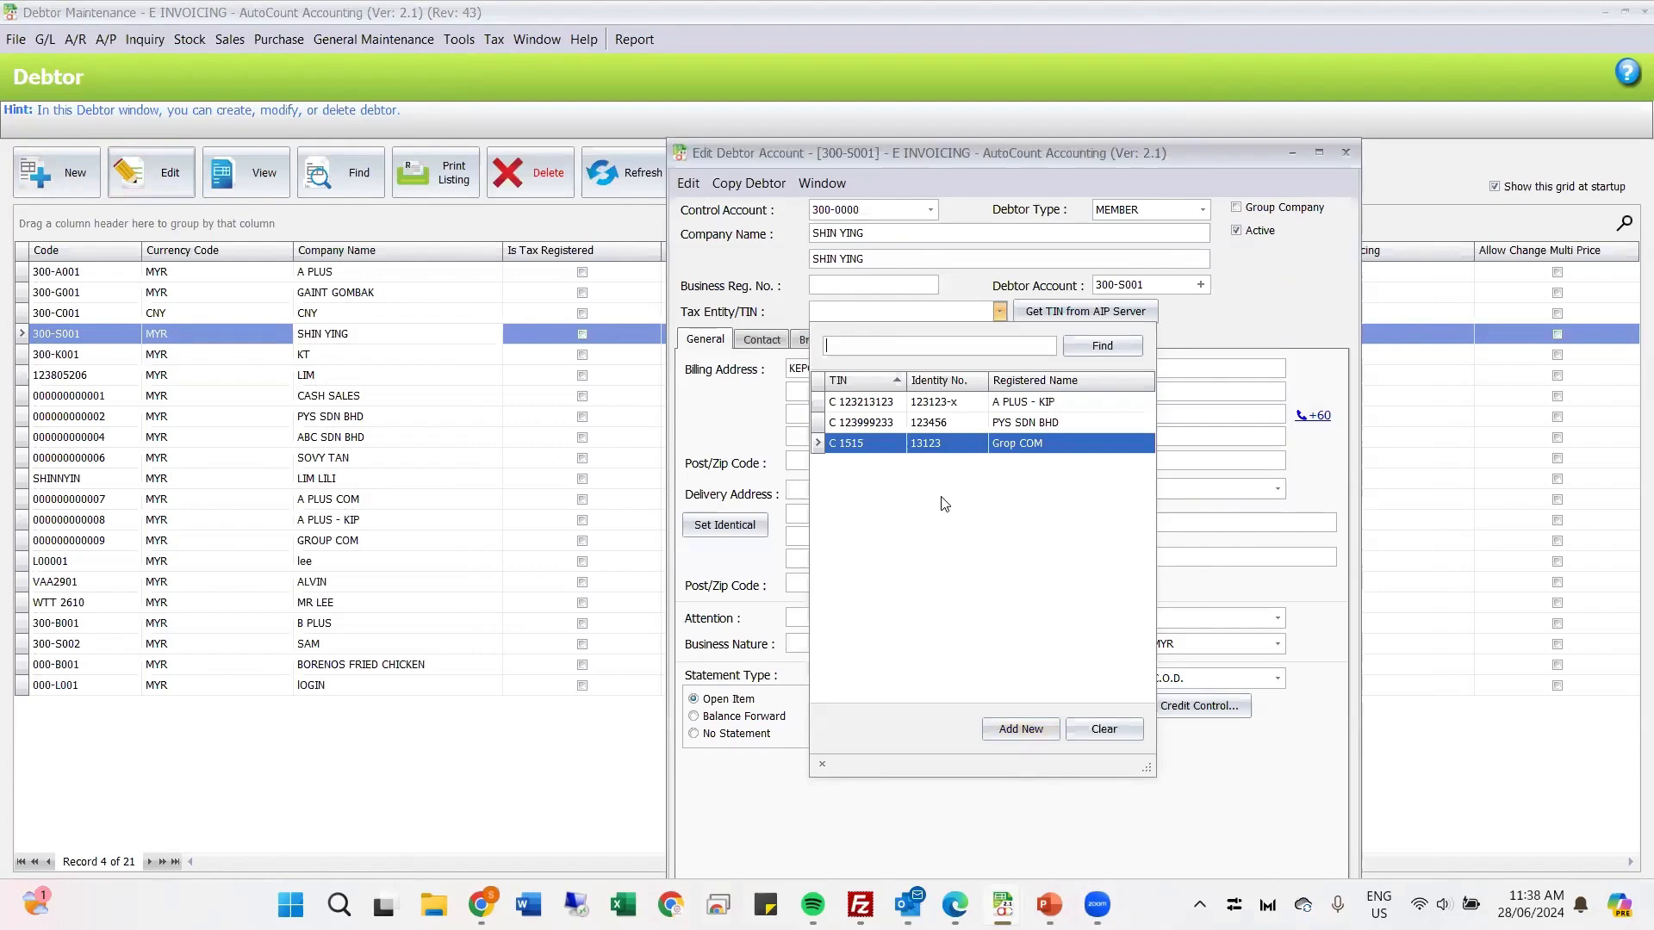
pyautogui.click(1003, 316)
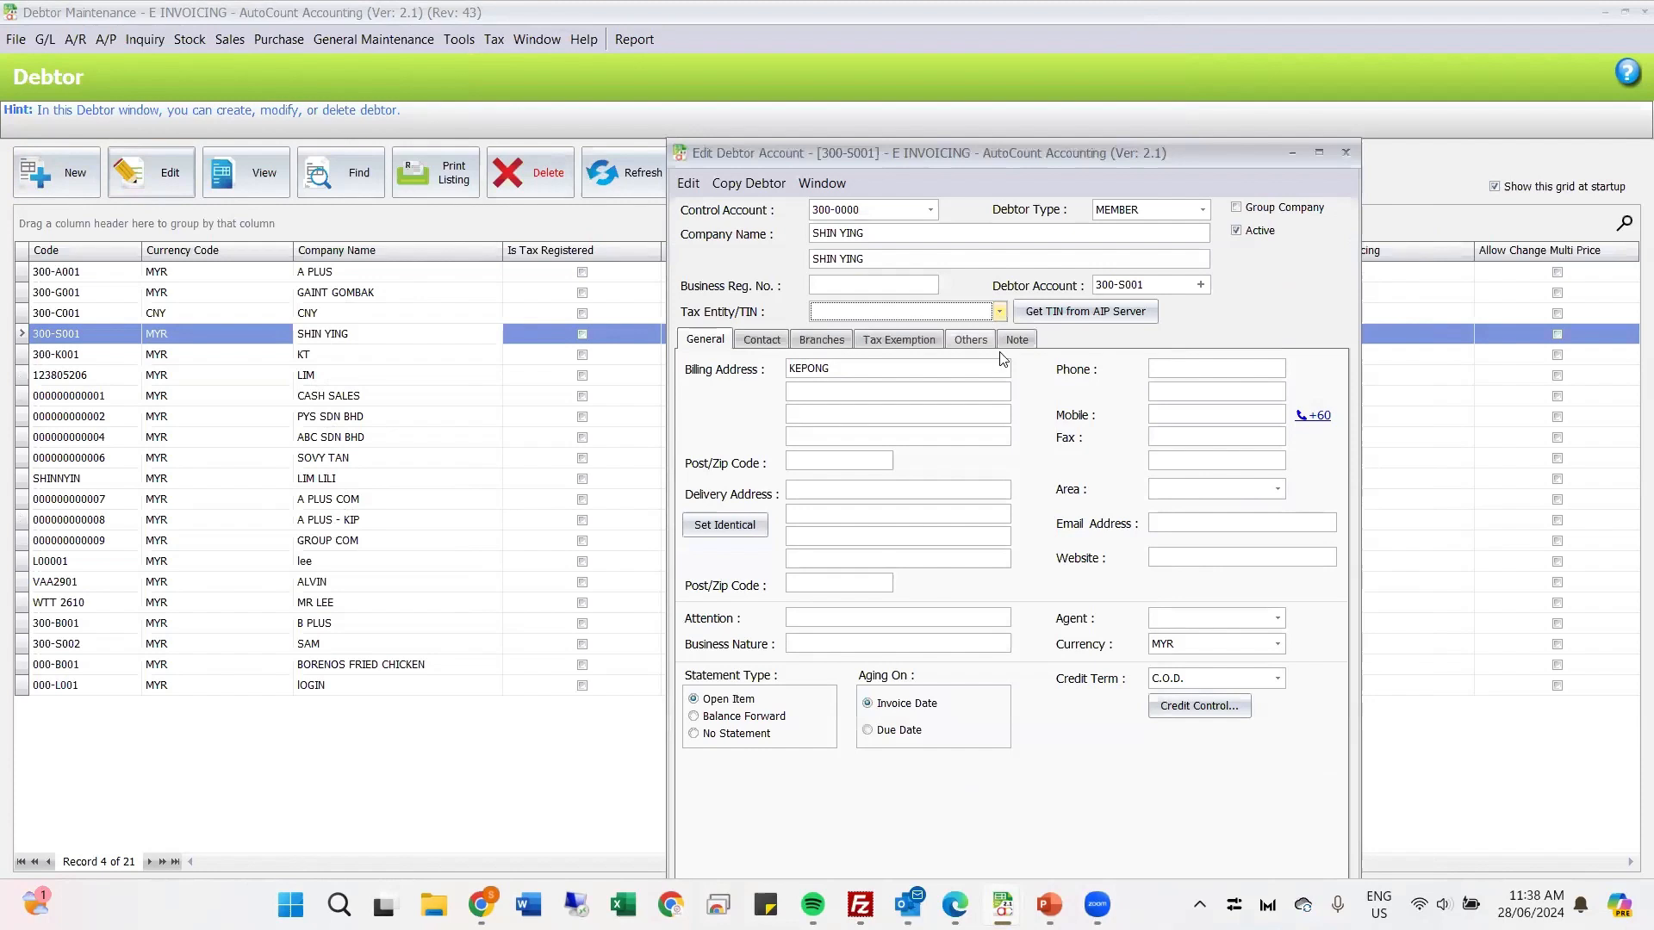
pyautogui.click(1090, 317)
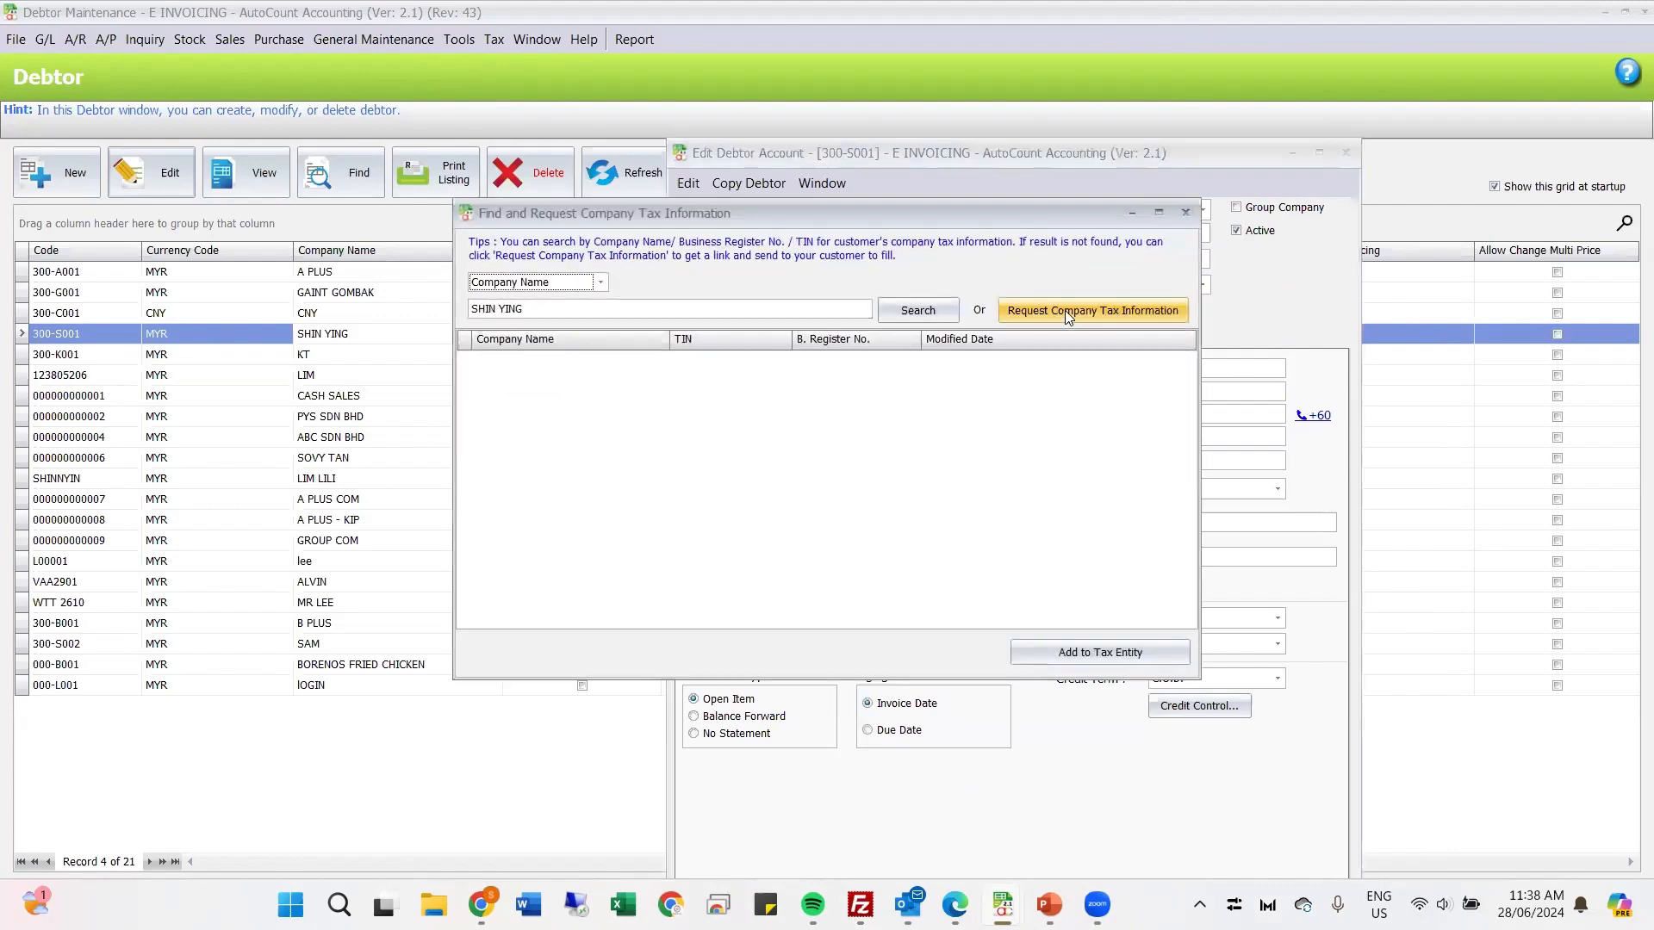
pyautogui.click(941, 310)
pyautogui.click(829, 477)
# Step: Look at the available search criteria and repeat the tax information search by company name
pyautogui.tripleClick(558, 308)
pyautogui.click(586, 282)
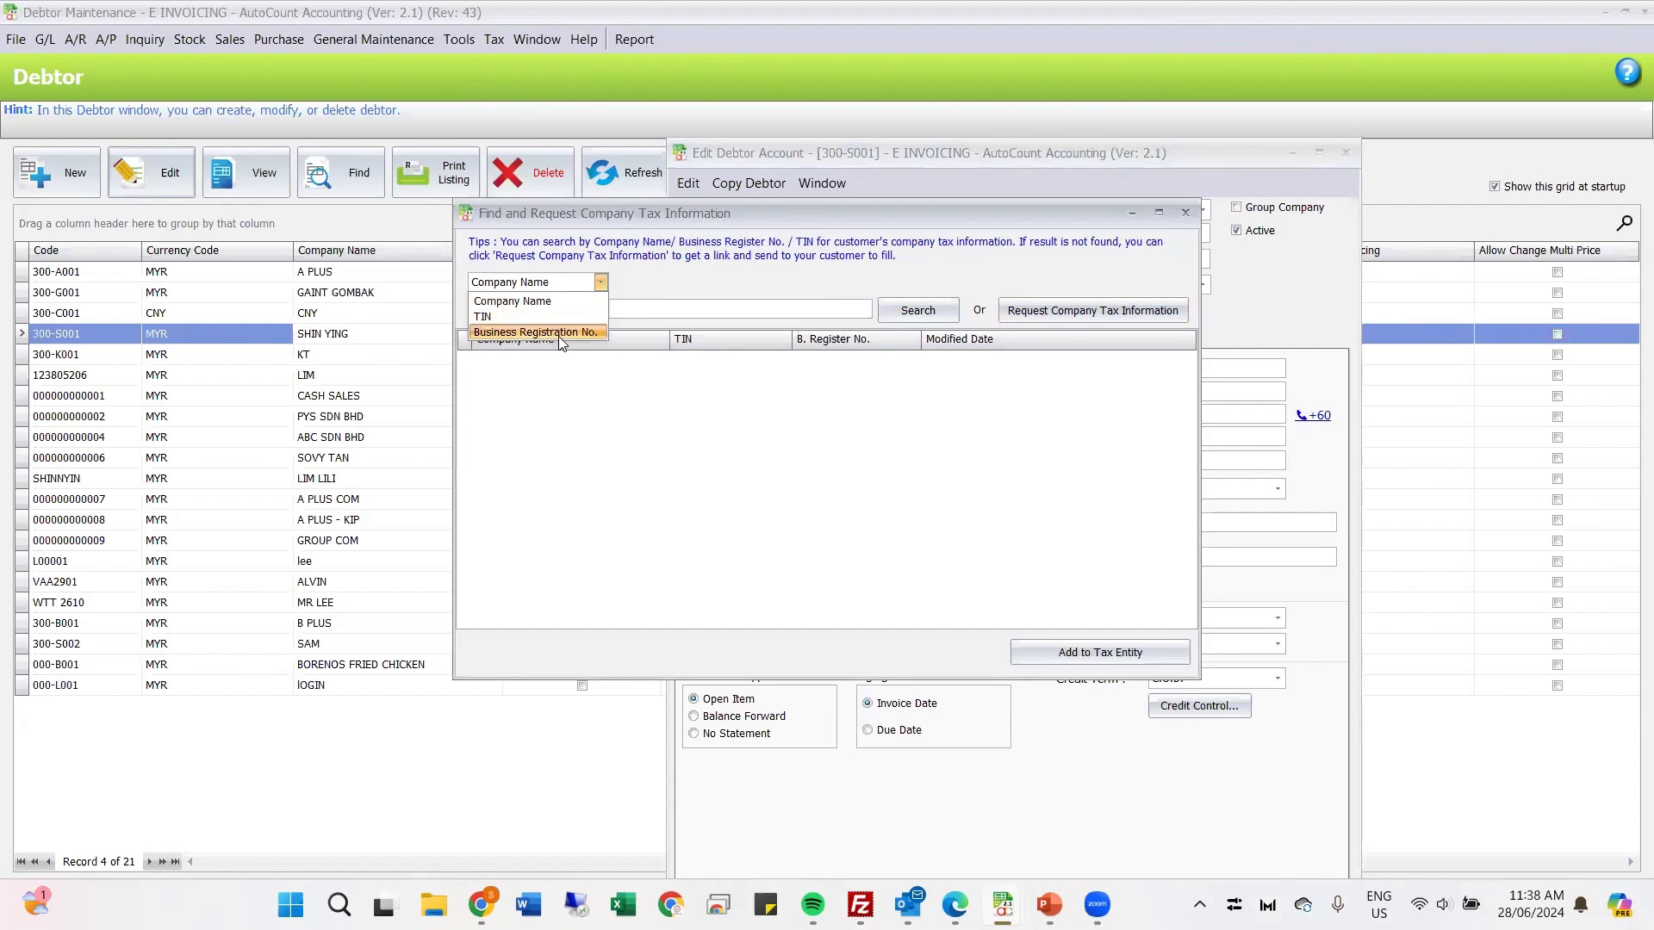
pyautogui.click(676, 294)
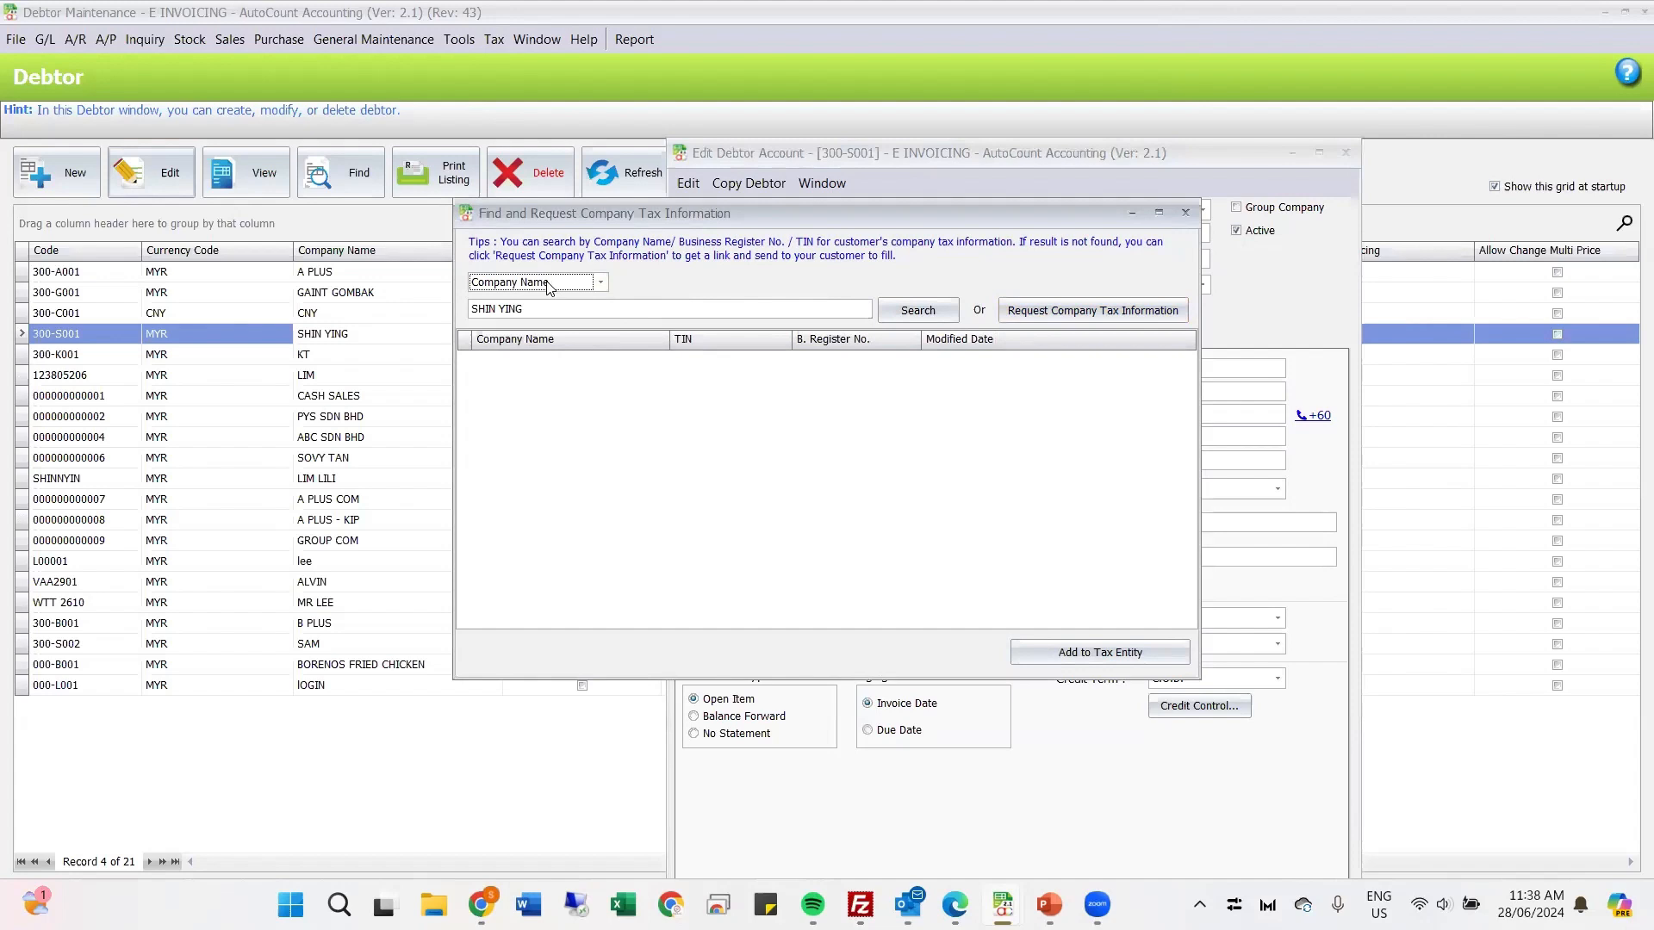
pyautogui.click(544, 308)
pyautogui.click(927, 312)
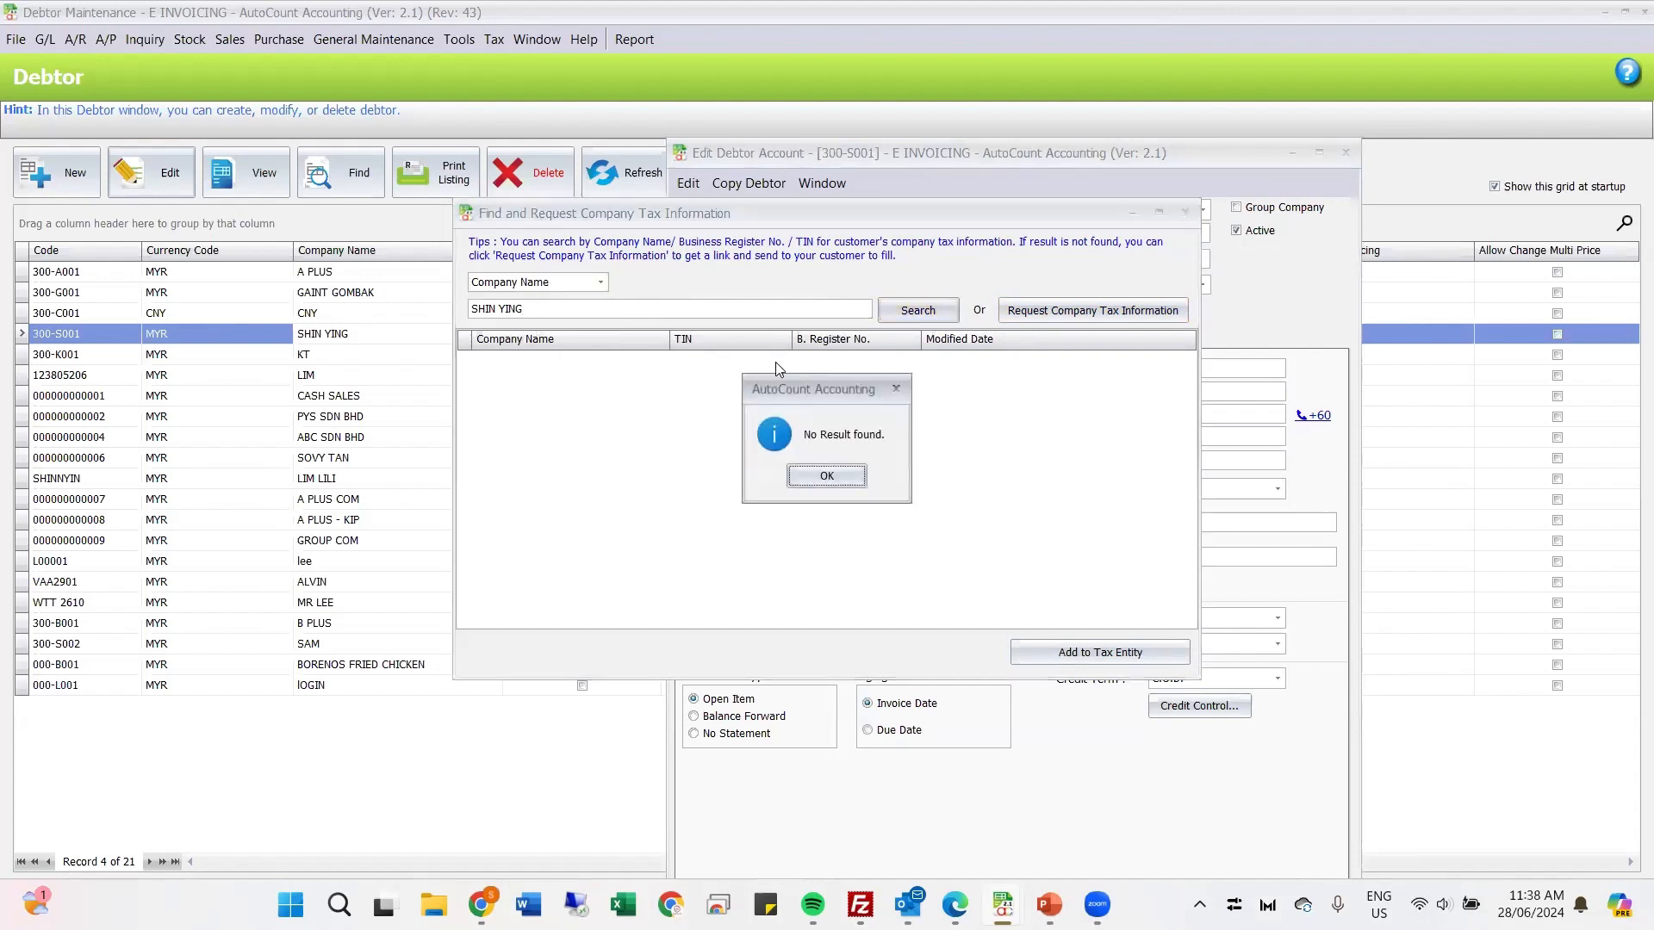
pyautogui.click(815, 478)
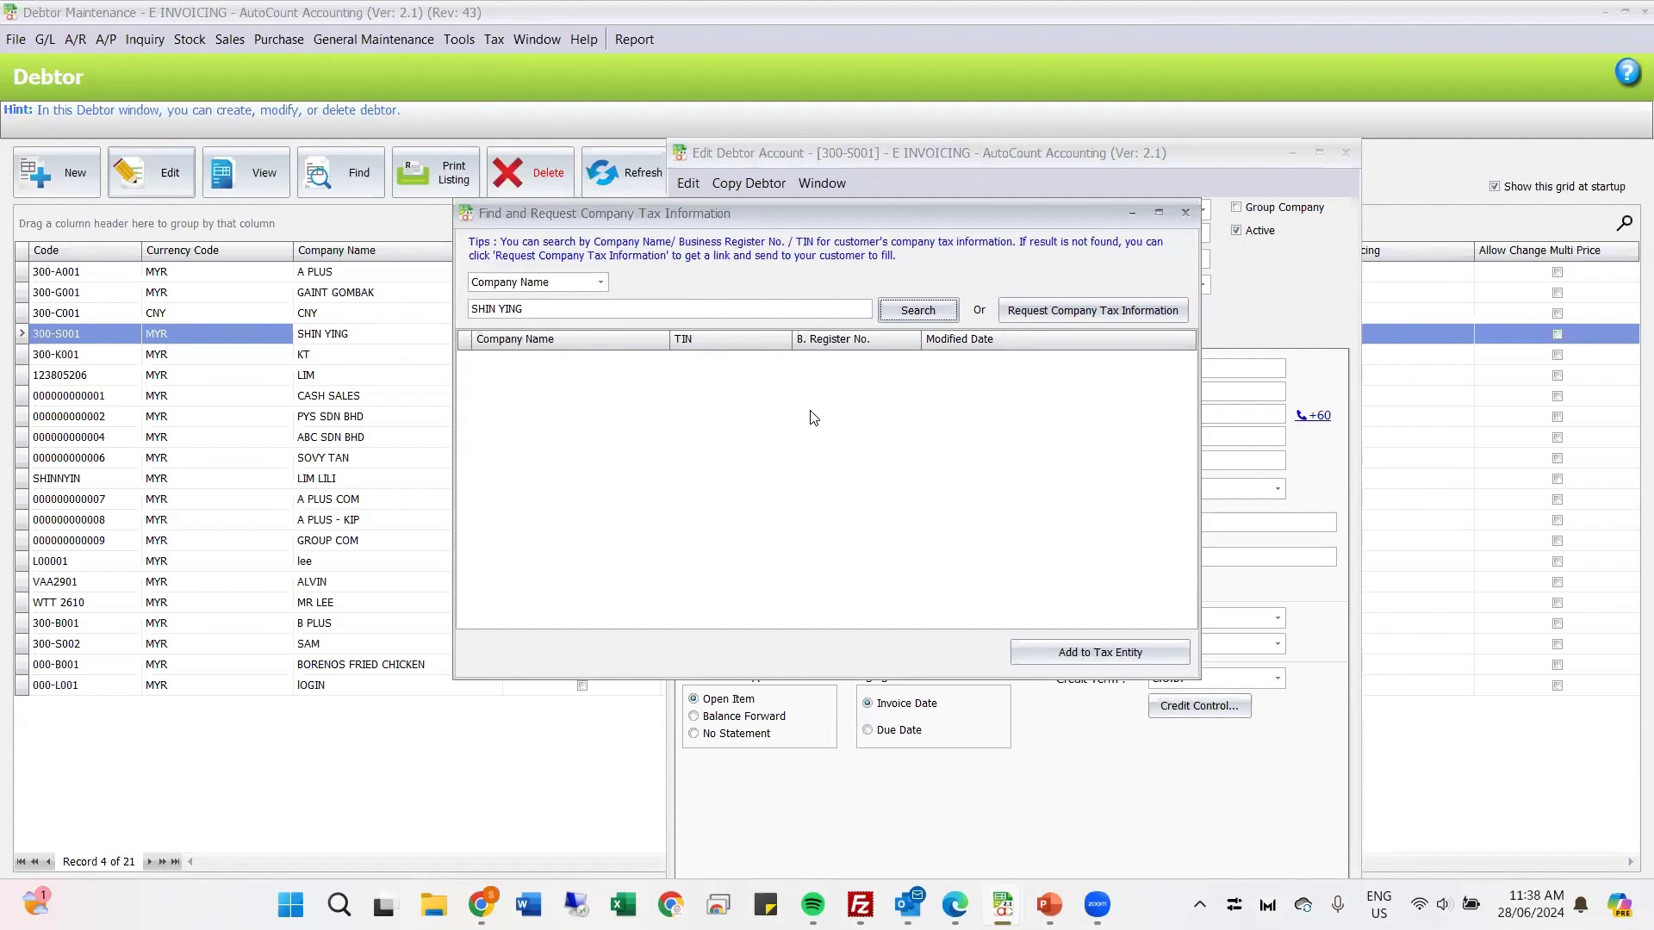
pyautogui.click(743, 309)
pyautogui.click(913, 312)
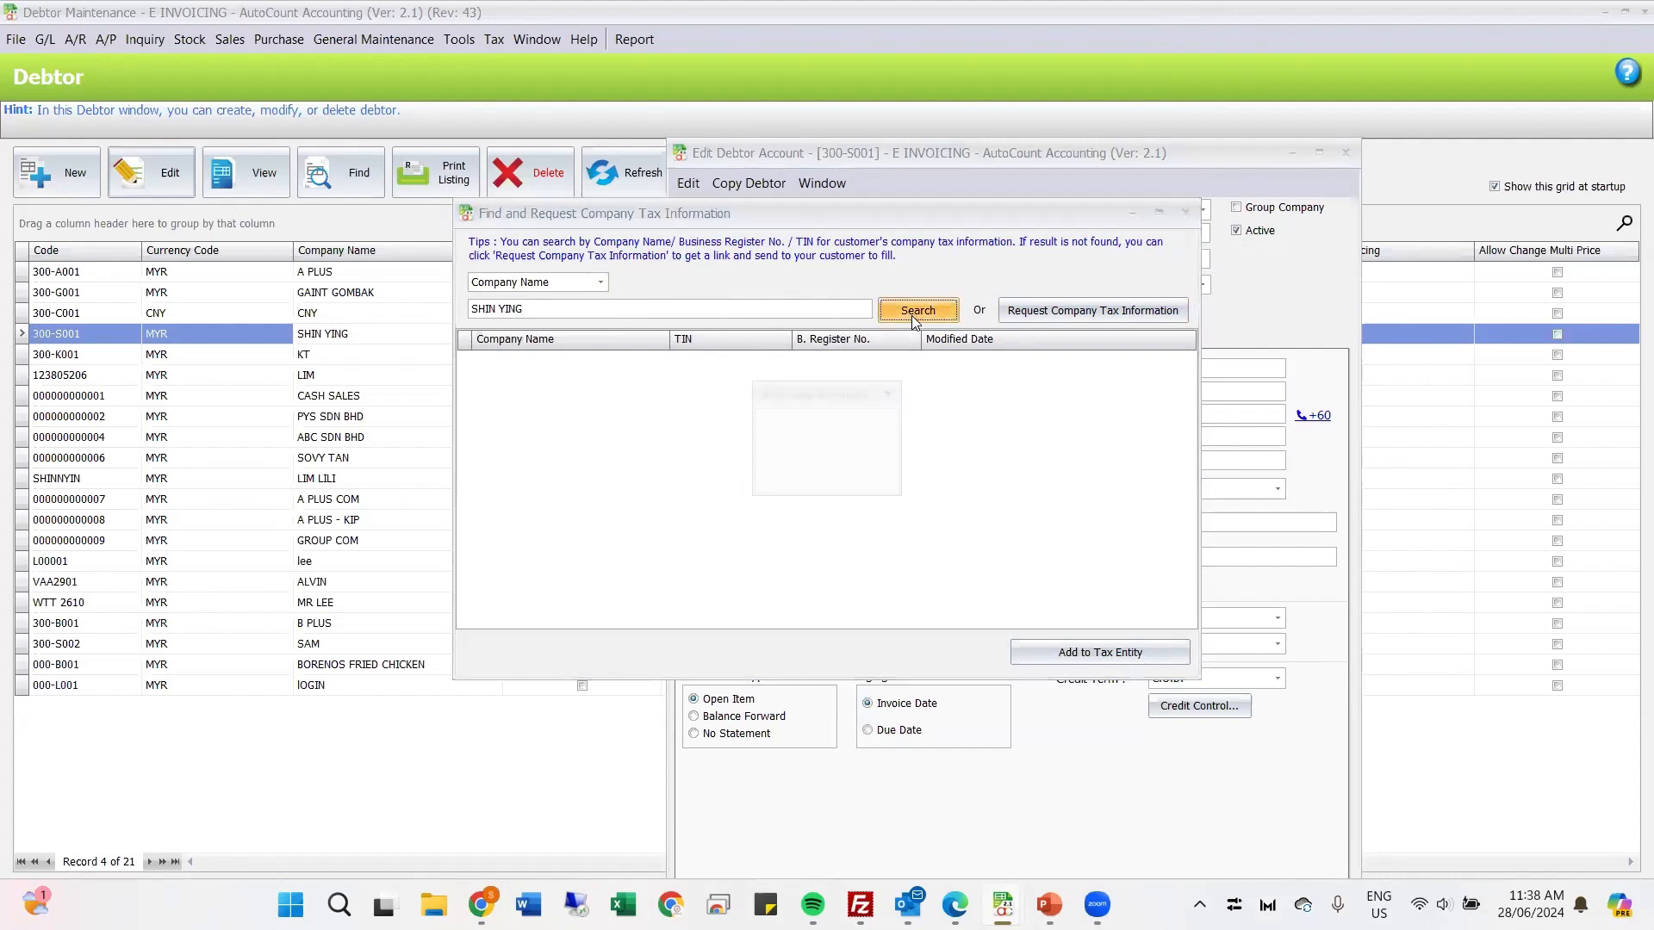
# Step: Request a company tax information link for the debtor, entering the requester's e-mail address and confirming the link request
pyautogui.click(825, 472)
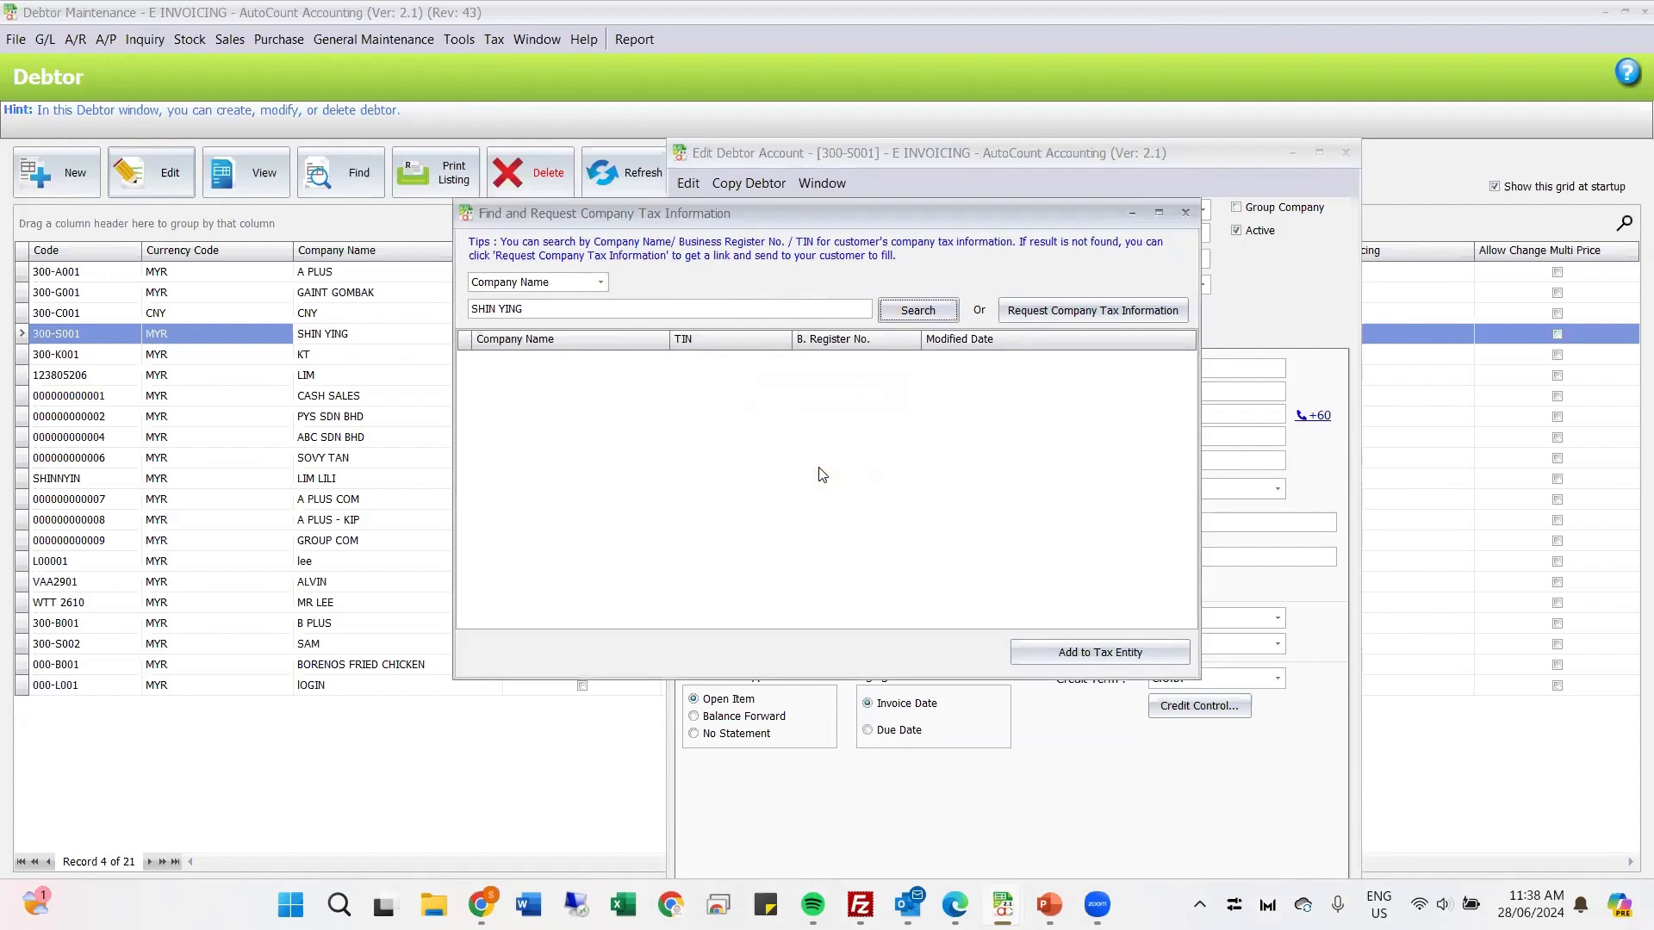
pyautogui.click(1086, 319)
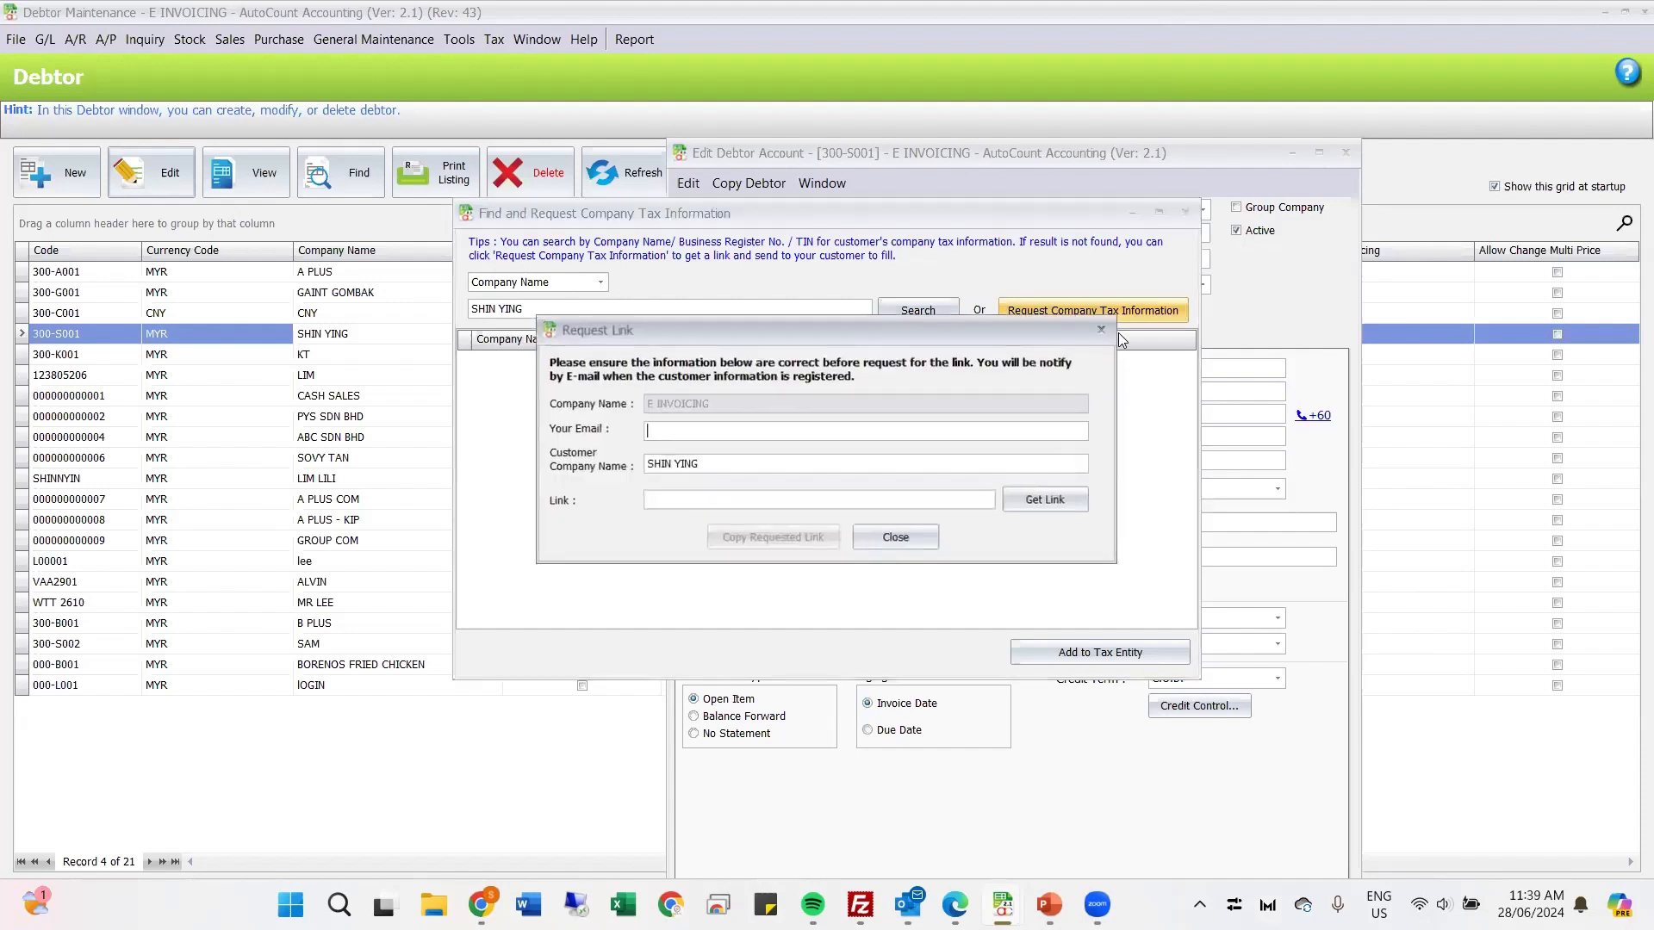
pyautogui.click(756, 433)
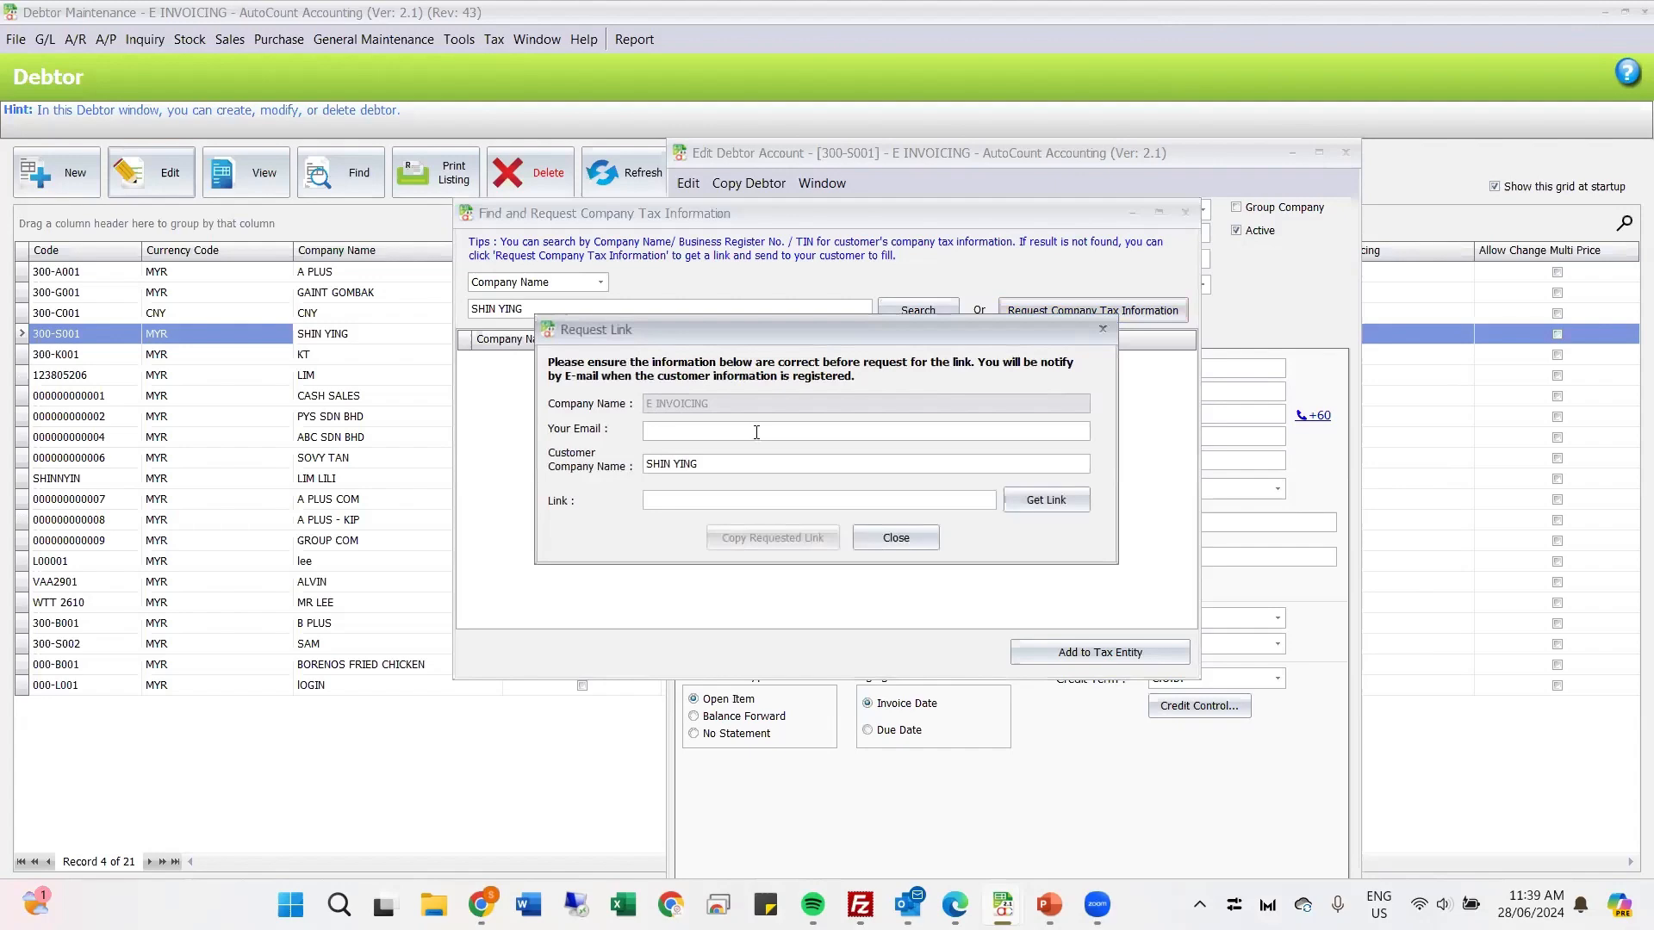
pyautogui.click(1042, 501)
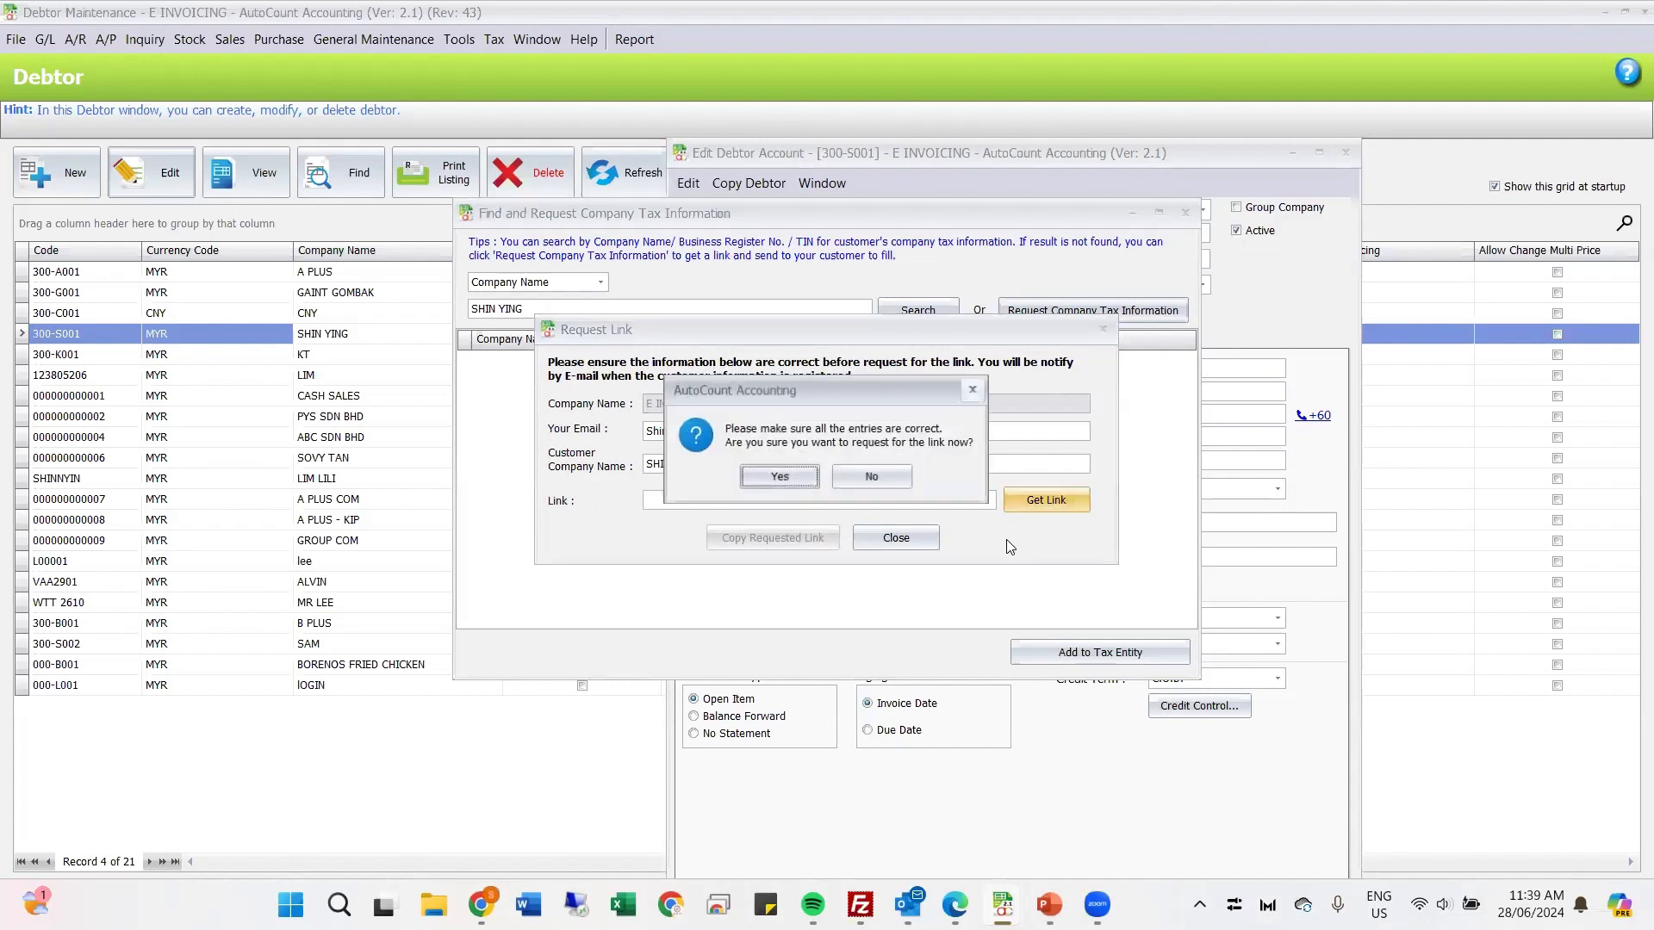
pyautogui.click(780, 478)
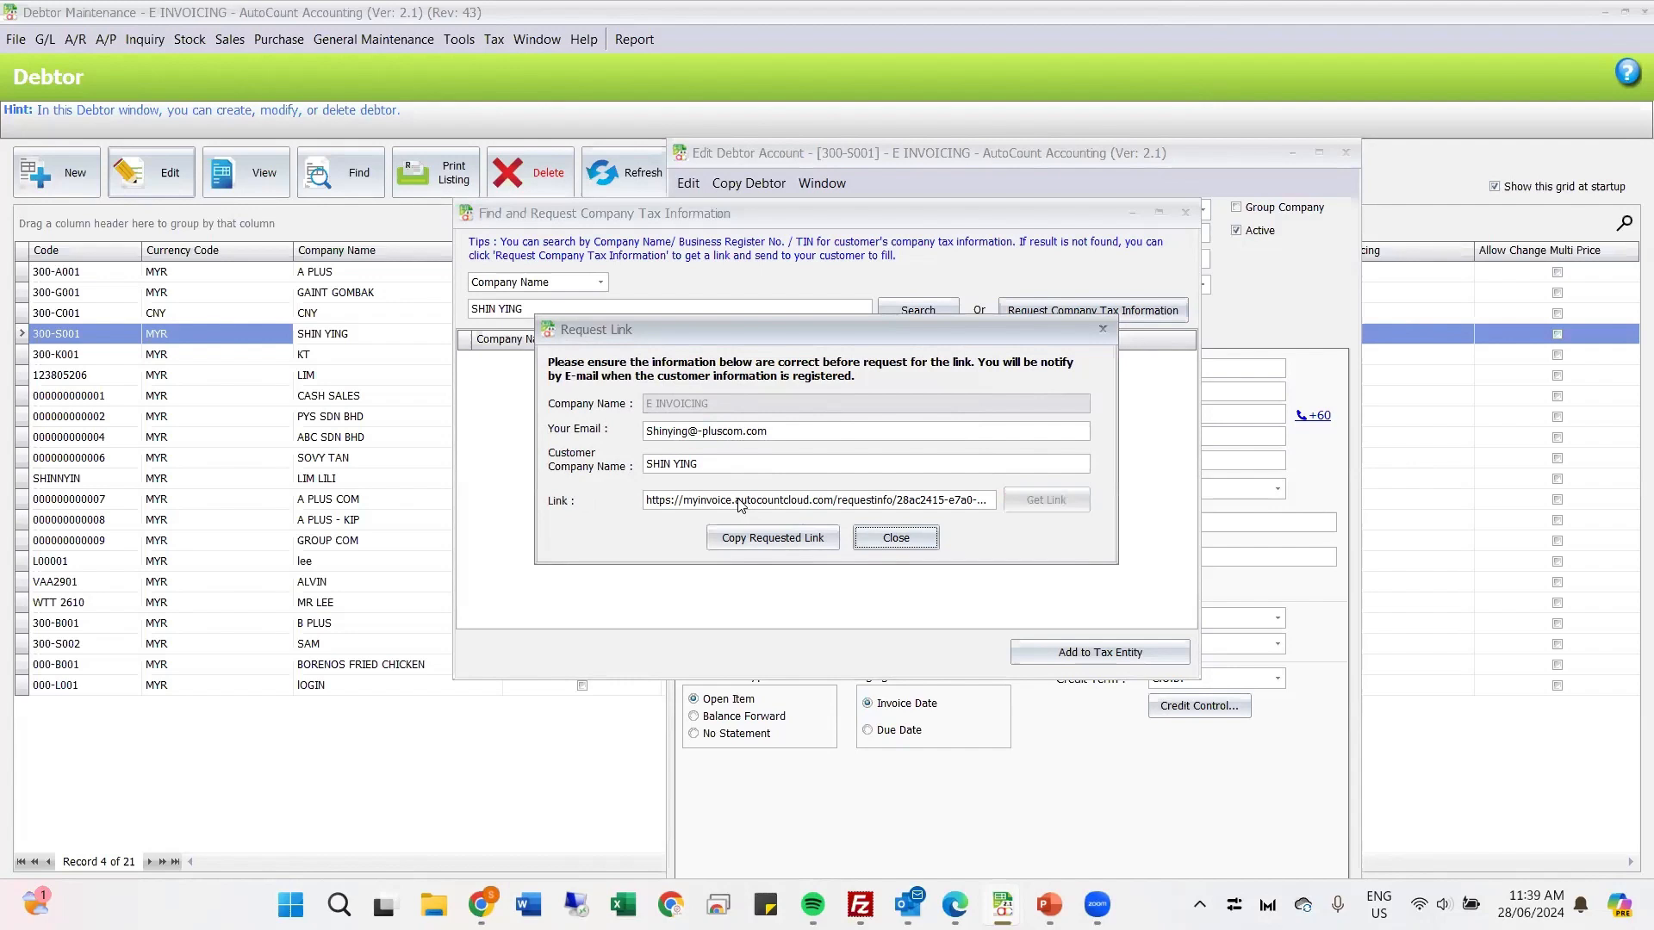
# Step: Copy the requested link and open it in Chrome
pyautogui.click(738, 543)
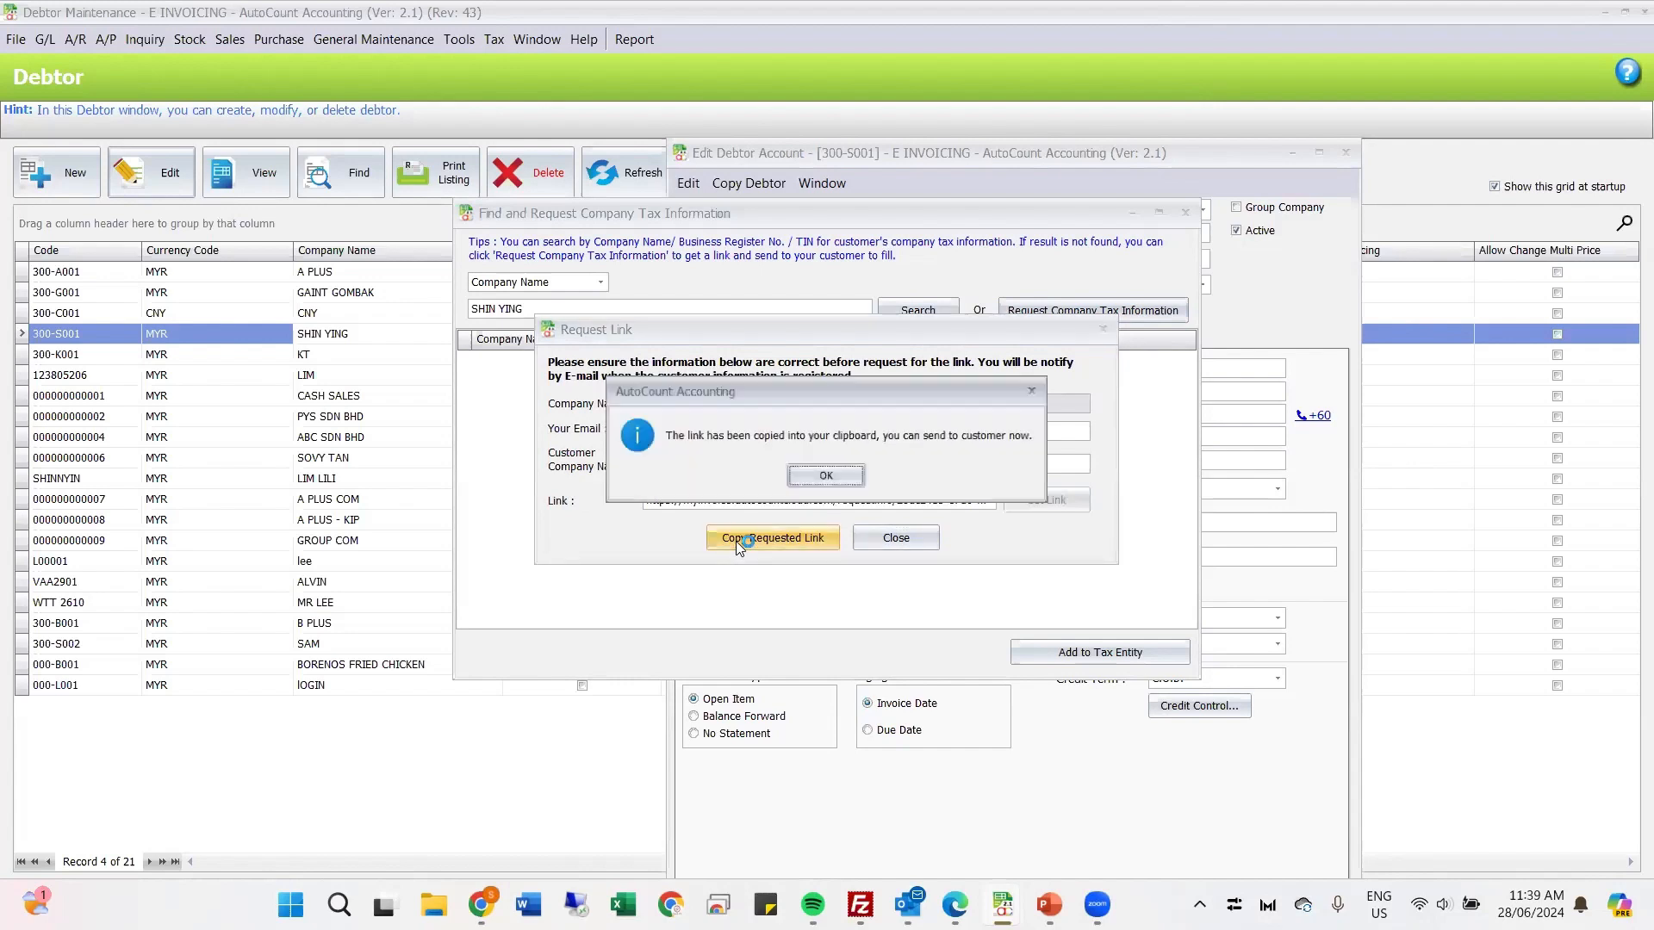
pyautogui.click(823, 476)
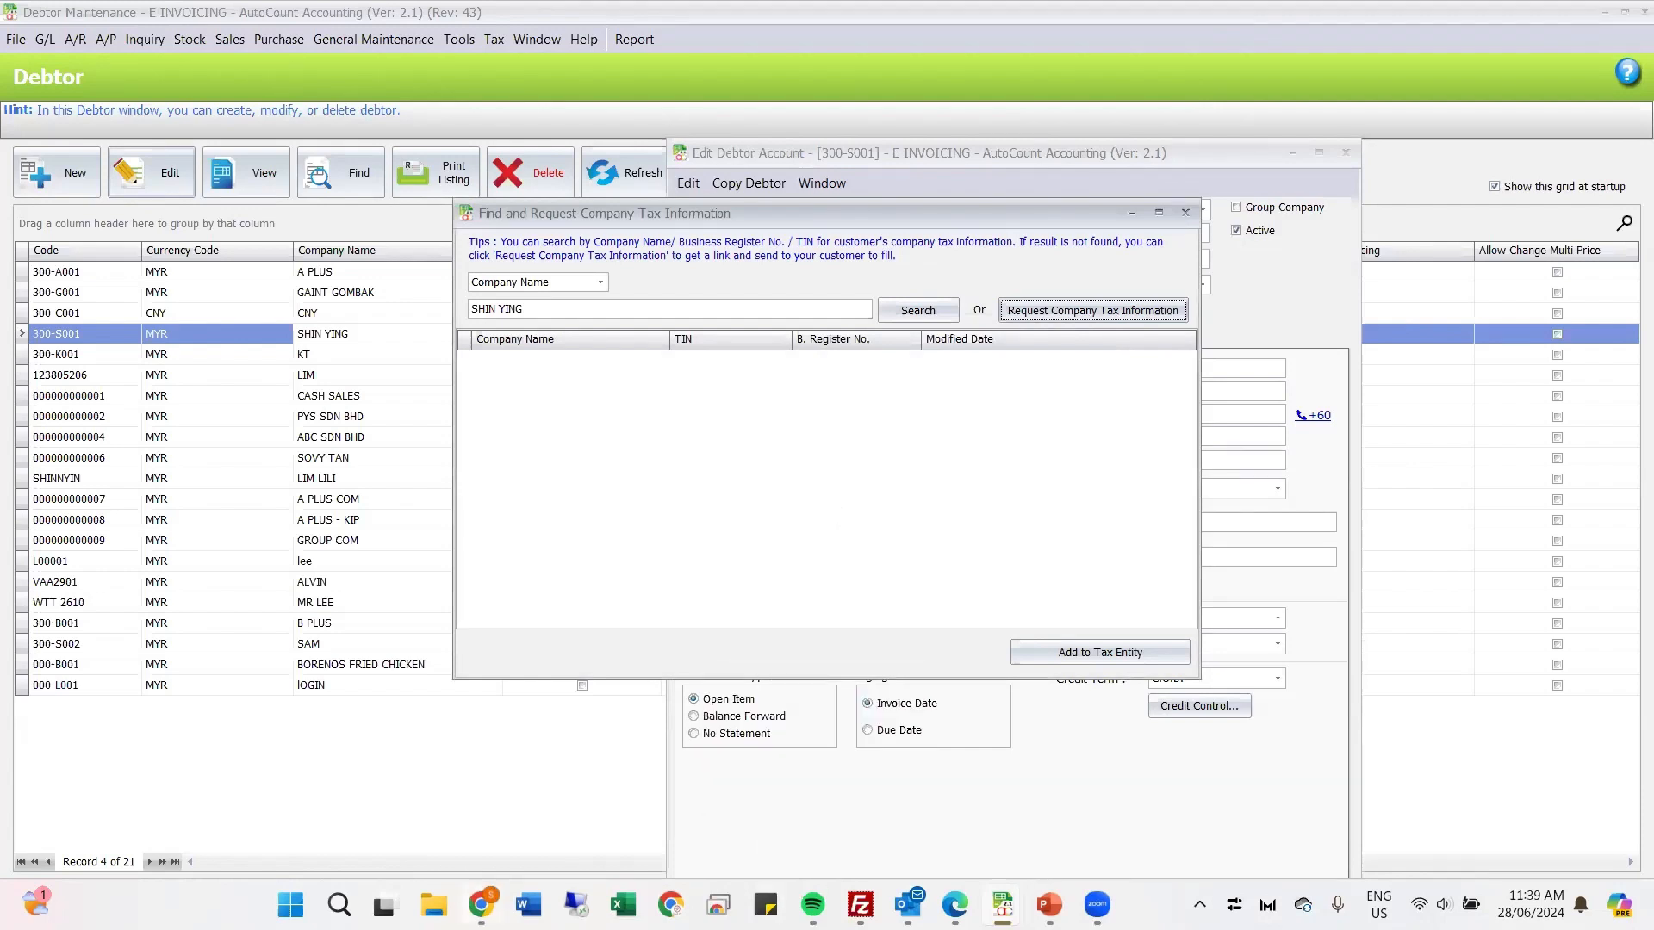
pyautogui.moveTo(481, 904)
pyautogui.click(591, 814)
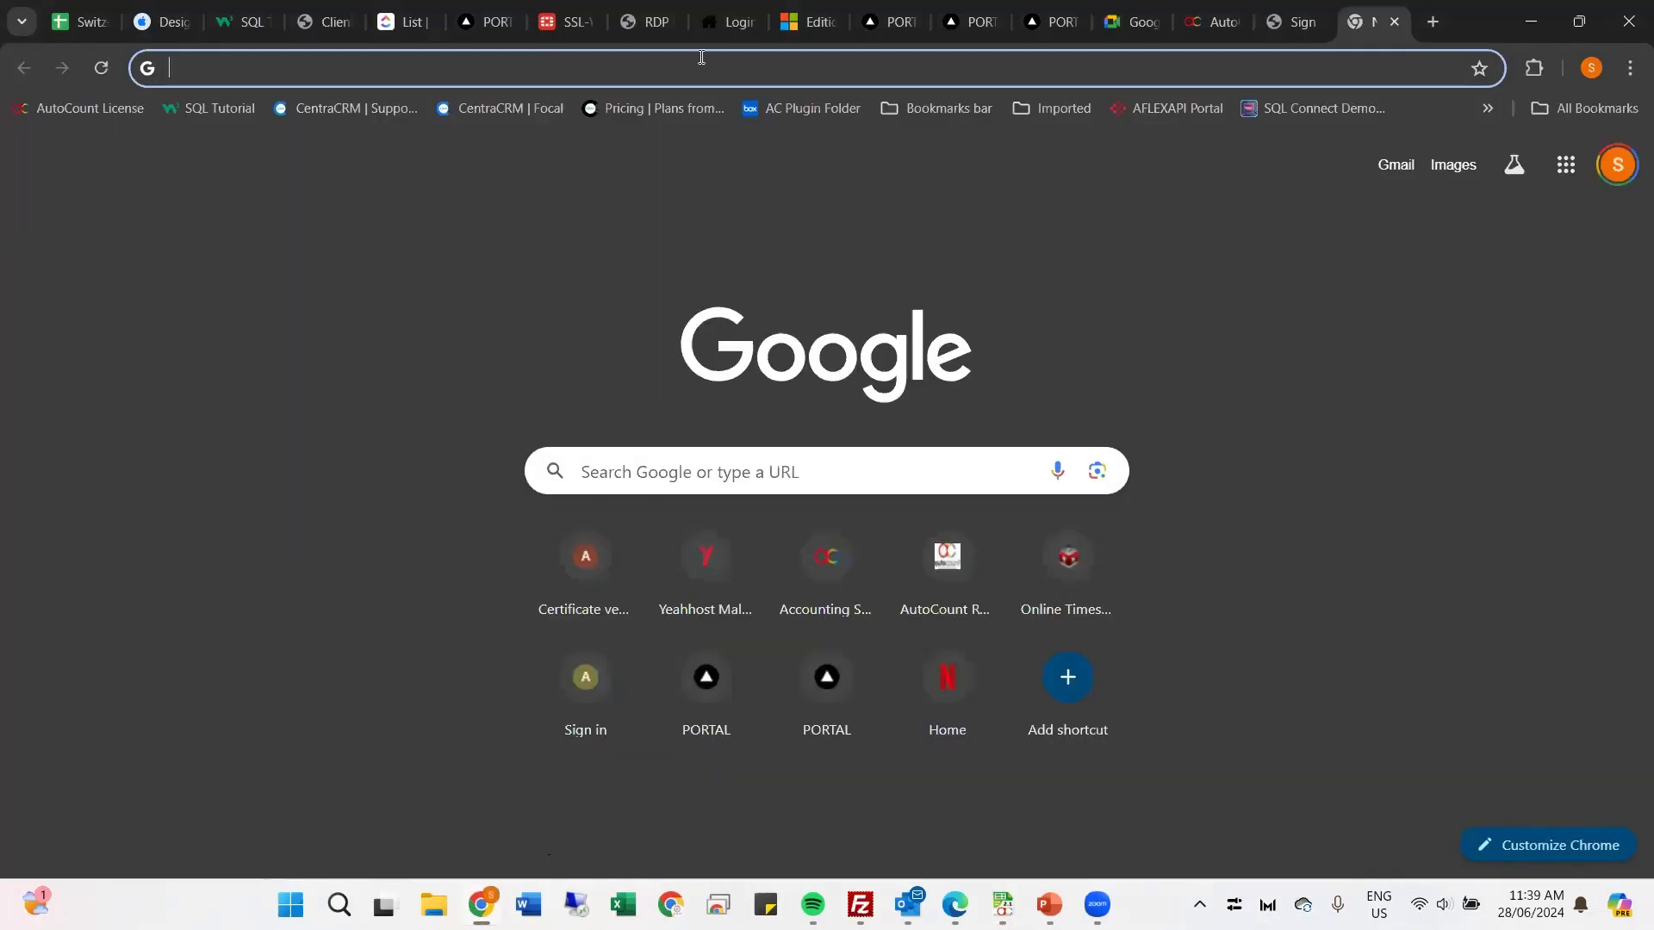
pyautogui.click(651, 67)
pyautogui.hotkey('ctrl', 'v')
pyautogui.press('Return')
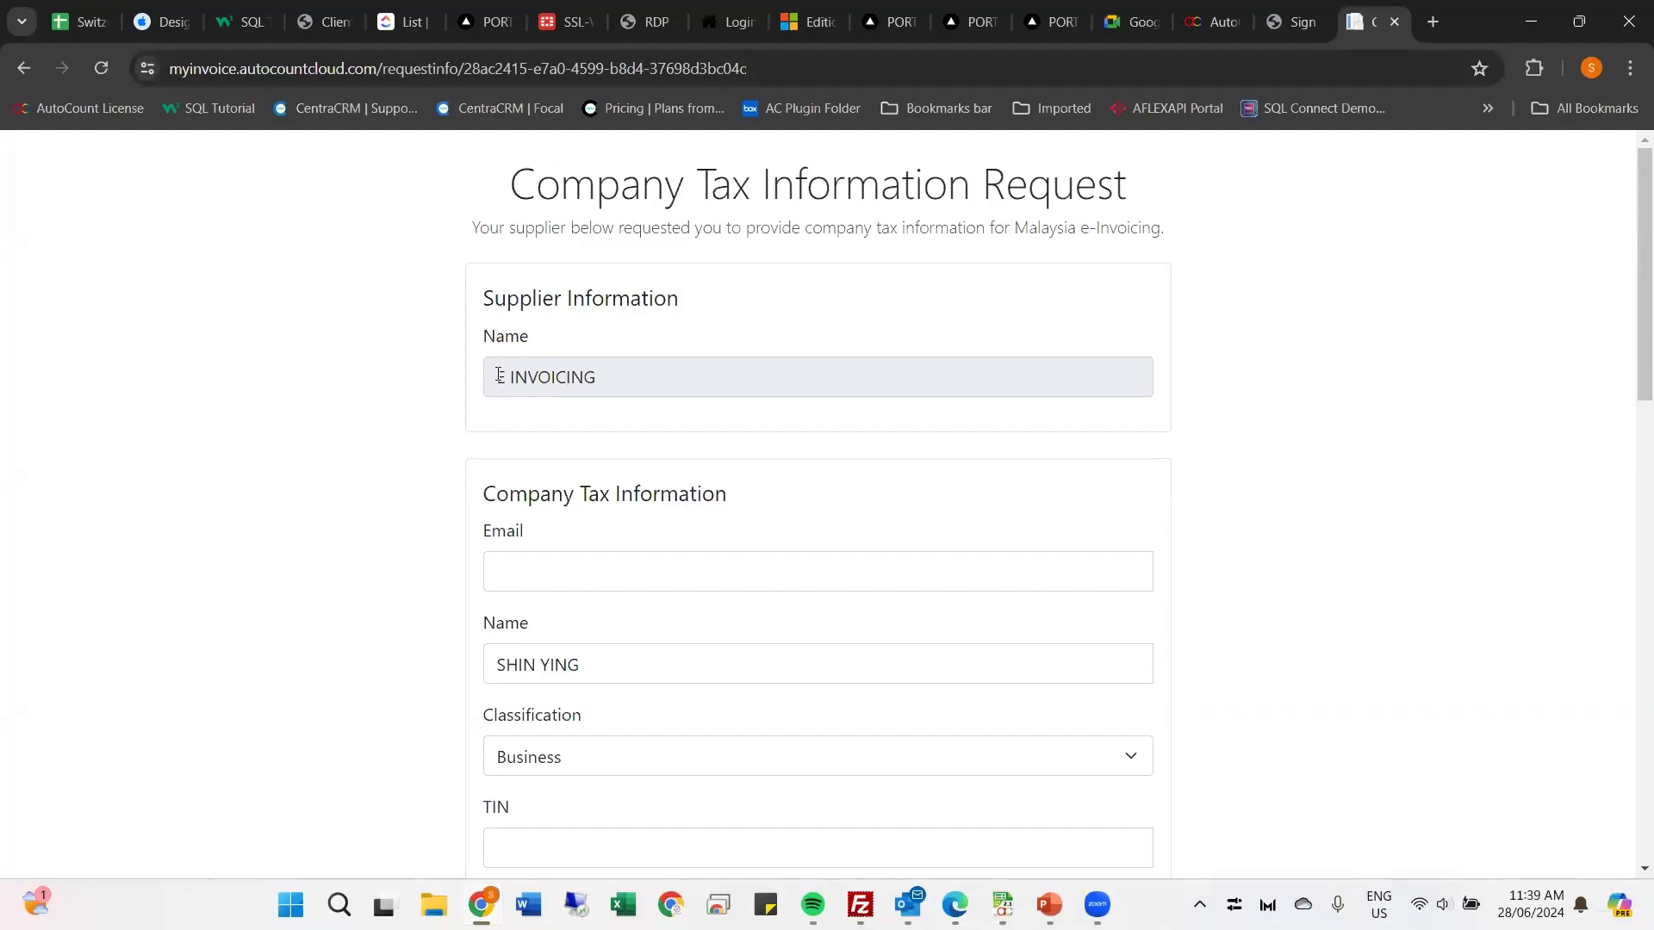
# Step: Fill in the company's e-mail address in the tax information form and choose Business as the classification
pyautogui.scroll(-2, 498, 376)
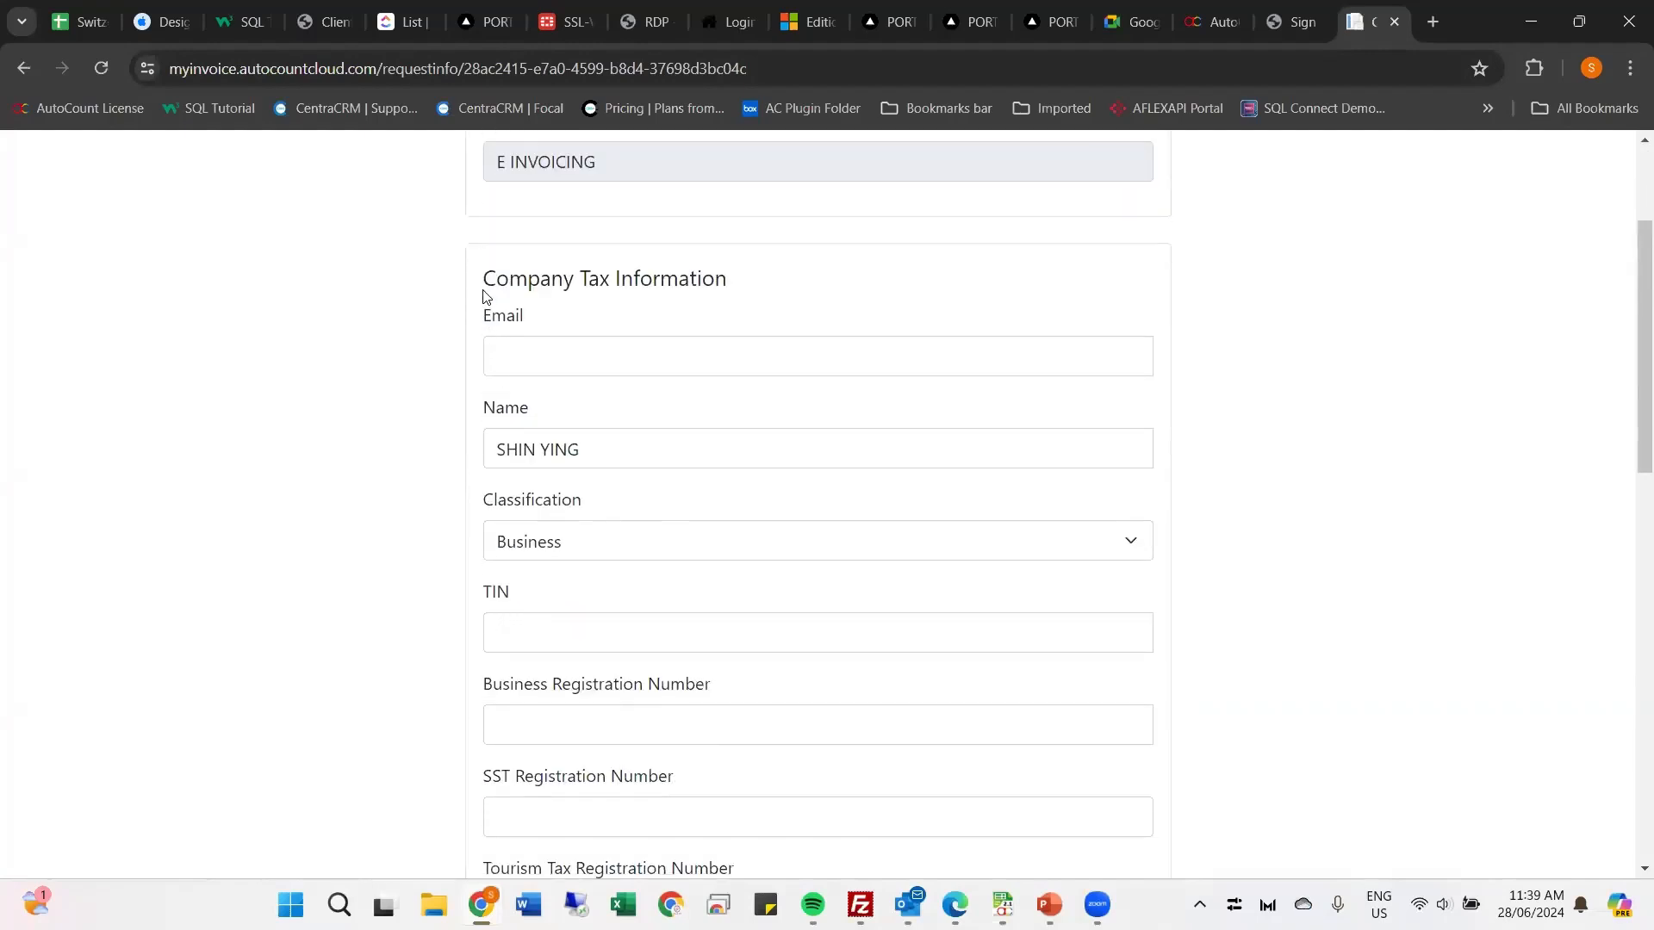
pyautogui.click(491, 355)
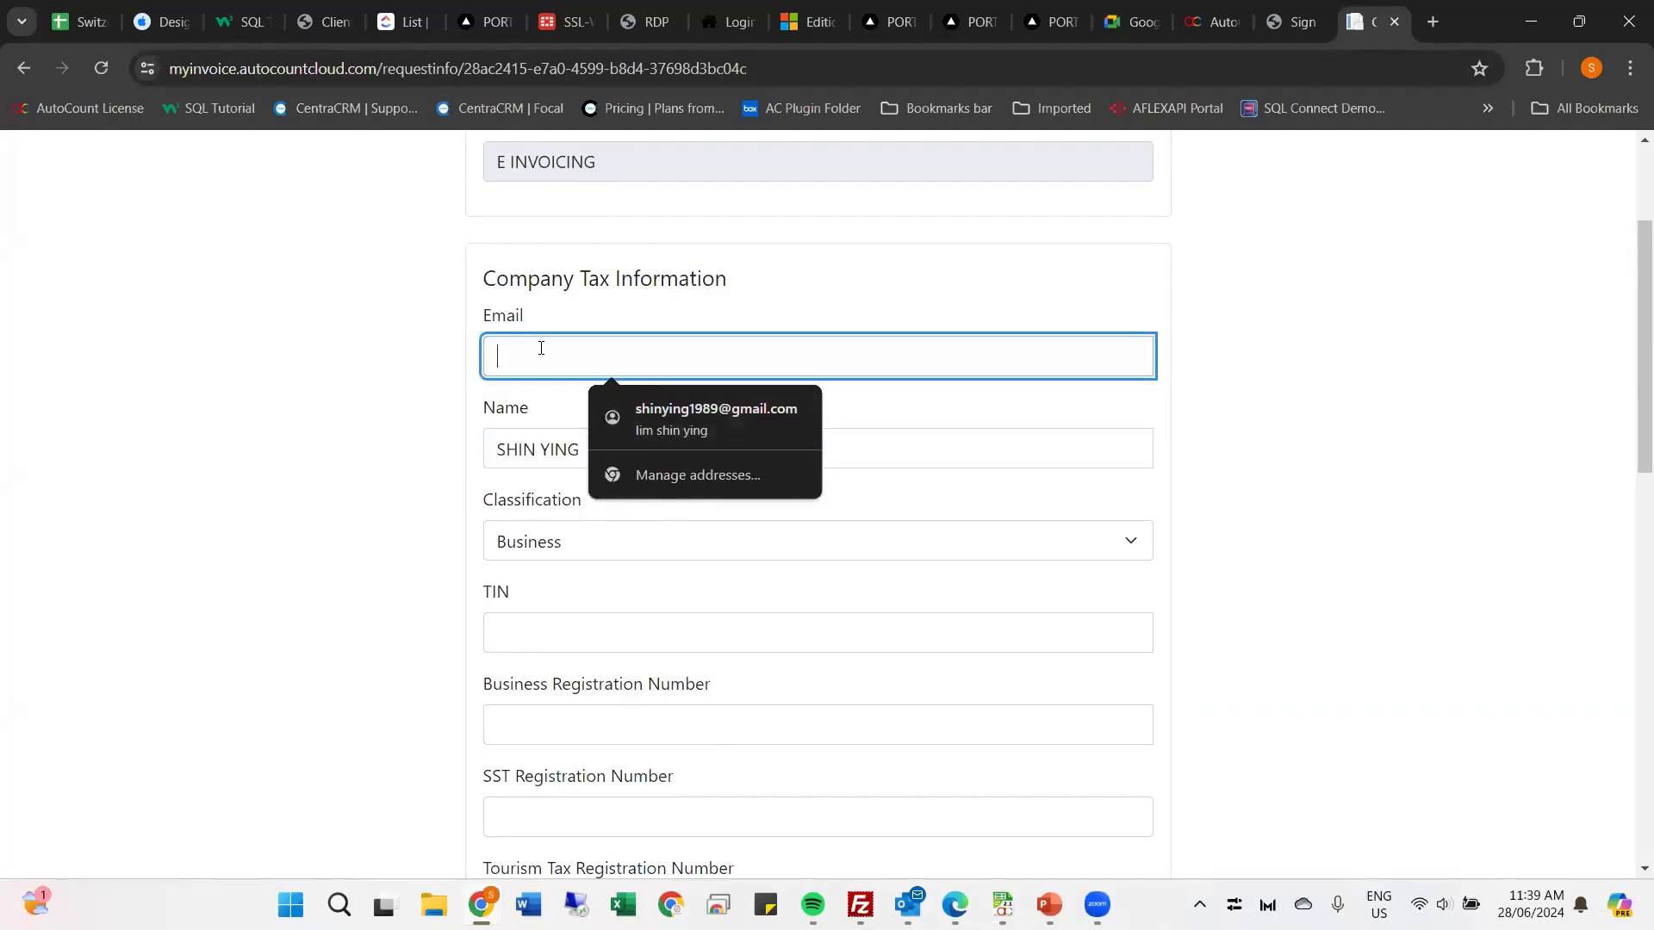
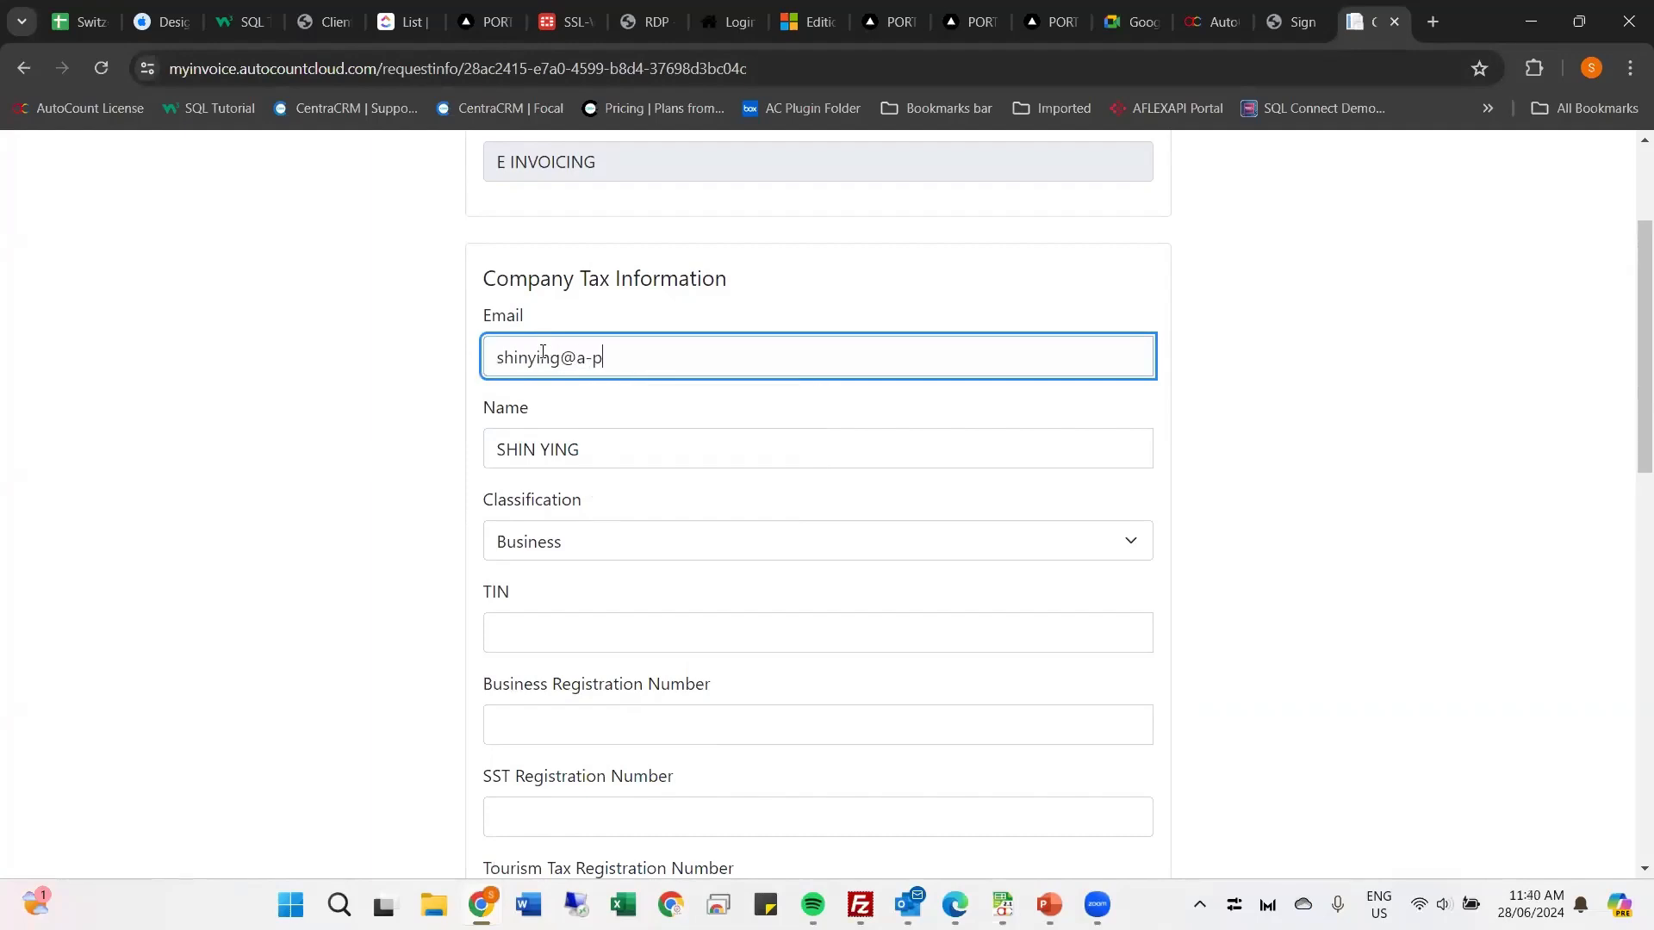
pyautogui.click(612, 448)
pyautogui.click(544, 562)
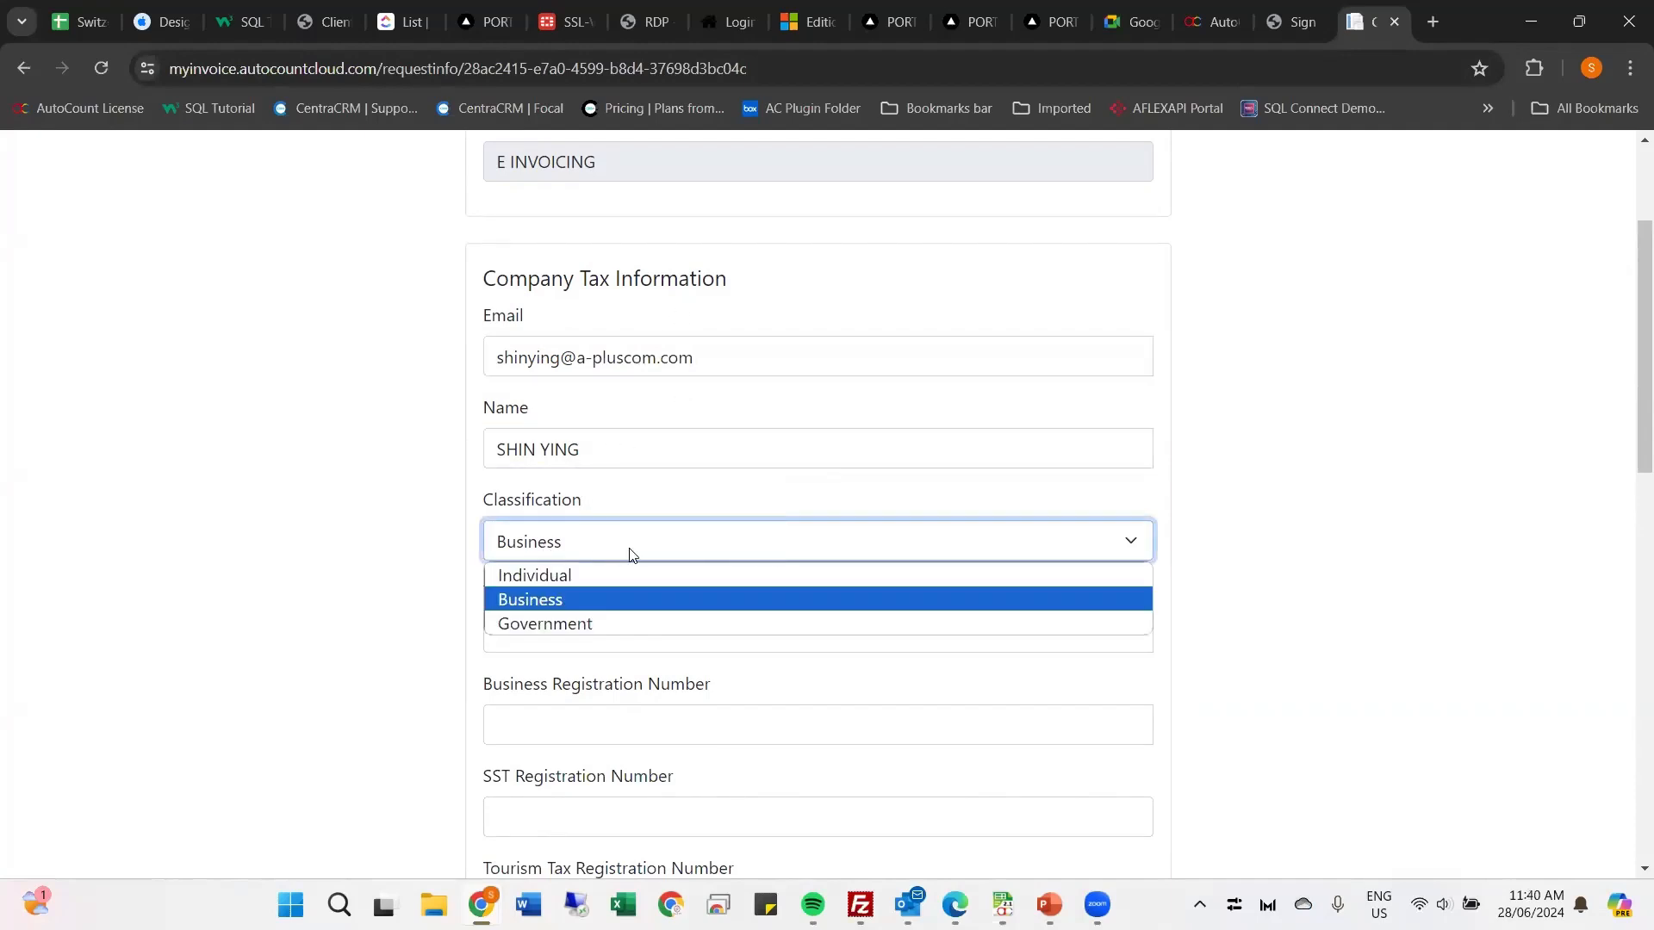
pyautogui.click(563, 607)
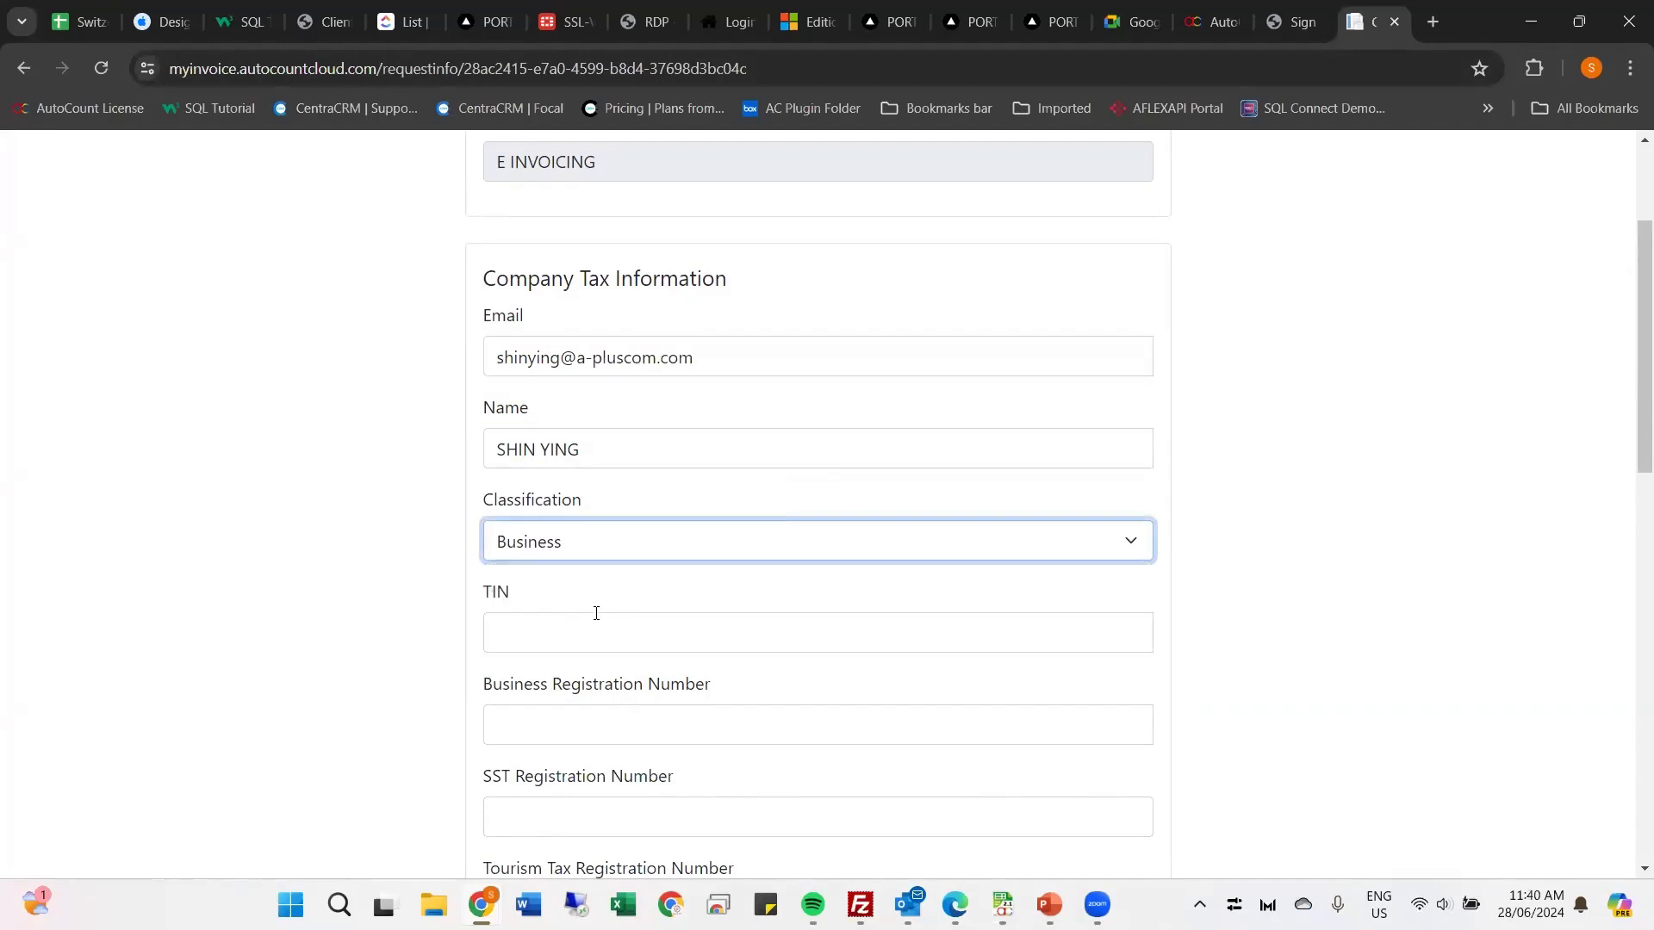
# Step: Enter the company's TIN and business registration number in the tax information form
pyautogui.scroll(-2, 547, 443)
pyautogui.click(548, 424)
pyautogui.write('C 123213123')
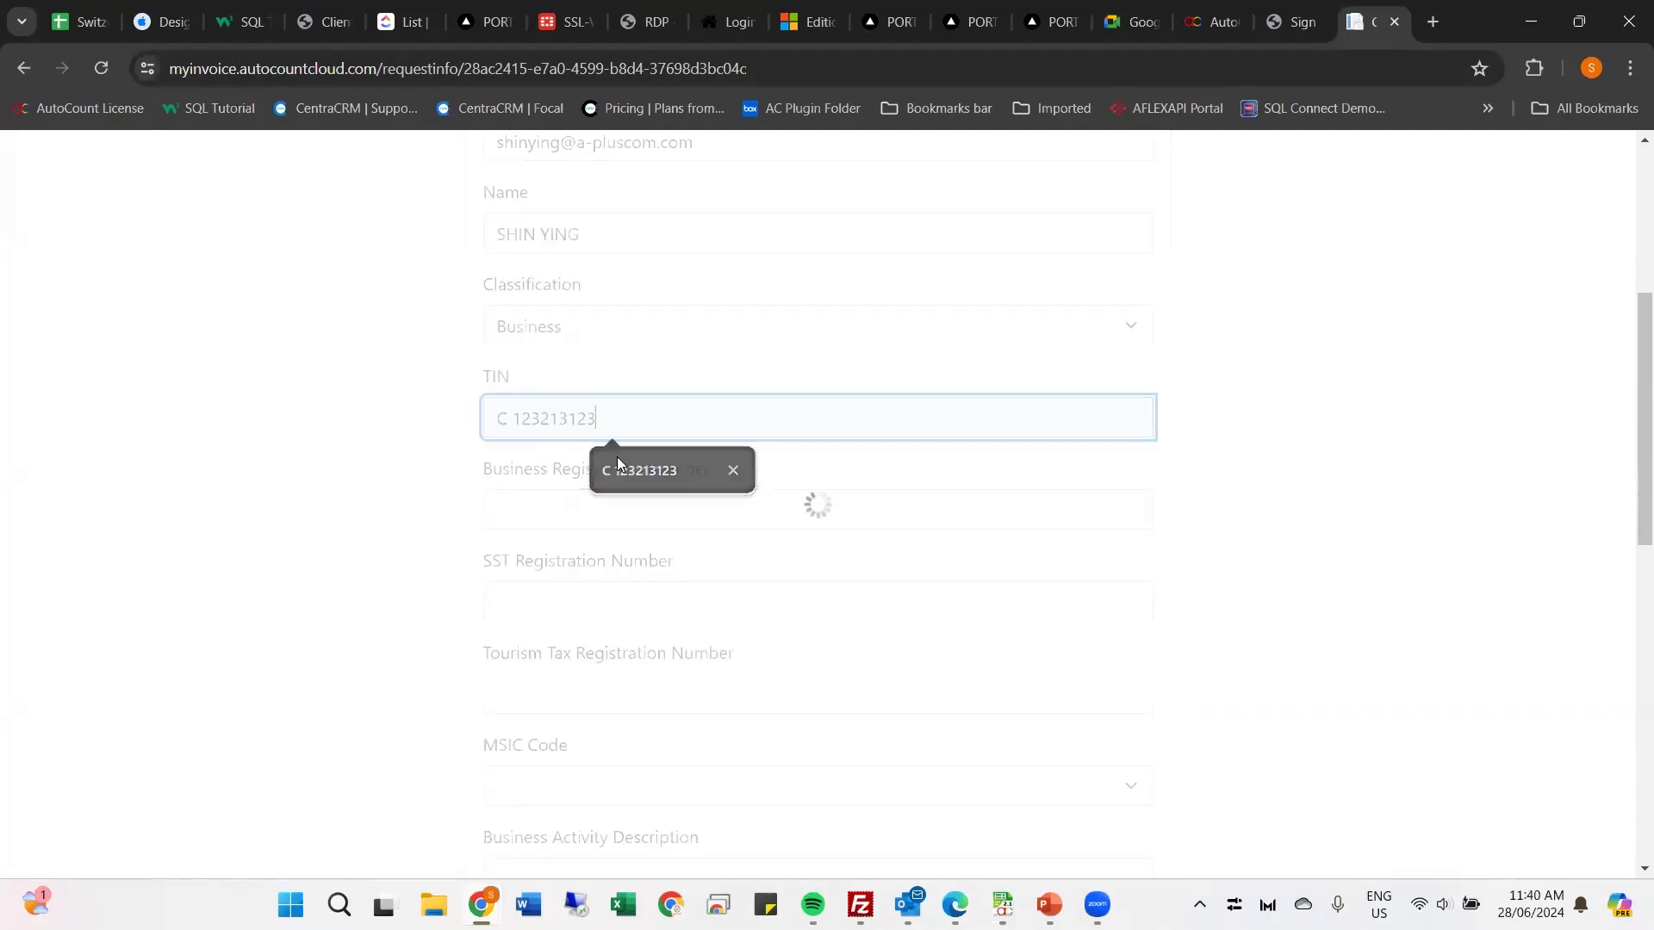
pyautogui.click(616, 466)
pyautogui.write('4')
pyautogui.click(590, 520)
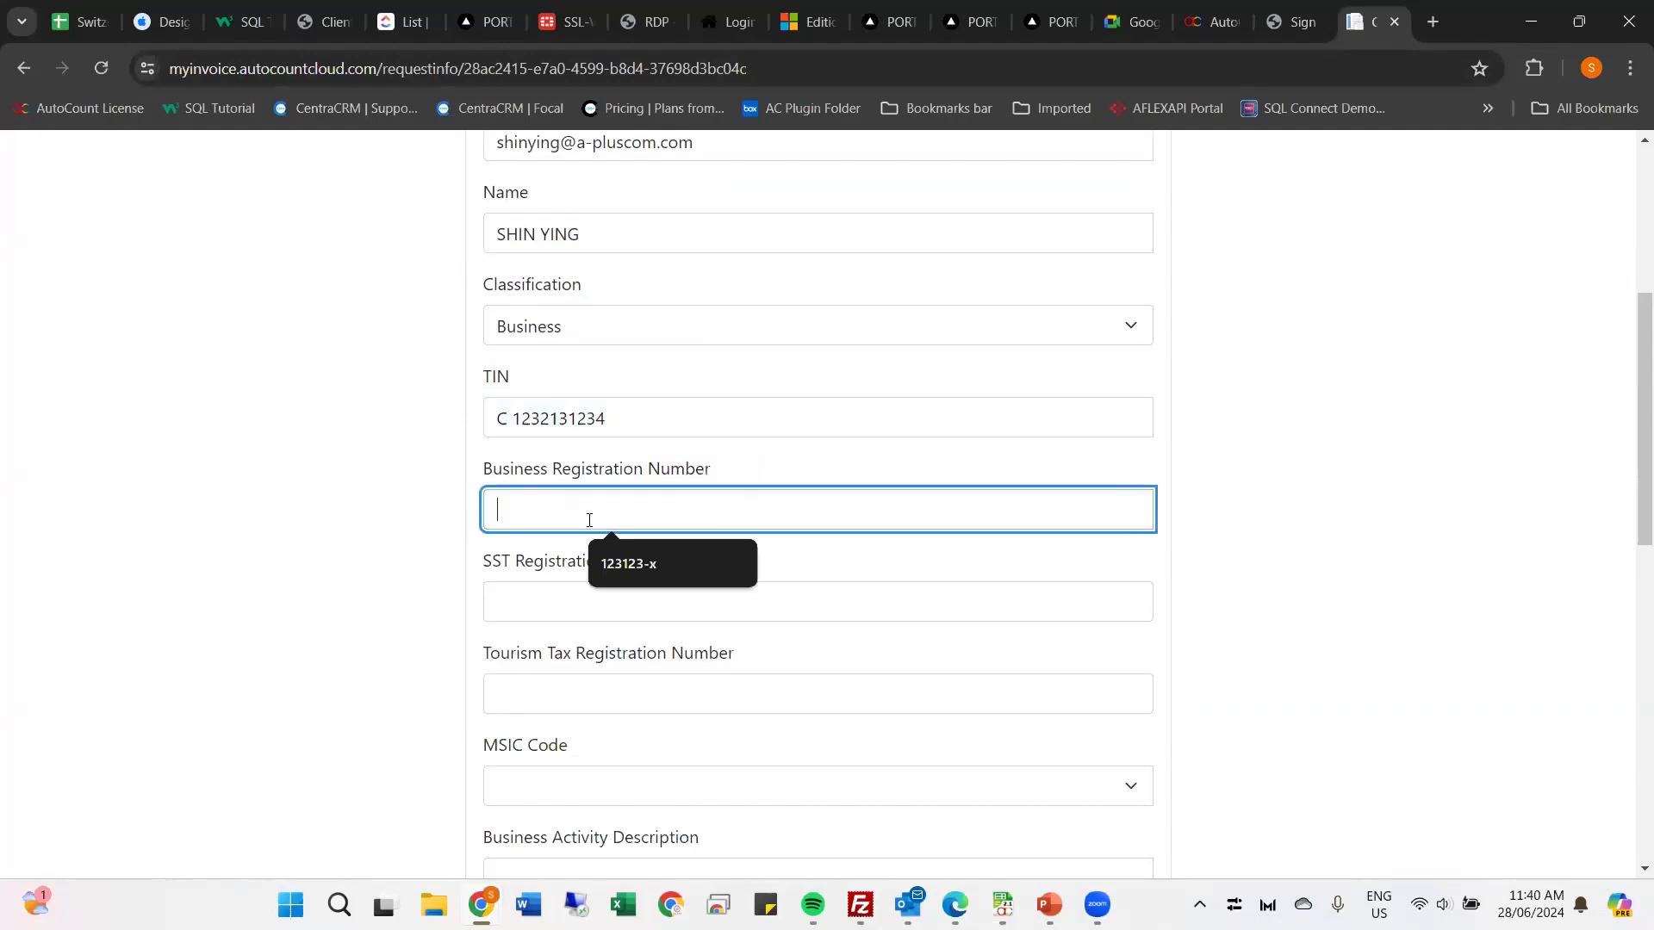
pyautogui.click(610, 593)
pyautogui.scroll(-1, 610, 593)
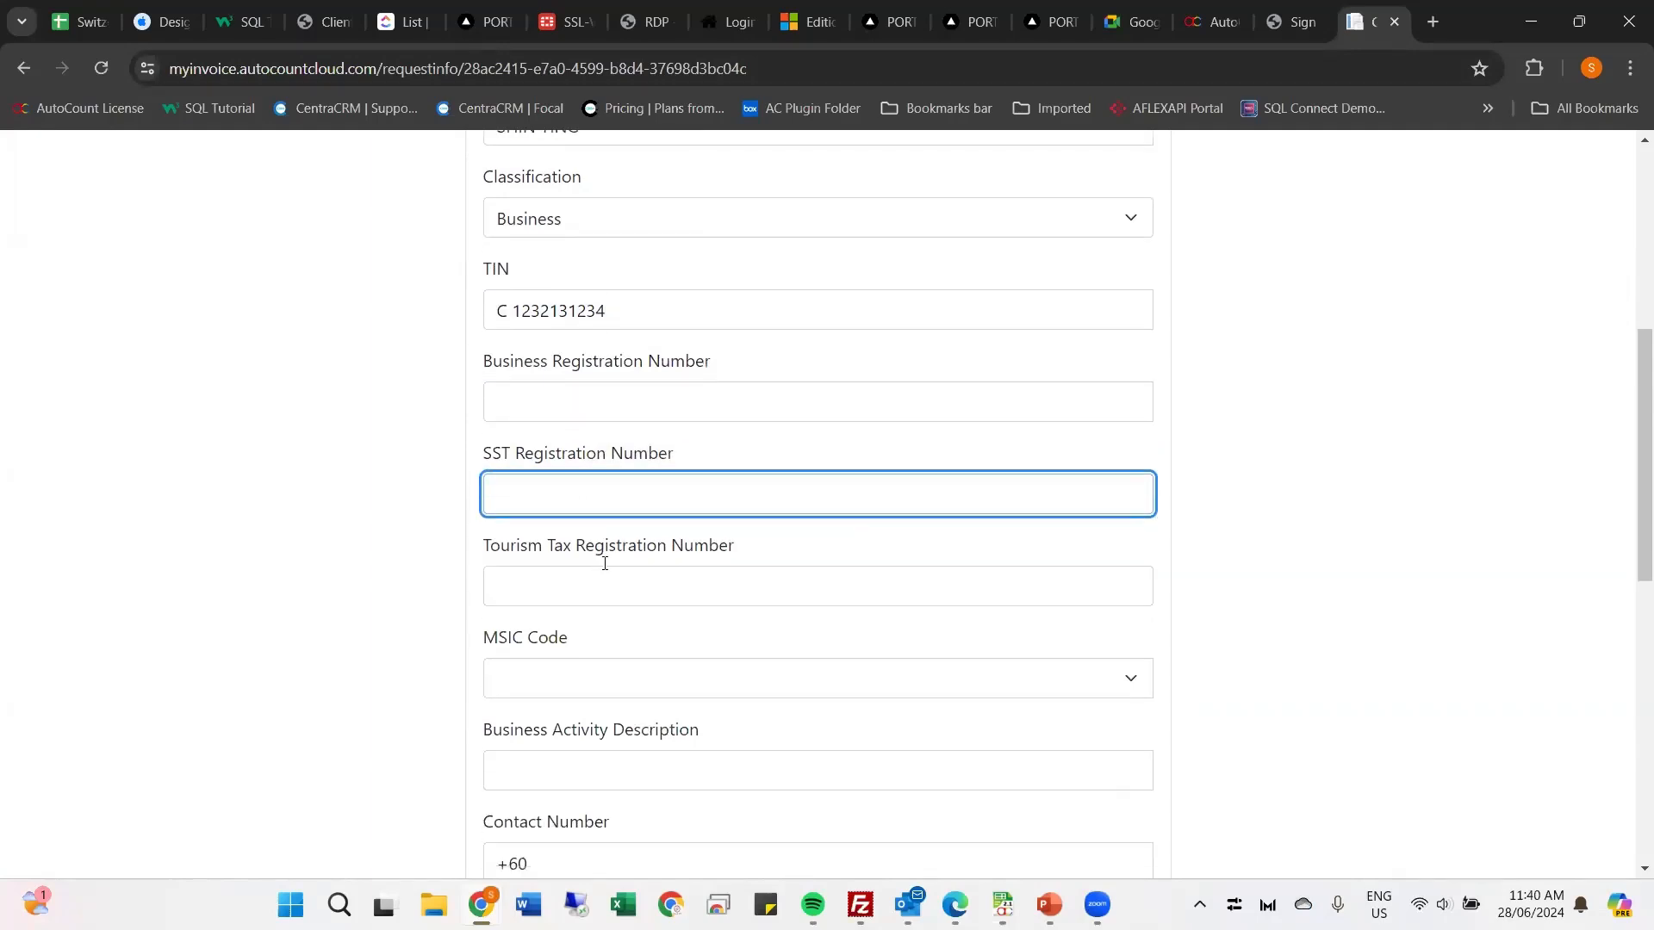
pyautogui.scroll(-1, 629, 525)
pyautogui.click(588, 295)
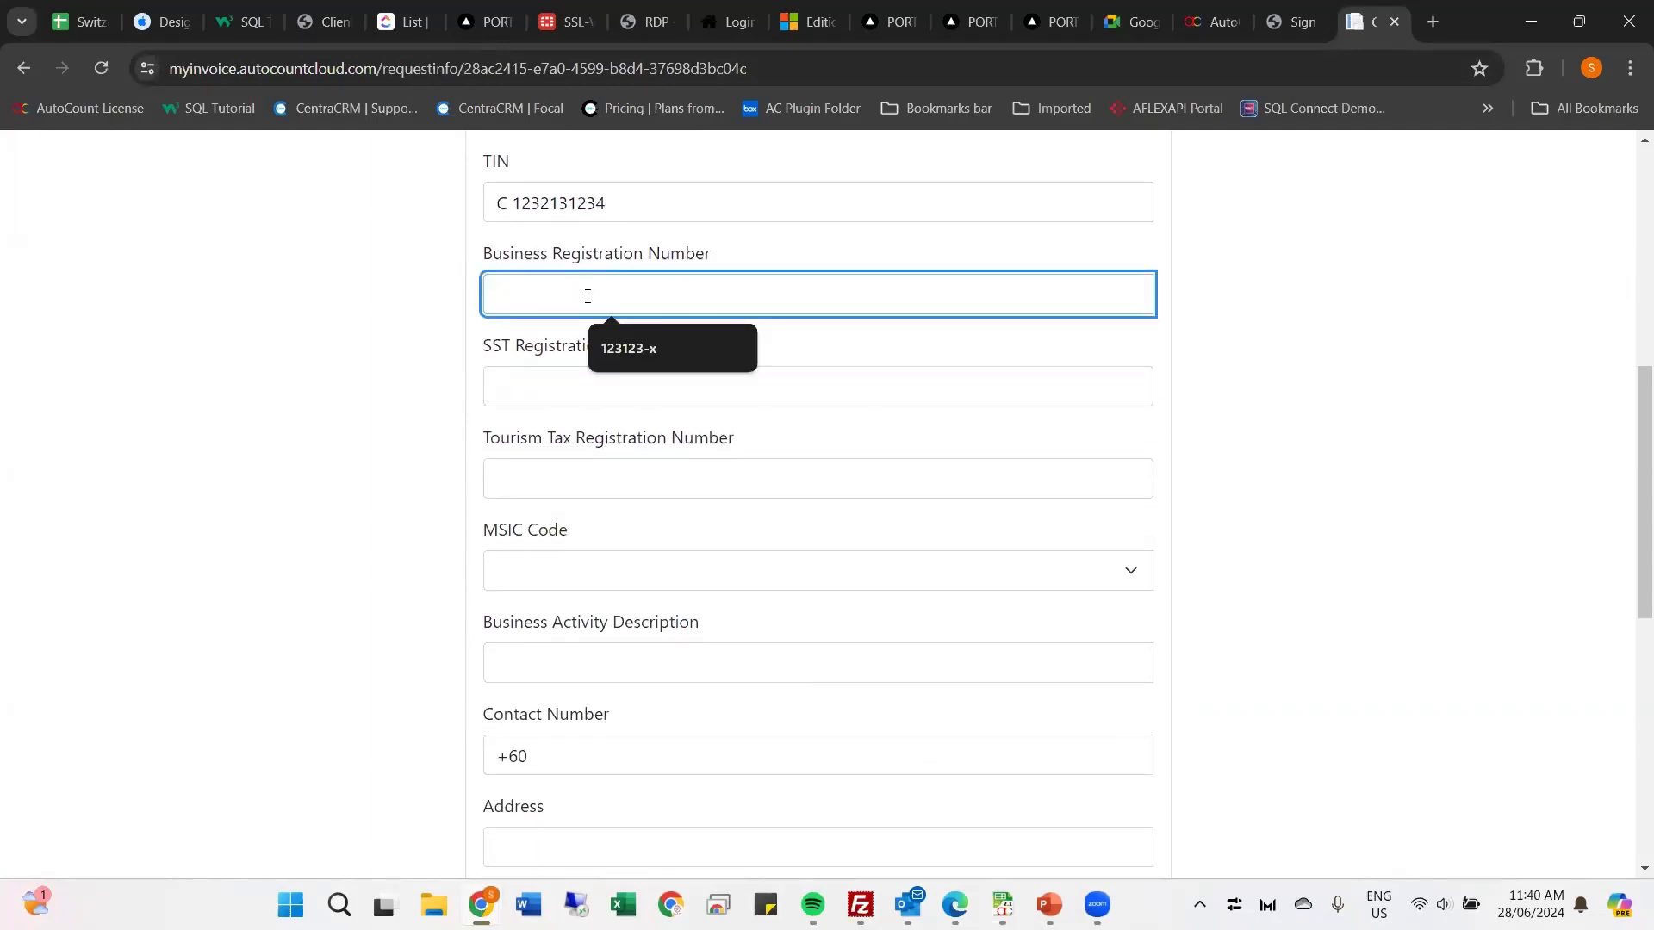
pyautogui.write('123455')
# Step: Choose MSIC code 10622 - Manufacture of glucose, glucose syrup, maltose, inulin
pyautogui.click(546, 392)
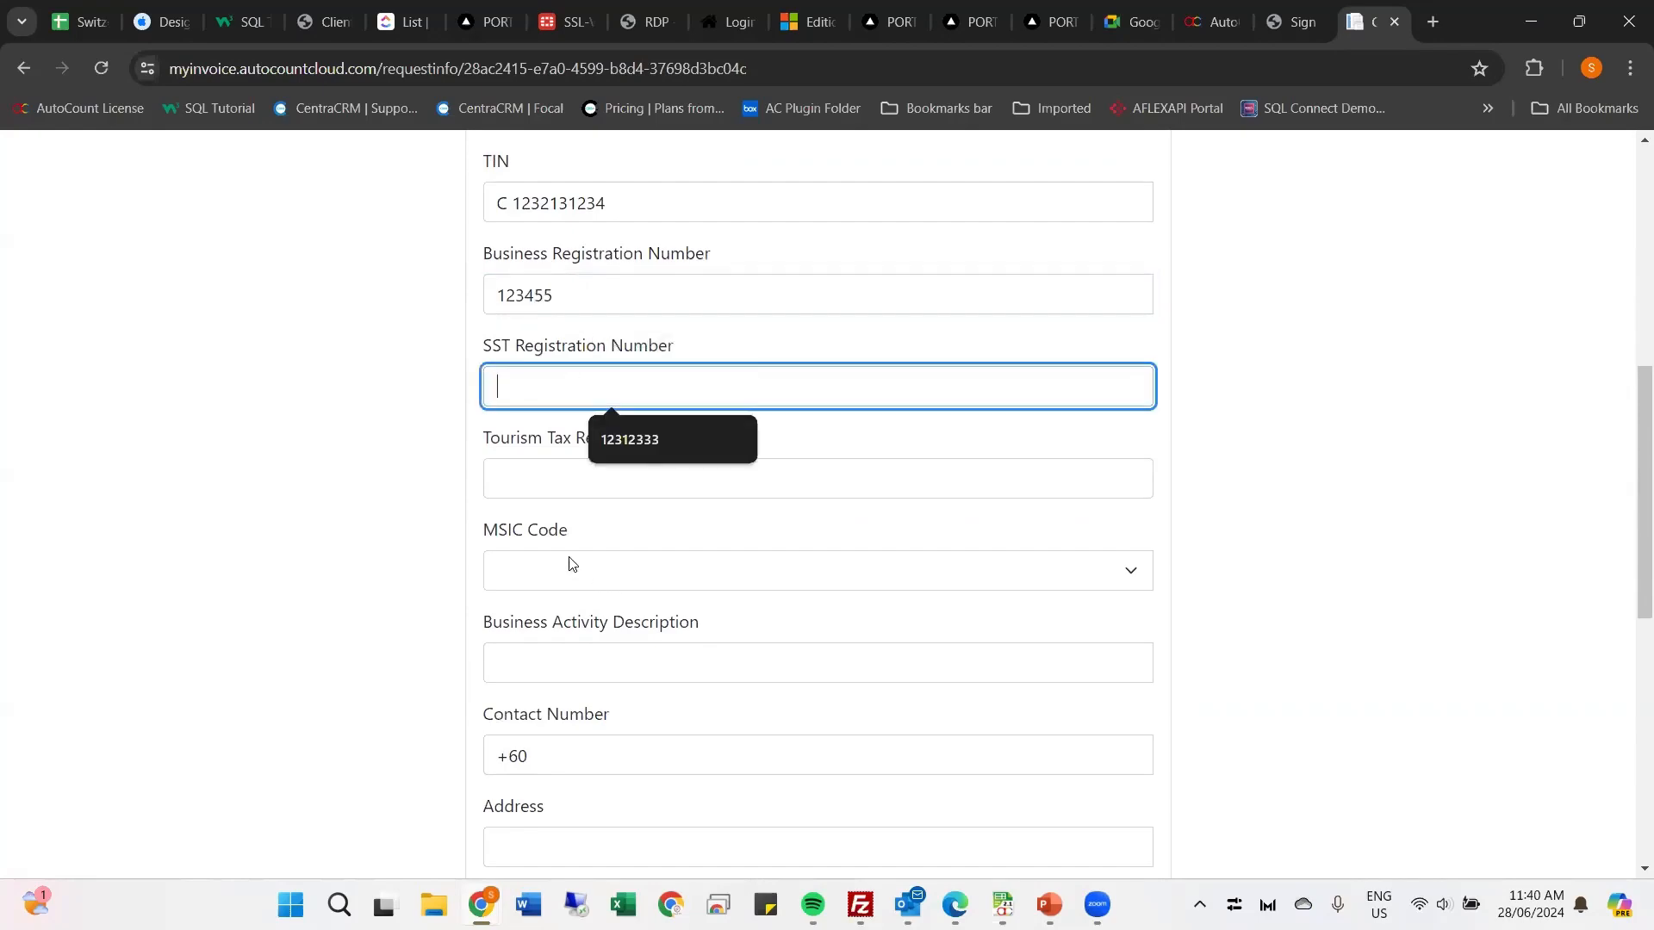
pyautogui.scroll(-1, 569, 563)
pyautogui.click(577, 465)
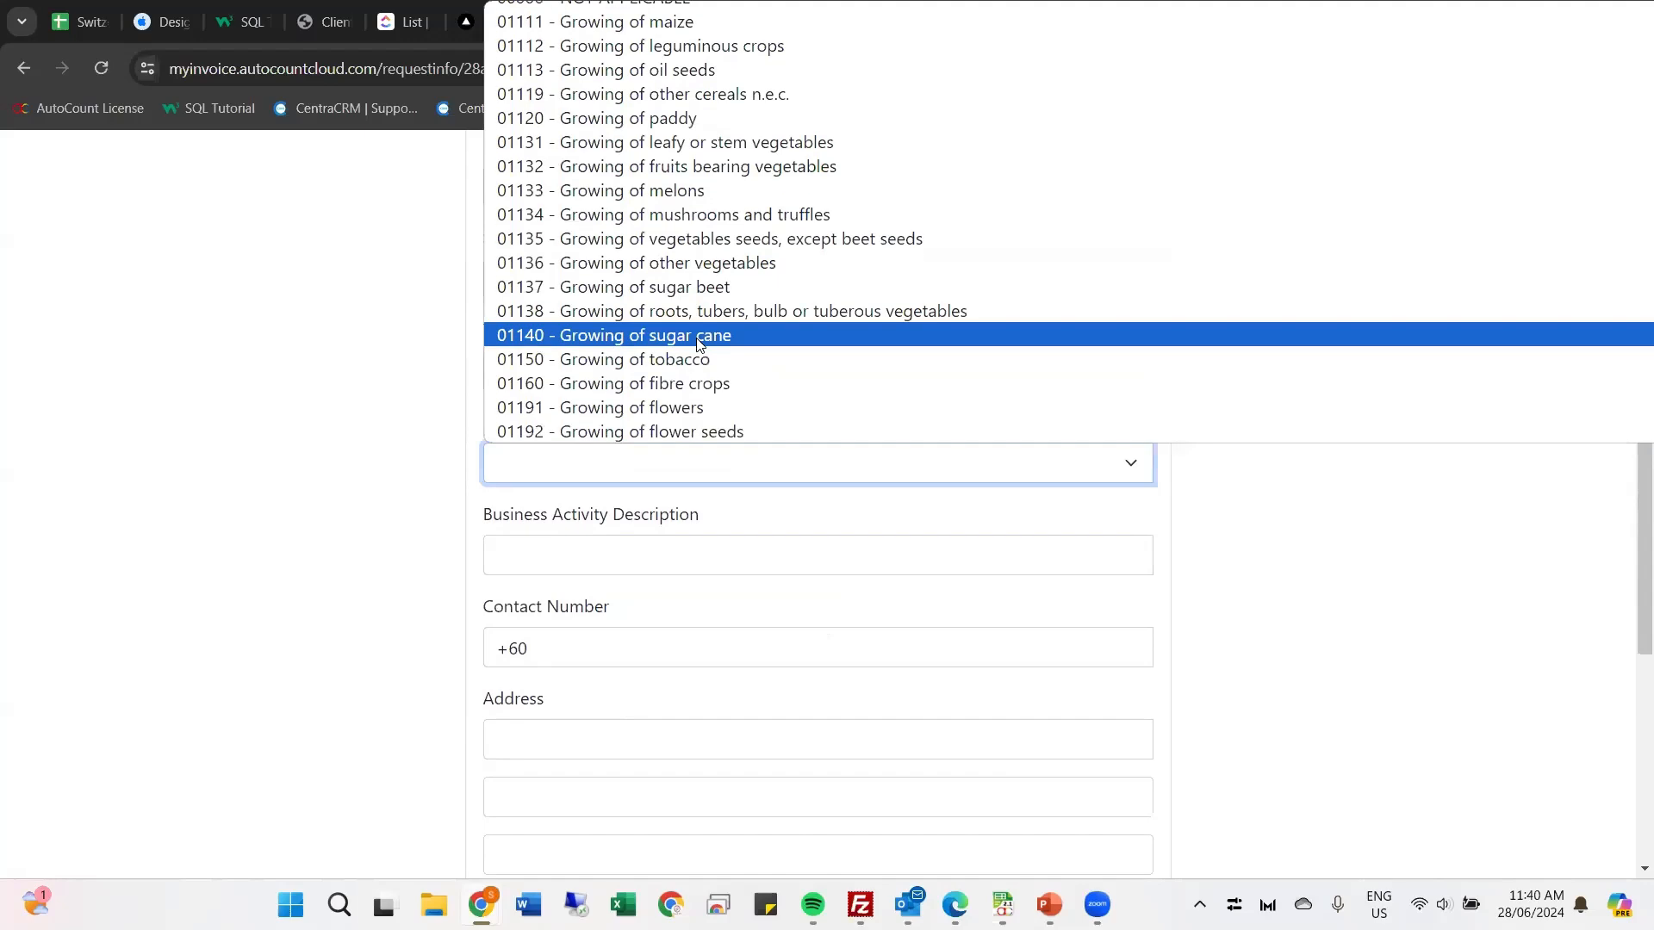
pyautogui.scroll(-20, 698, 344)
pyautogui.click(699, 373)
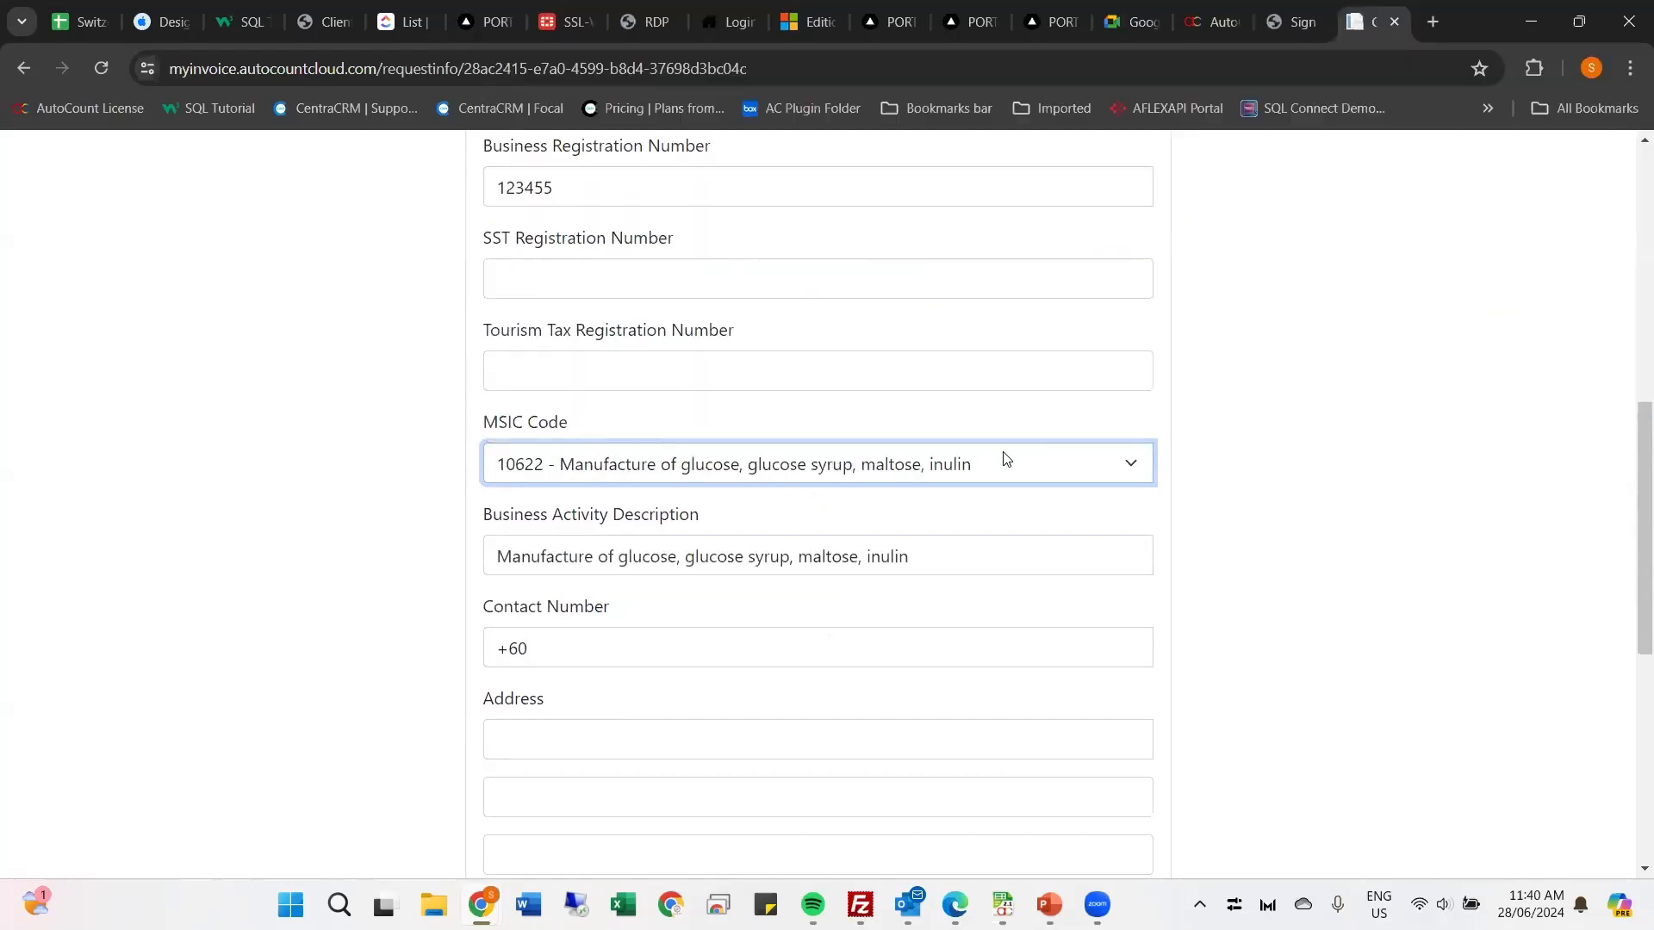
# Step: Fill in the contact number and the first address line, and choose Wilayah Persekutuan Kuala Lumpur as the state
pyautogui.click(684, 657)
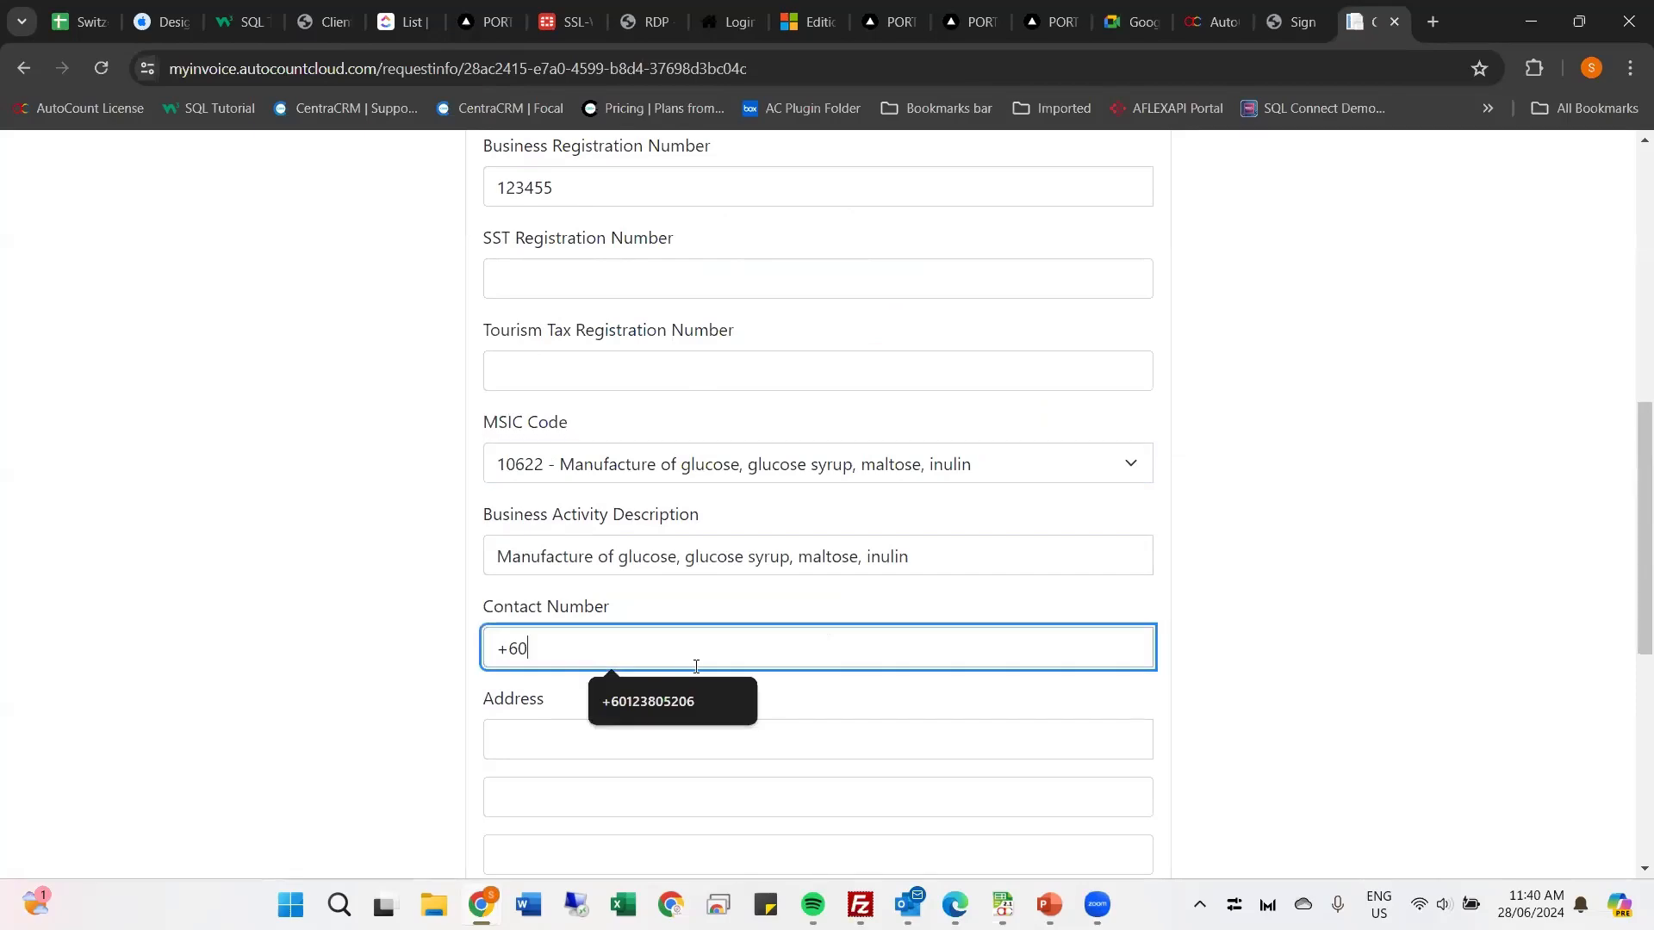
pyautogui.click(677, 707)
pyautogui.click(593, 726)
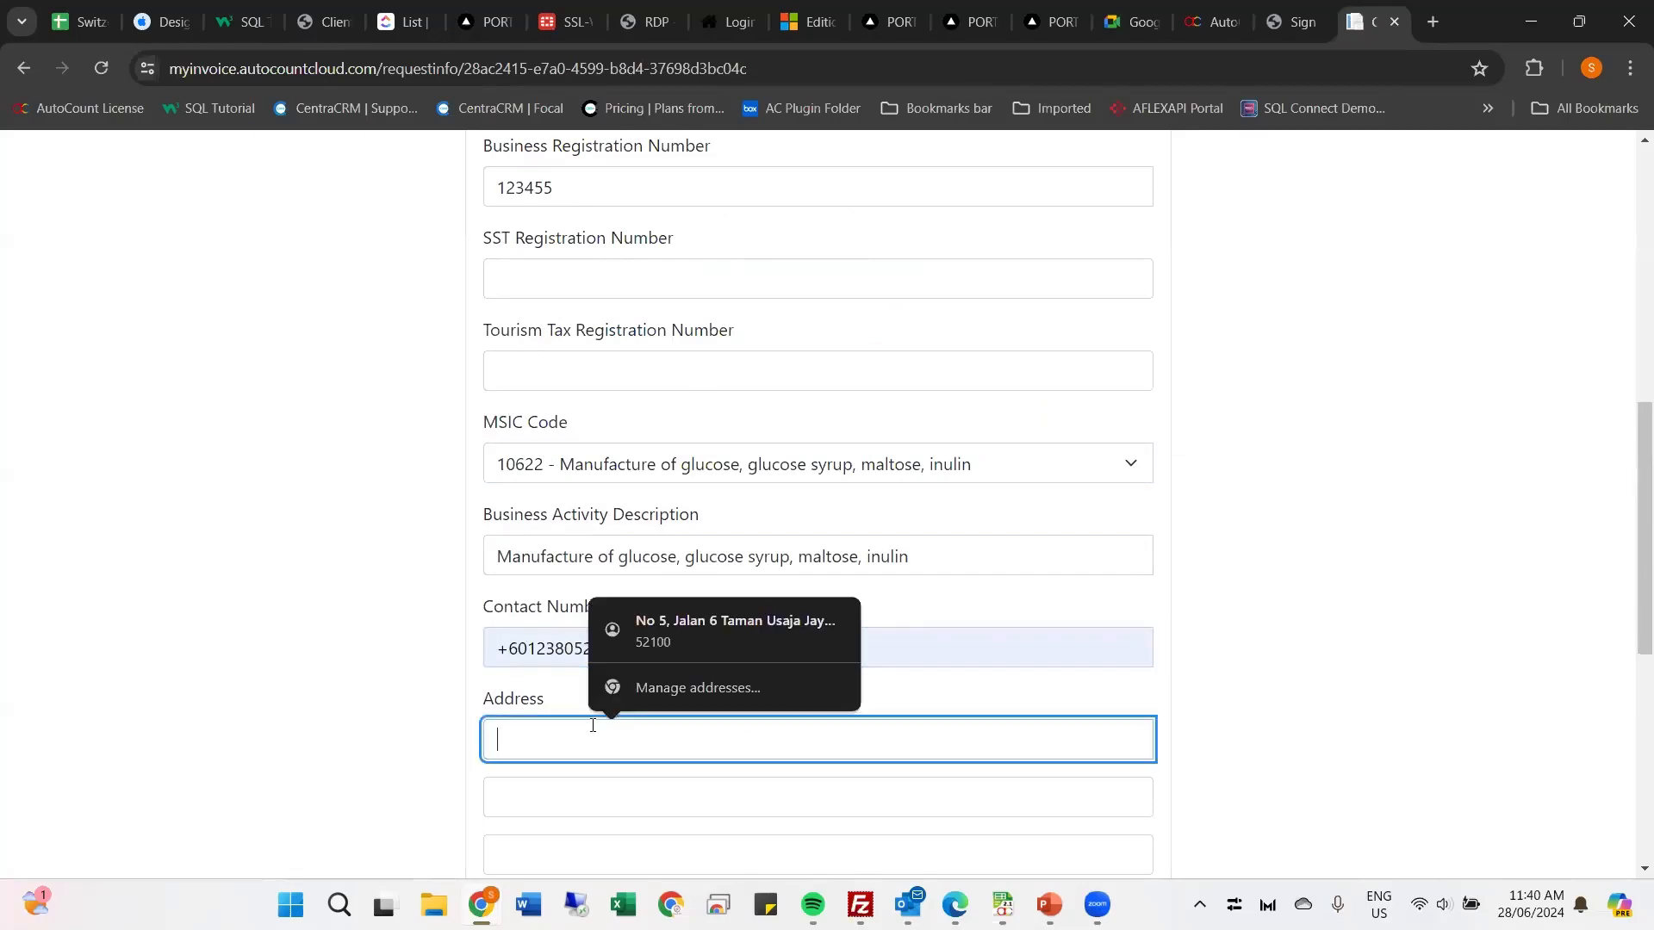
pyautogui.write('kepong')
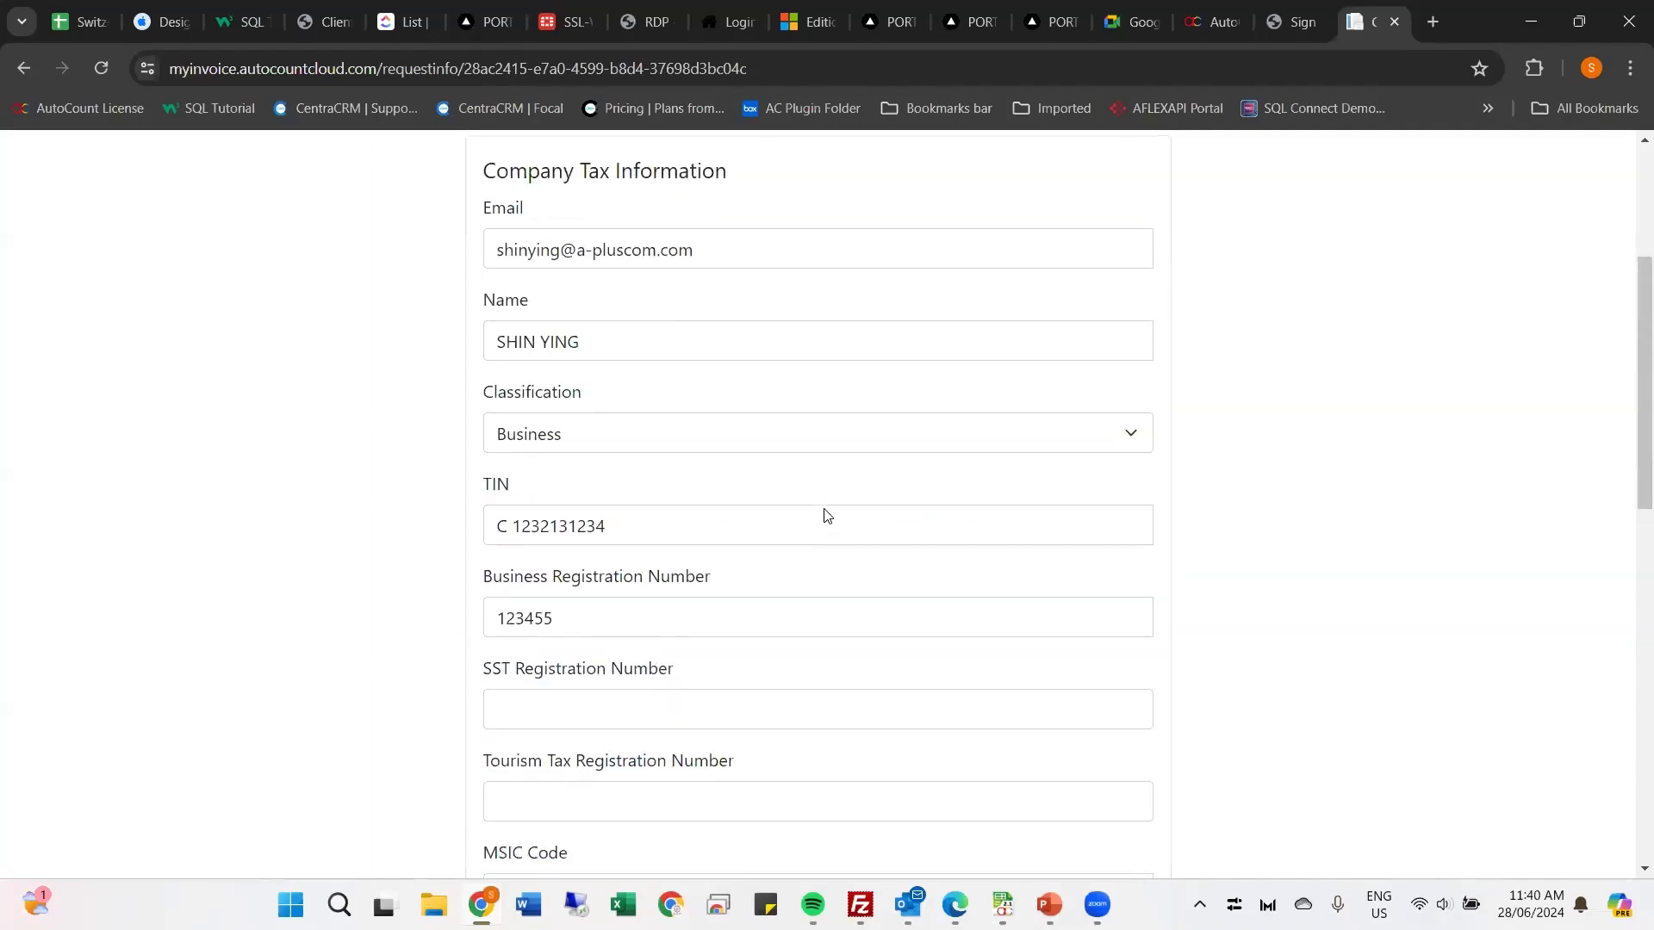
pyautogui.scroll(6, 827, 517)
pyautogui.scroll(-12, 721, 301)
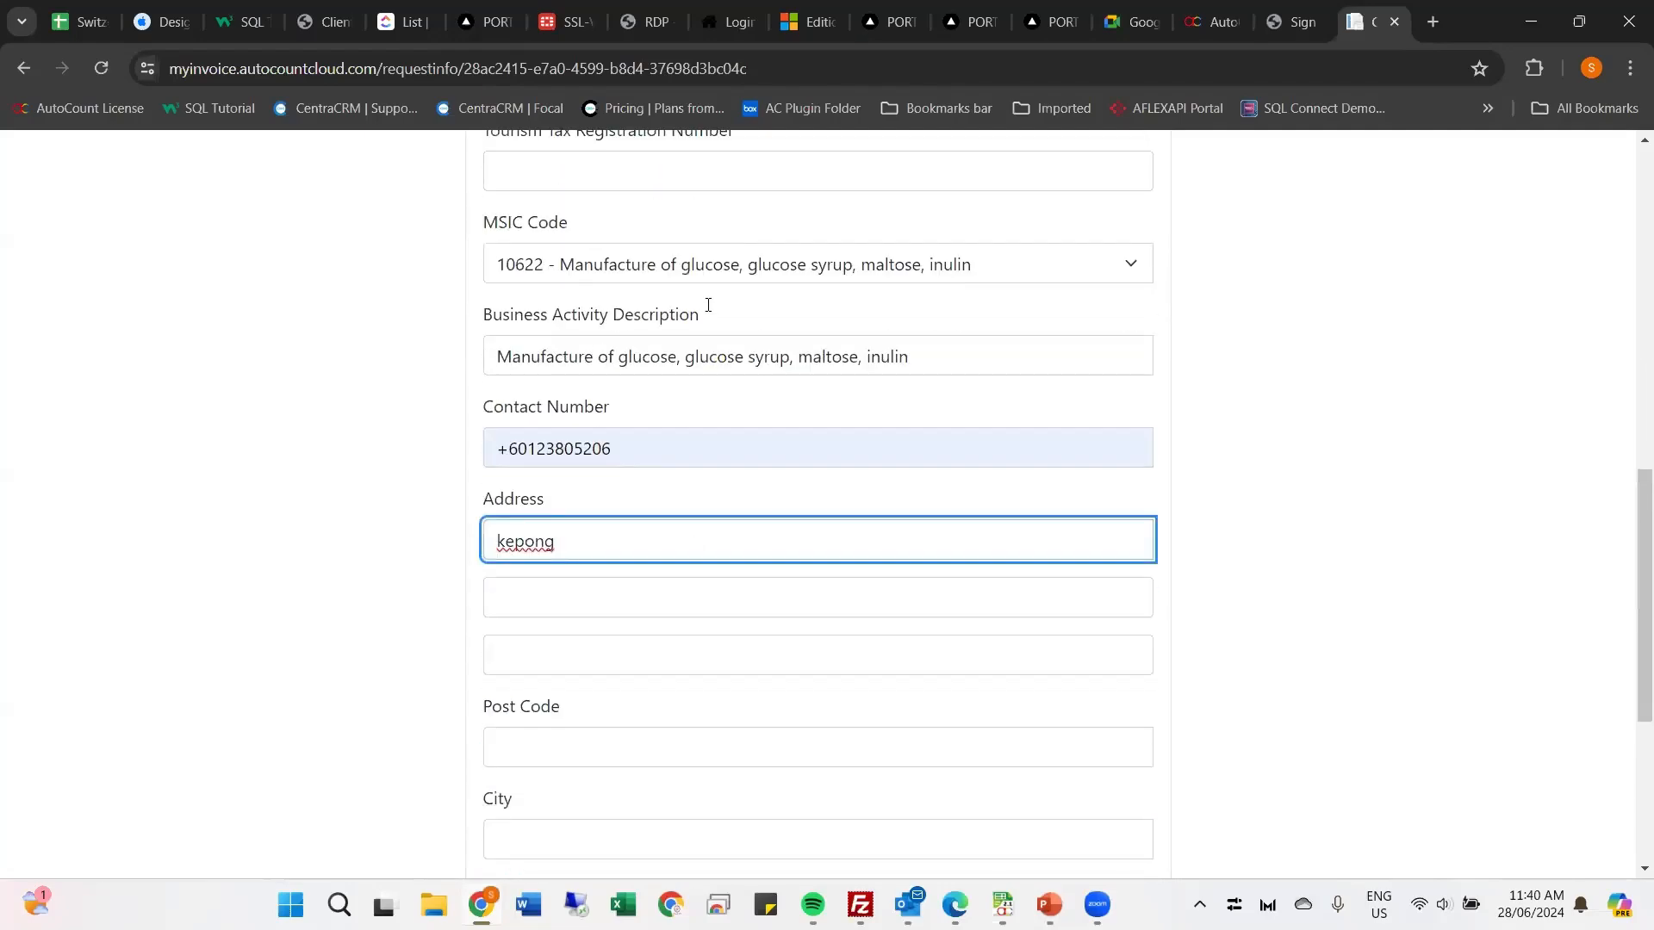
pyautogui.scroll(-2, 724, 541)
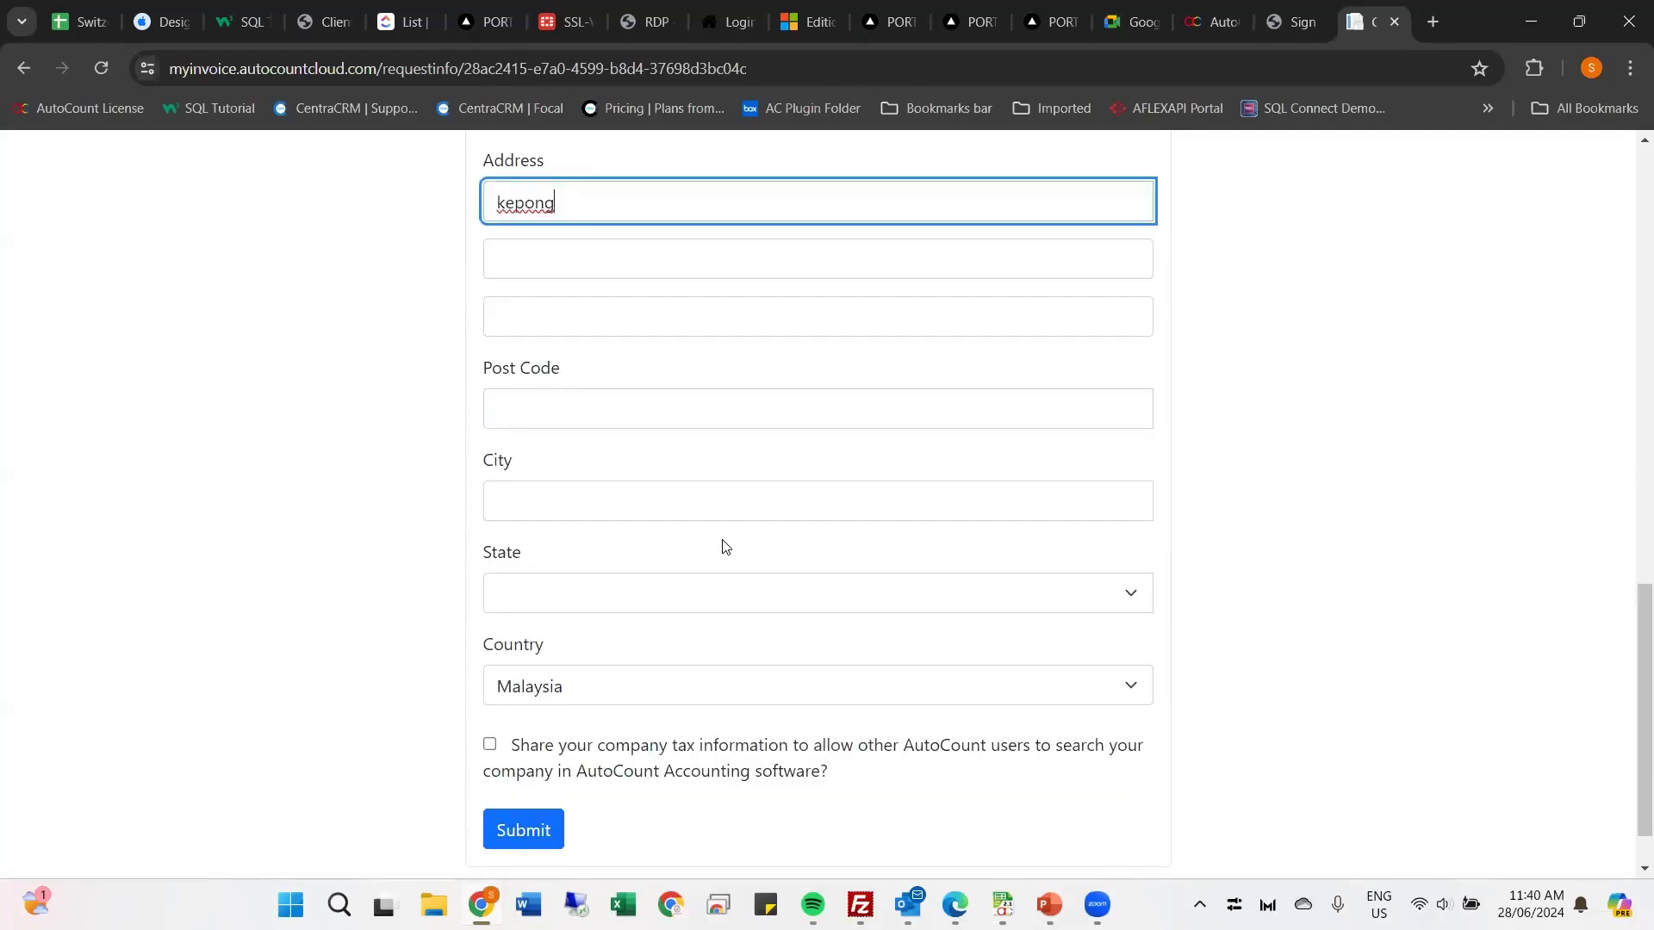
pyautogui.click(569, 599)
pyautogui.click(558, 515)
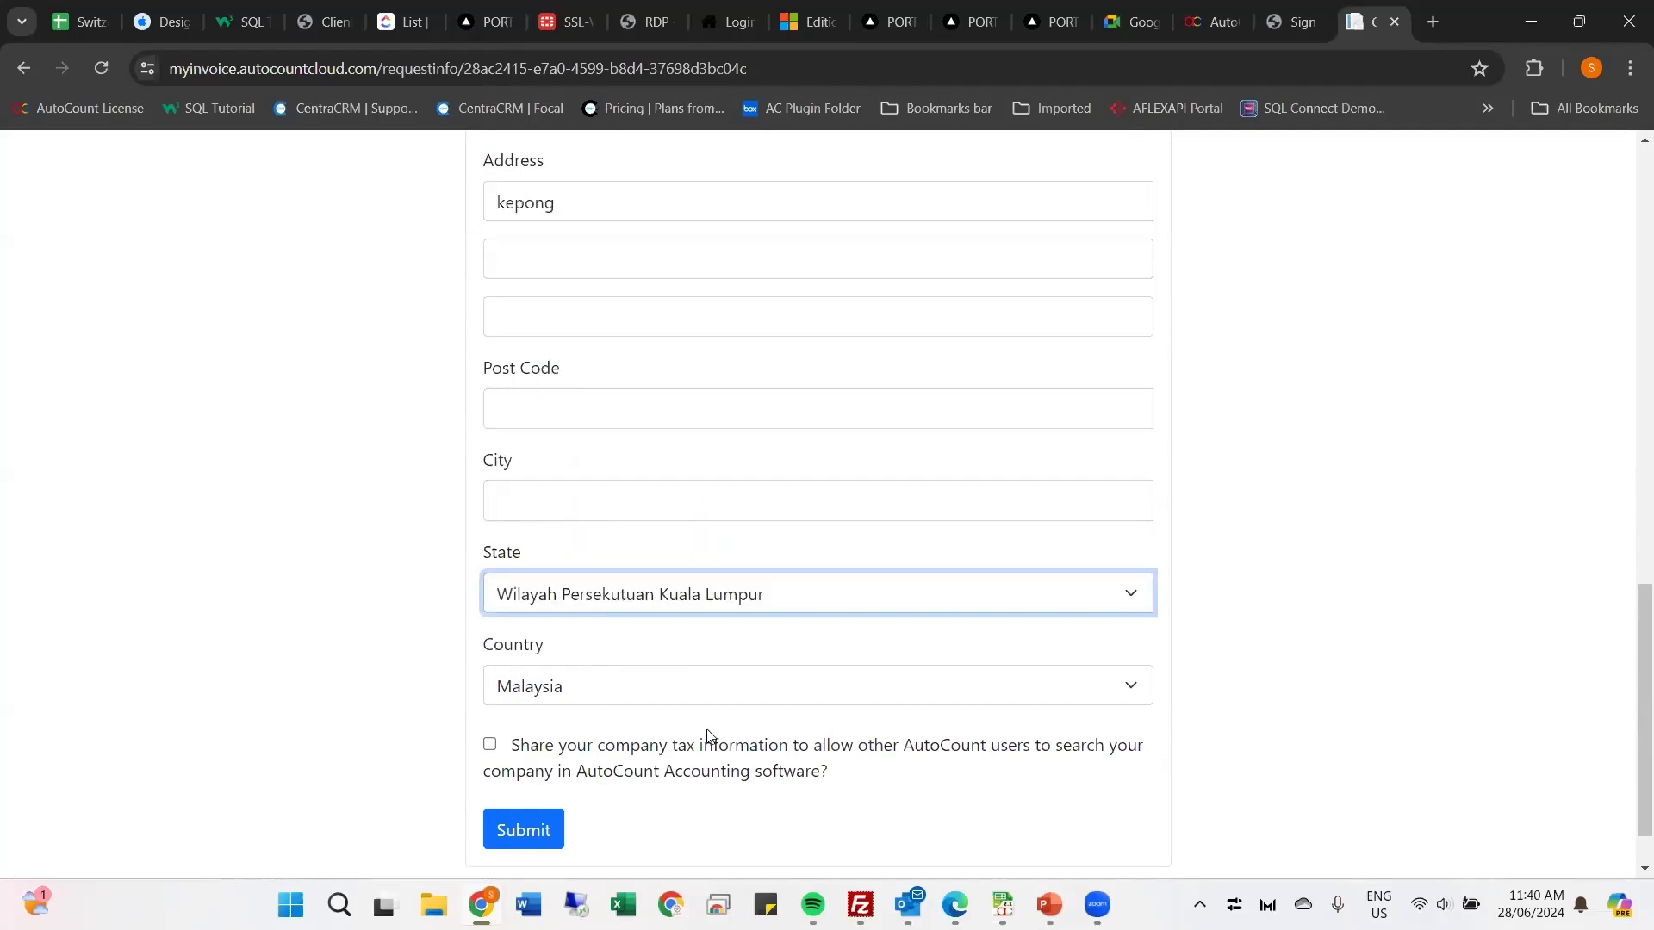
# Step: Review the completed form and allow other AutoCount users to search for the company's shared tax information
pyautogui.scroll(8, 528, 565)
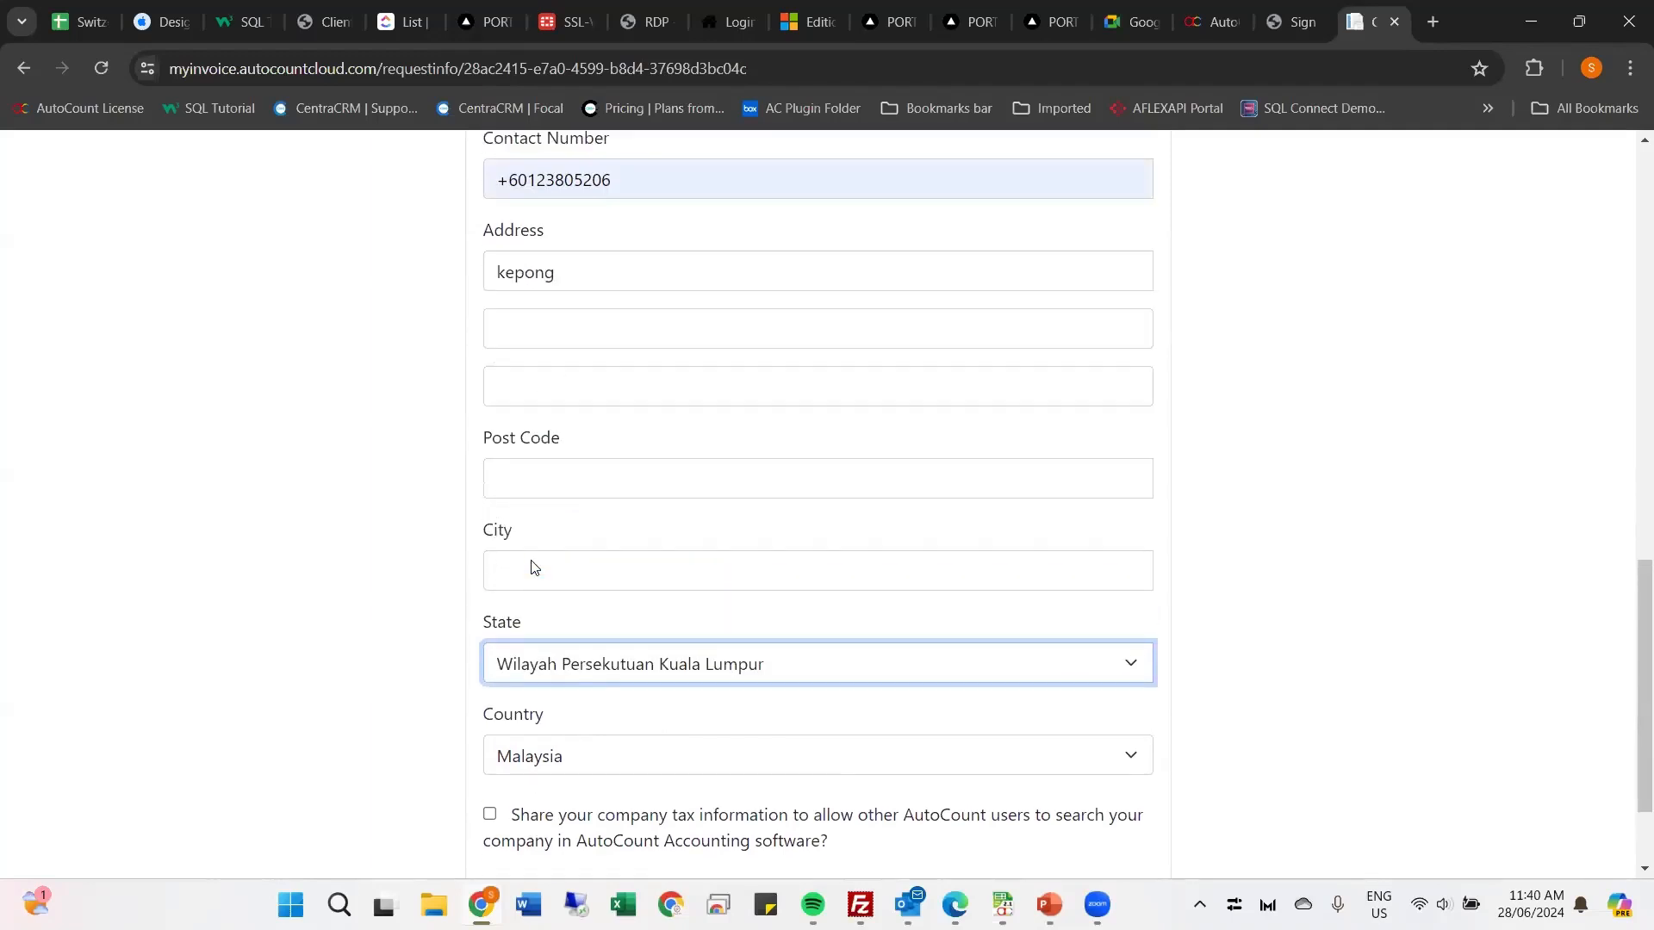
pyautogui.scroll(2, 542, 541)
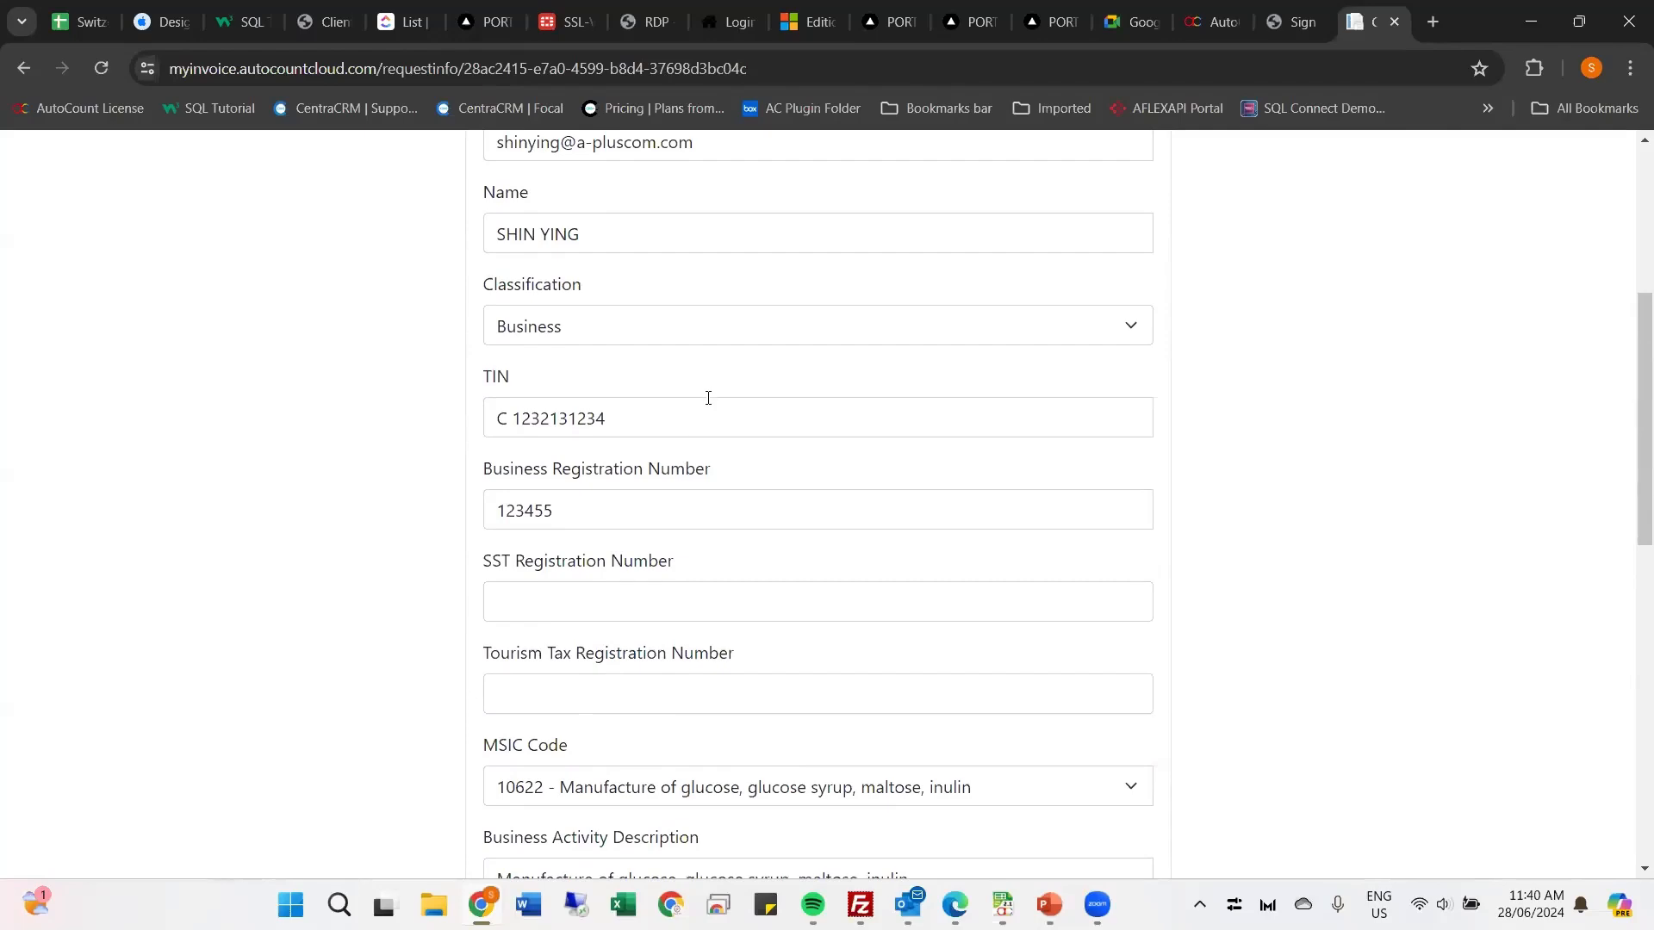
pyautogui.scroll(2, 708, 398)
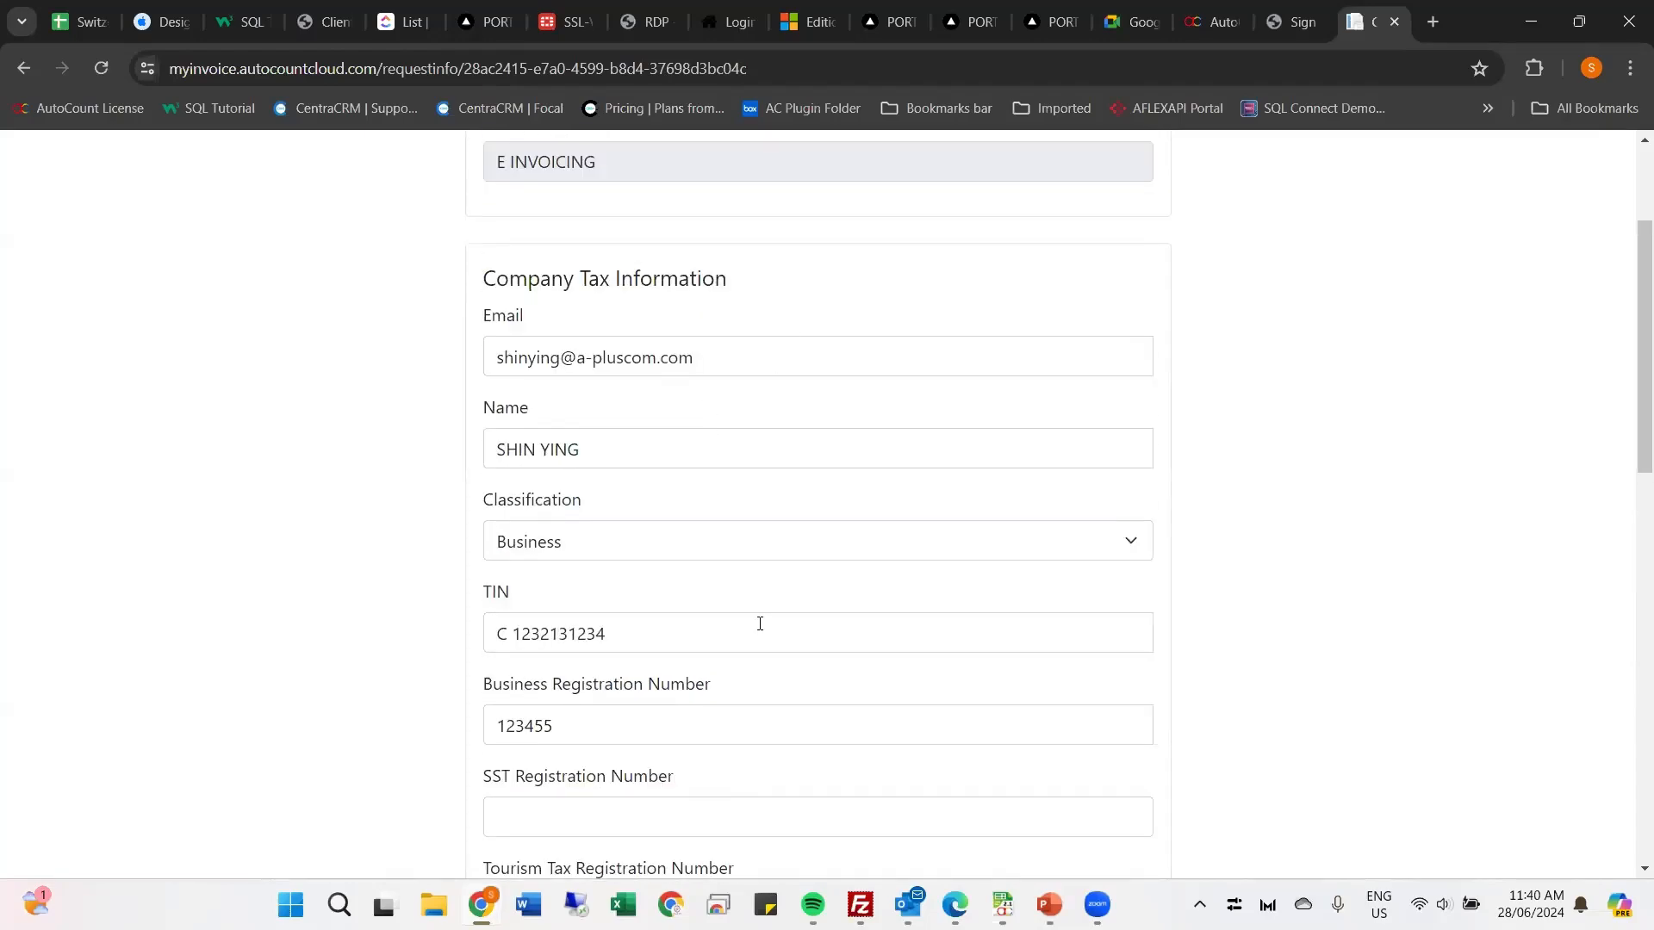
pyautogui.scroll(-5, 757, 638)
pyautogui.scroll(-2, 757, 645)
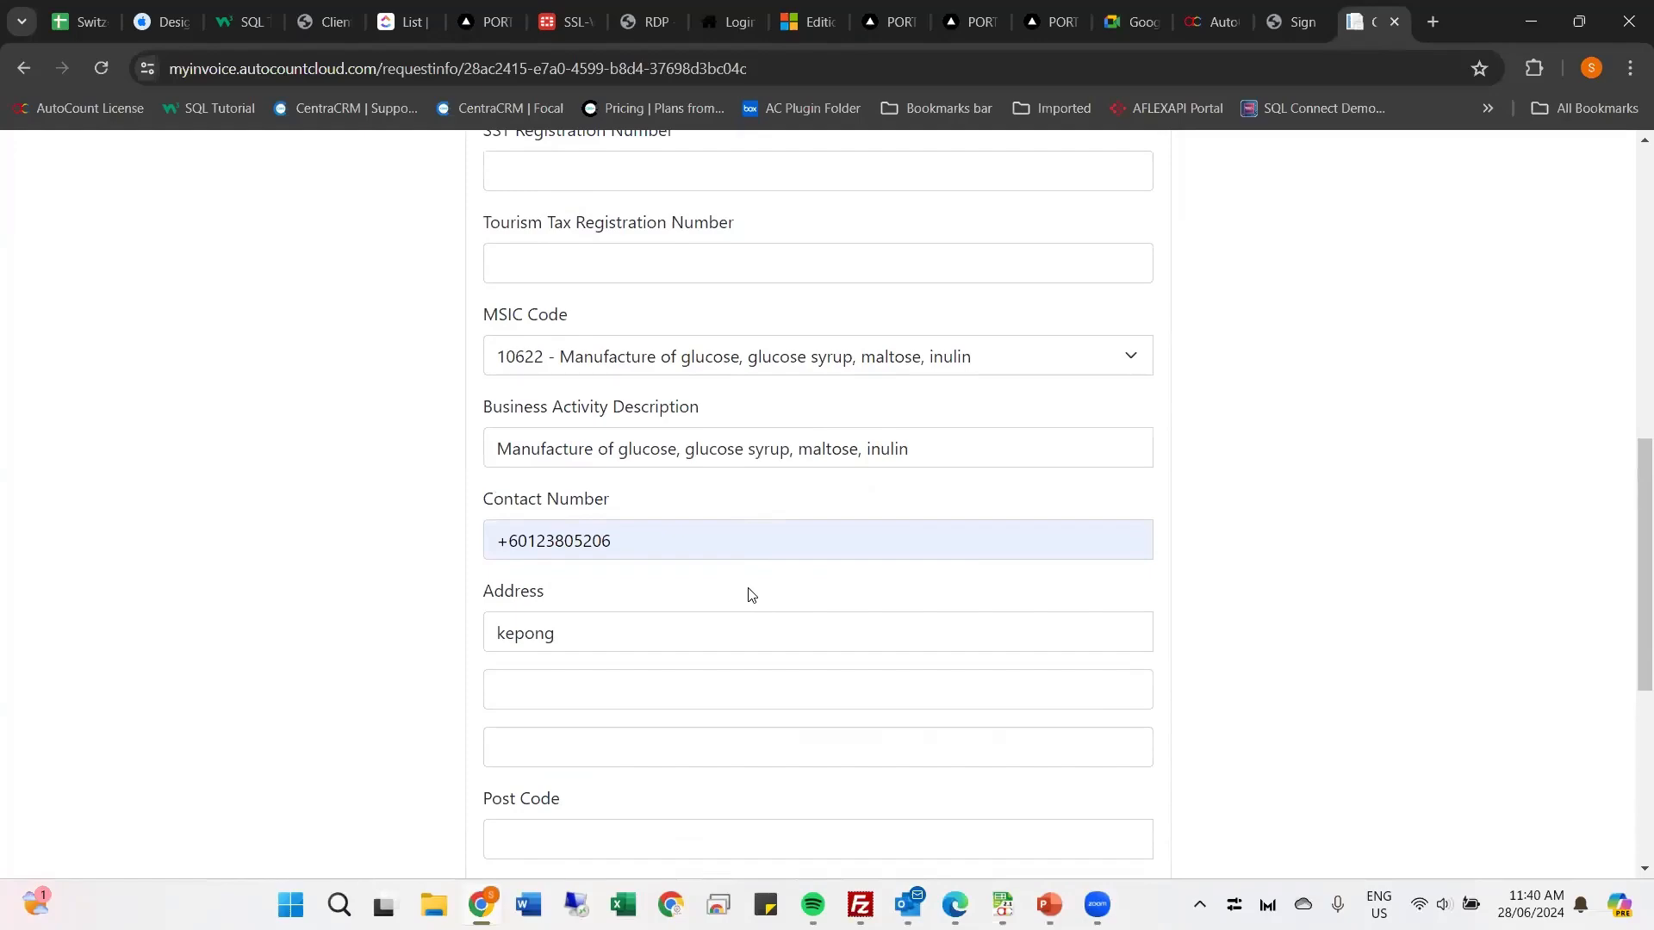
pyautogui.scroll(-2, 729, 638)
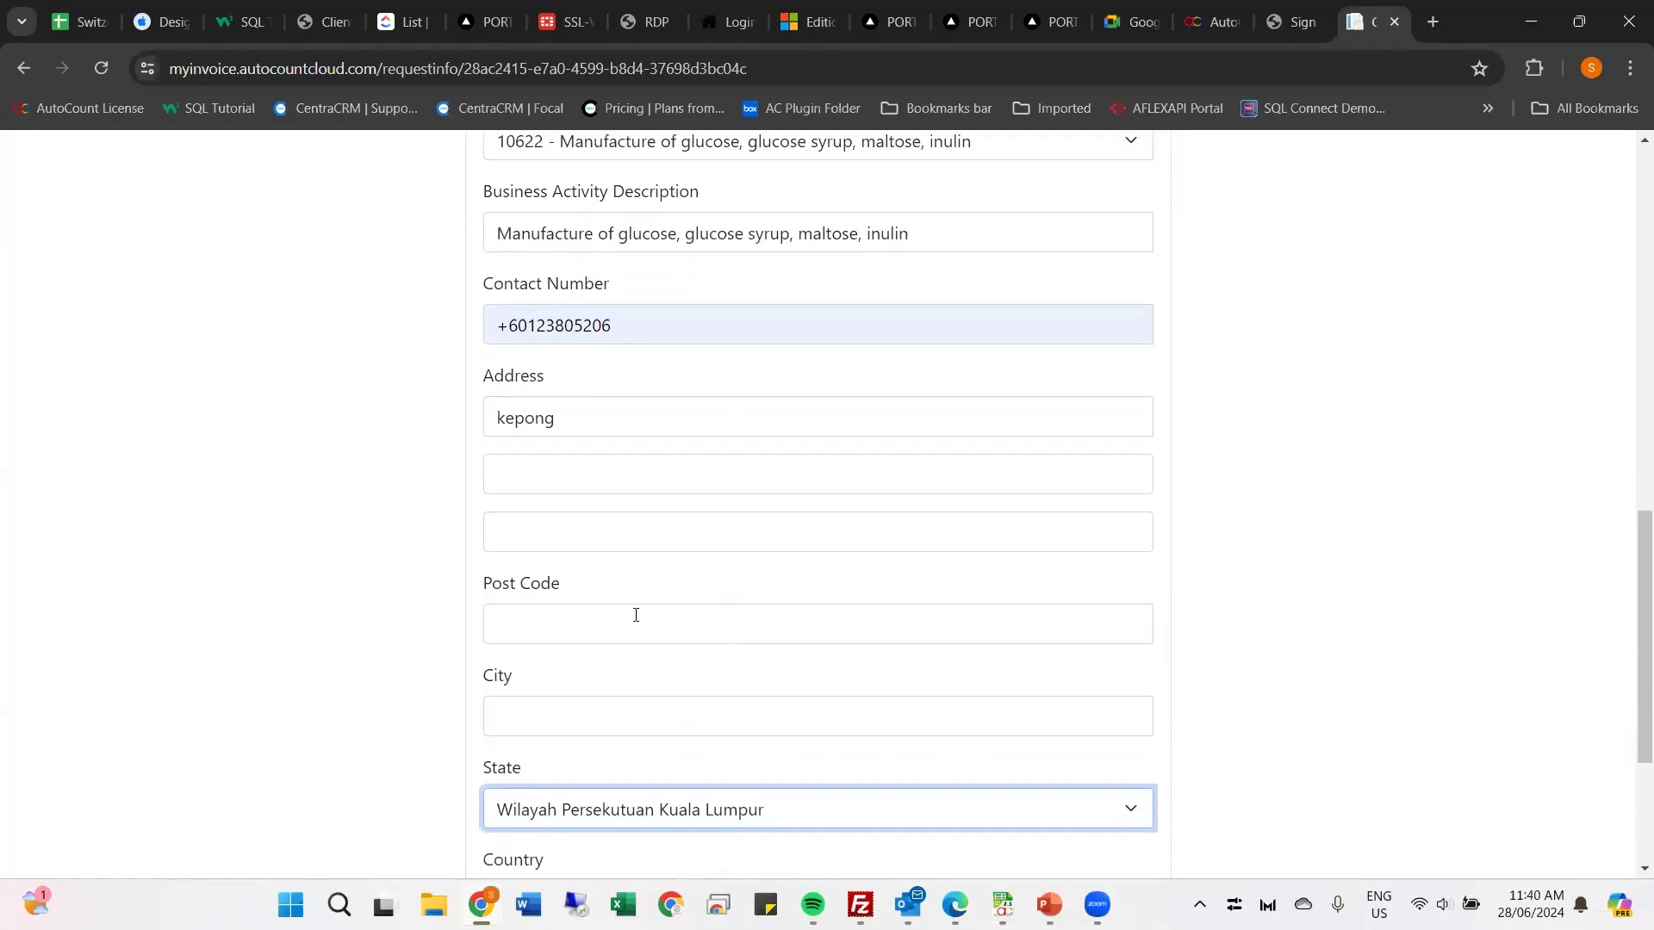
pyautogui.scroll(-3, 636, 616)
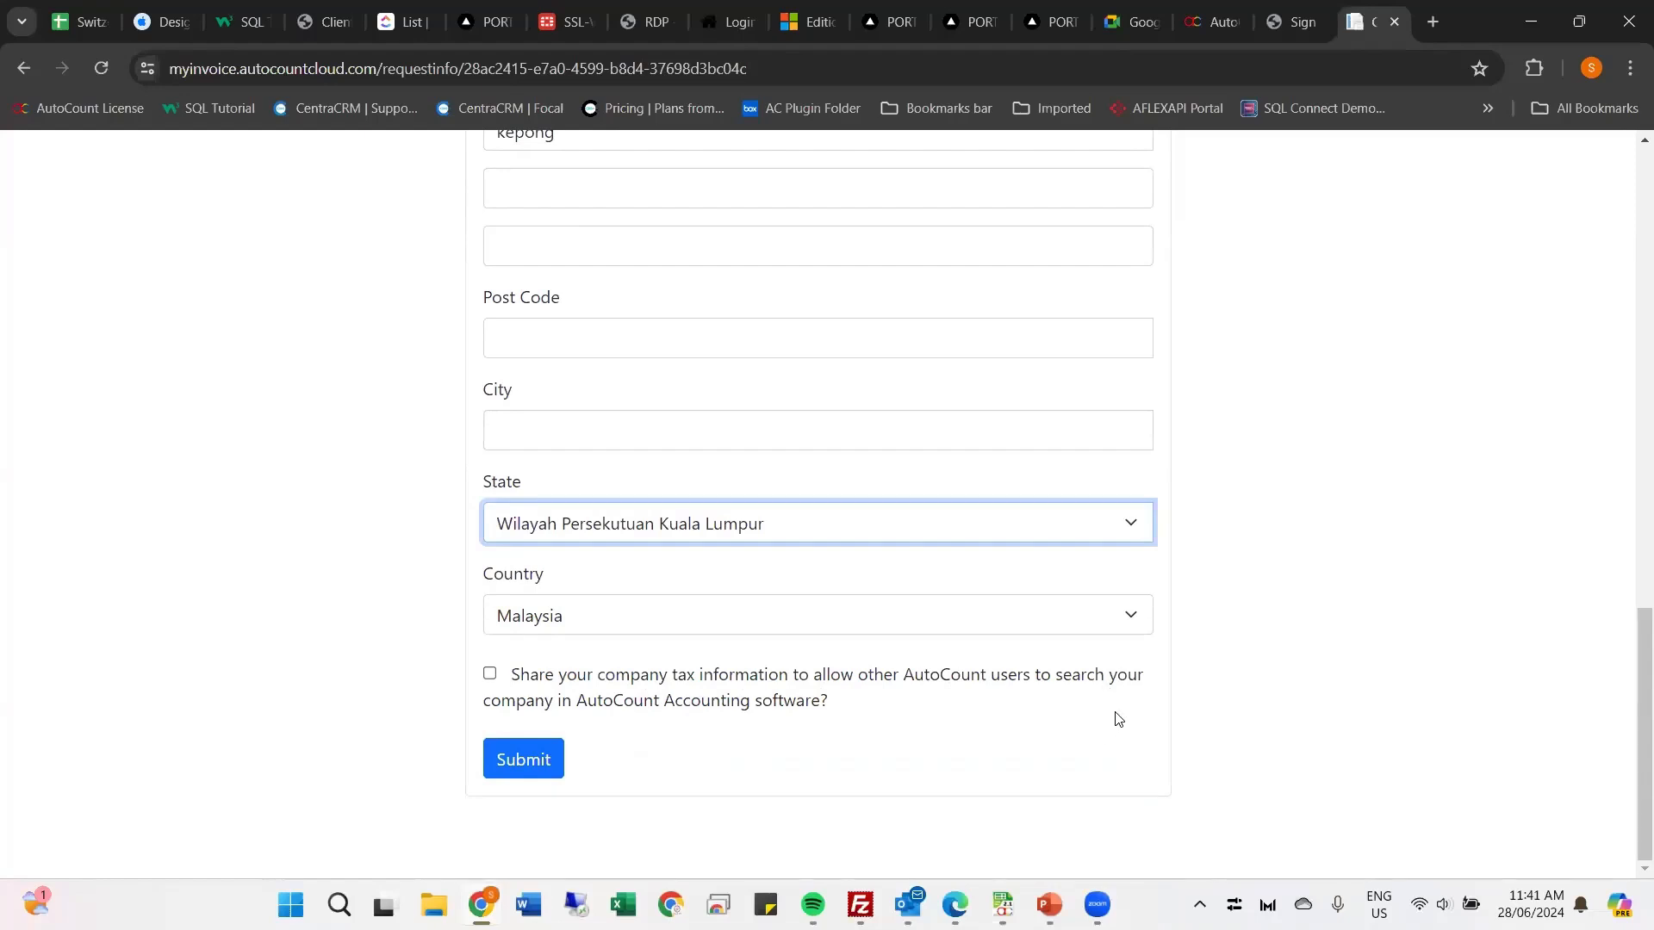
pyautogui.click(488, 680)
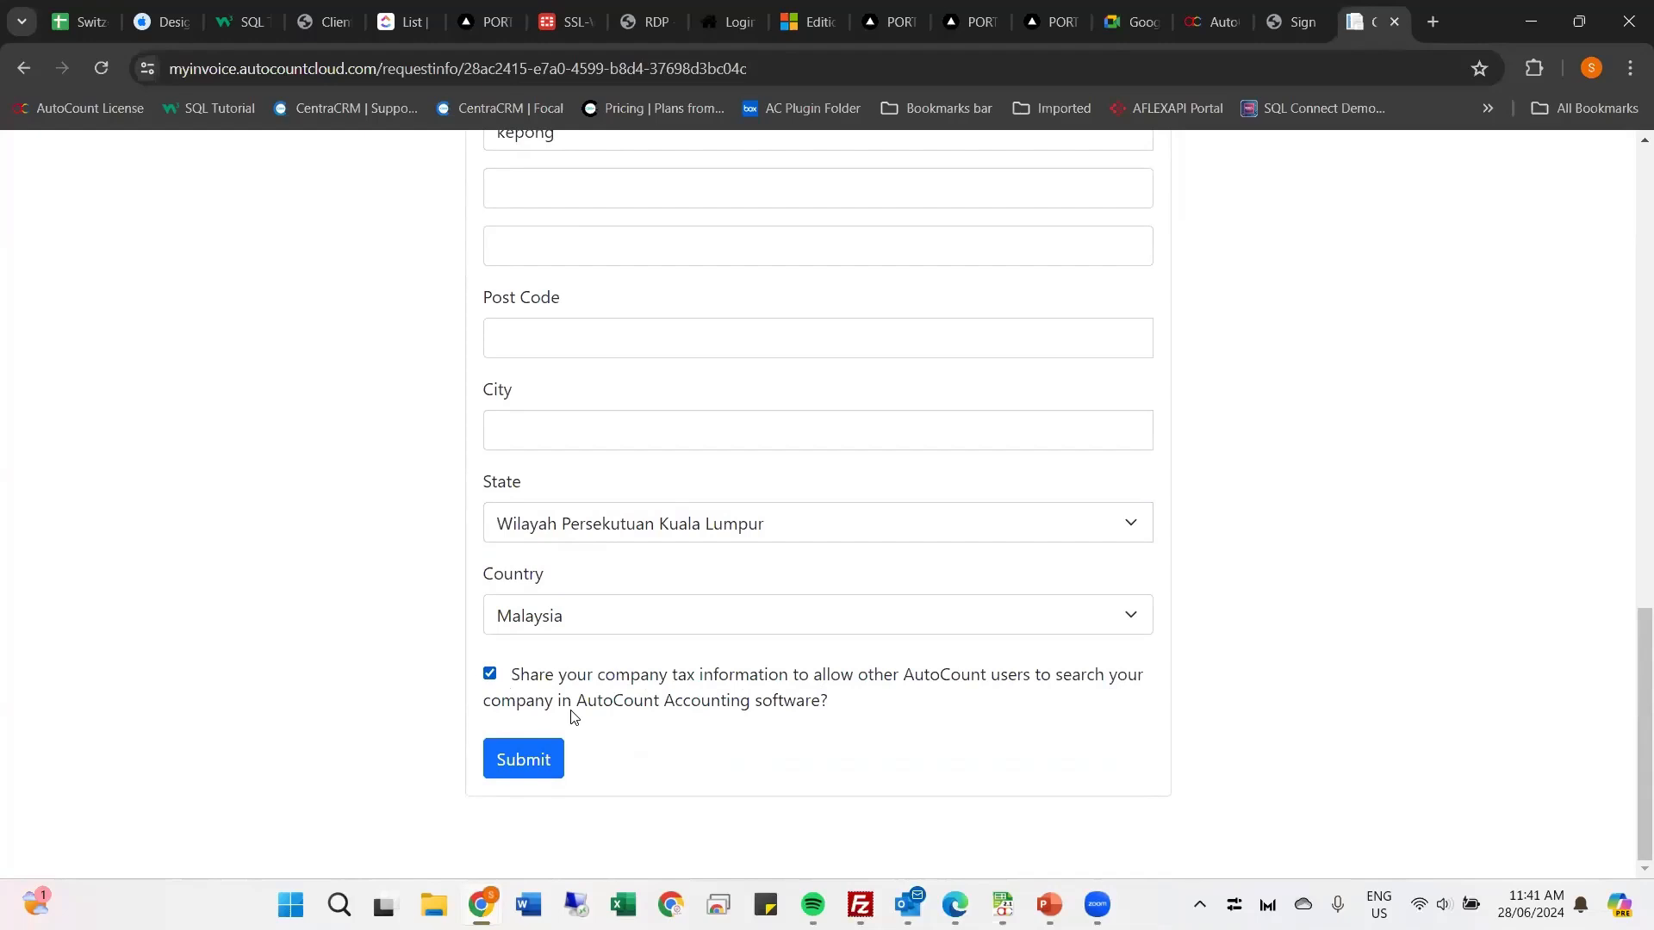
# Step: Fill in the missing post code and city from the saved address suggestion and submit the tax information form with sharing allowed
pyautogui.click(491, 676)
pyautogui.click(492, 678)
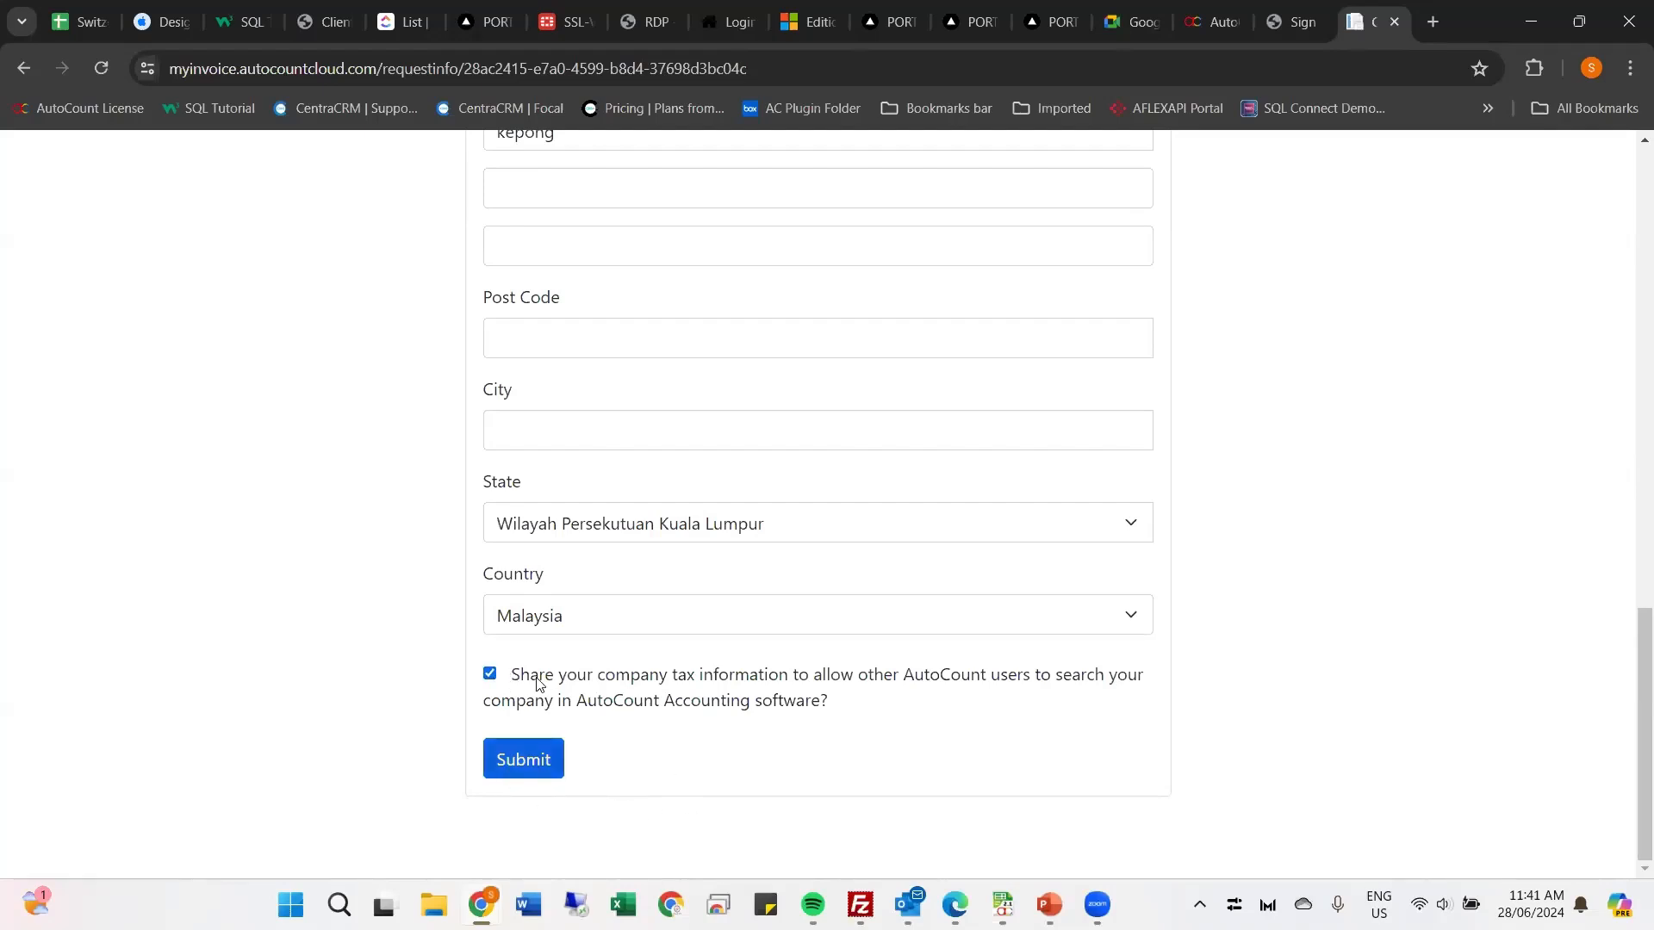
pyautogui.click(520, 762)
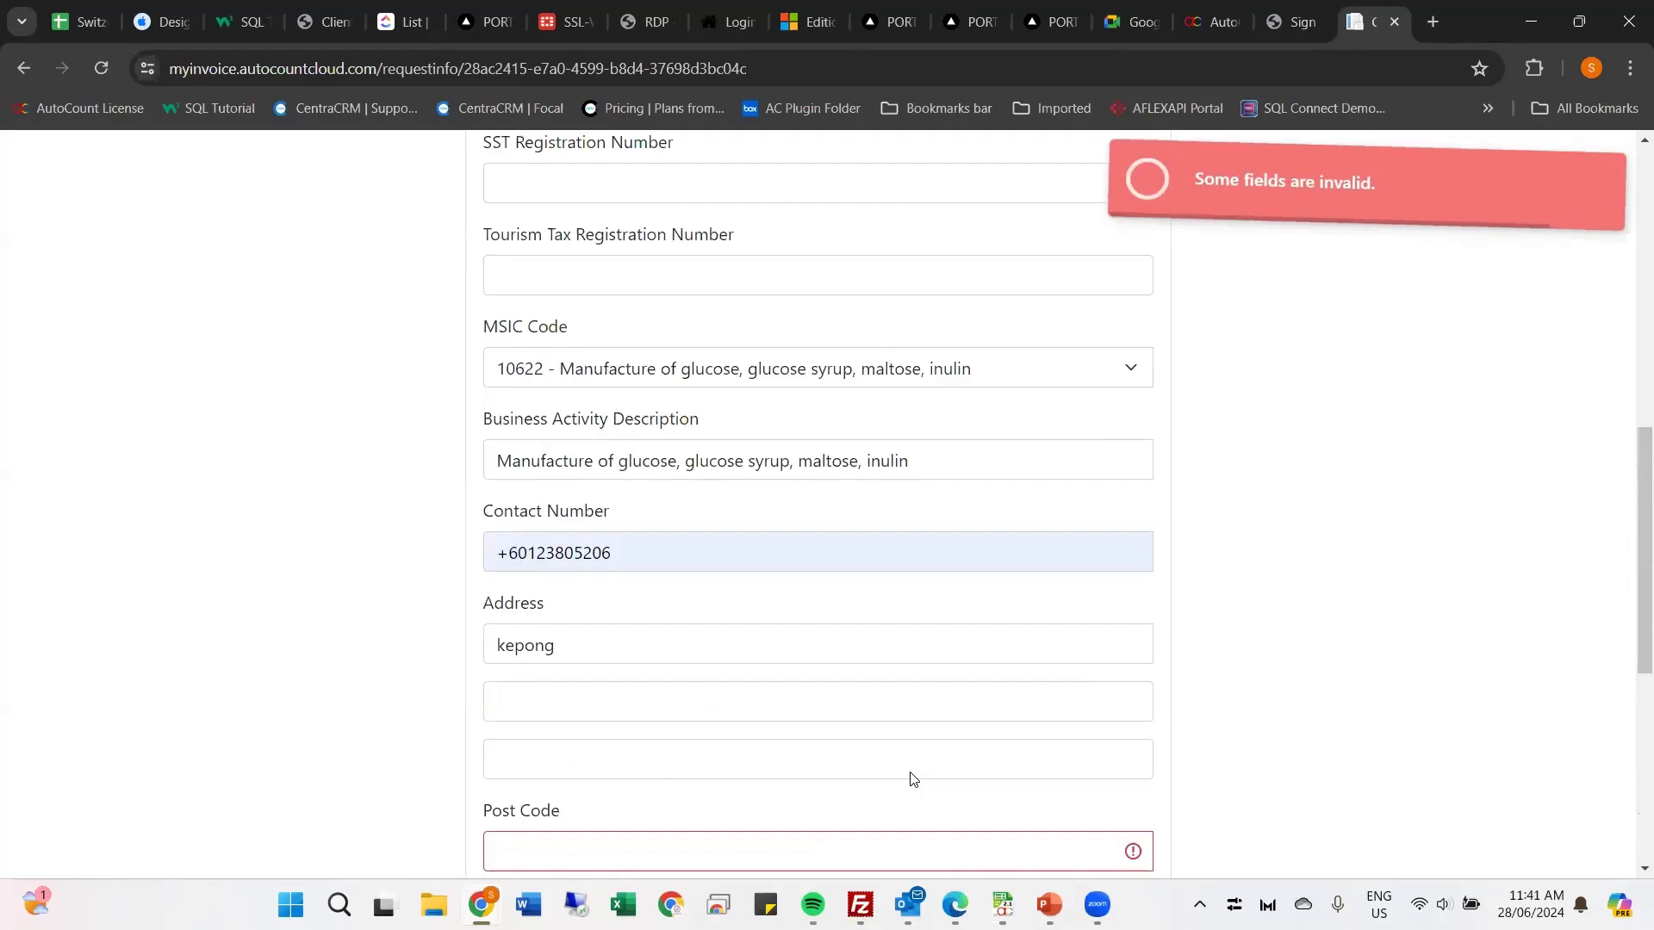
pyautogui.scroll(-10, 775, 663)
pyautogui.click(586, 306)
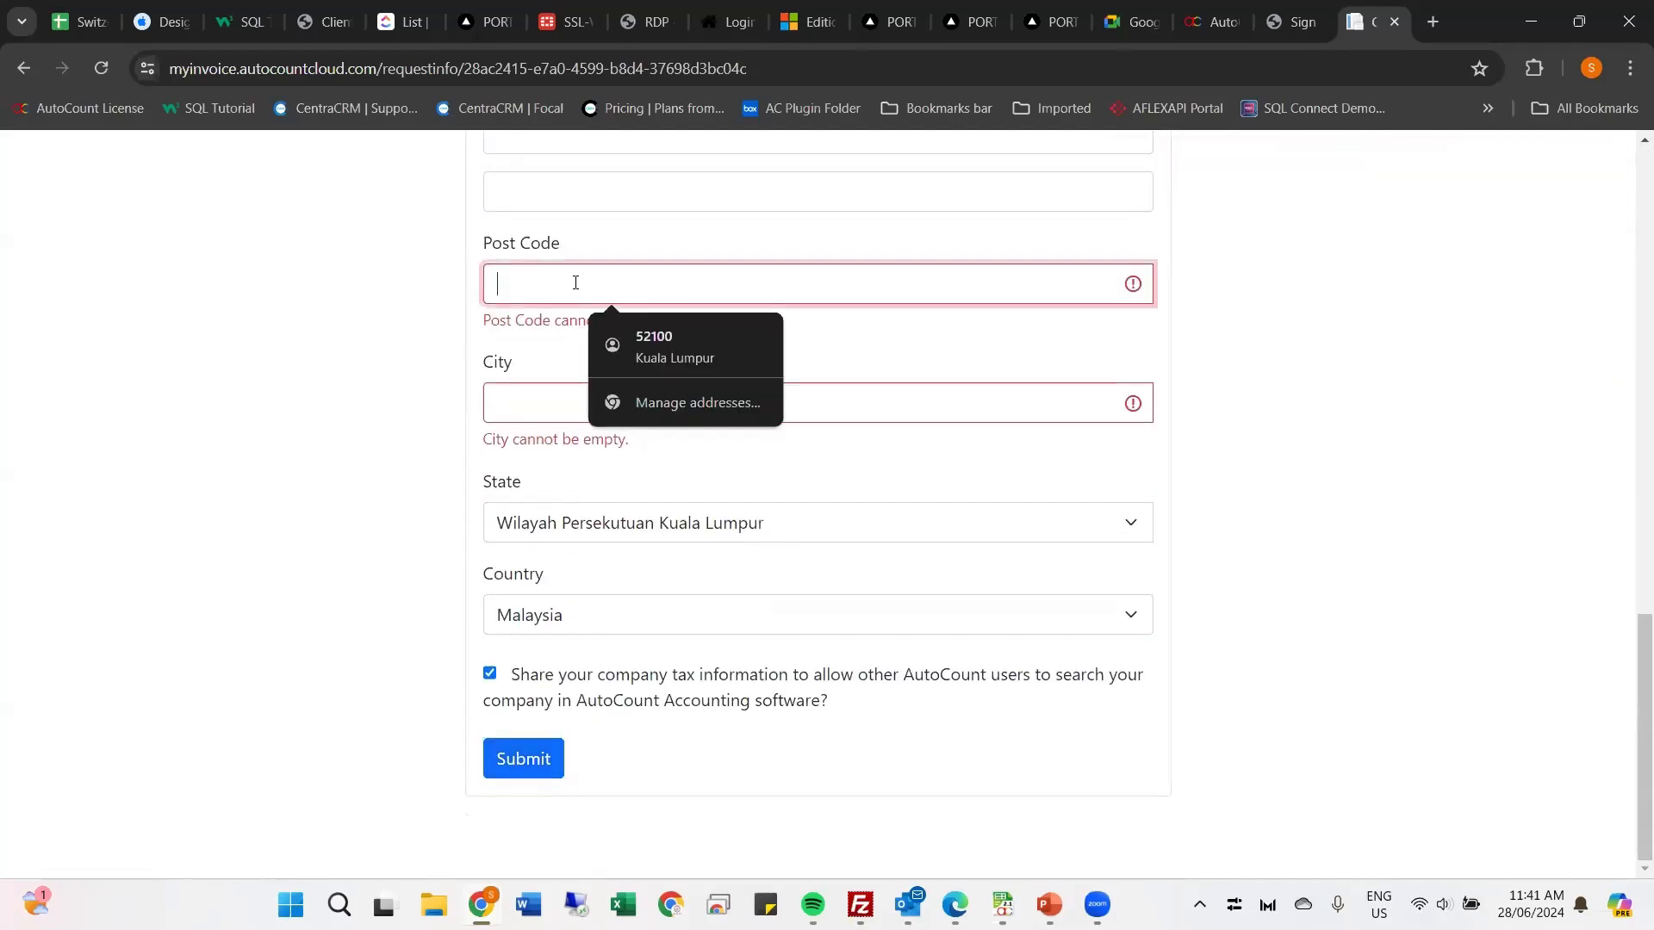
pyautogui.click(639, 332)
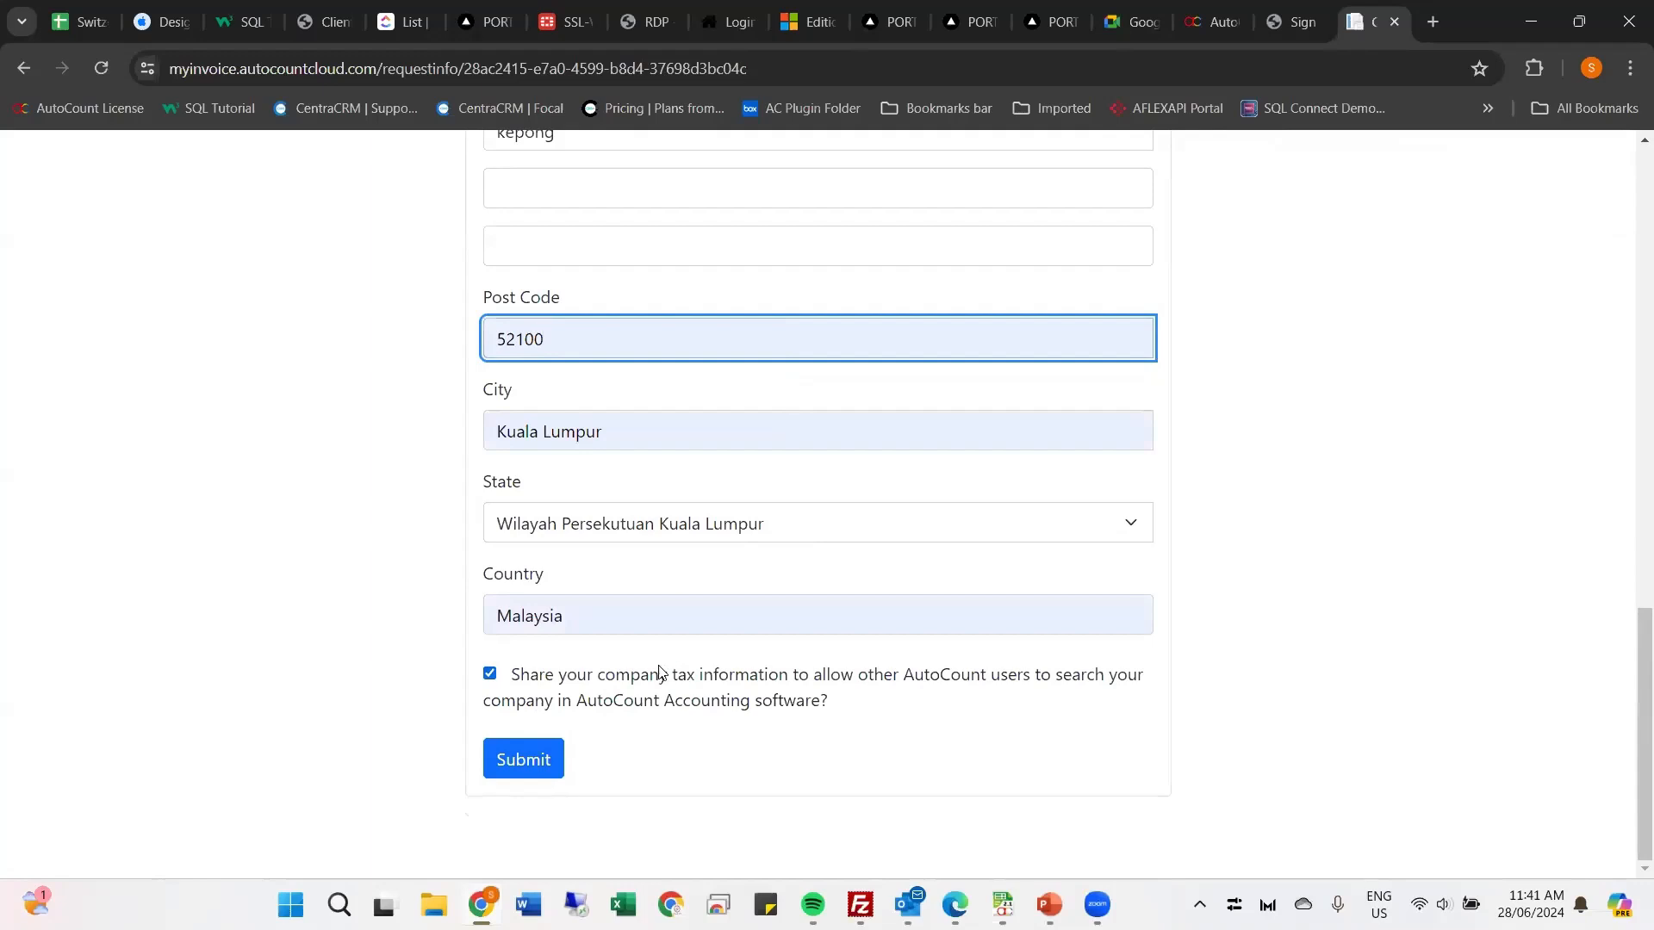
pyautogui.click(492, 763)
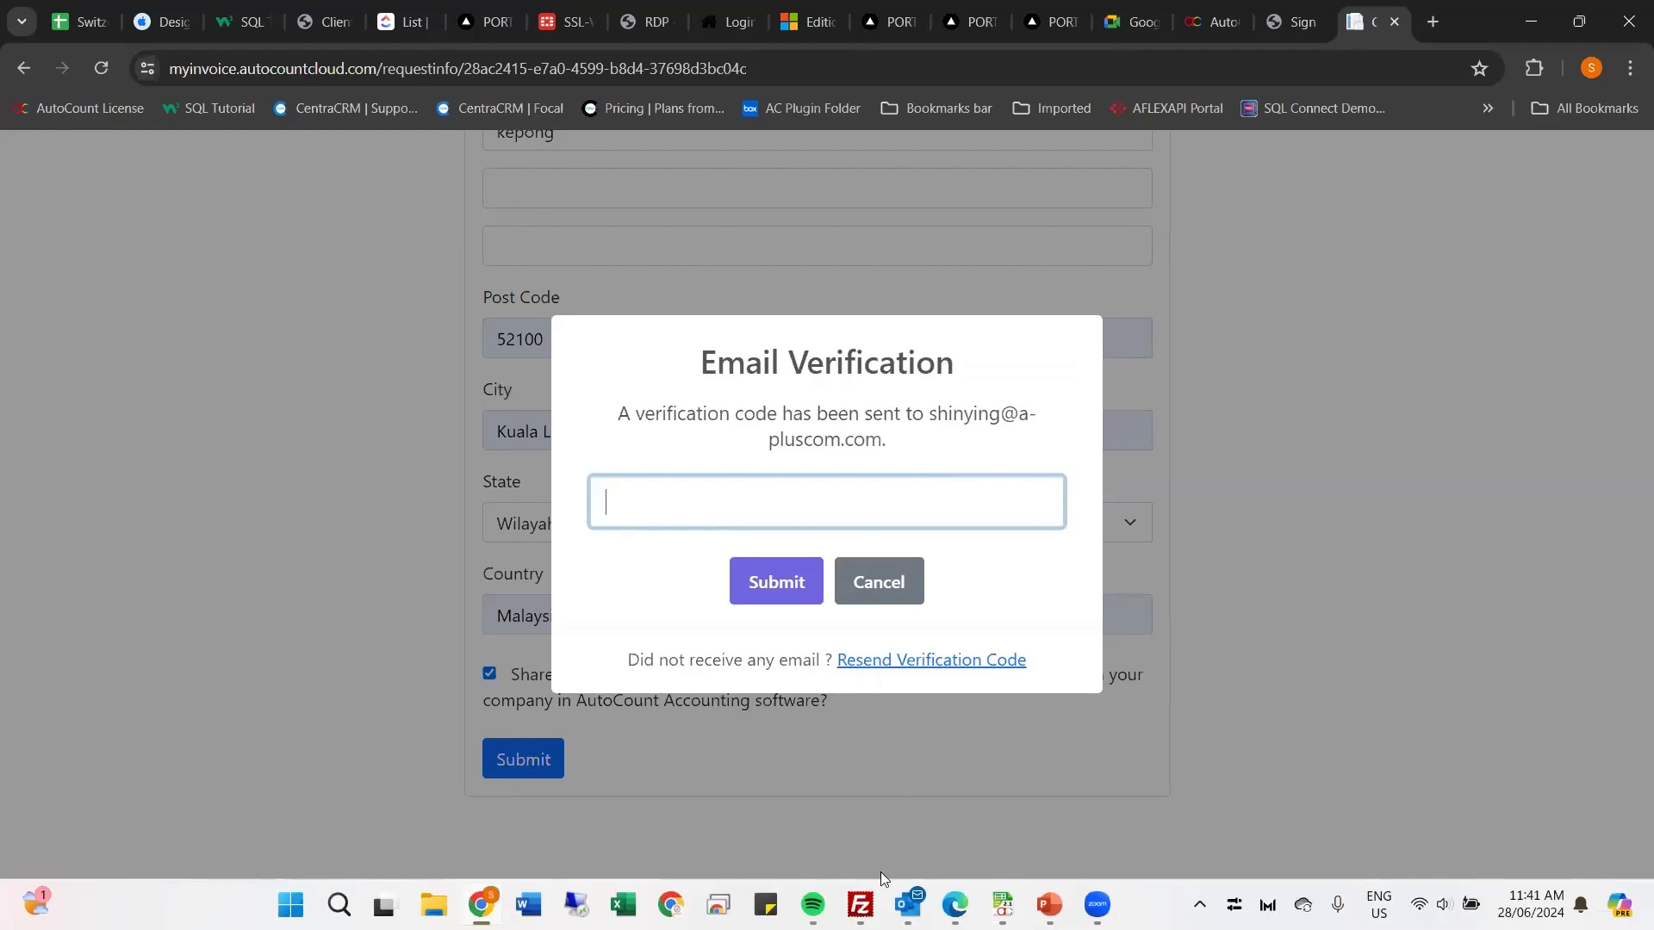
# Step: Switch to Outlook, open the inbox of the account that receives the verification code, and send/receive all folders
pyautogui.click(908, 901)
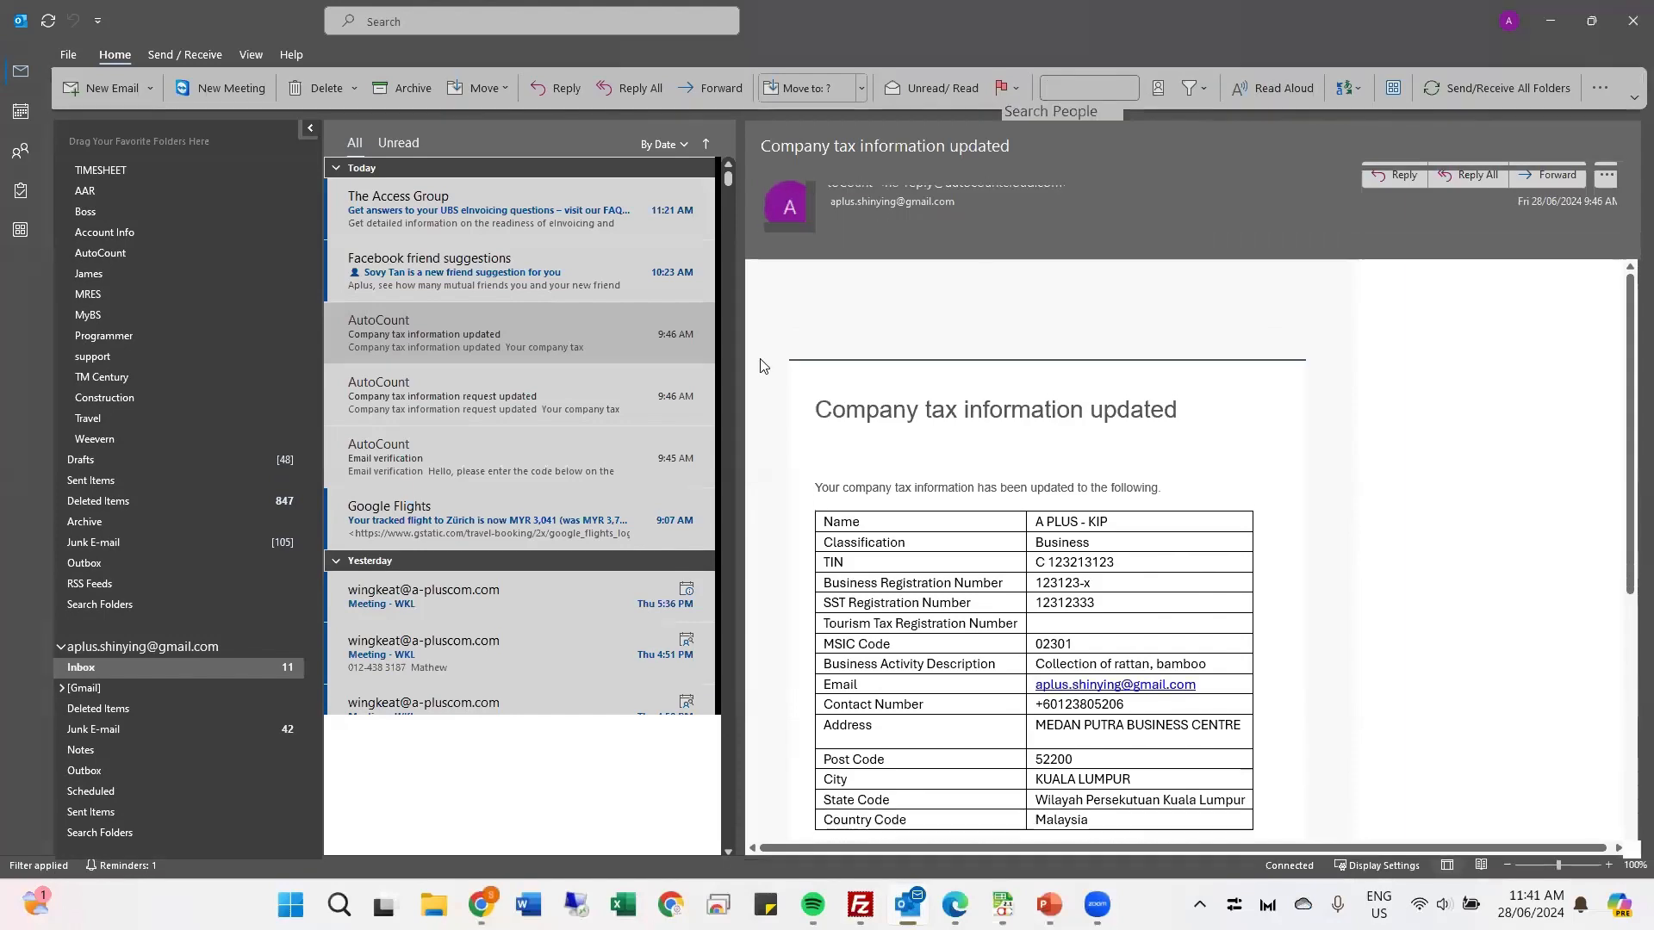
pyautogui.scroll(3, 138, 215)
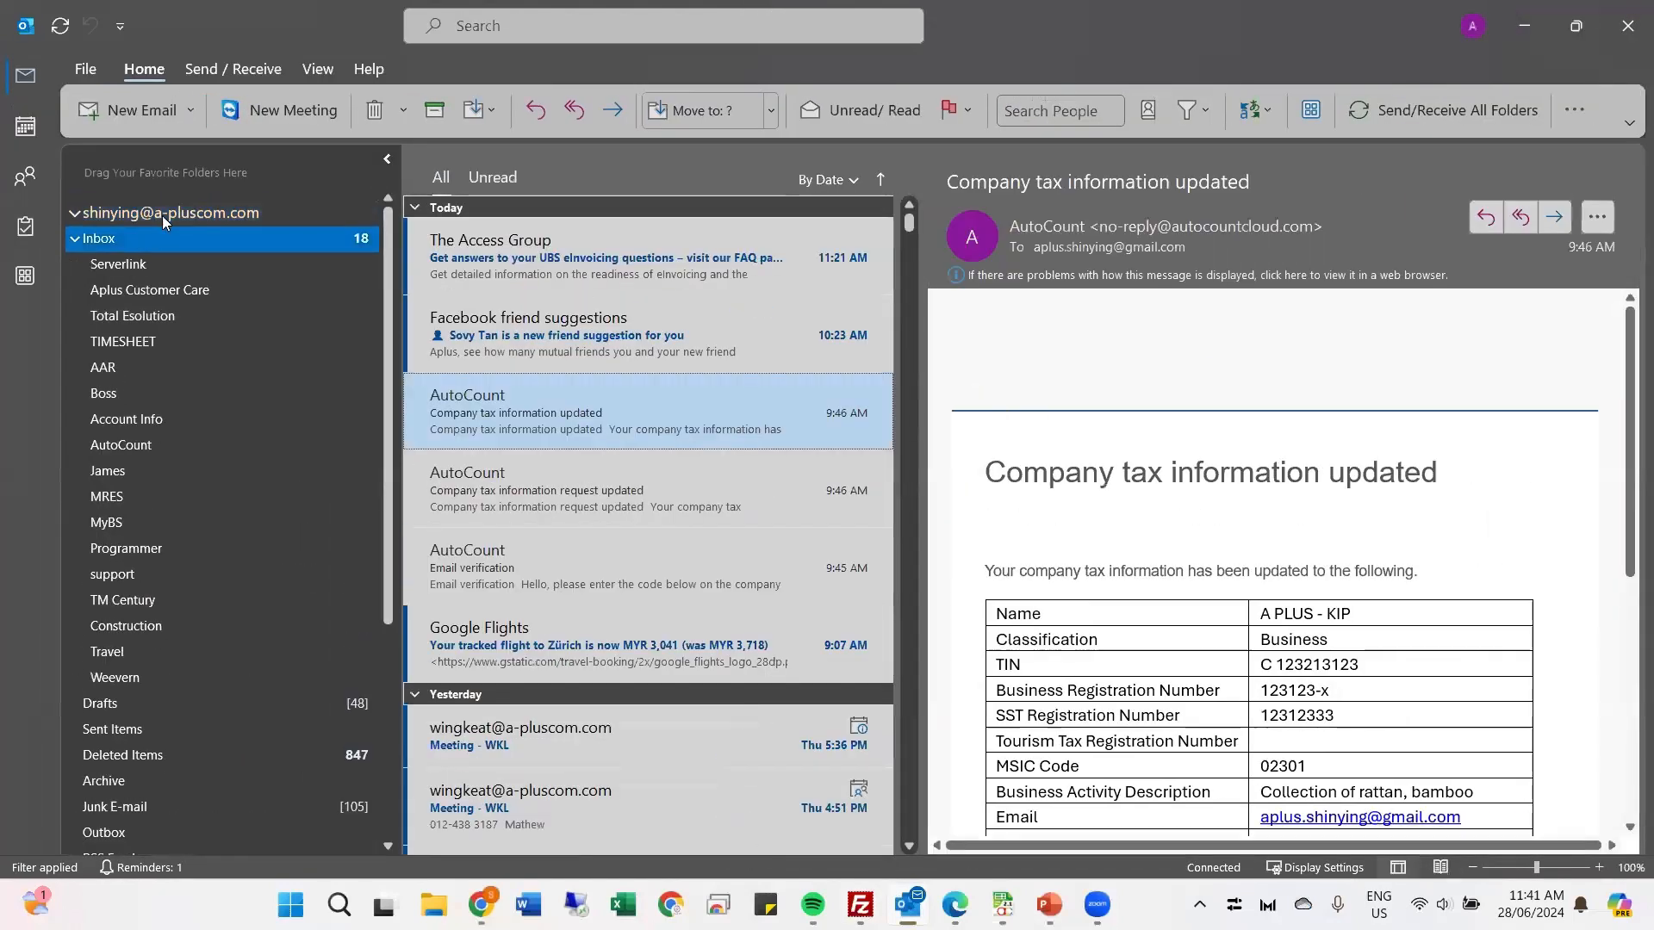
pyautogui.click(162, 215)
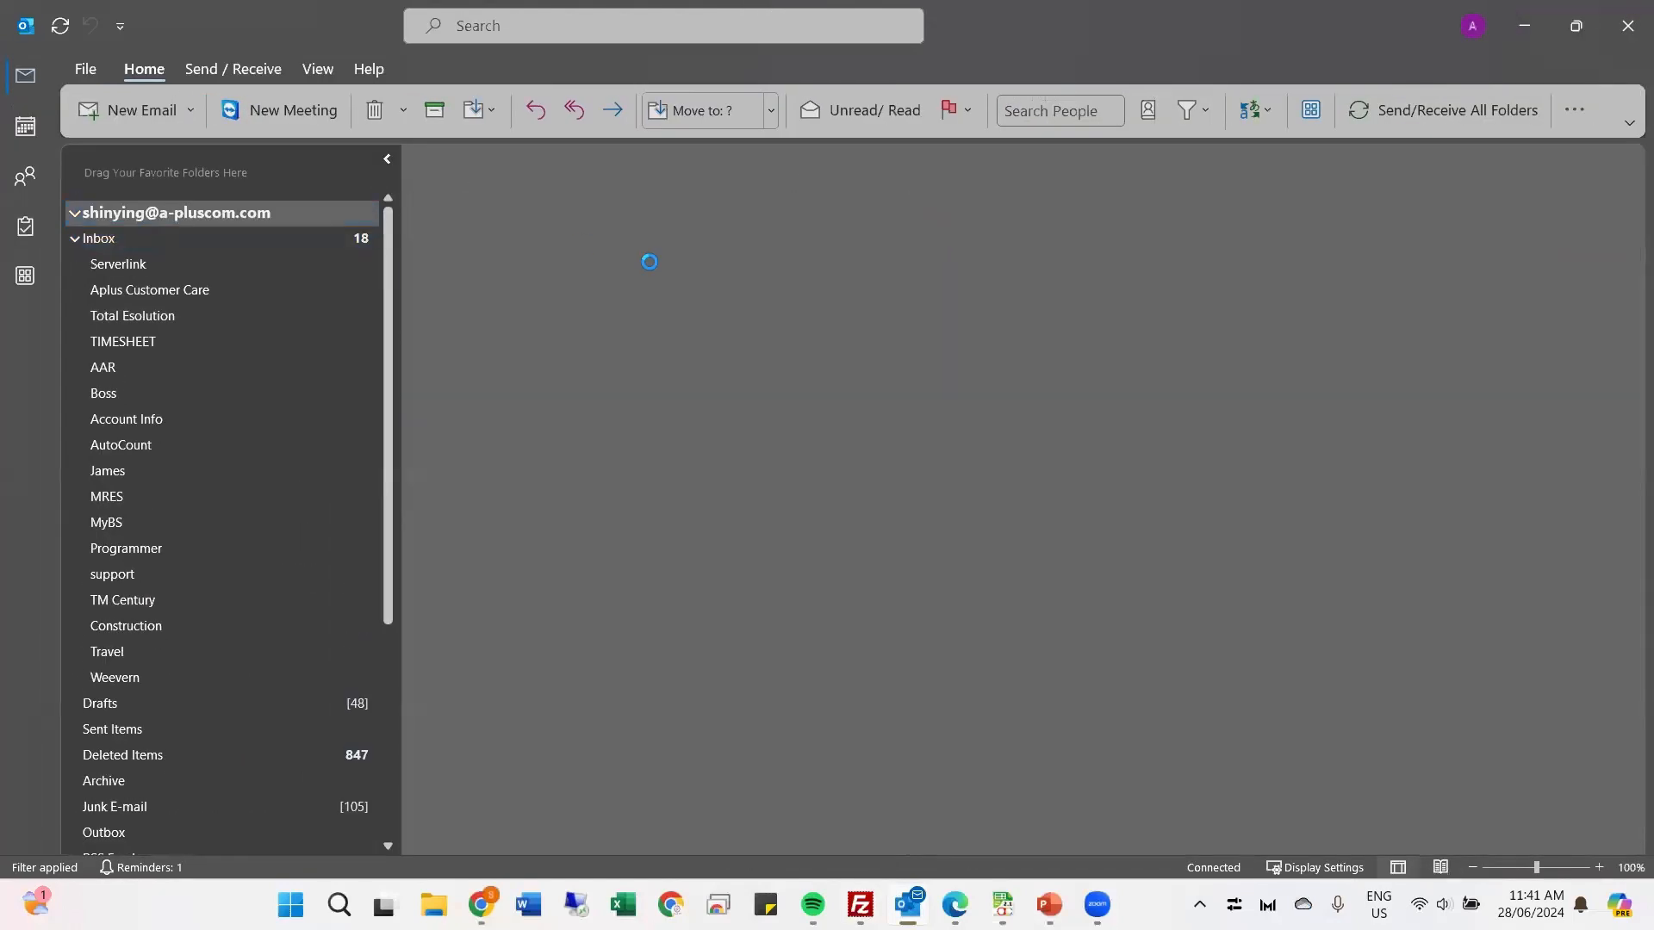
pyautogui.click(164, 236)
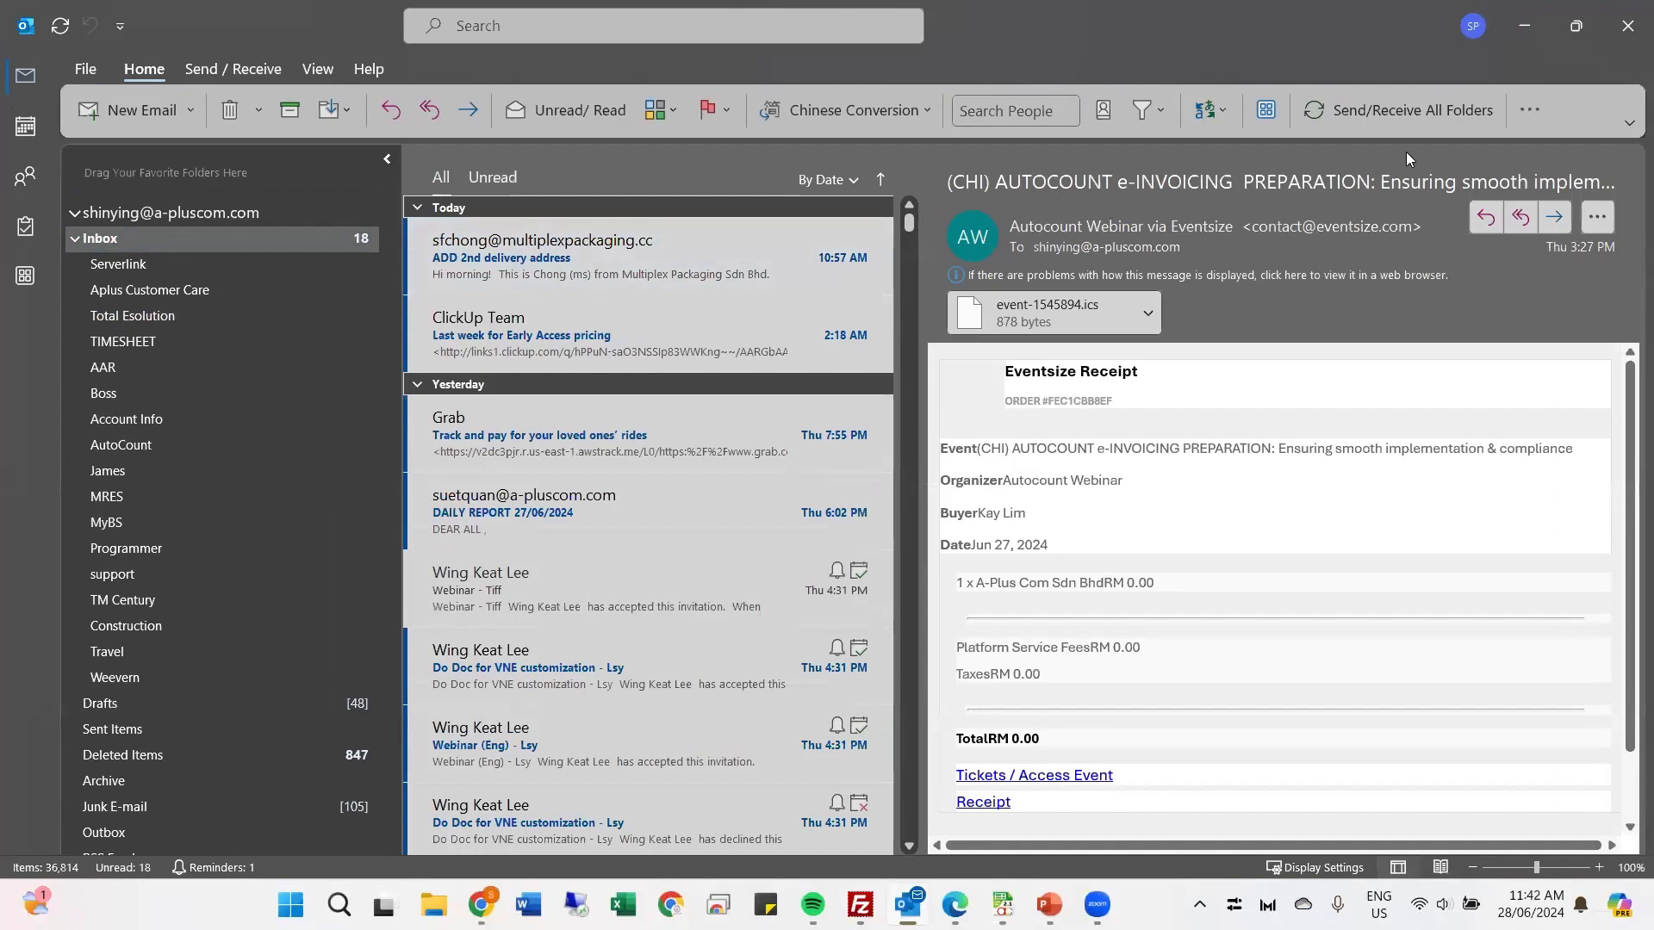
pyautogui.click(1407, 107)
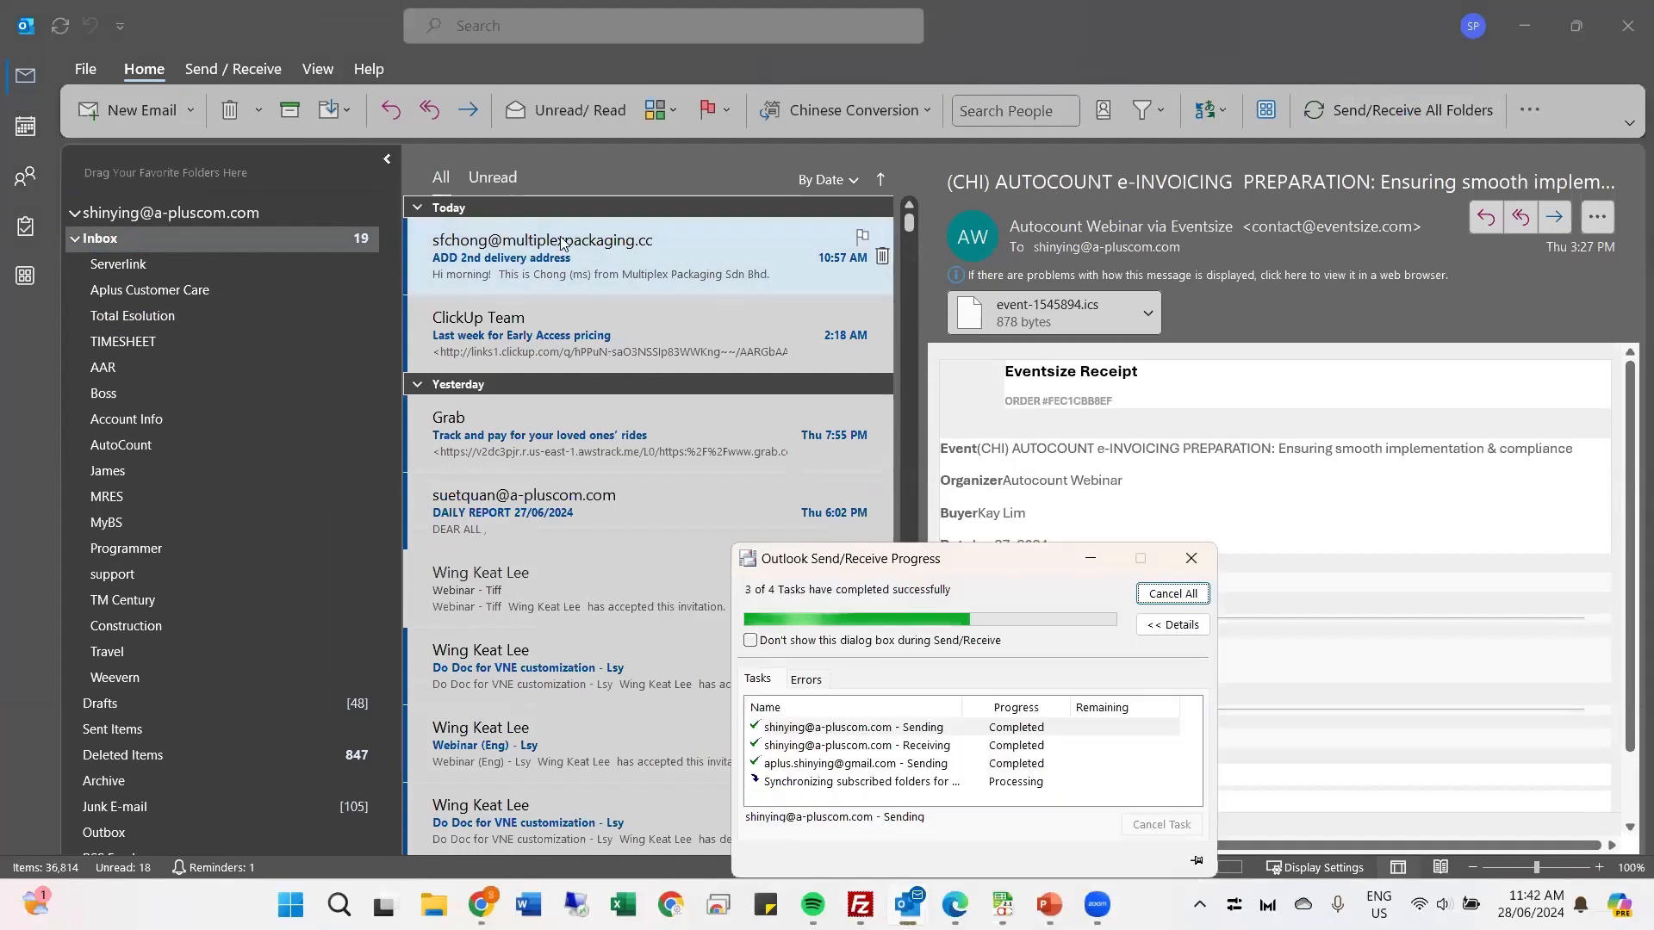
# Step: Open the AutoCount "Email verification" message and copy its verification code
pyautogui.click(561, 244)
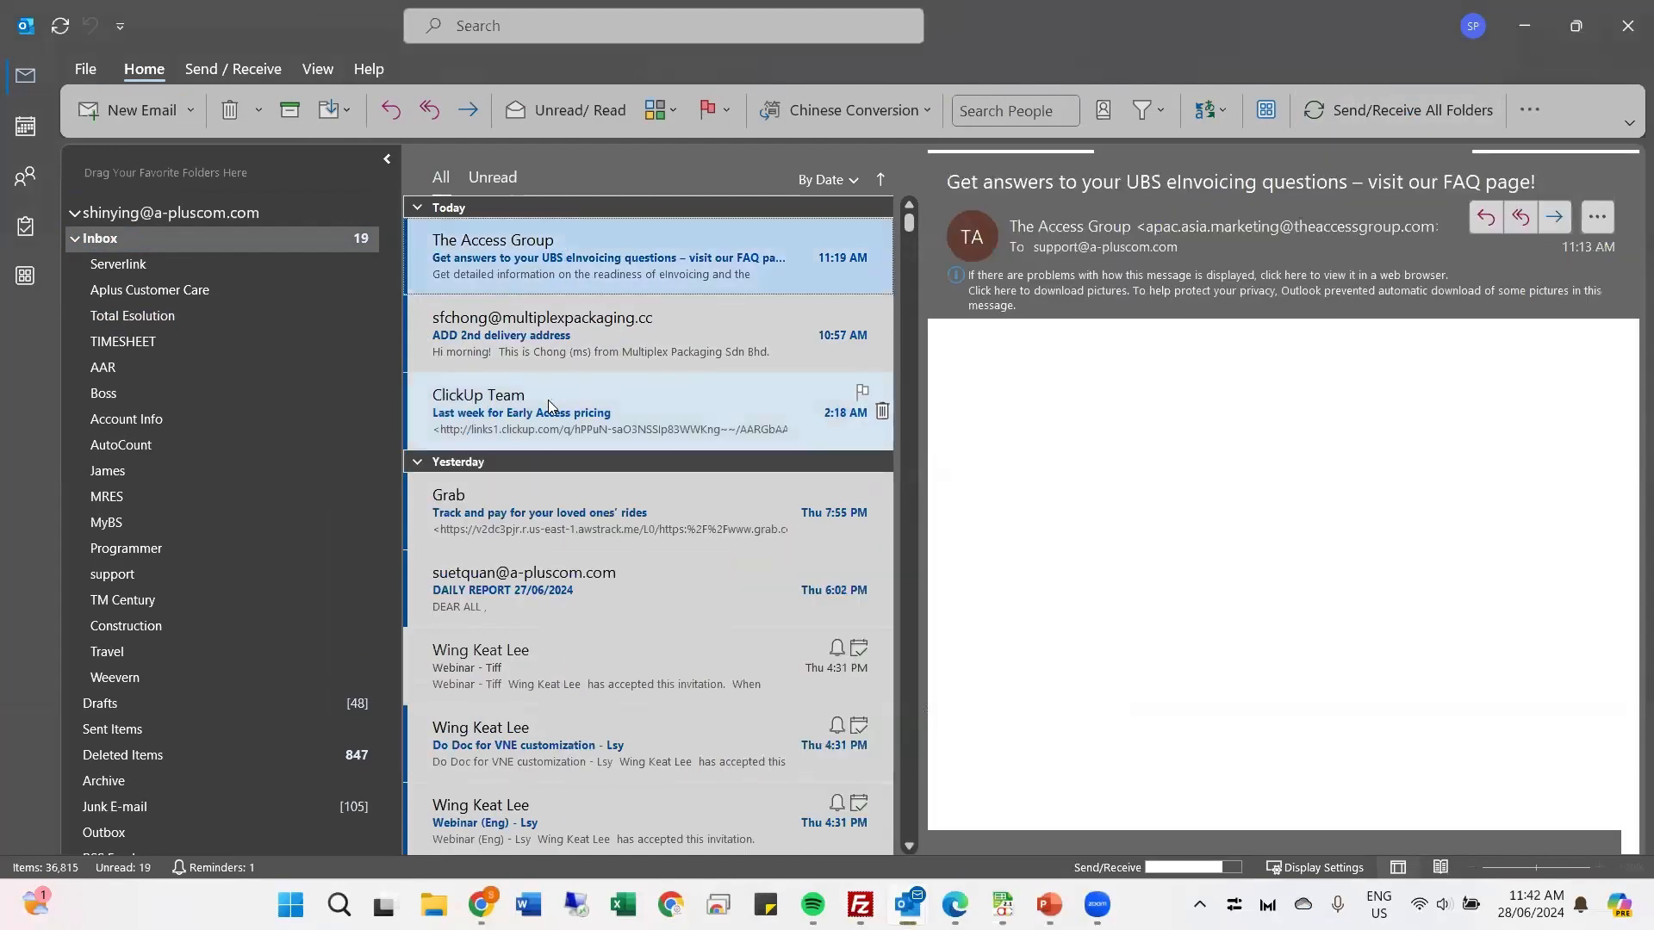
pyautogui.click(667, 388)
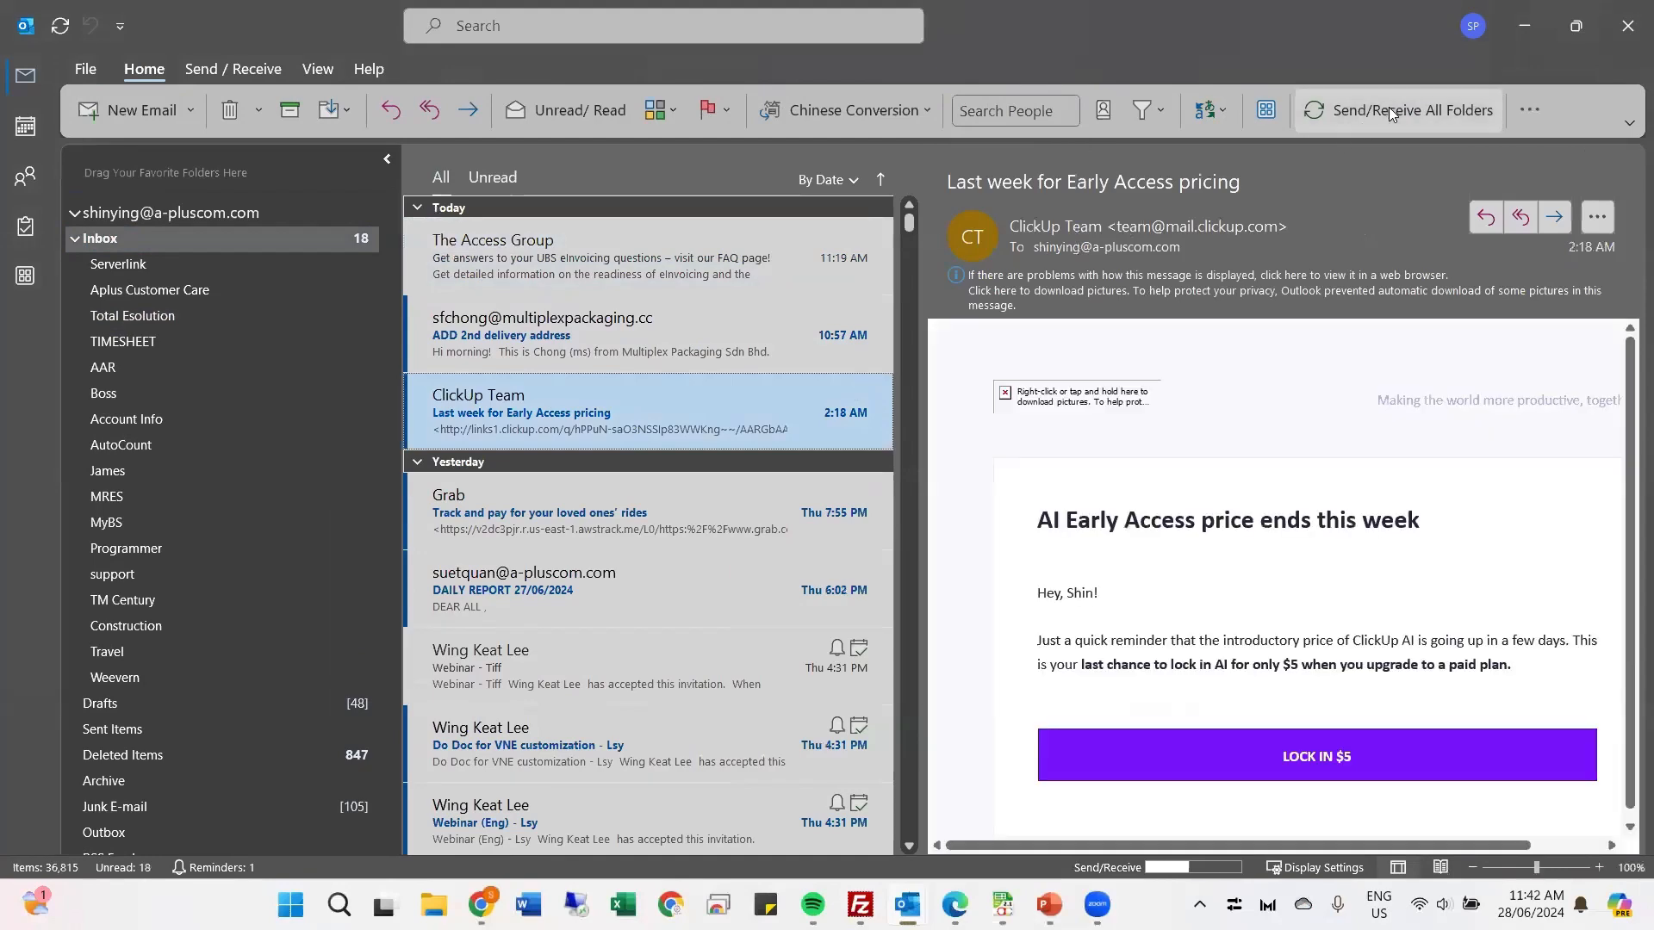
pyautogui.click(603, 259)
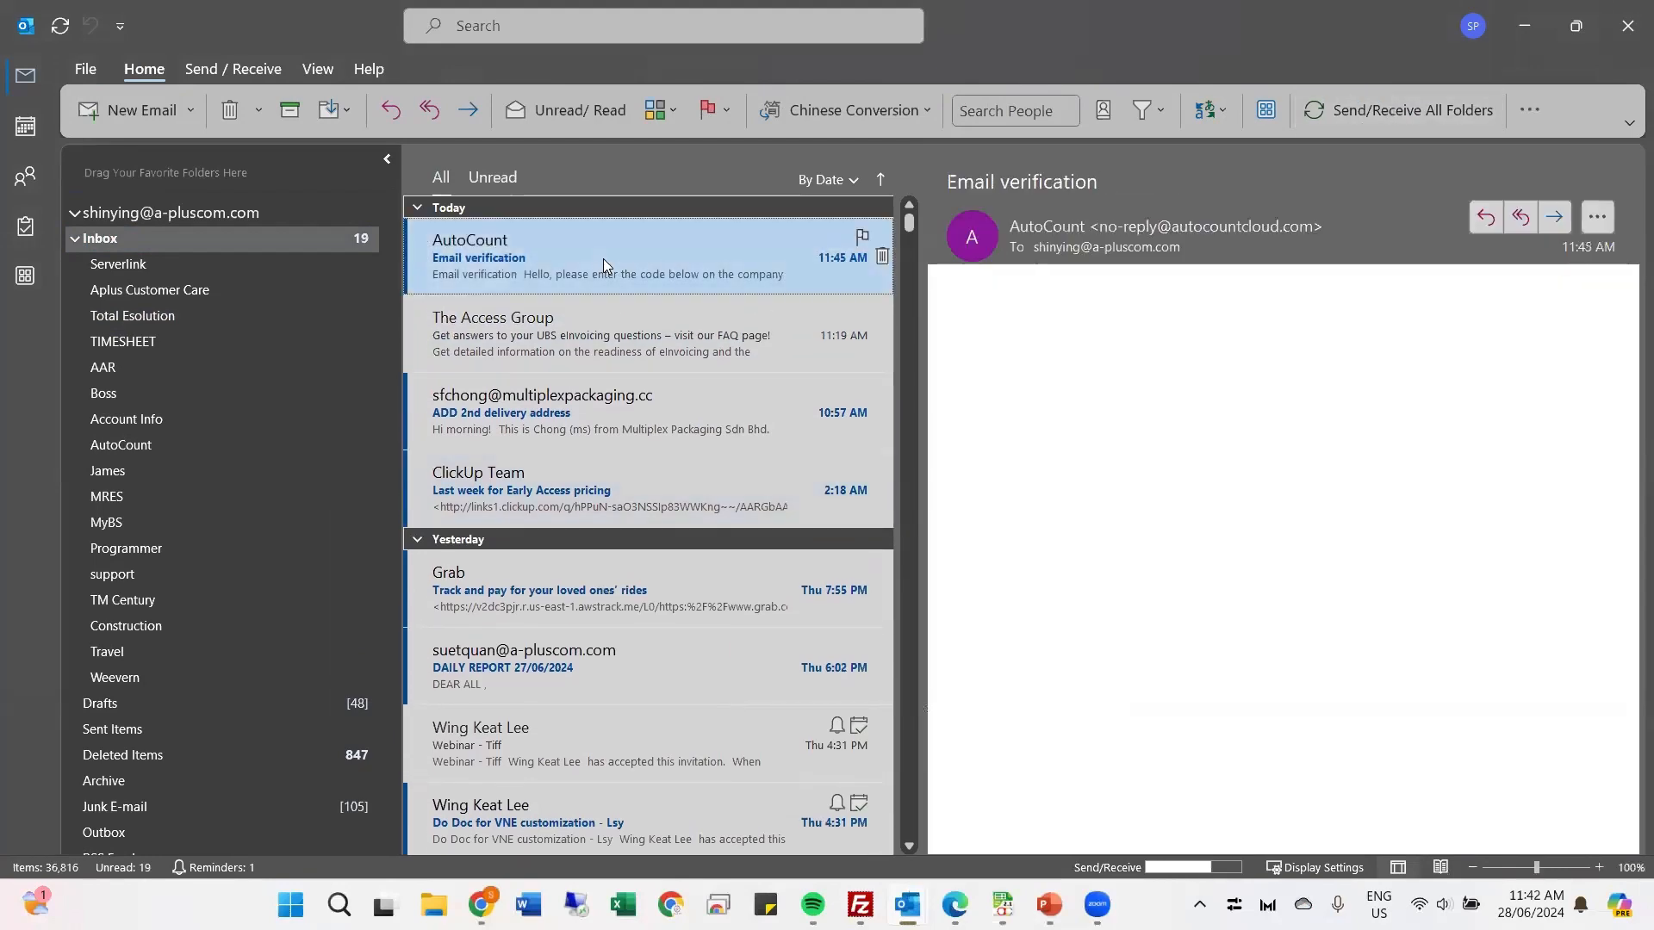
pyautogui.moveTo(1232, 614); pyautogui.dragTo(1349, 602)
pyautogui.hotkey('ctrl', 'c')
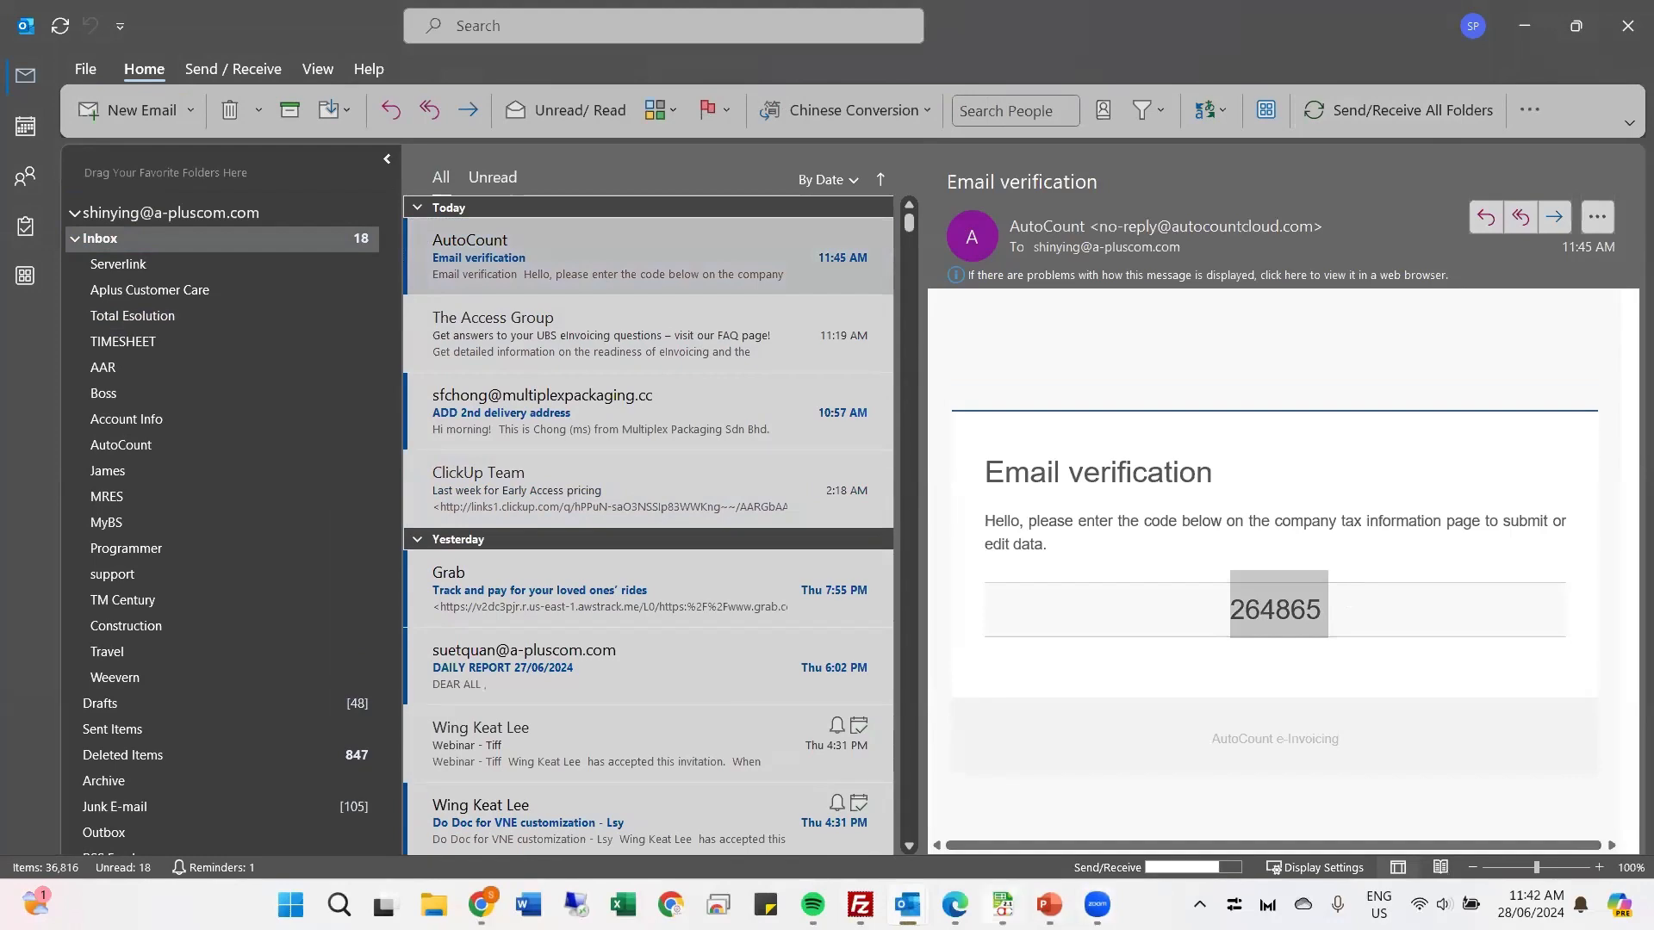
# Step: Return to the company tax information form in Chrome, paste the email verification code, and submit it
pyautogui.click(1002, 905)
pyautogui.click(1280, 814)
pyautogui.moveTo(1049, 904)
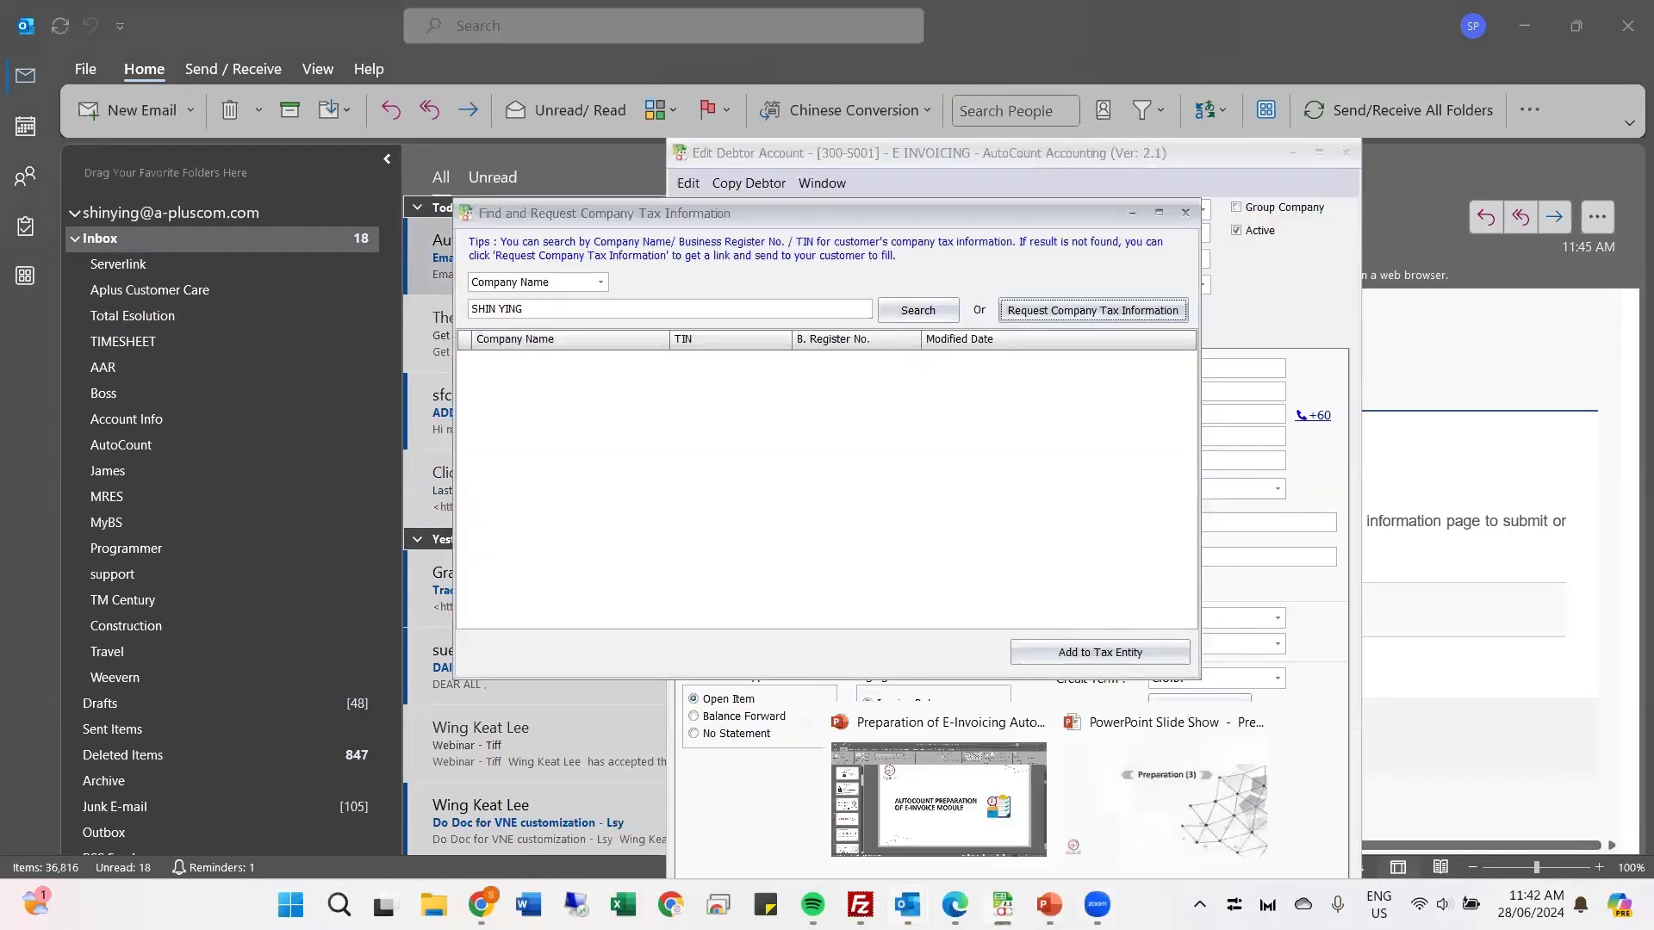
pyautogui.hotkey('alt', 'Tab')
pyautogui.hotkey('alt', 'Tab')
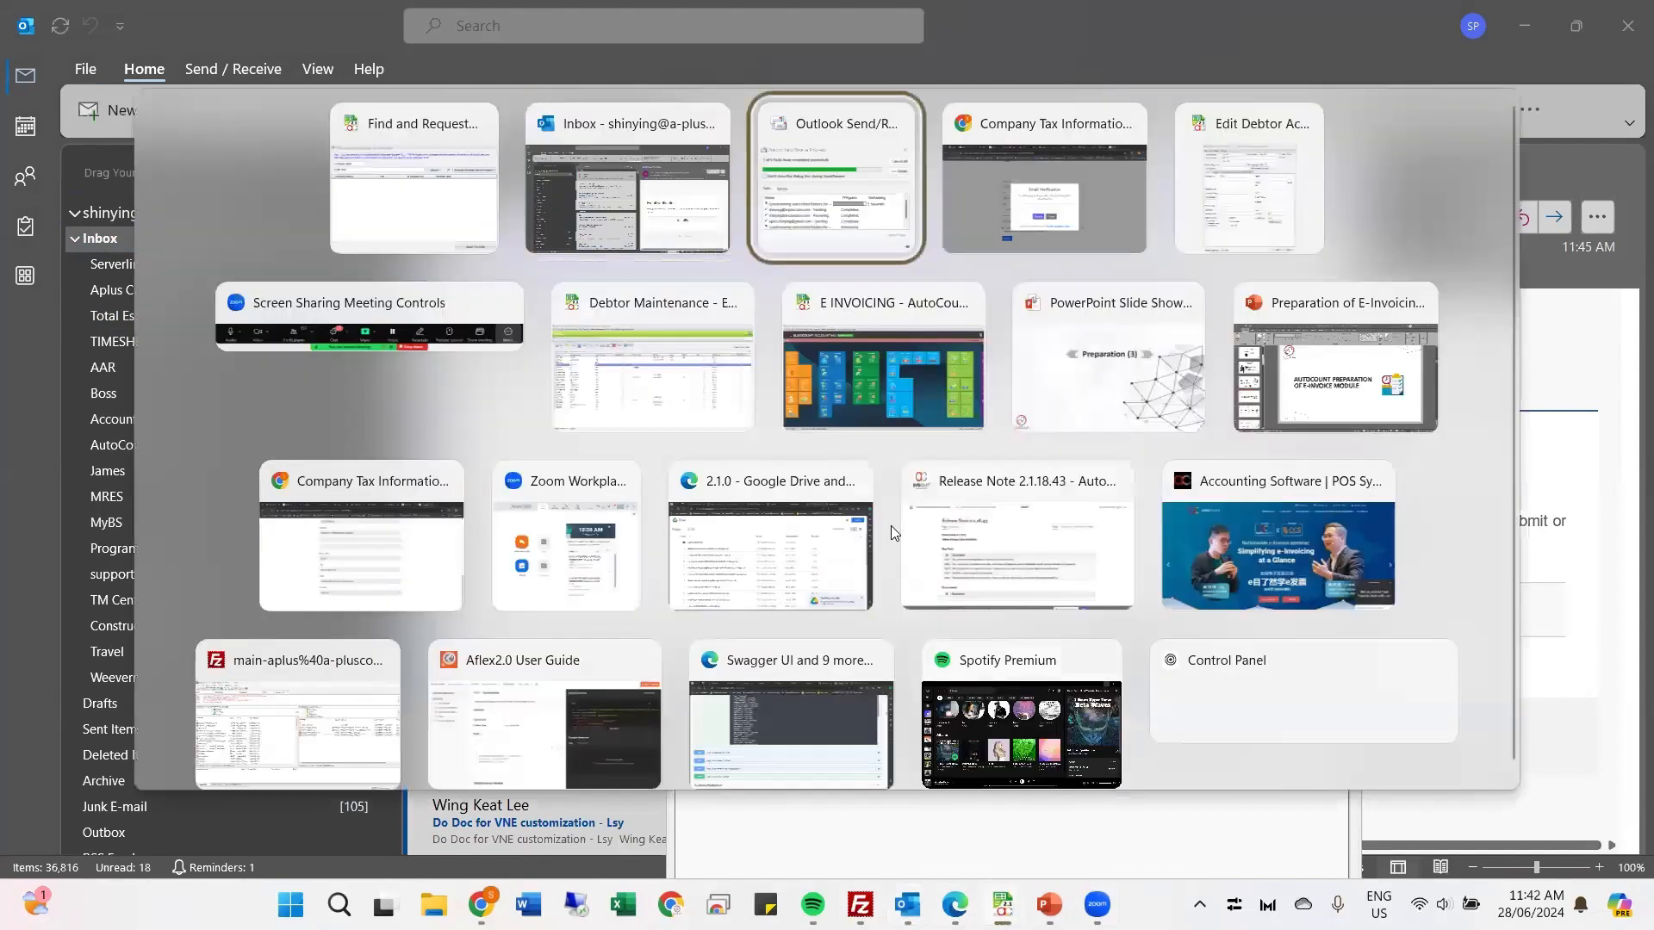
pyautogui.click(1063, 220)
pyautogui.hotkey('ctrl', 'v')
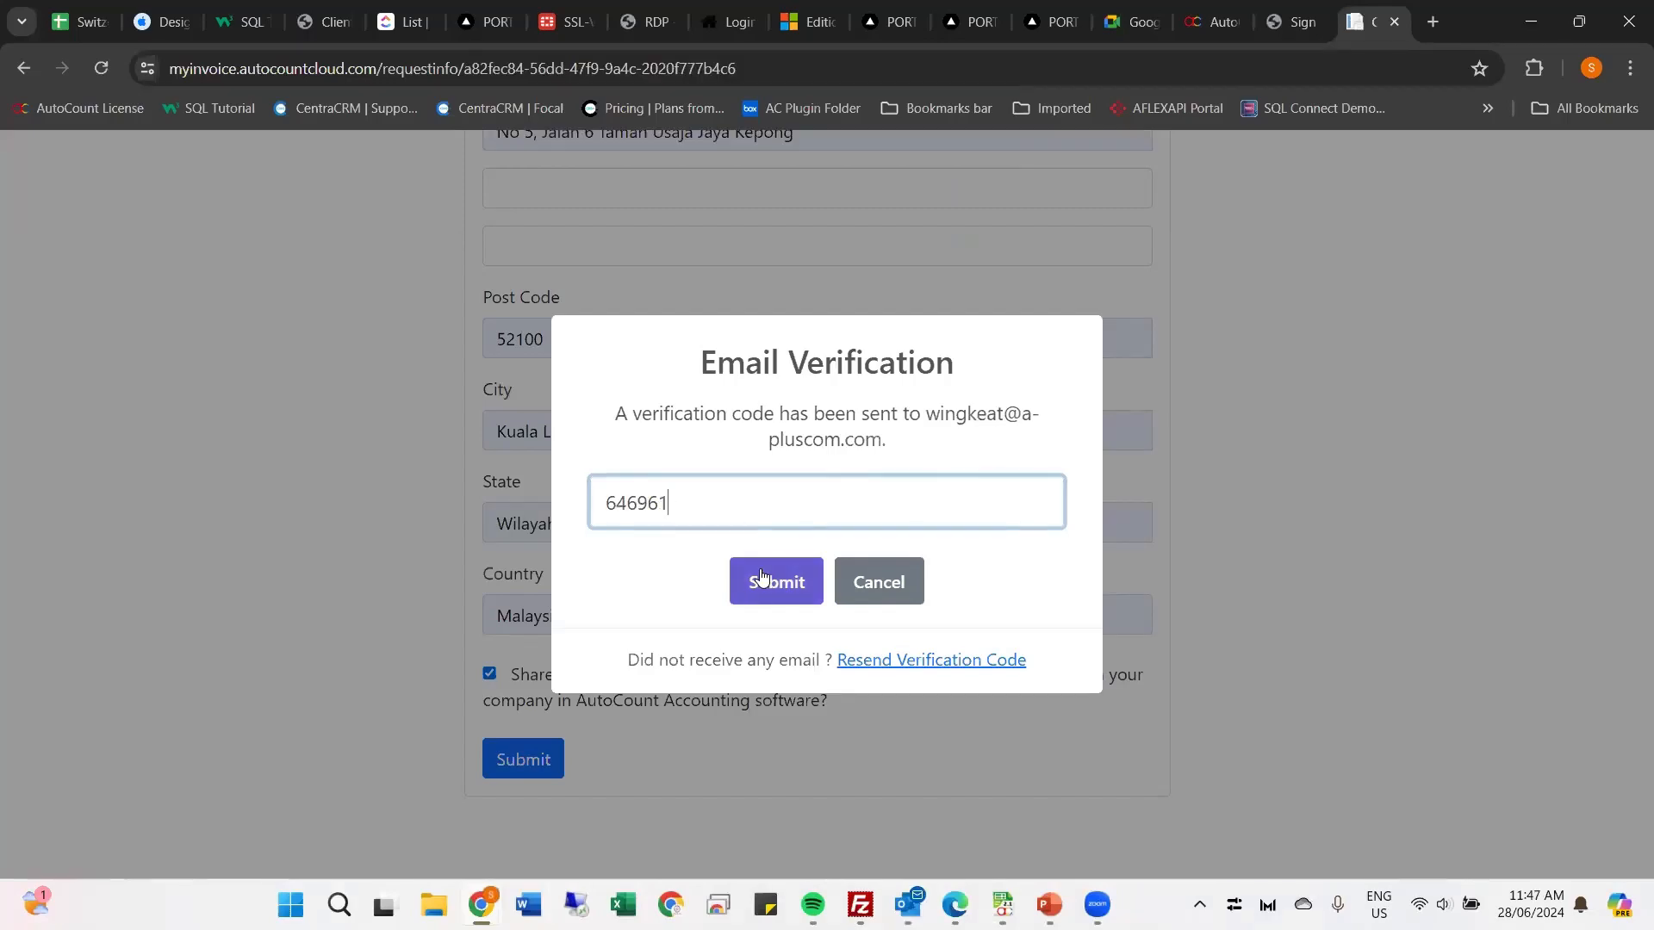
pyautogui.click(776, 581)
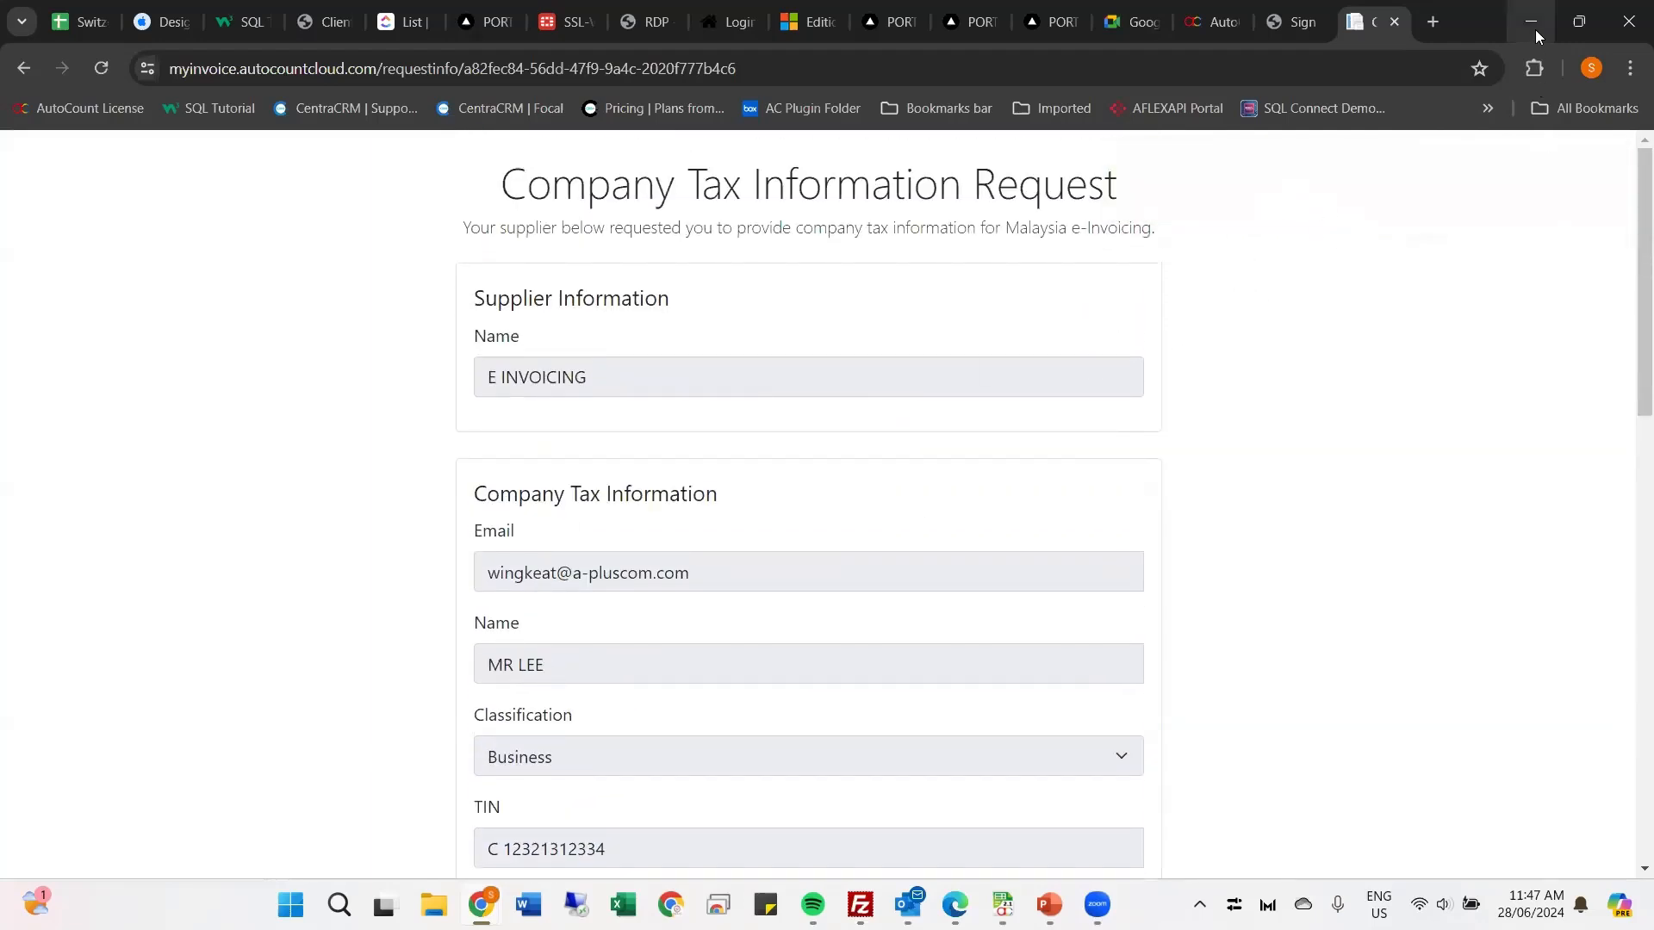
# Step: Switch to AutoCount Accounting, close the company tax information search, and cancel the debtor edit to return to the debtor list
pyautogui.scroll(-1, 566, 613)
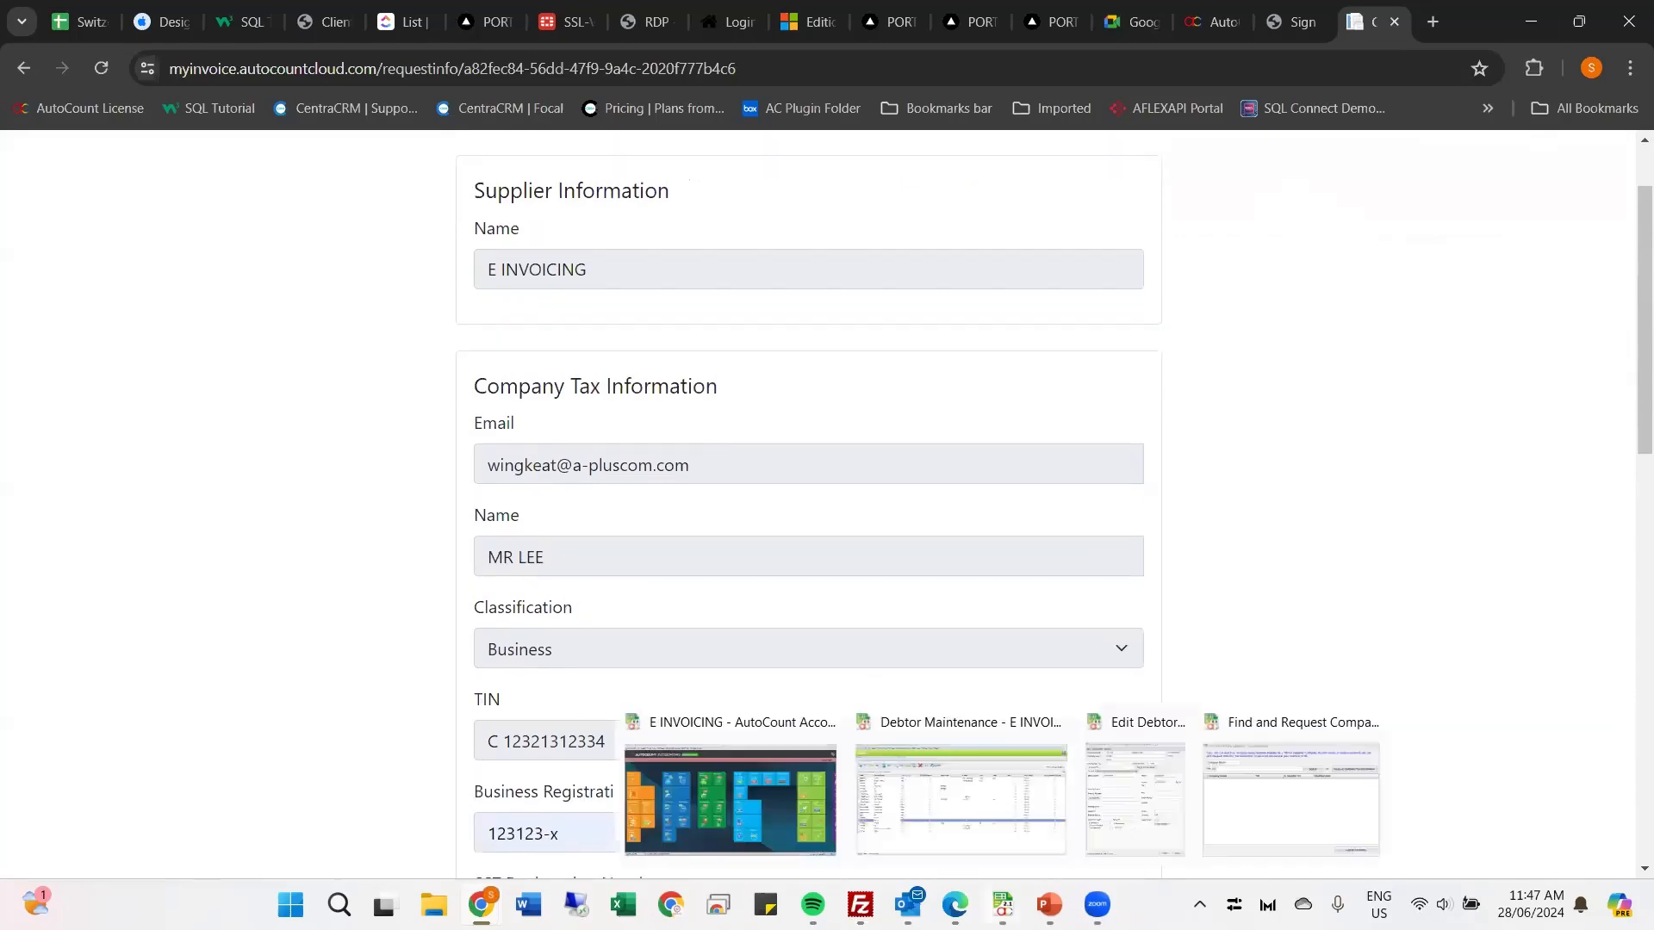
pyautogui.moveTo(1002, 904)
pyautogui.click(1172, 799)
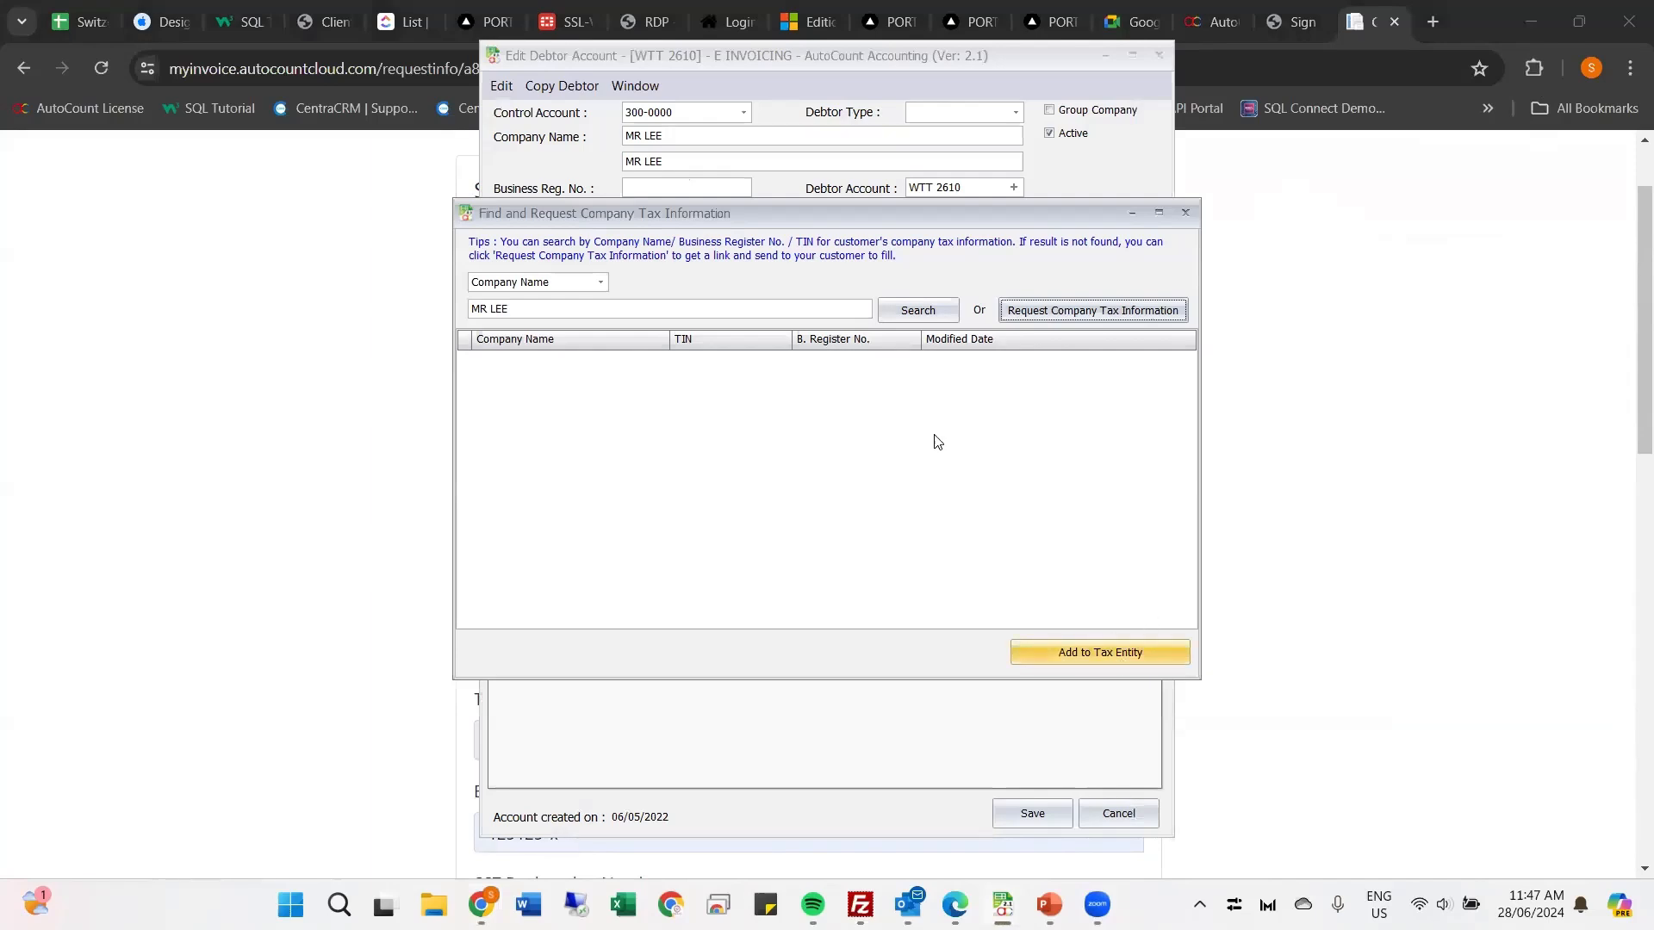
pyautogui.click(1186, 215)
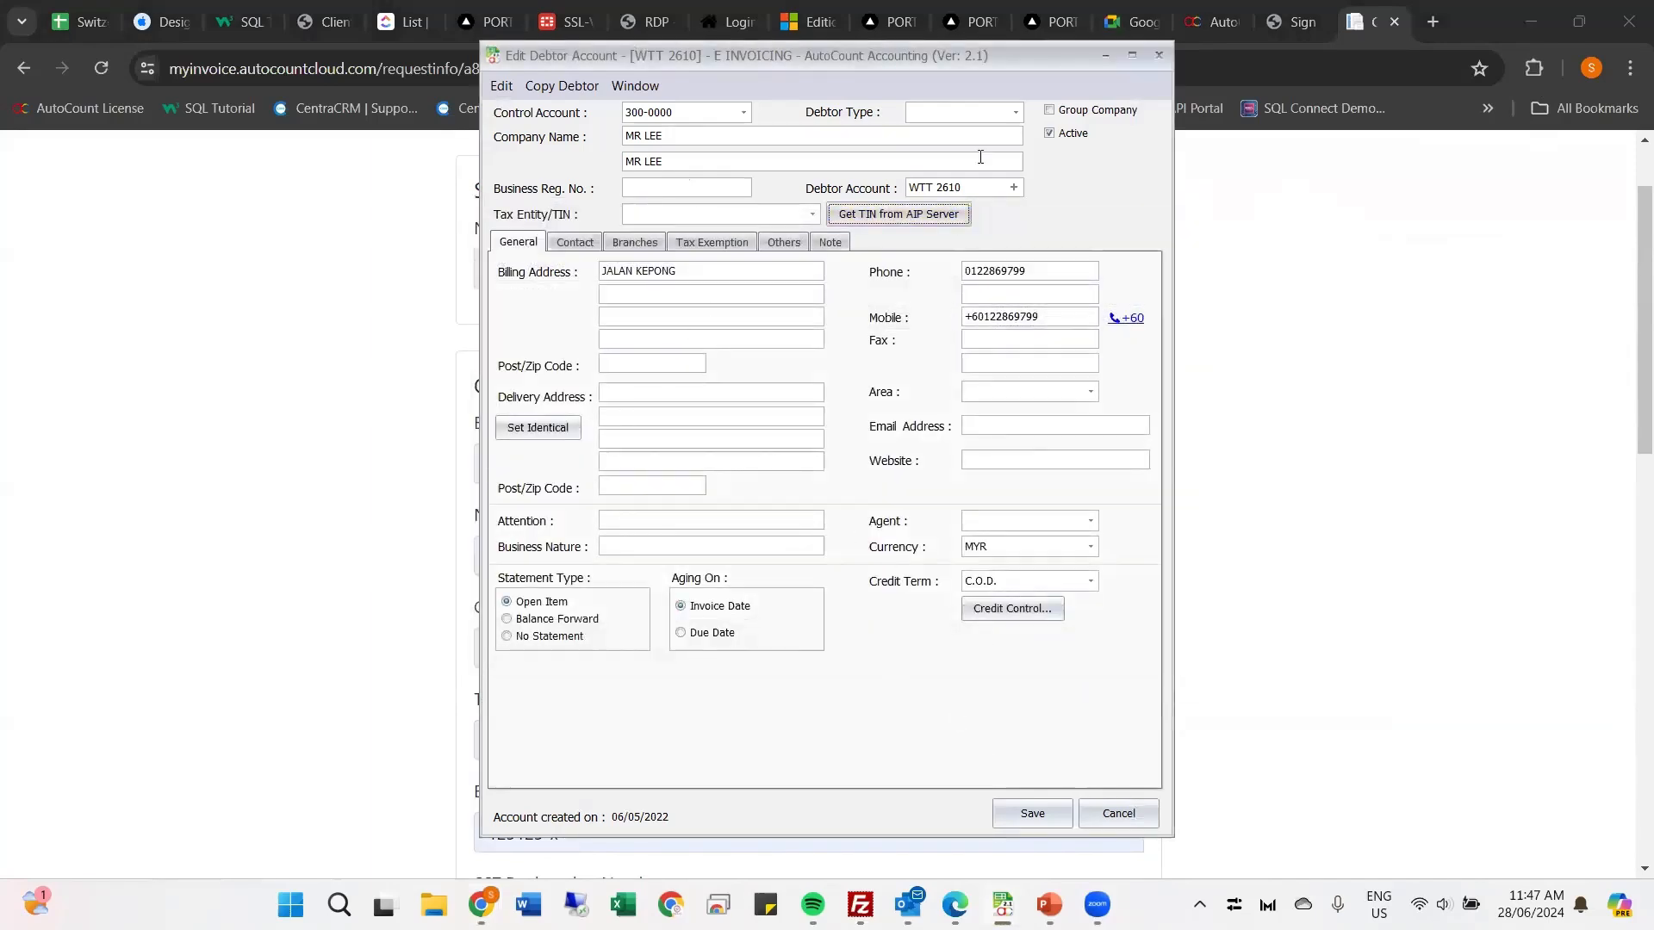
pyautogui.click(1359, 282)
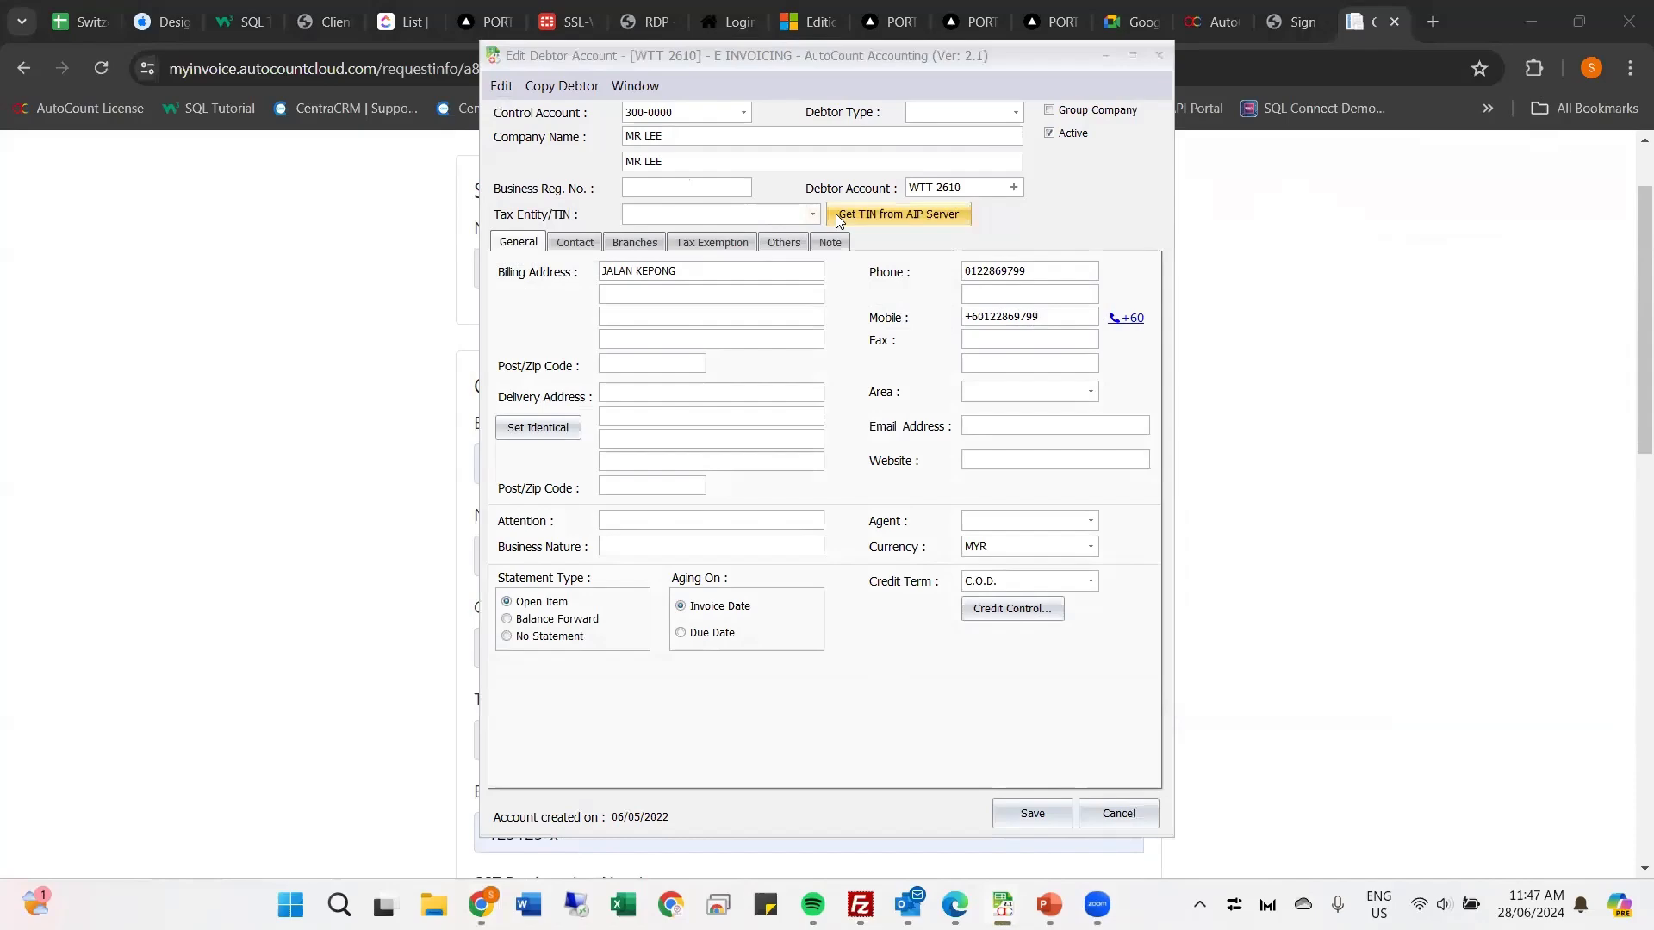
pyautogui.click(1138, 814)
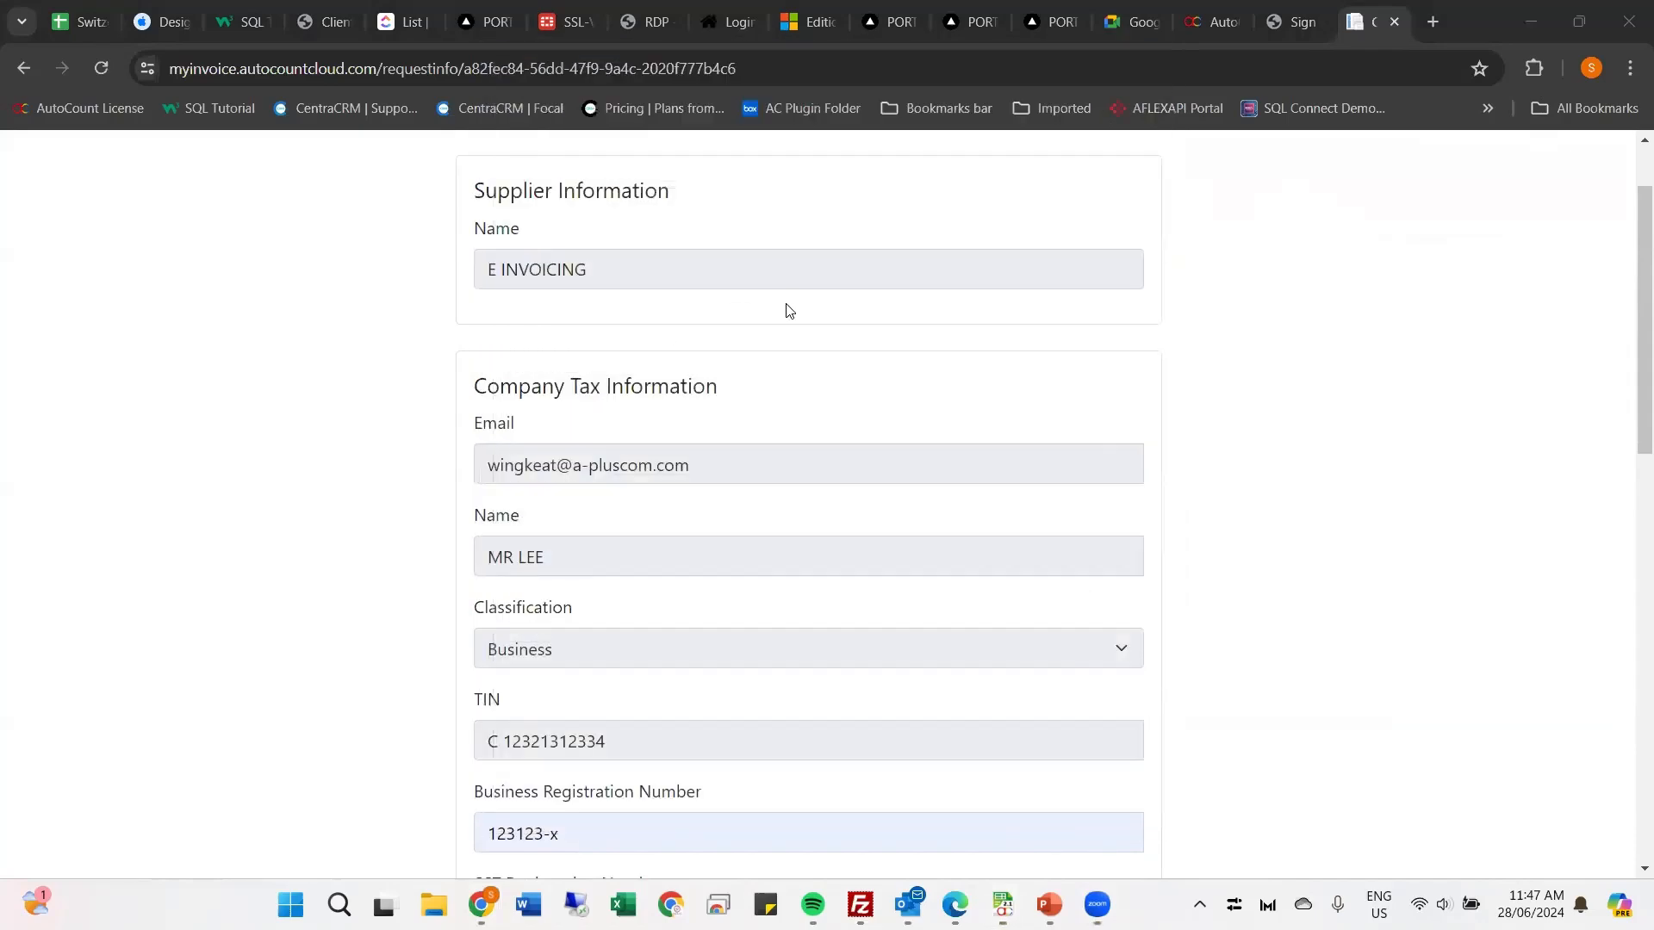
pyautogui.moveTo(1001, 905)
pyautogui.click(1085, 834)
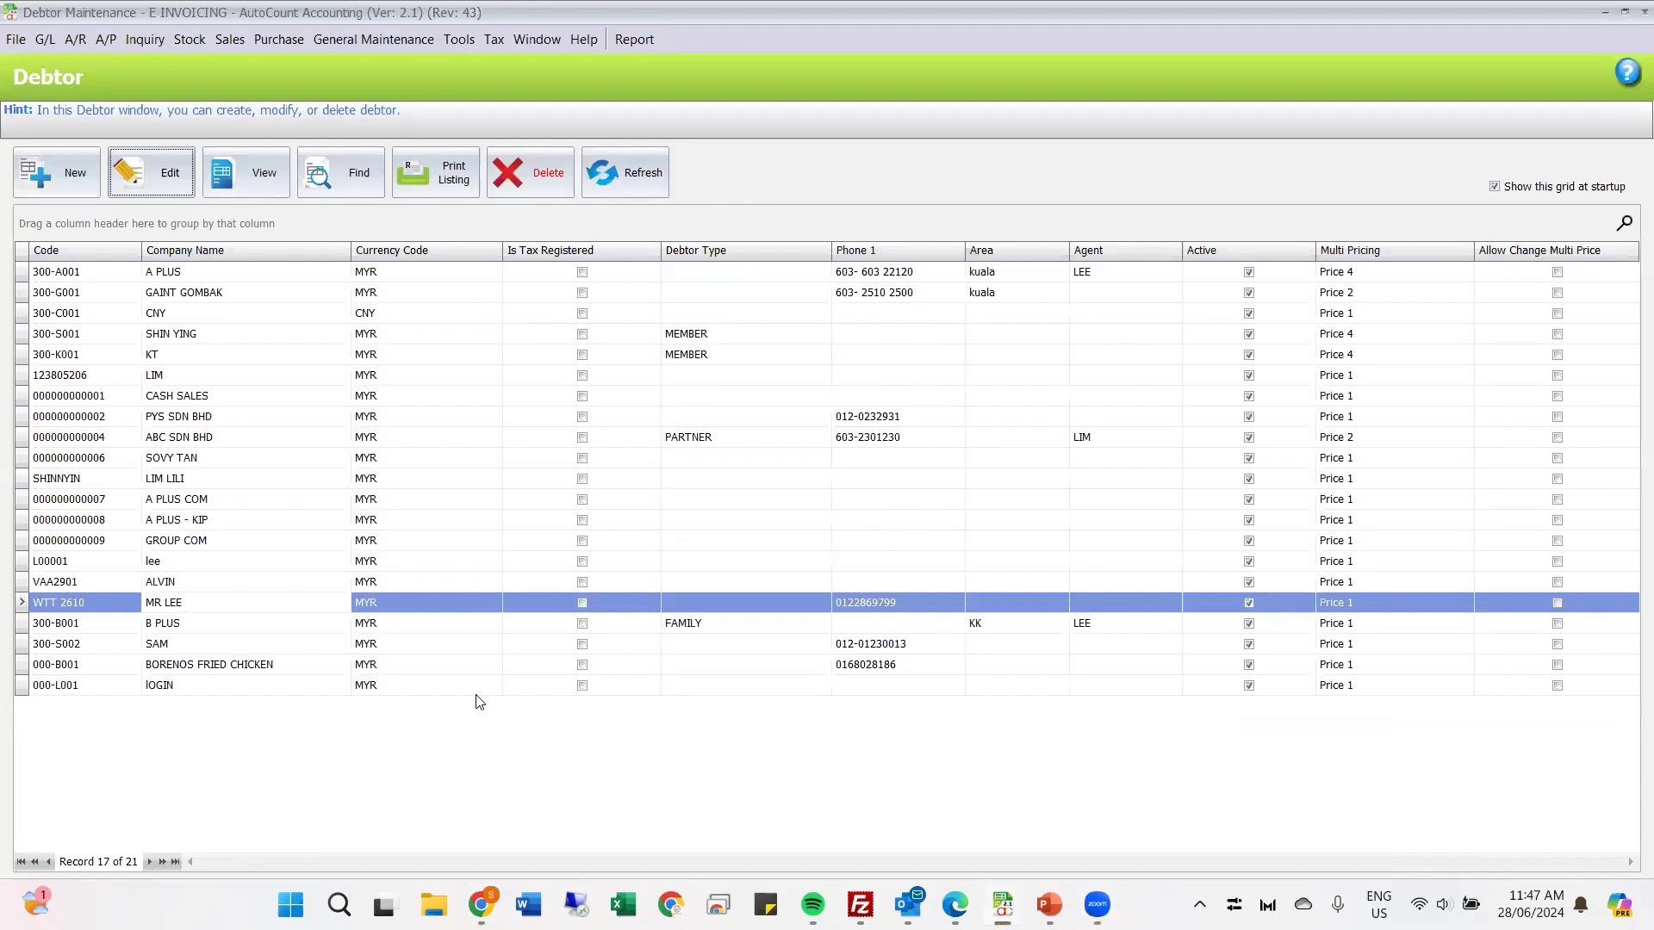
pyautogui.click(158, 184)
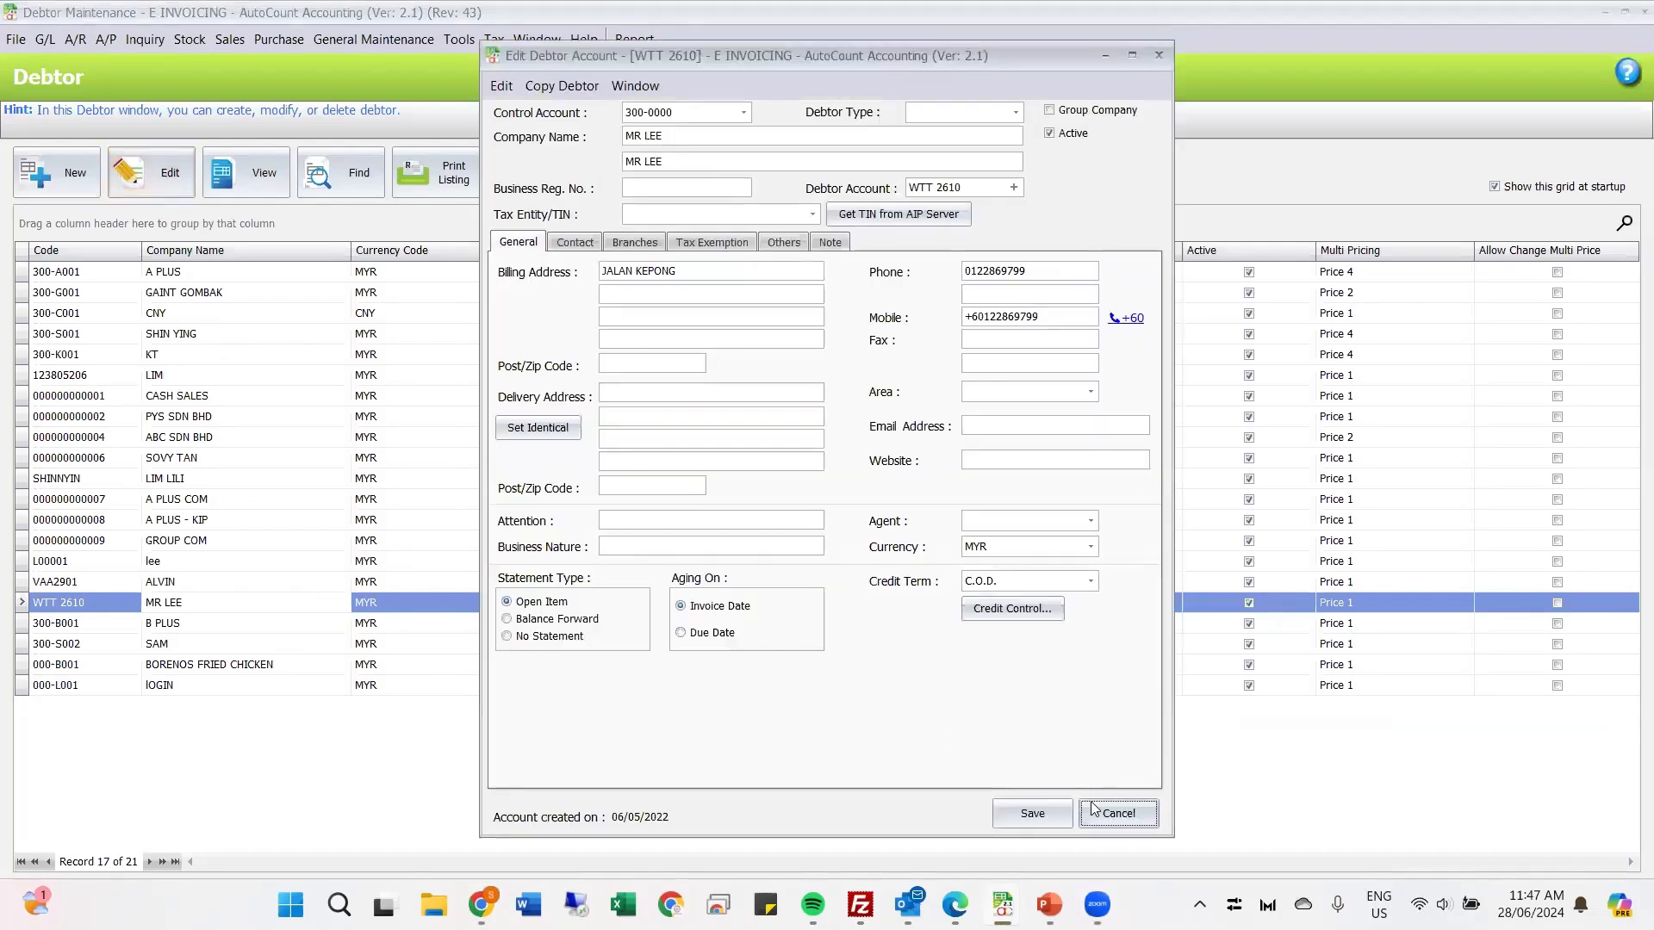
pyautogui.click(1099, 797)
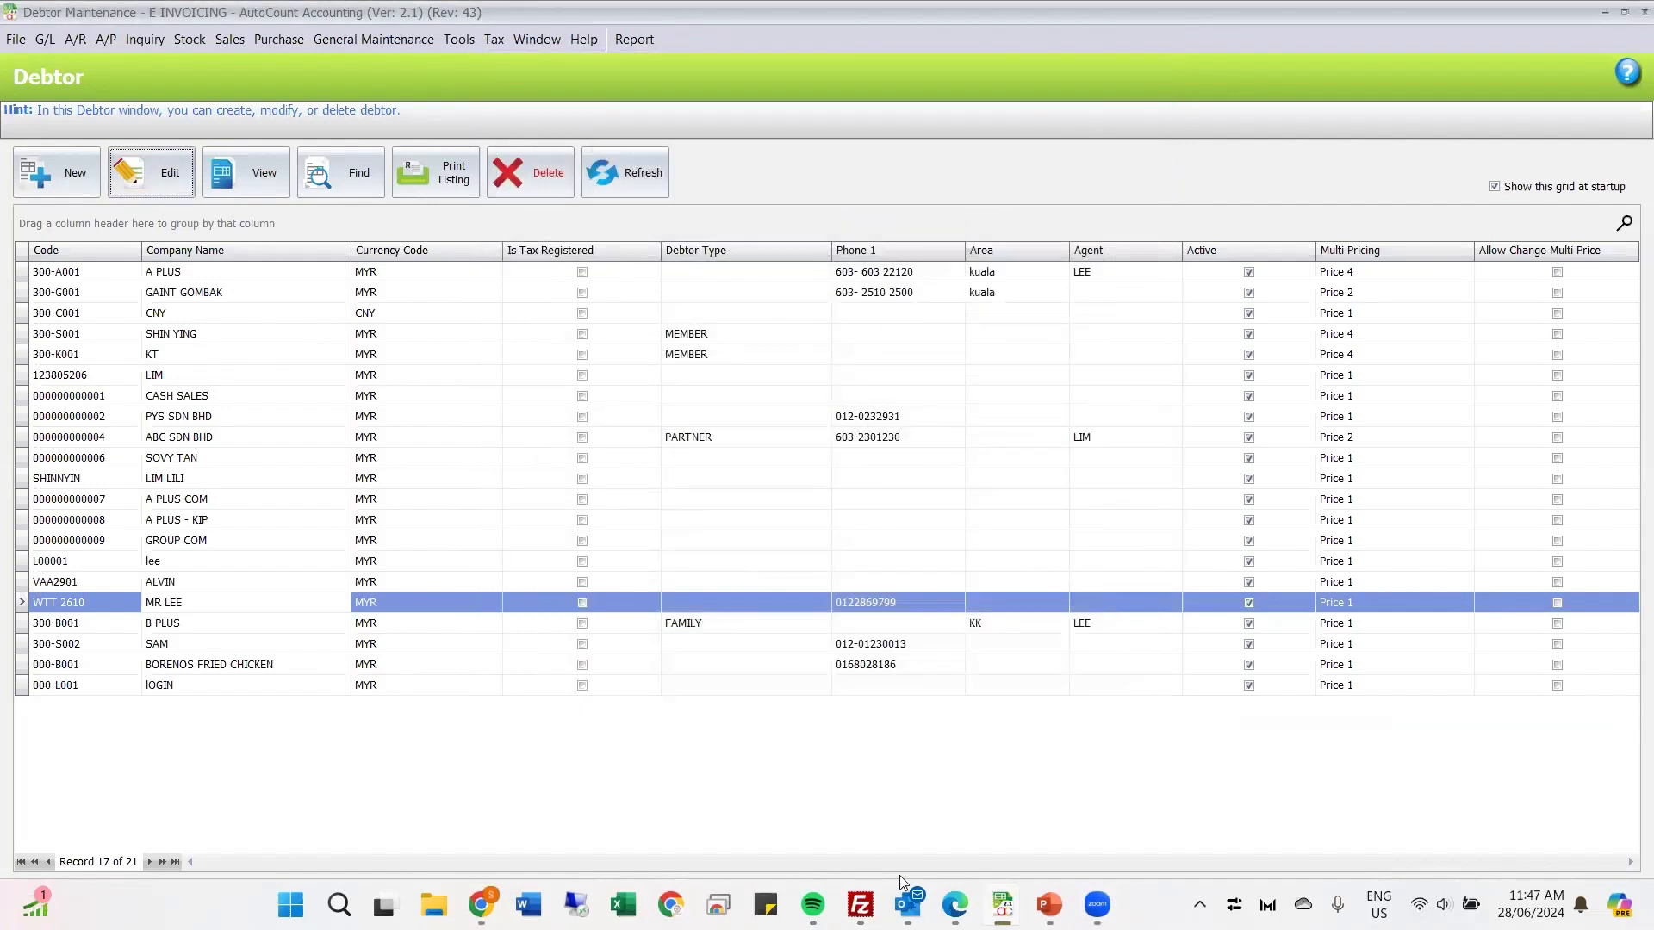
# Step: Read AutoCount's "Company tax information request updated" email in Outlook through to its view link, and return to the debtor list
pyautogui.click(907, 903)
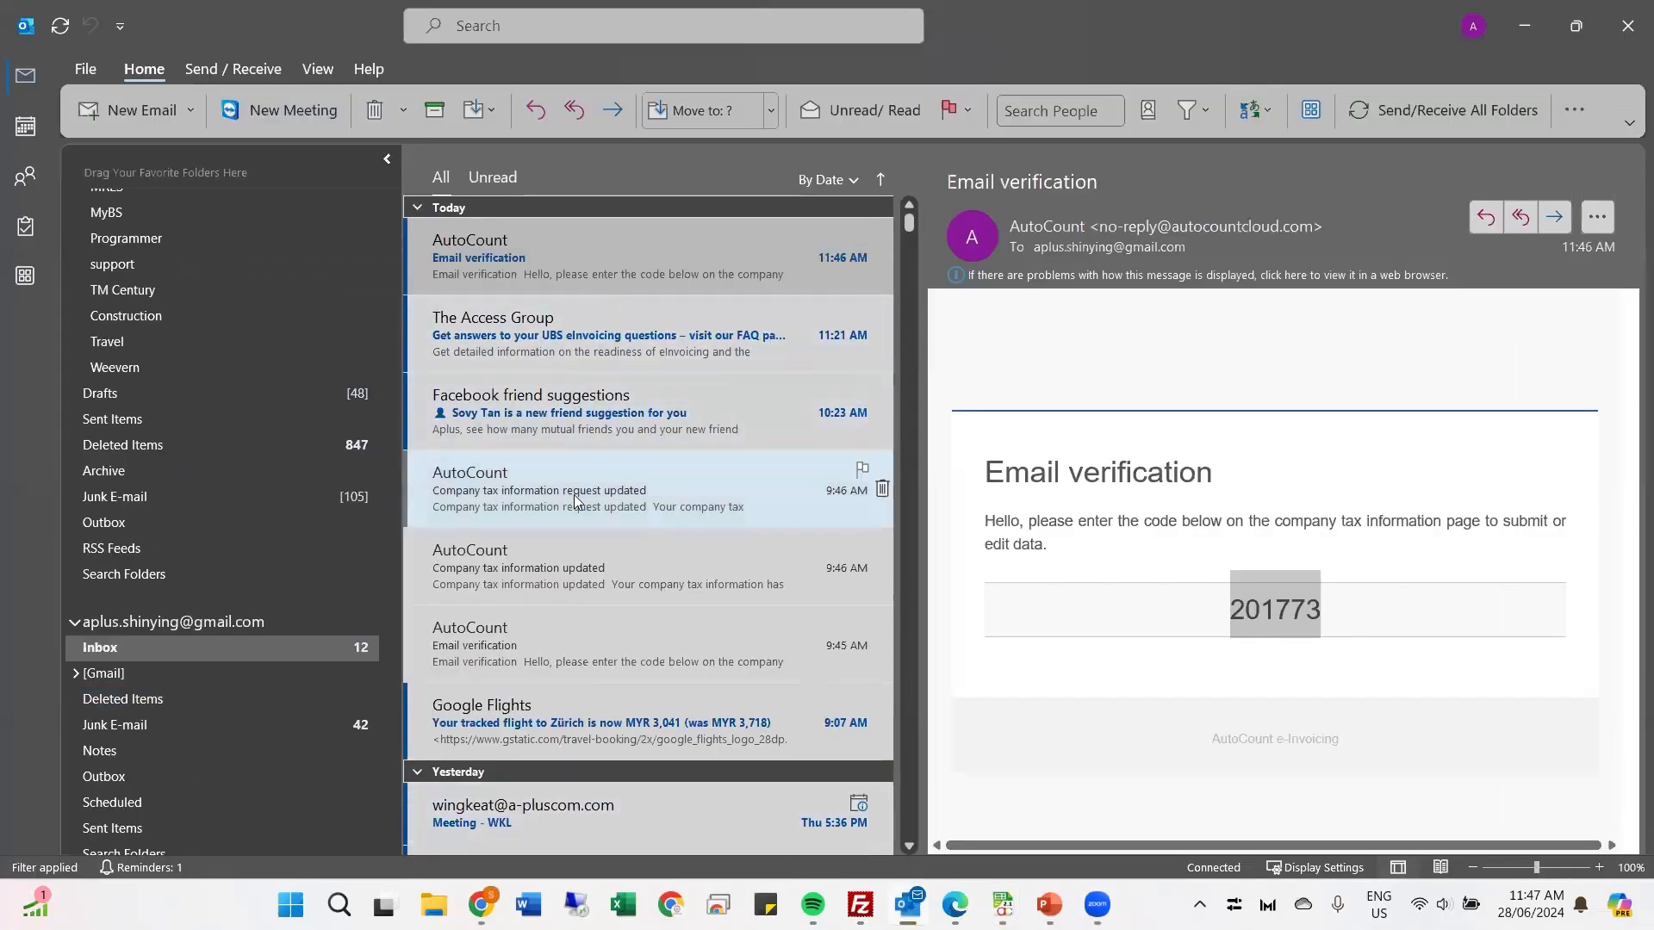
pyautogui.click(554, 505)
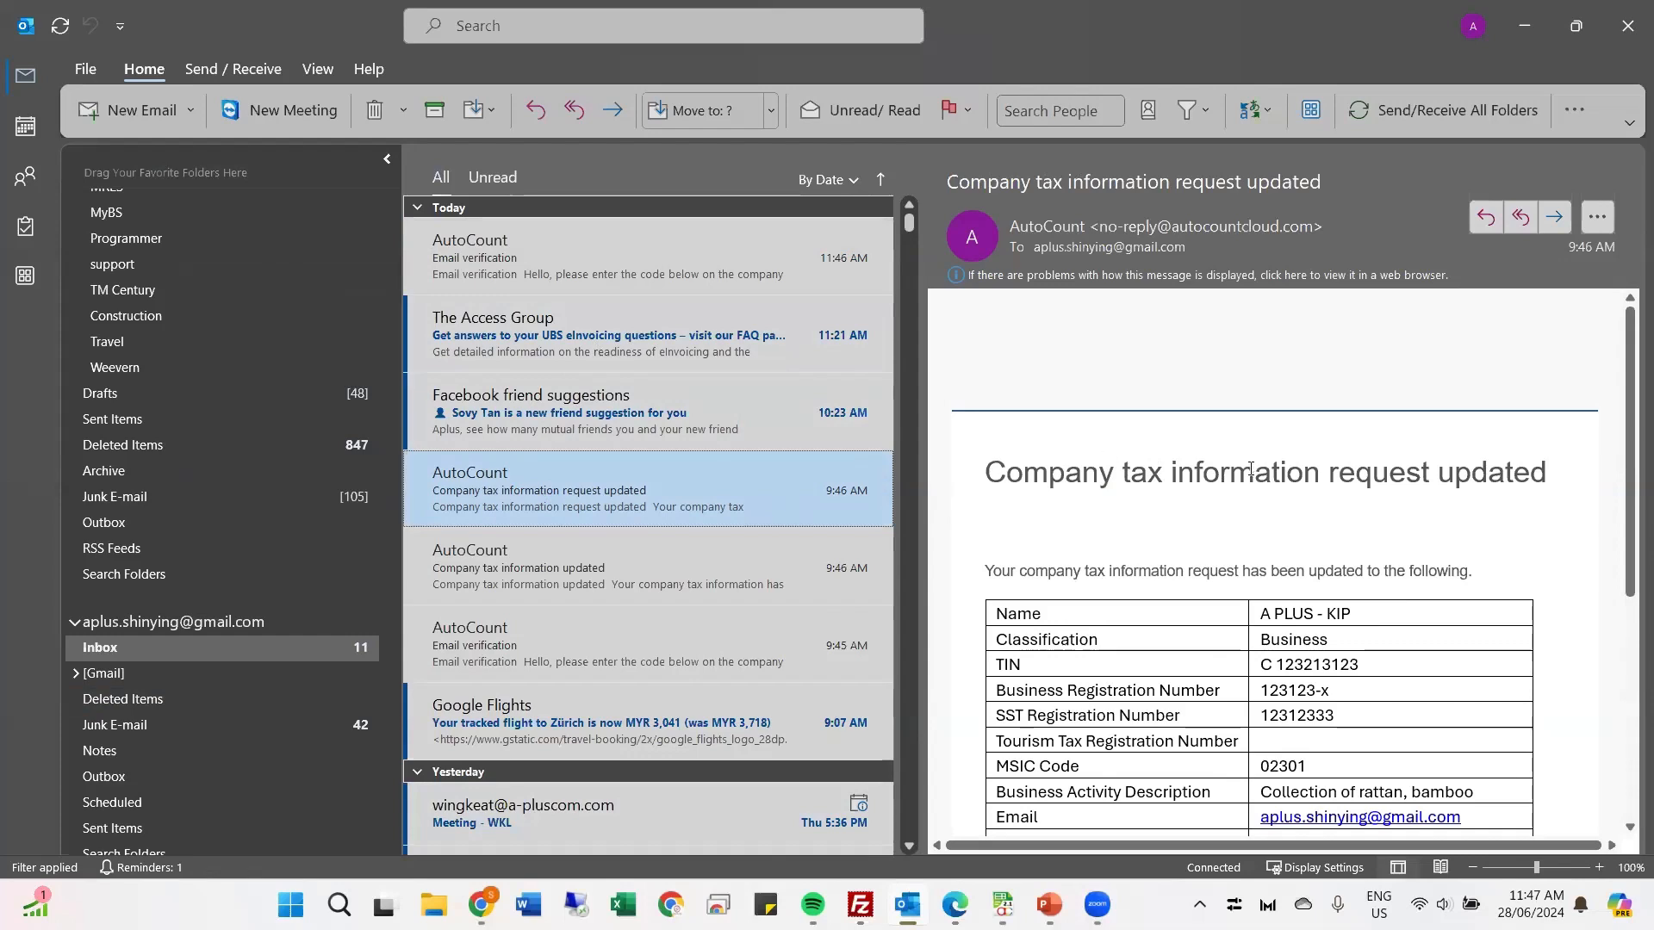
pyautogui.scroll(-3, 1248, 466)
pyautogui.scroll(-3, 1251, 468)
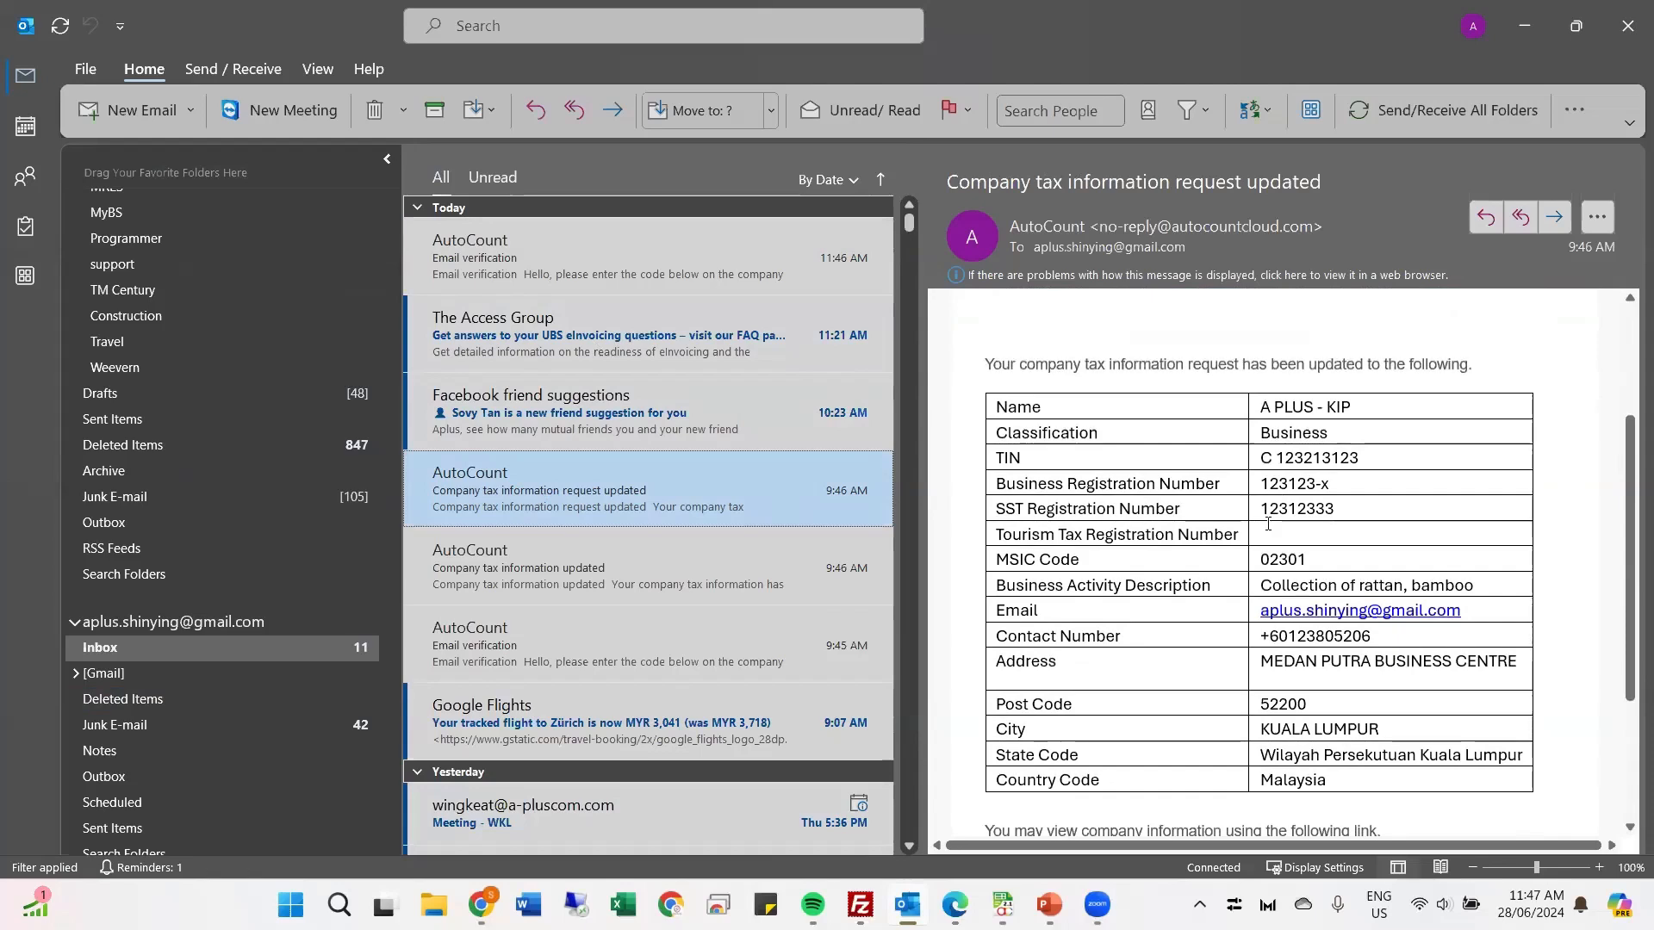
pyautogui.scroll(-3, 1268, 524)
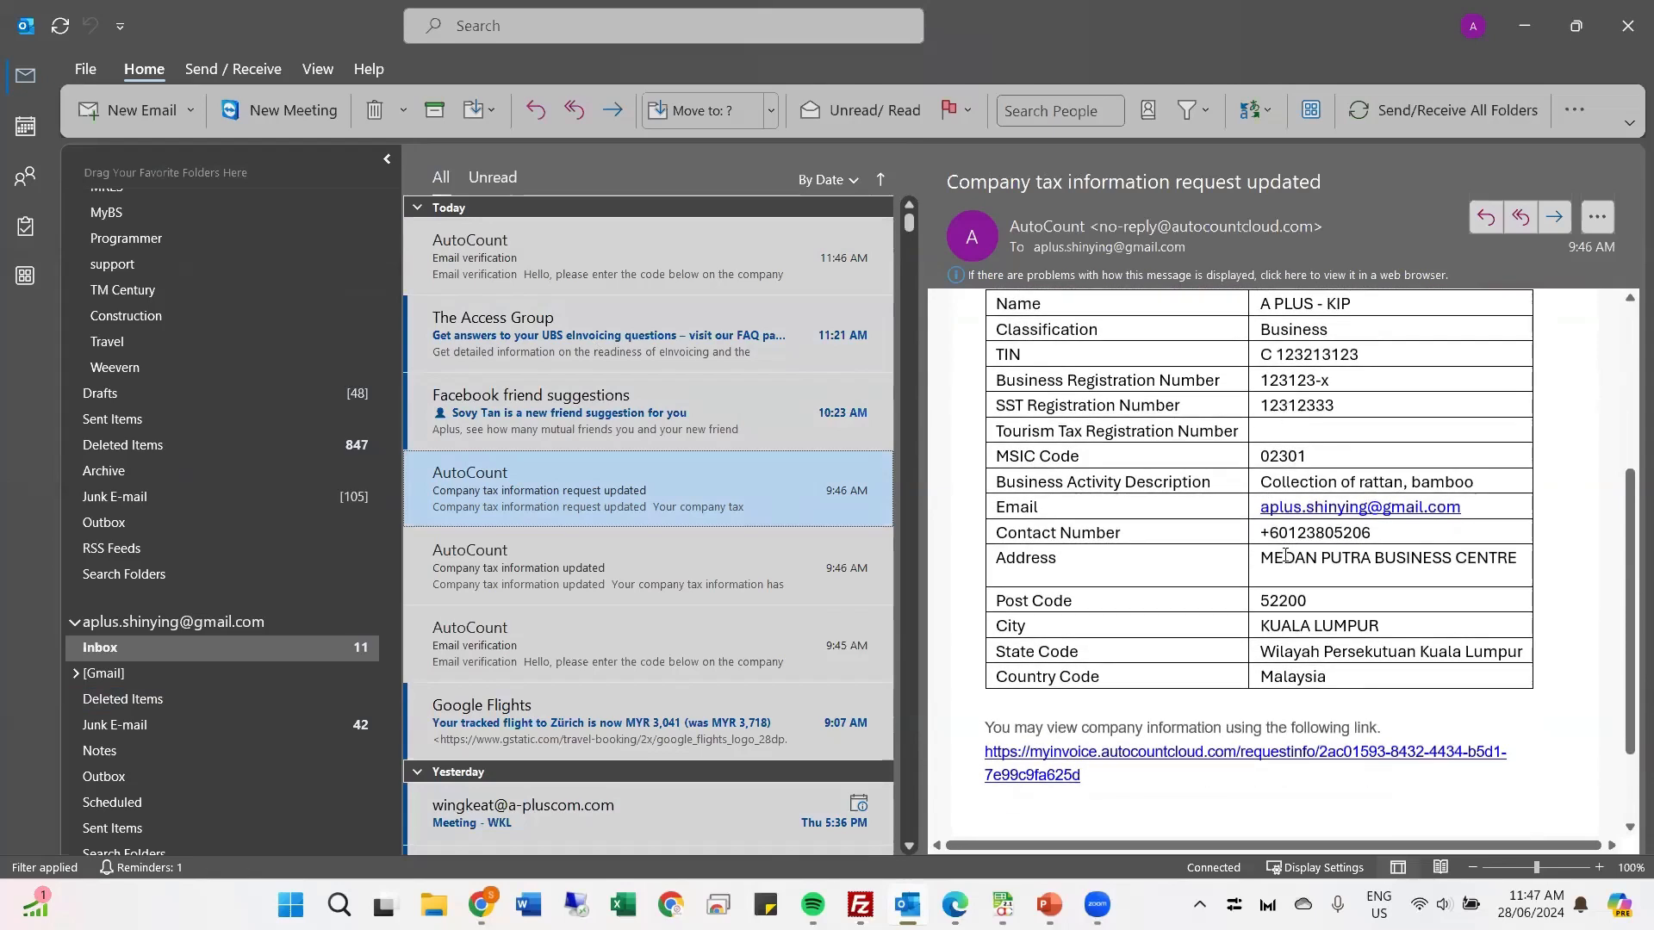
pyautogui.scroll(-3, 1284, 594)
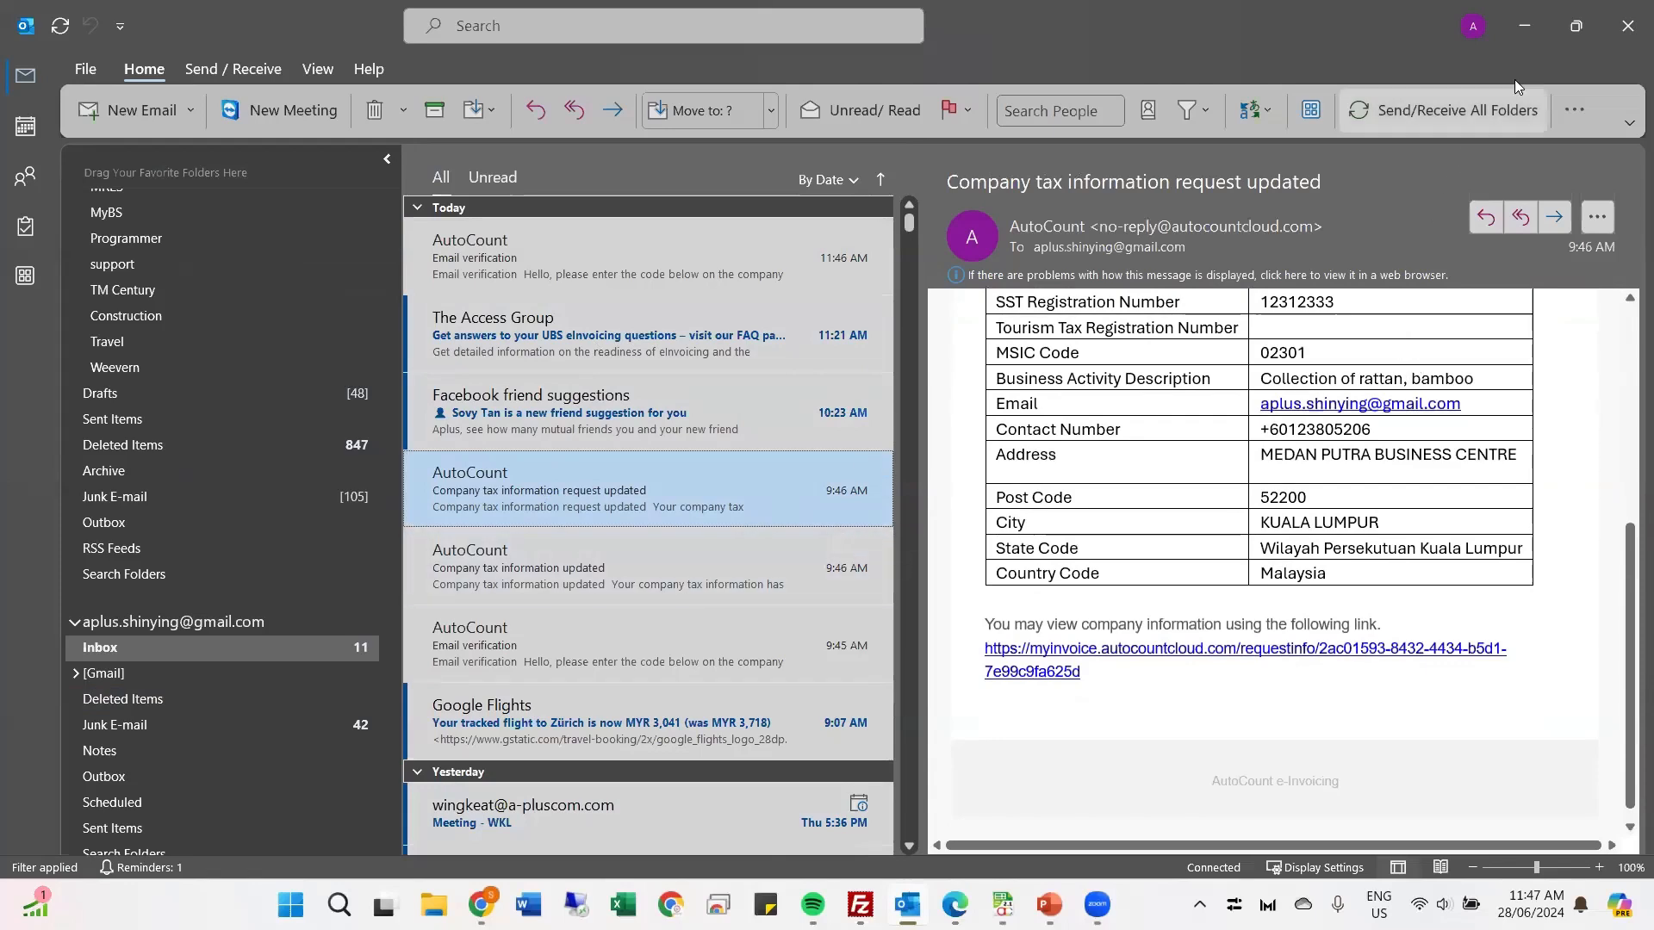
pyautogui.click(1523, 35)
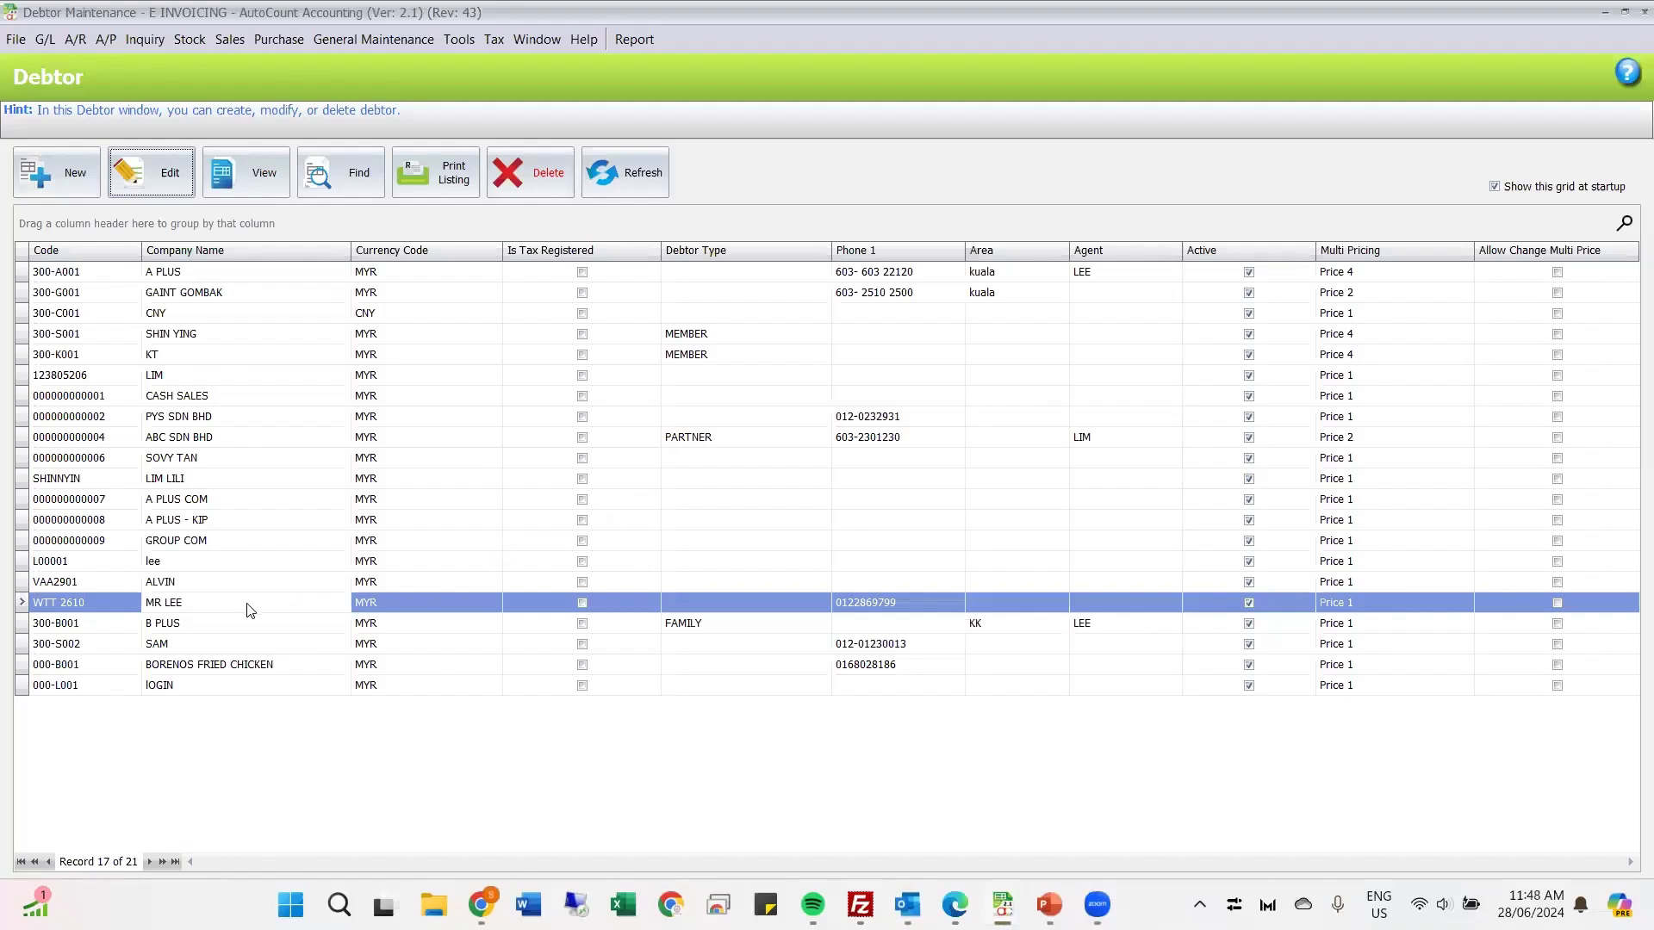
# Step: Edit the selected debtor, get its TIN from the AIP server, and save the retrieved tax entity
pyautogui.click(145, 172)
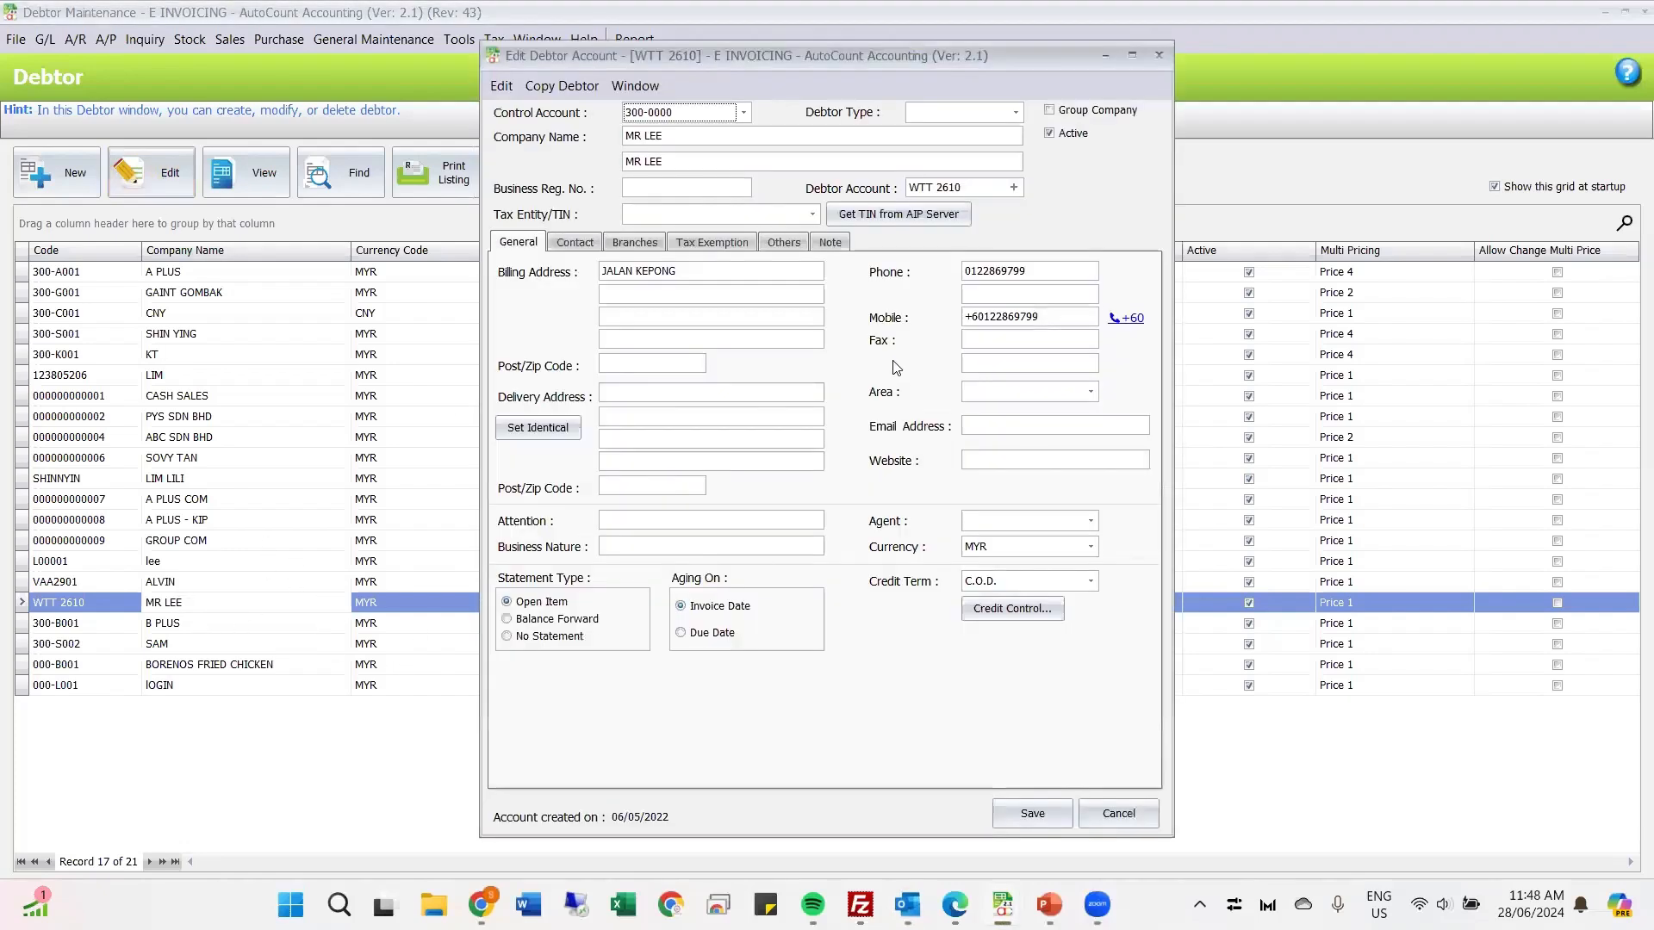
pyautogui.click(881, 216)
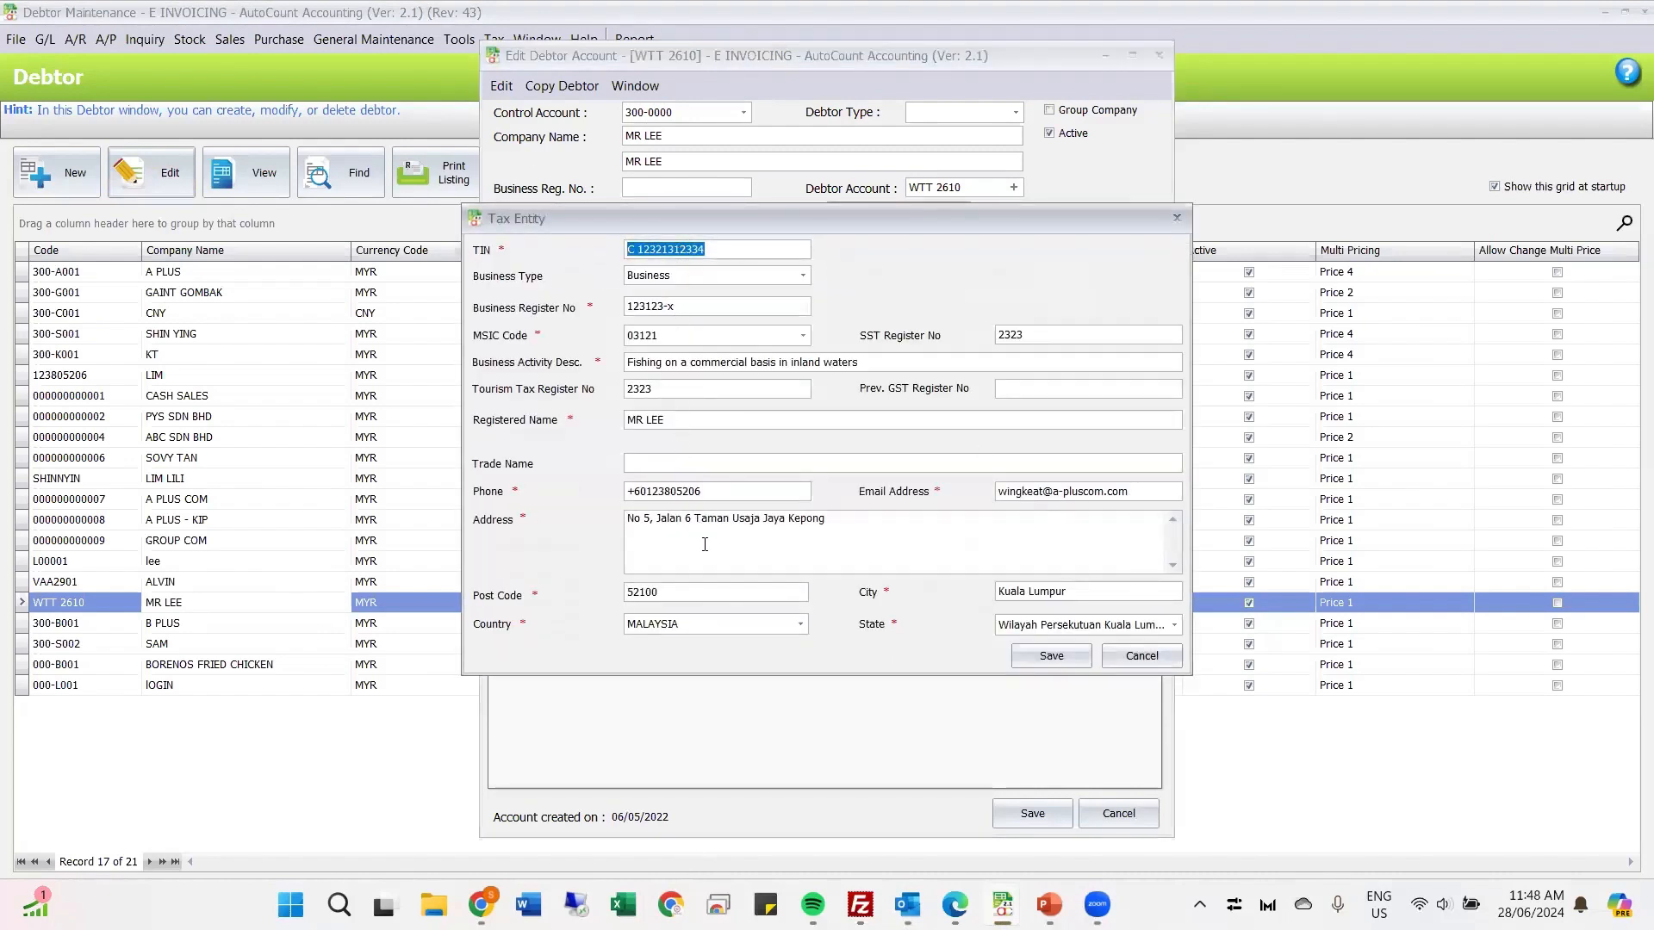
pyautogui.click(1040, 657)
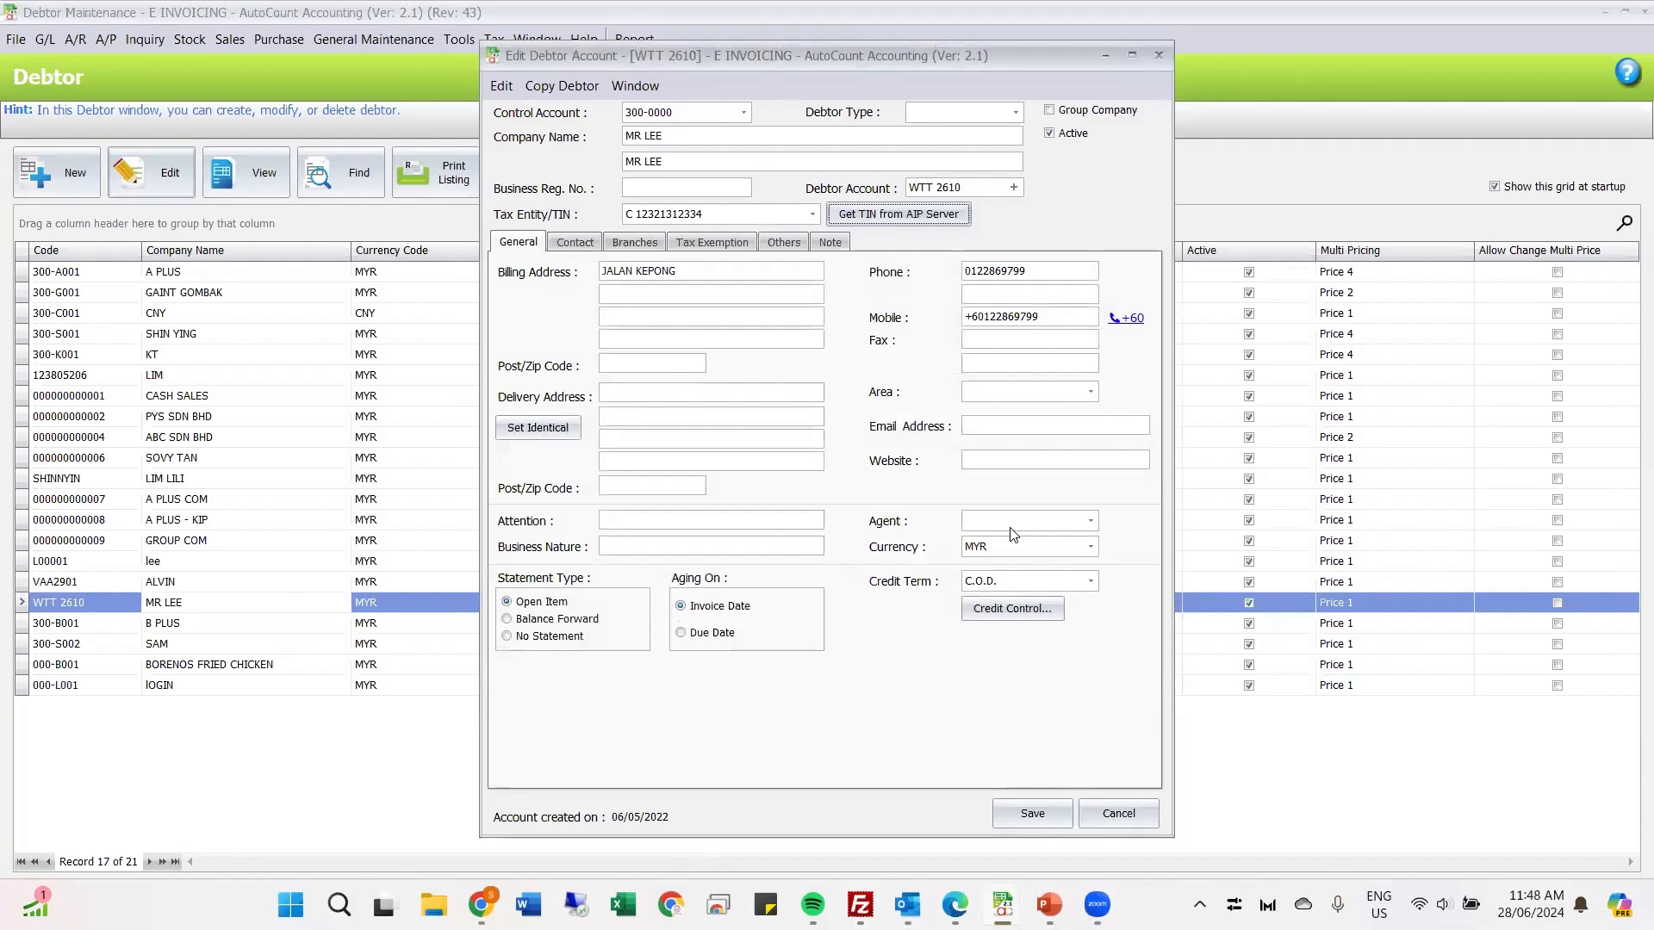
# Step: Save the current debtor, open debtor 300-G001 GAINT GOMBAK for editing, and start its TIN lookup from the AIP server
pyautogui.click(1008, 815)
pyautogui.click(183, 287)
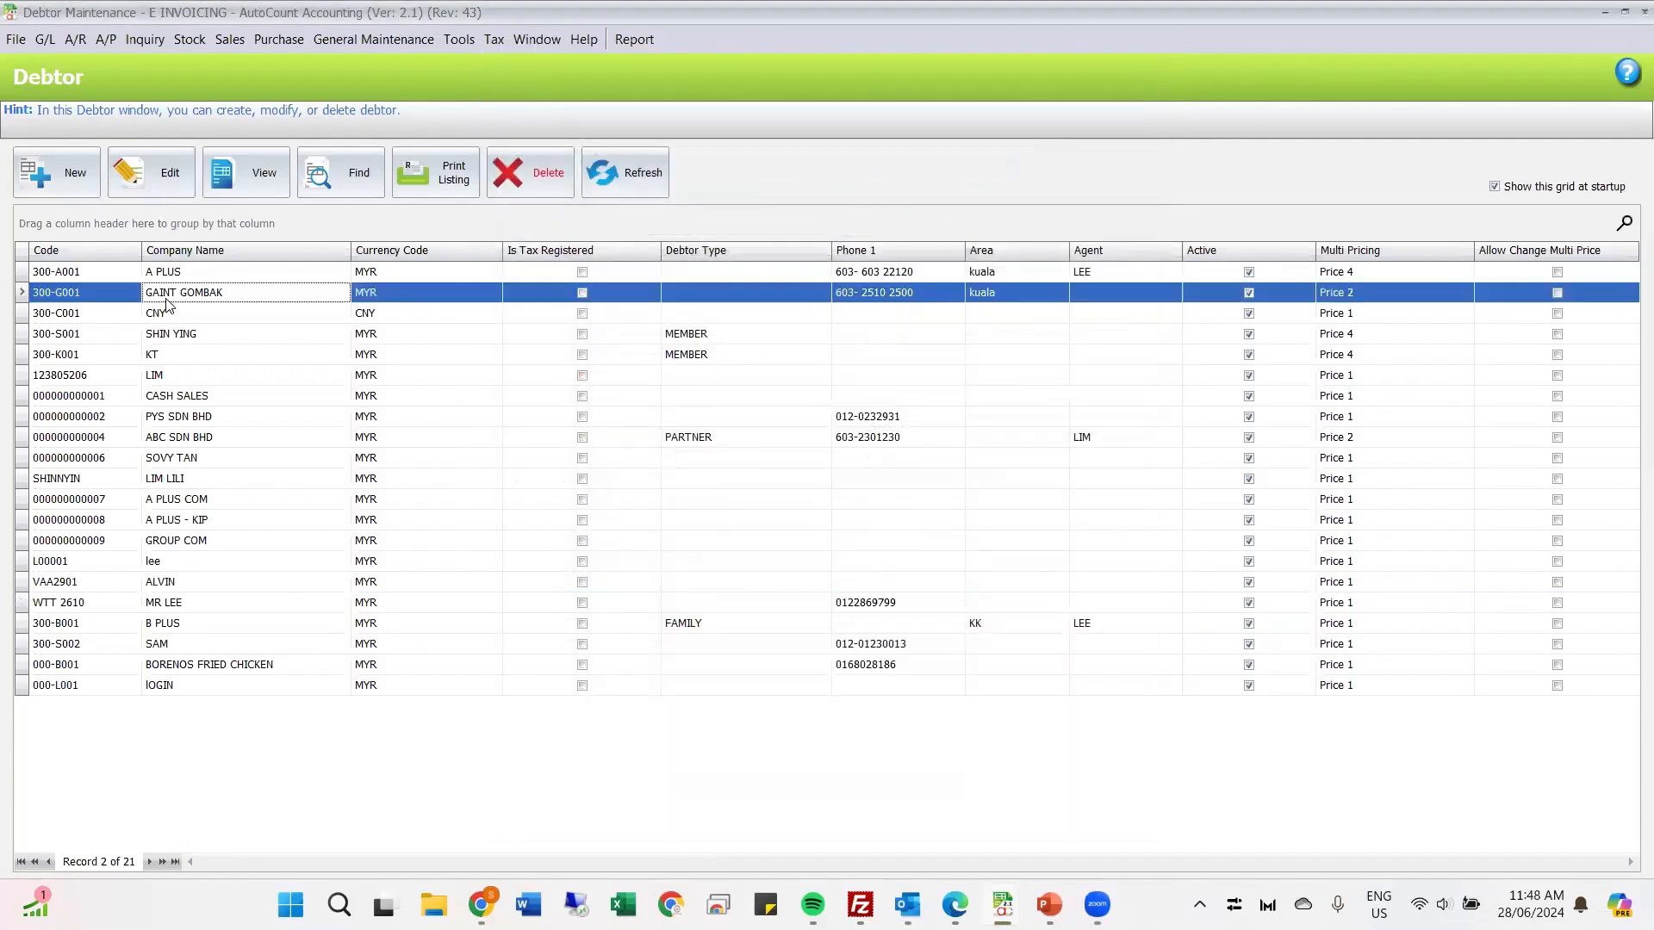
pyautogui.click(156, 181)
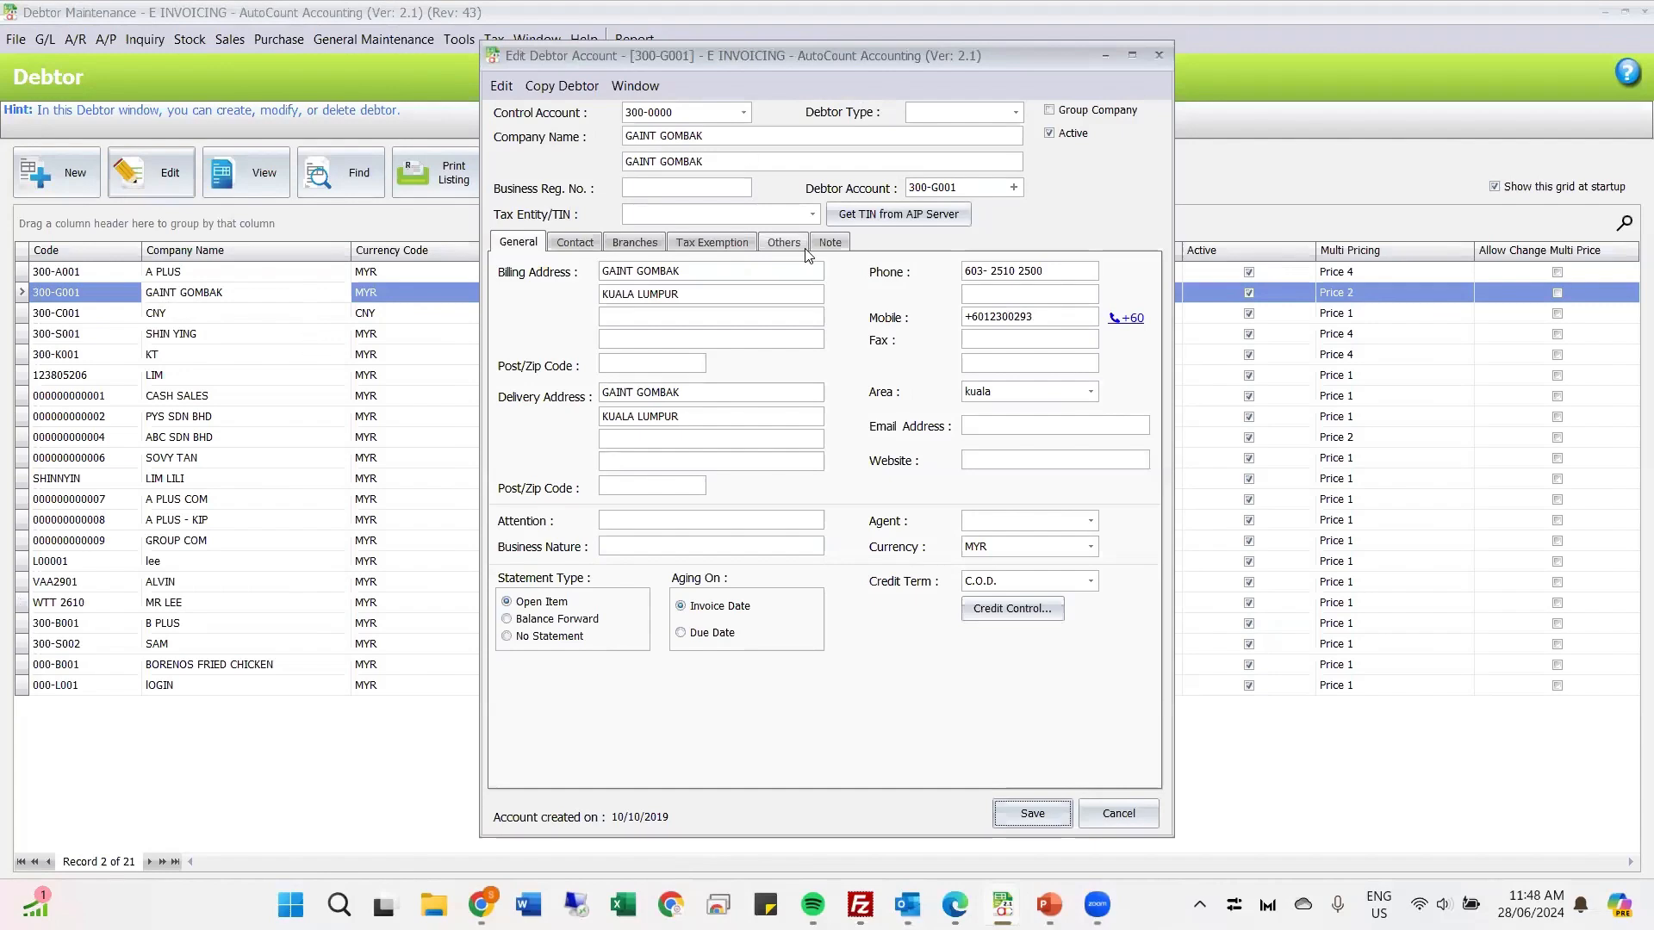
pyautogui.click(839, 213)
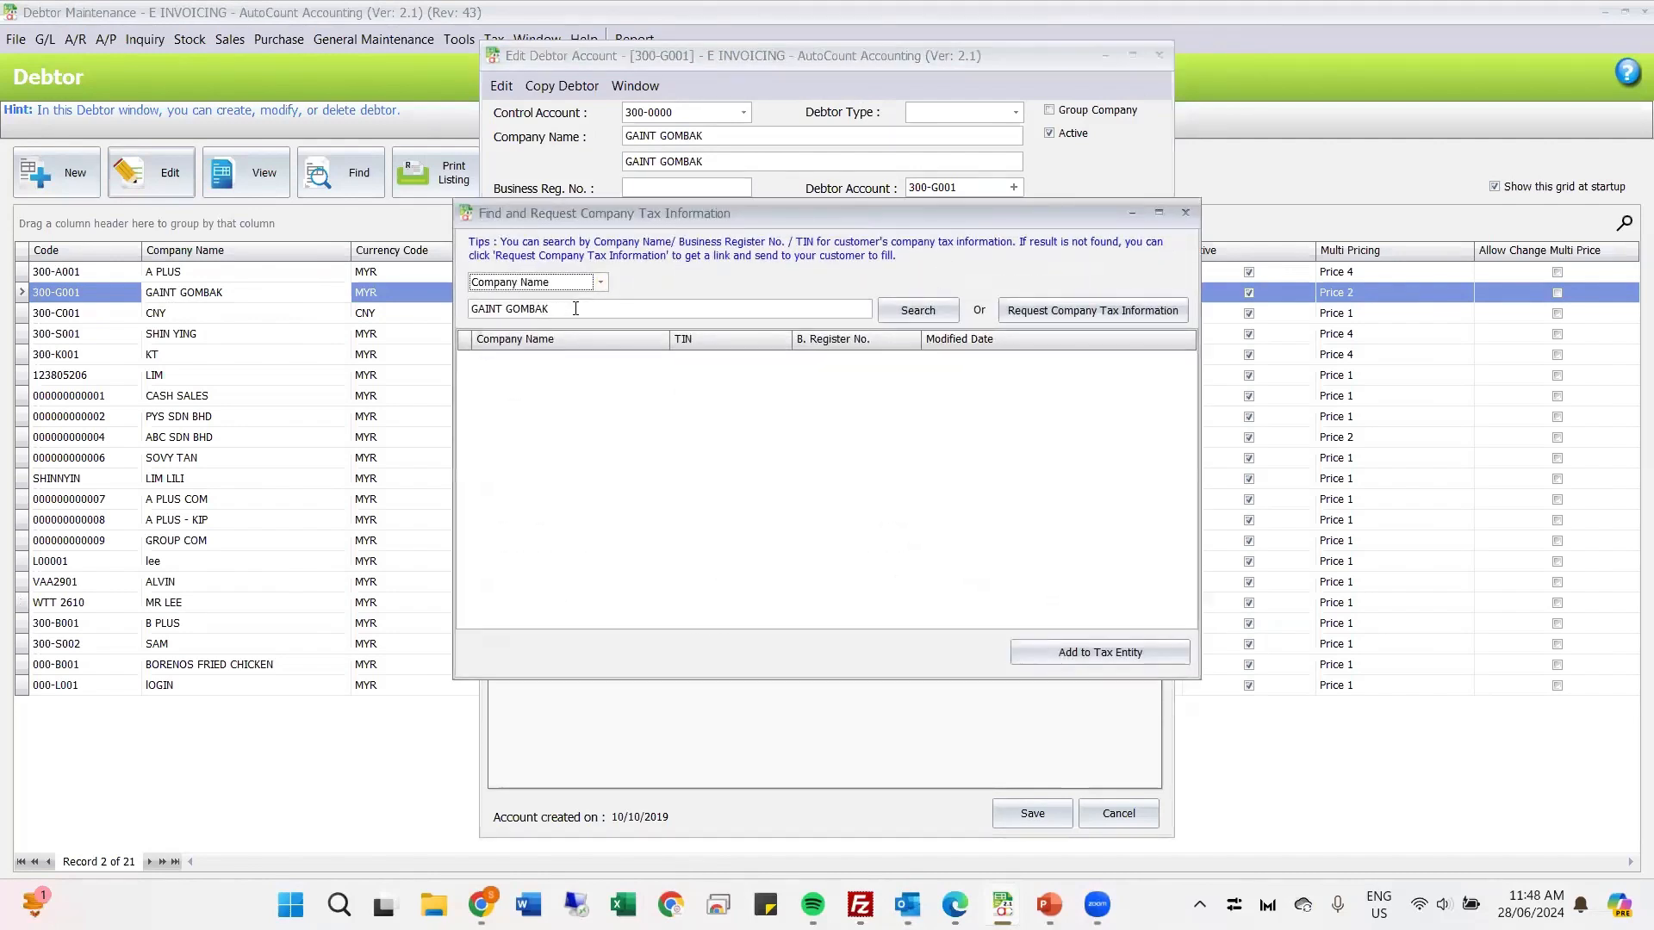
# Step: Search the AIP server by company name for the customer just saved, and examine the matching record's TIN and business register number
pyautogui.moveTo(576, 309); pyautogui.dragTo(432, 301)
pyautogui.click(918, 310)
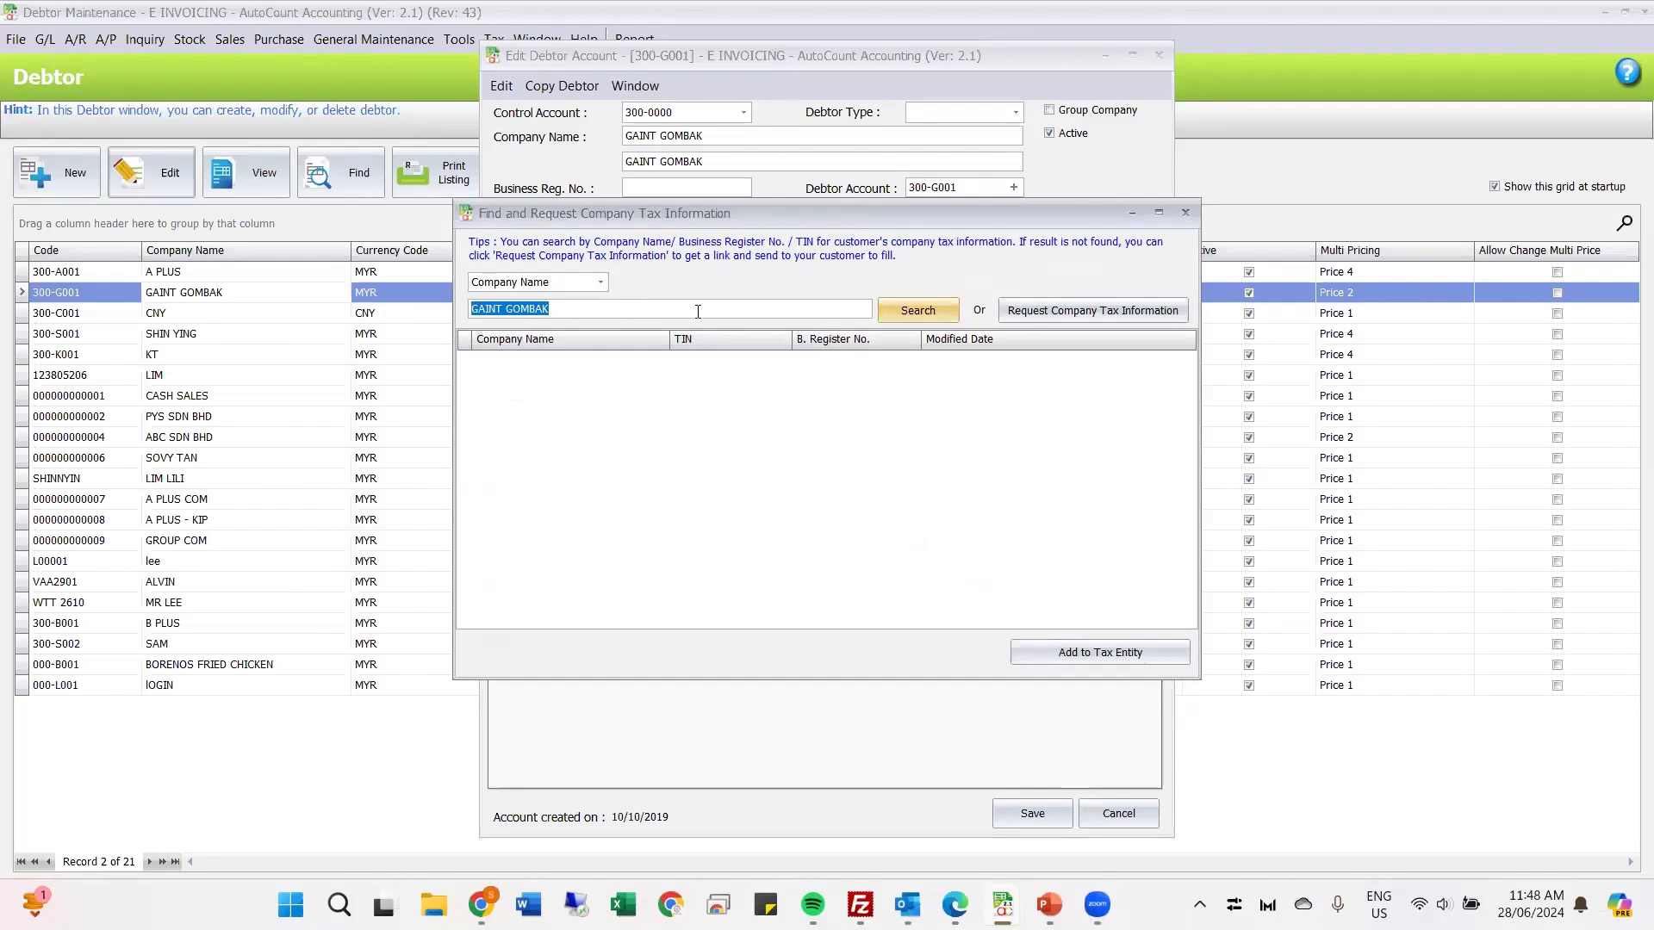
pyautogui.write('MR LEE')
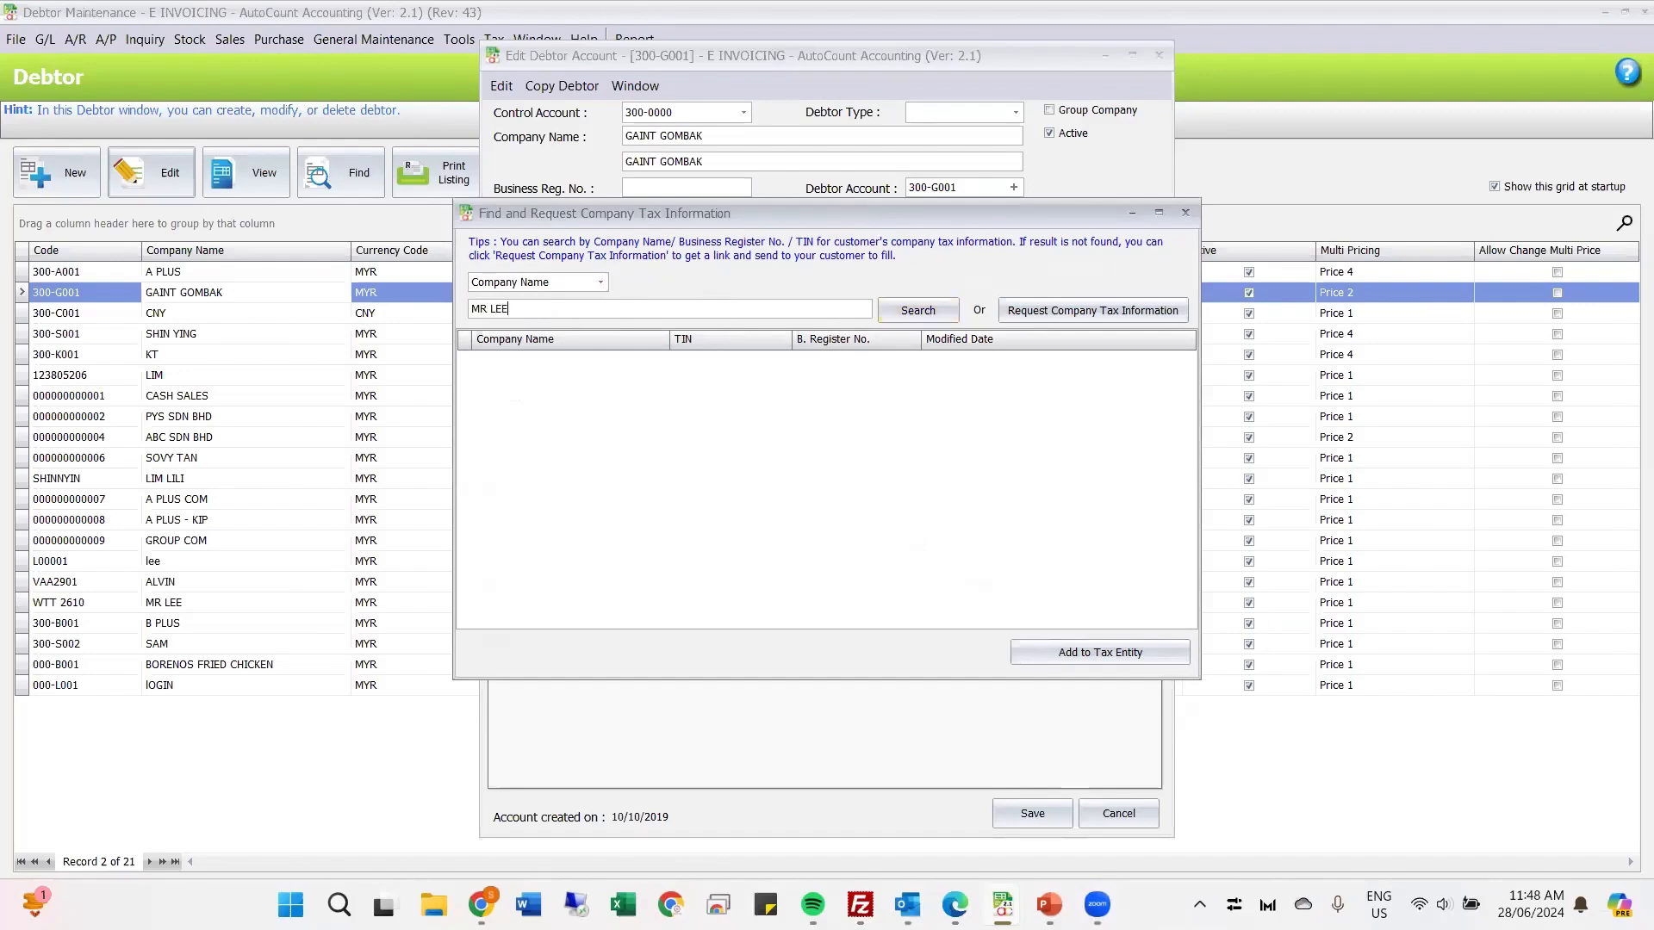
pyautogui.click(937, 312)
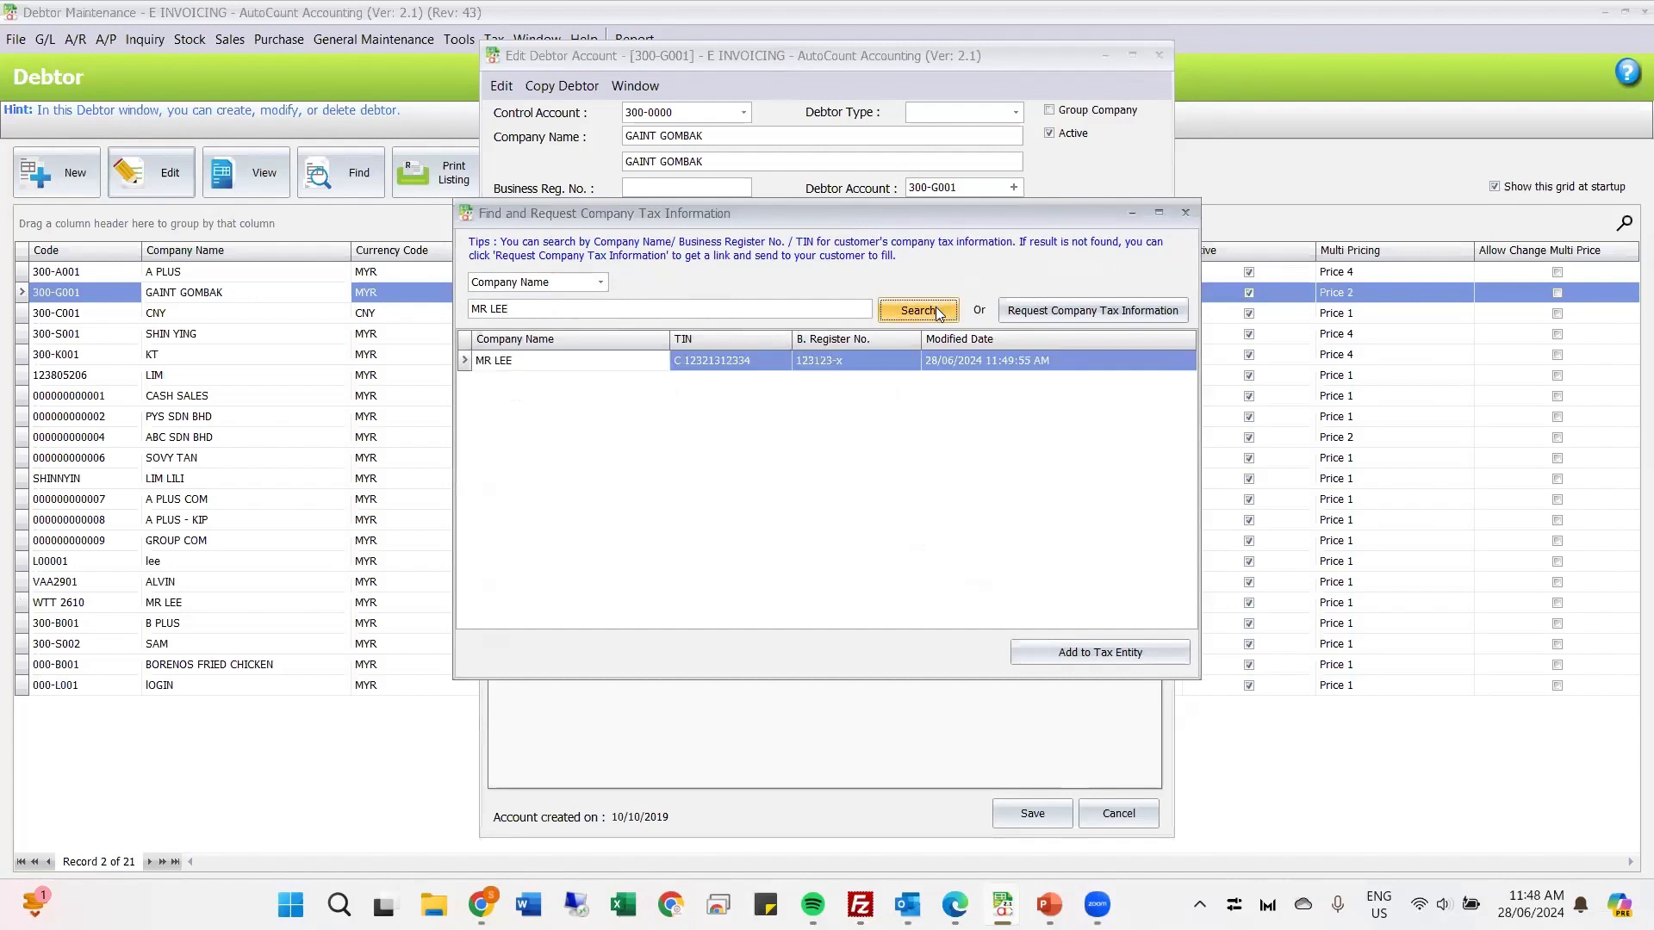
pyautogui.click(660, 362)
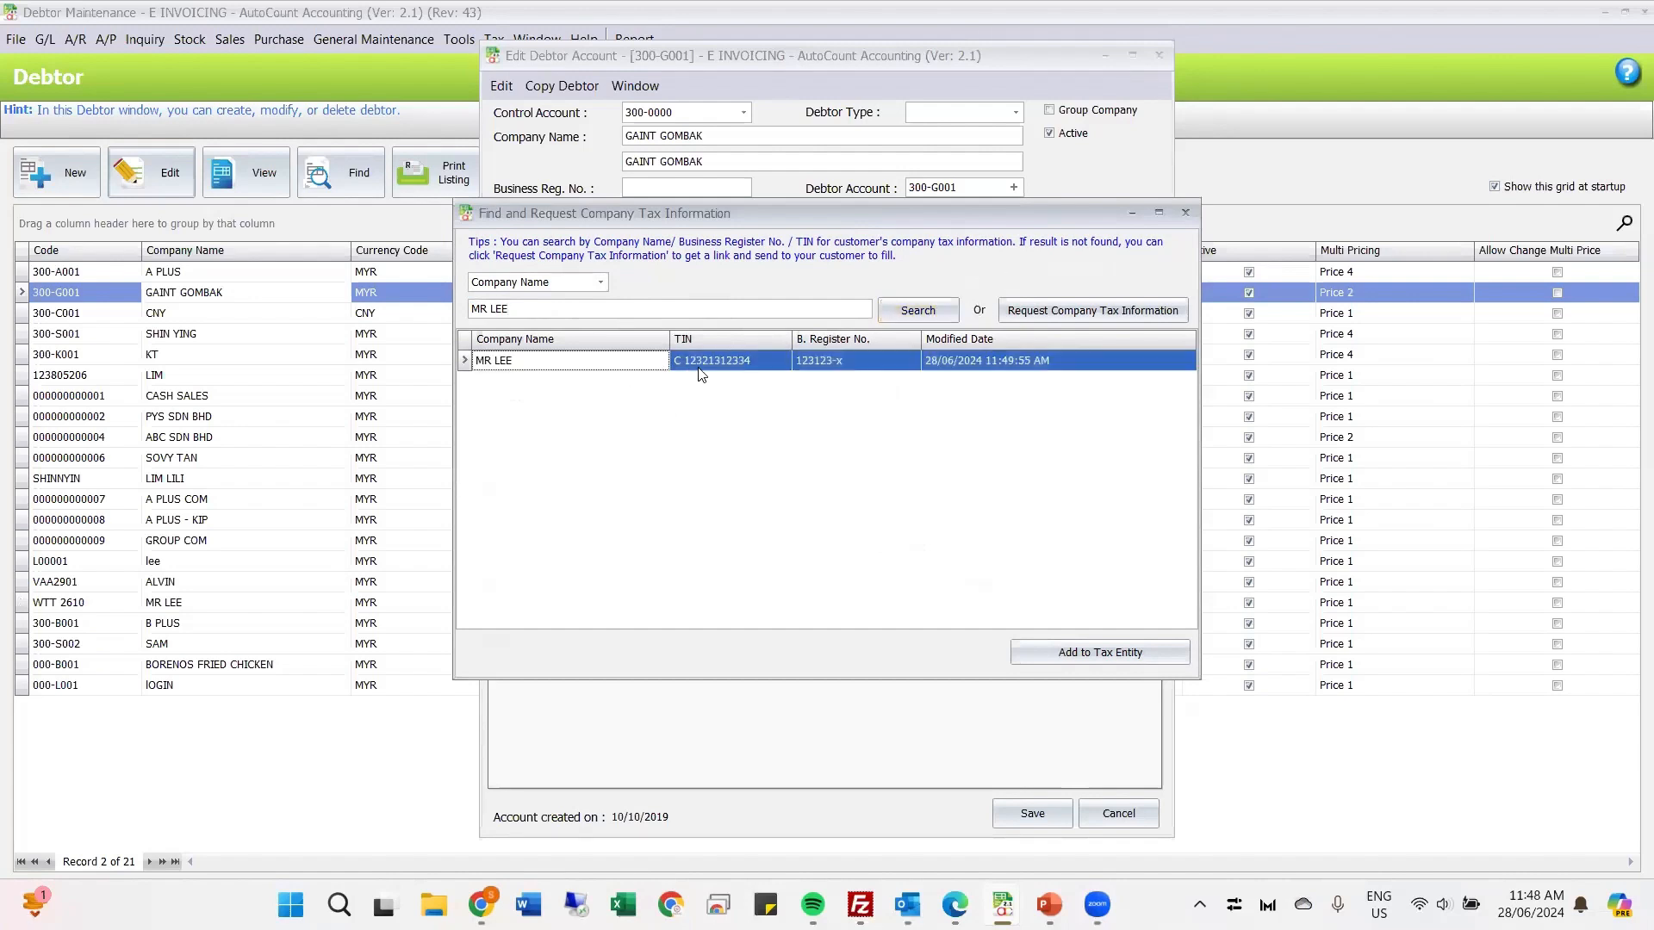
pyautogui.click(696, 368)
pyautogui.click(842, 366)
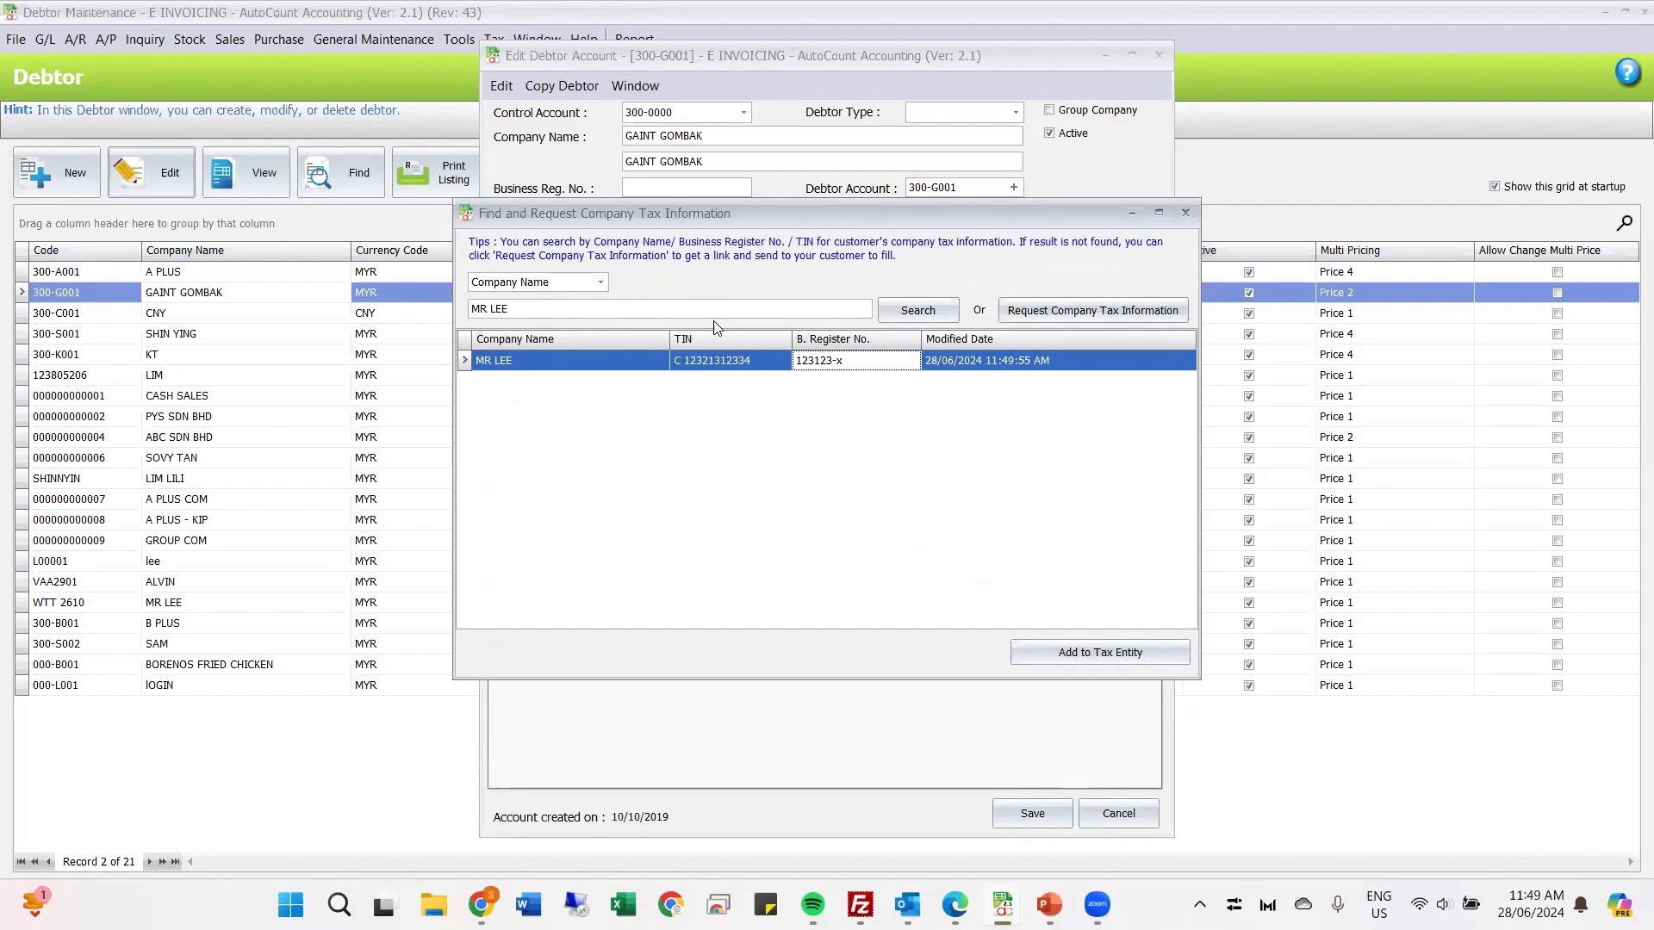
pyautogui.click(673, 310)
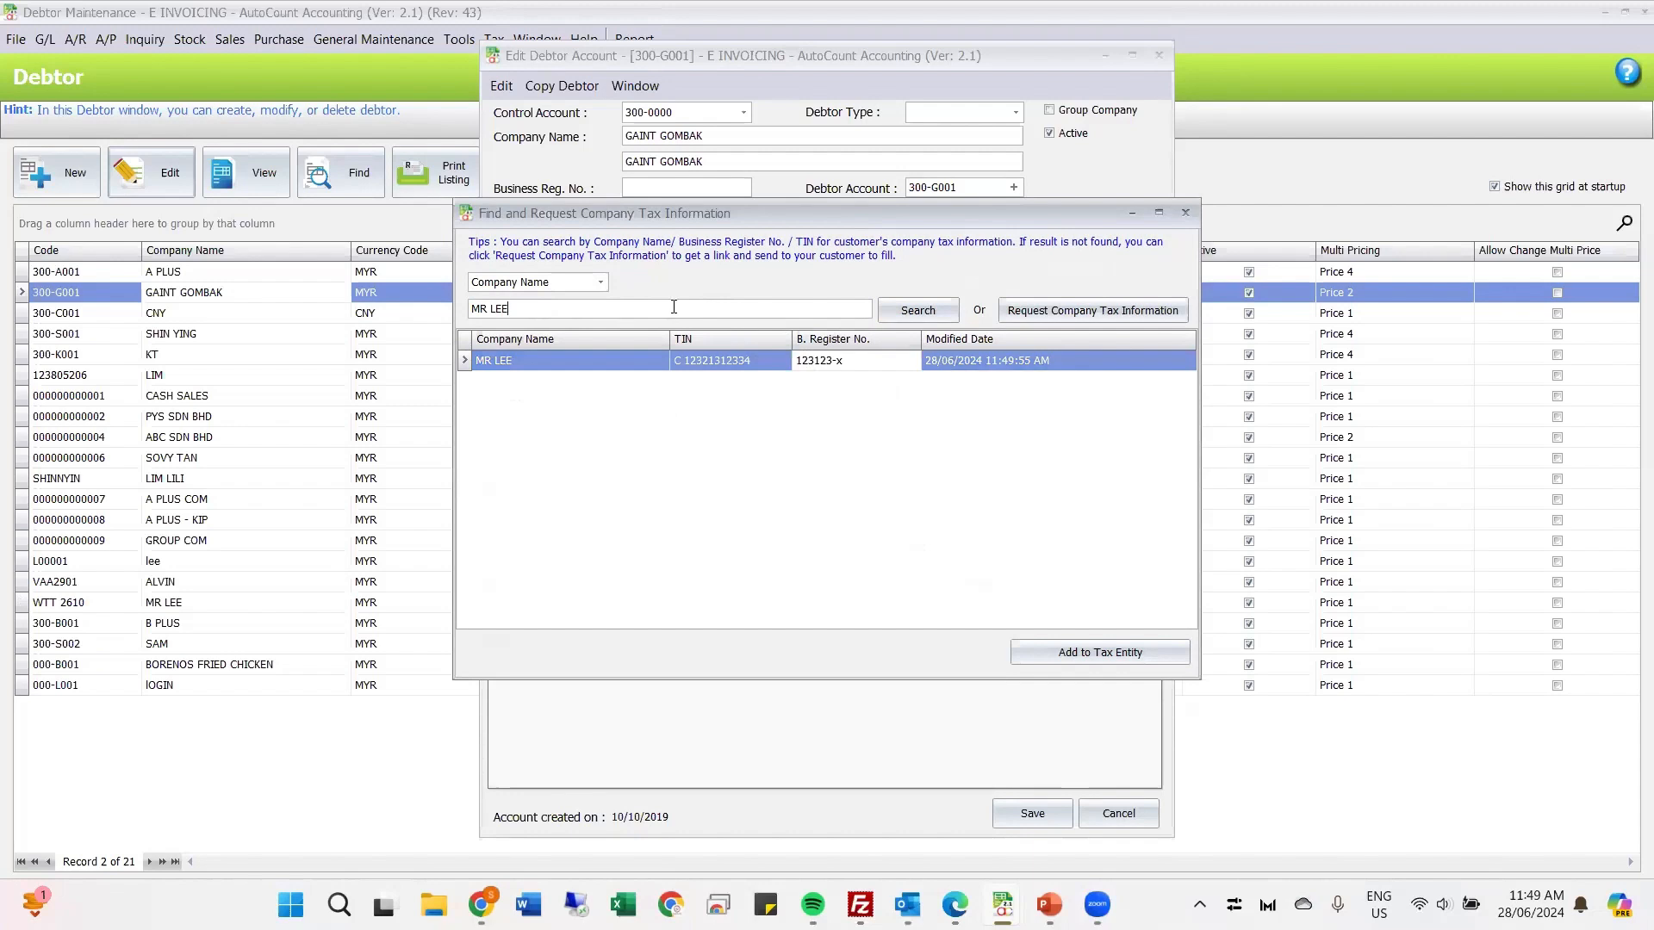
pyautogui.click(745, 366)
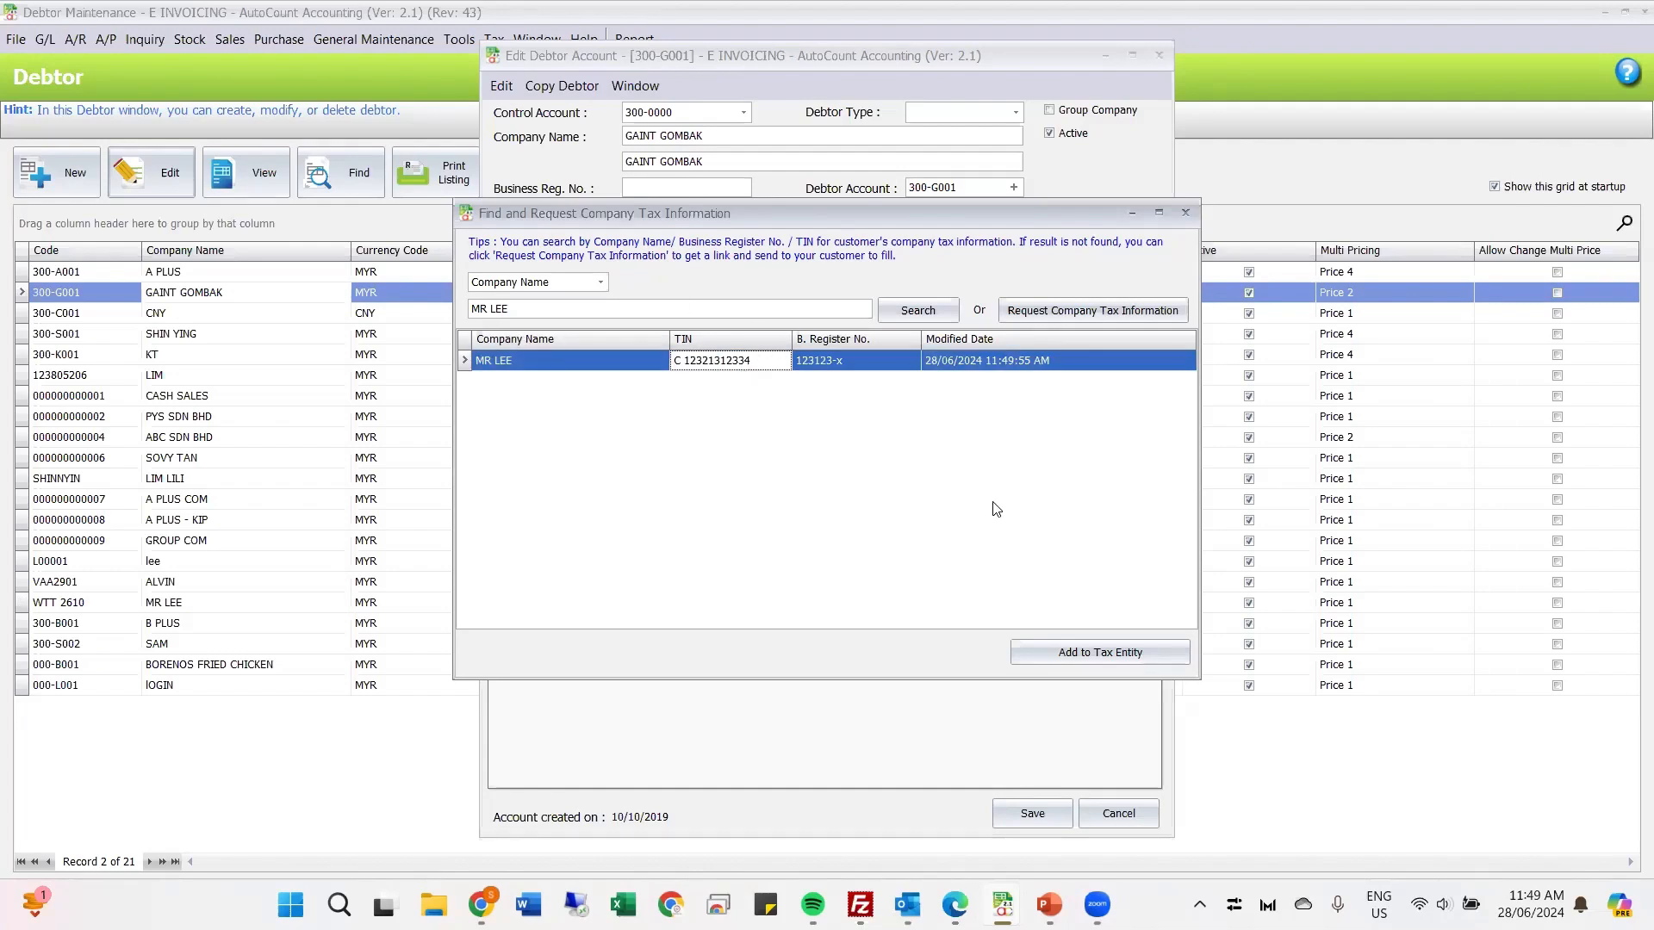
# Step: Try to save the found record as a new tax entity for GAINT GOMBAK, and discard the entry
pyautogui.click(894, 653)
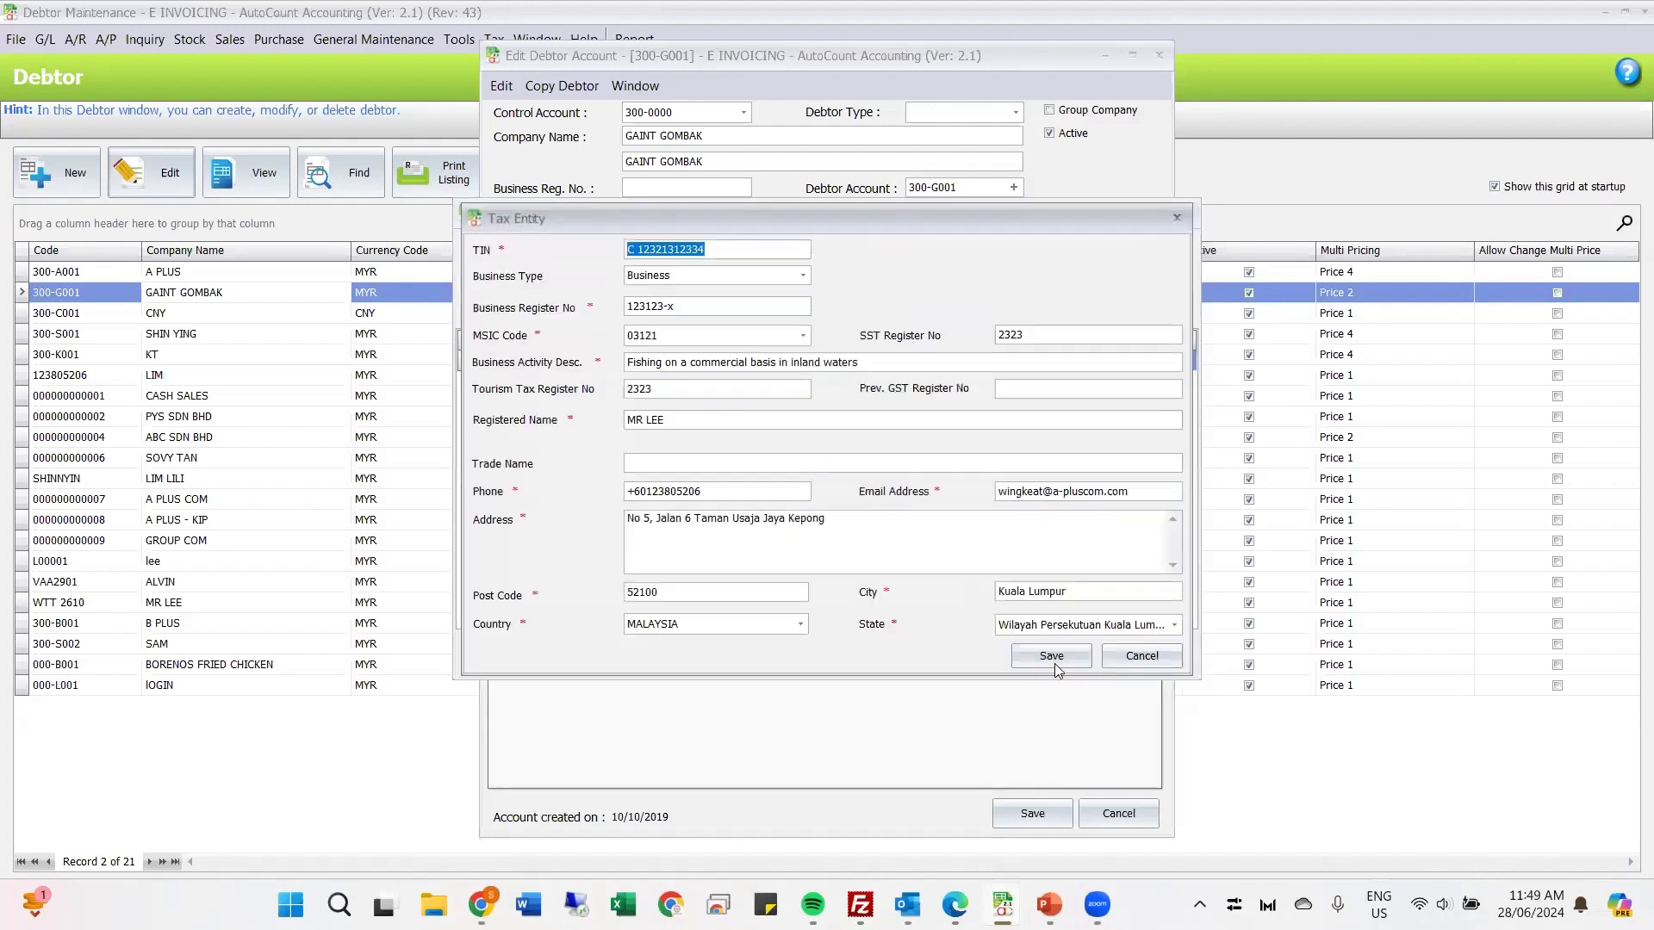
pyautogui.click(1061, 655)
pyautogui.click(827, 479)
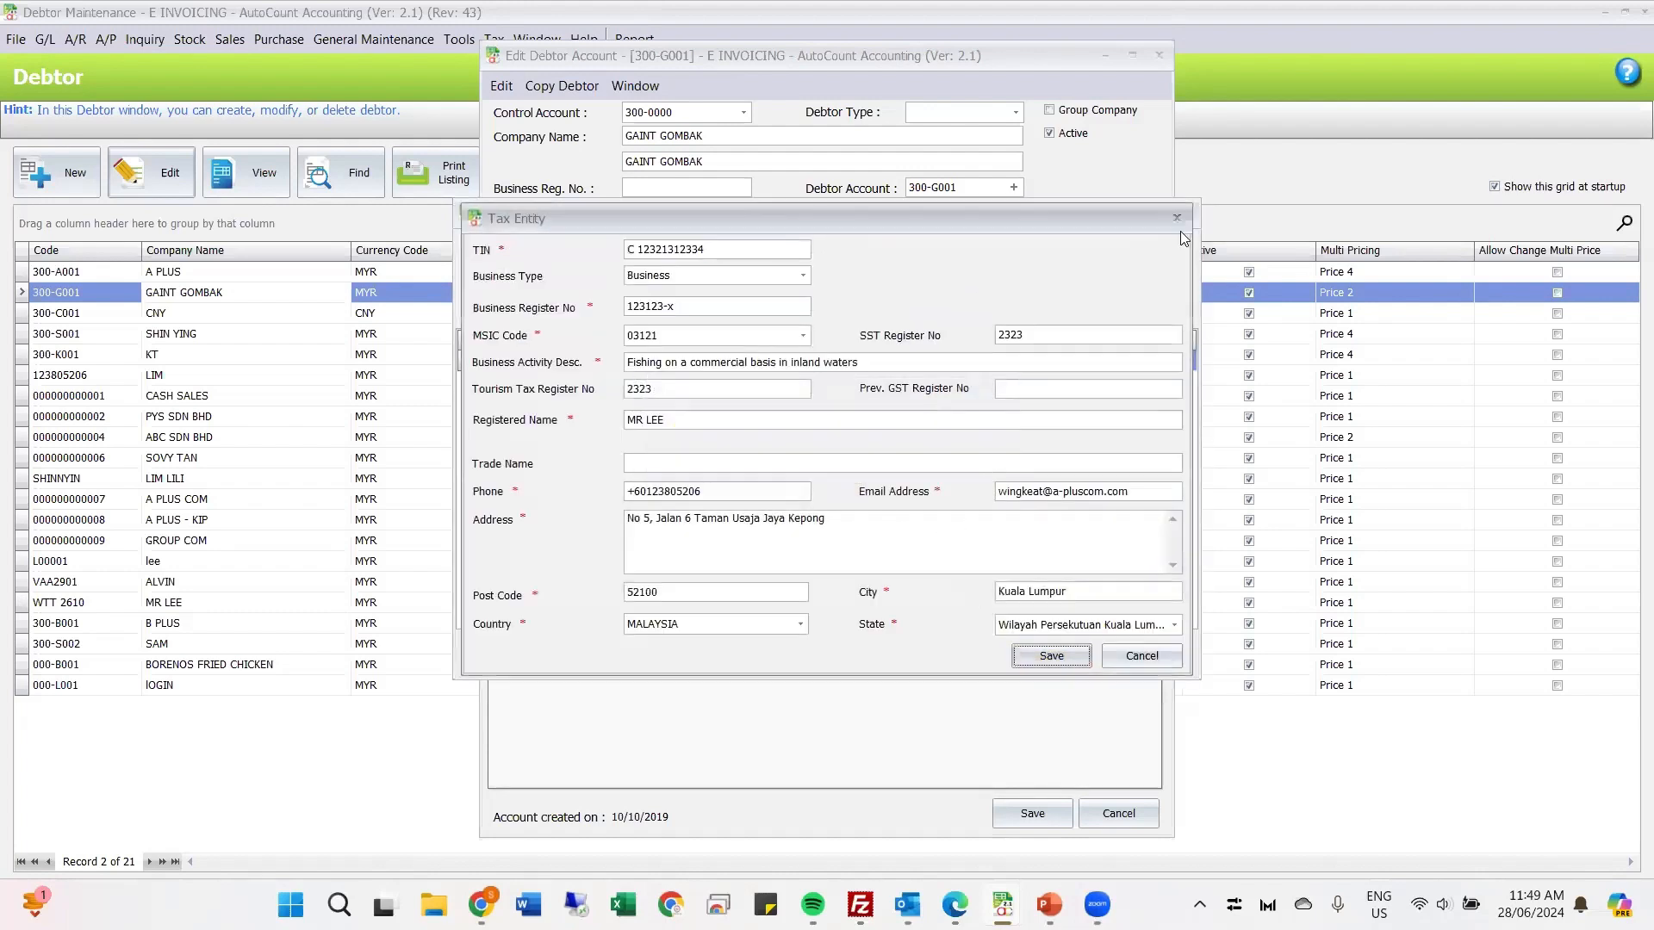
pyautogui.click(1179, 221)
pyautogui.click(946, 480)
pyautogui.click(1030, 662)
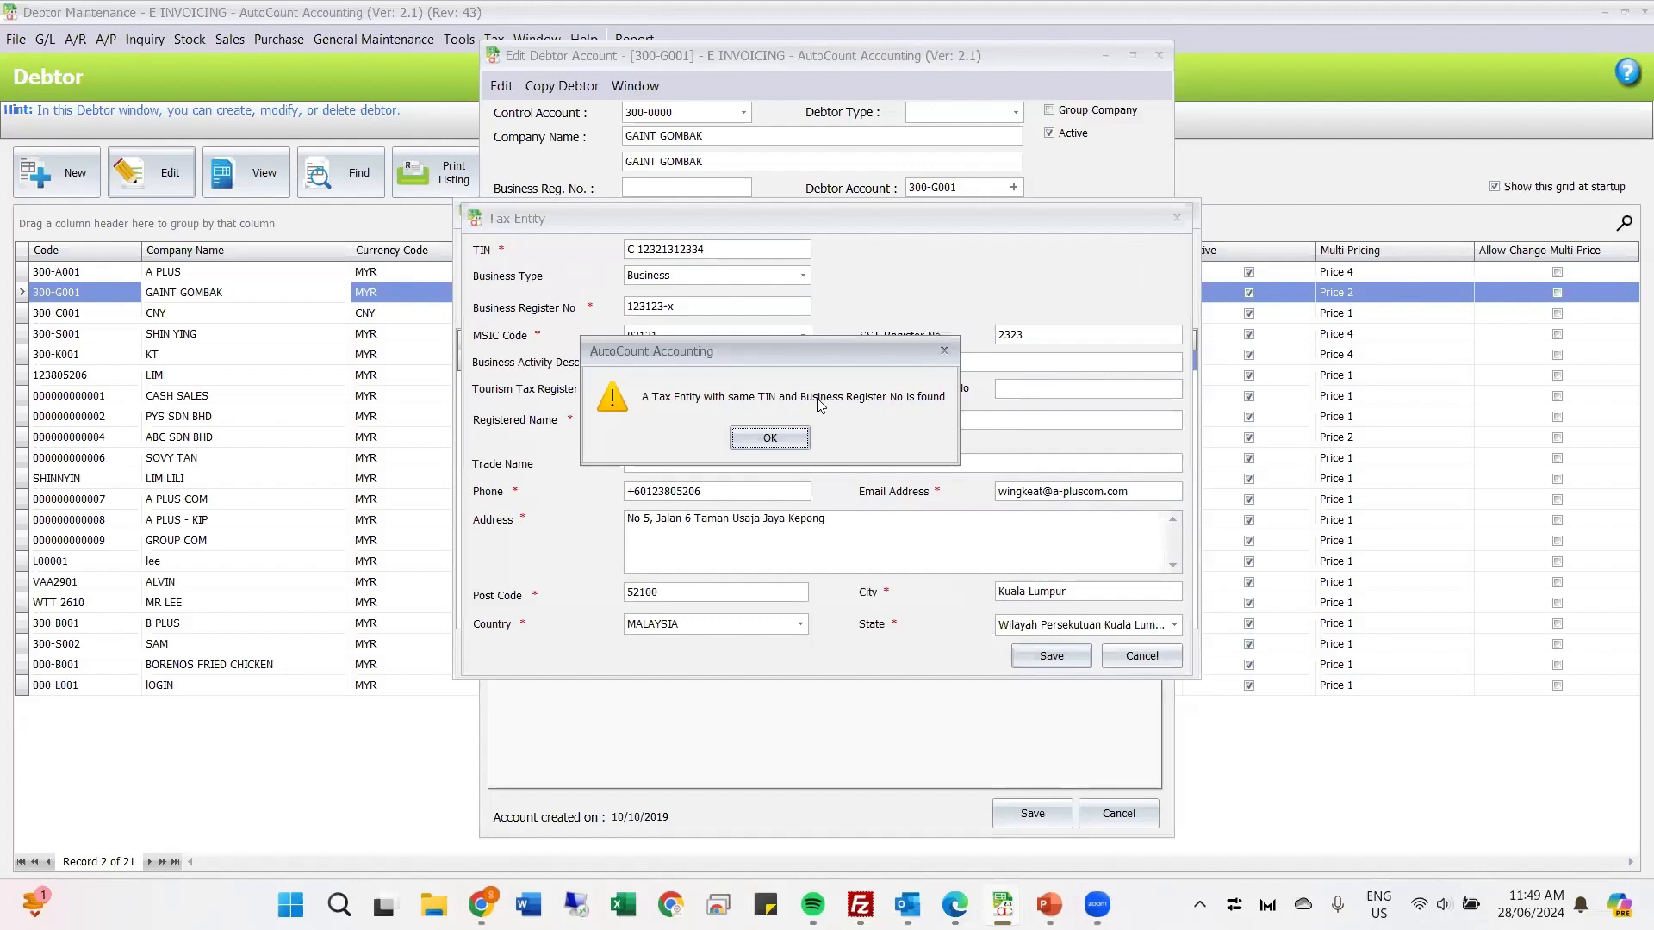
pyautogui.click(761, 440)
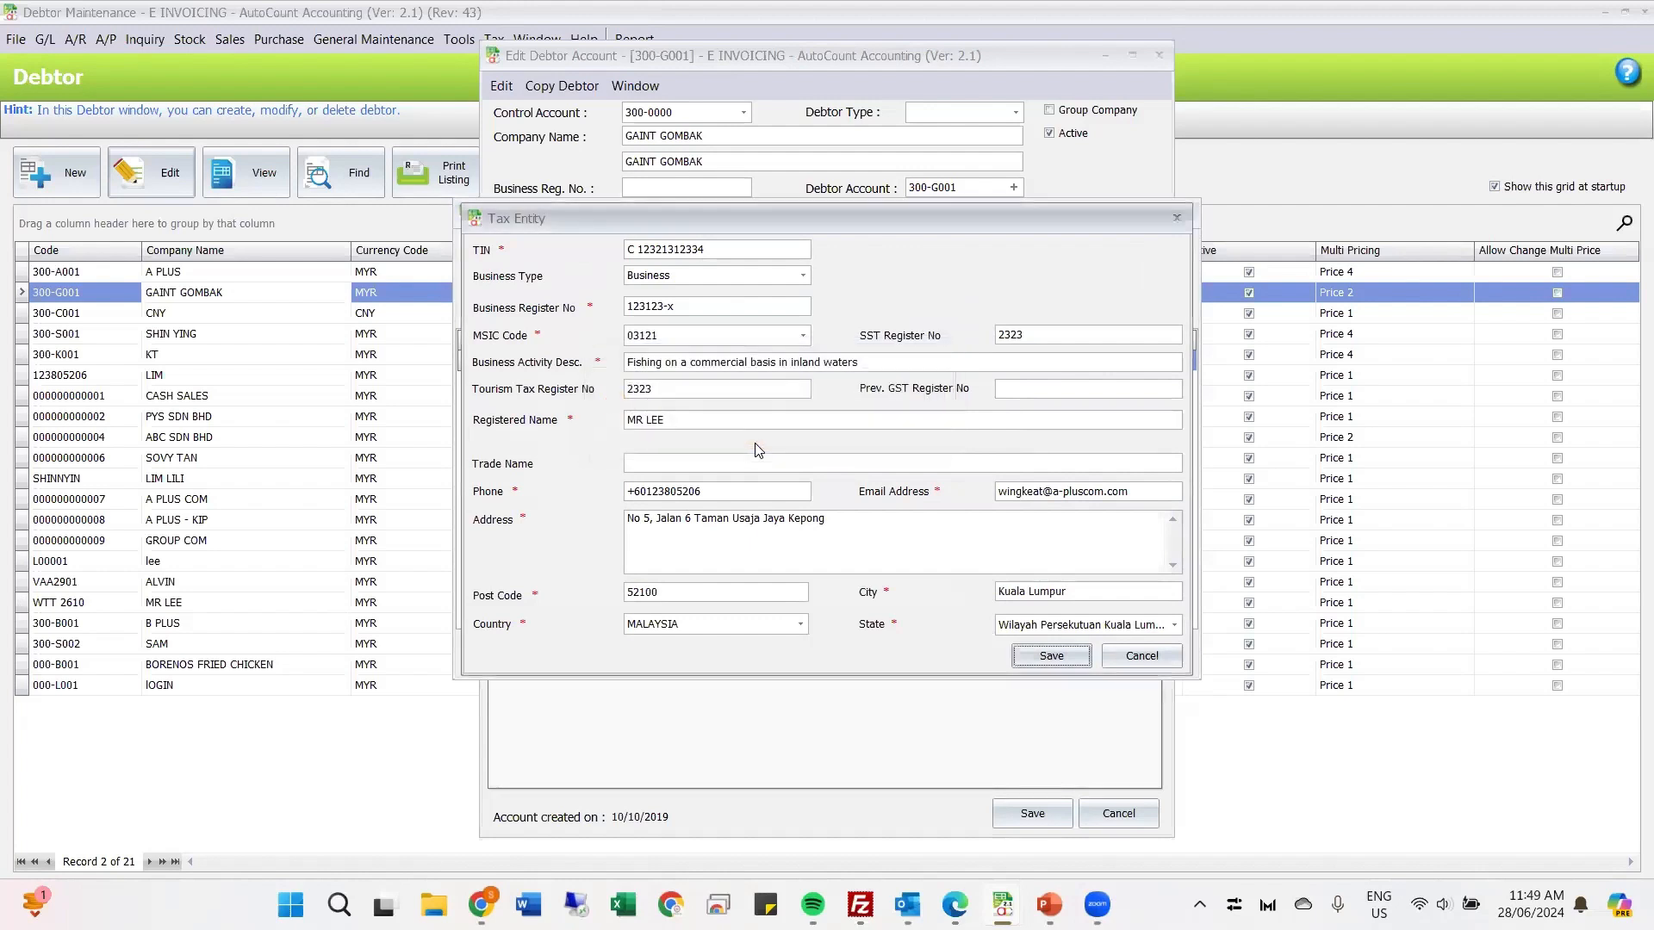
pyautogui.click(1159, 663)
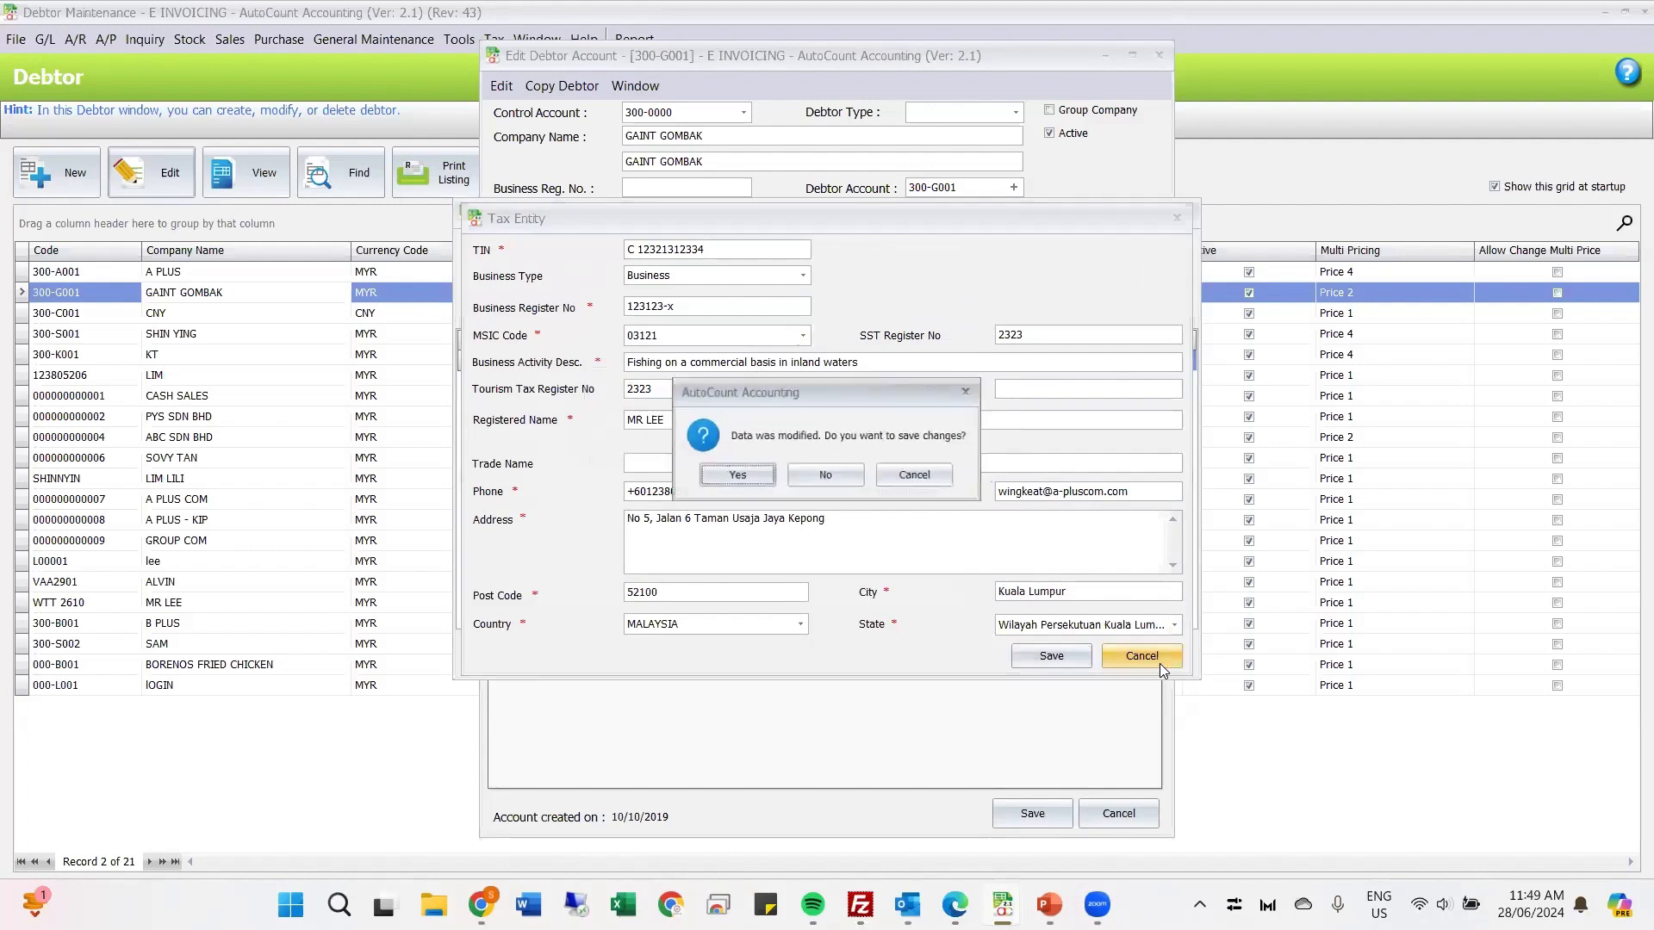
pyautogui.click(827, 478)
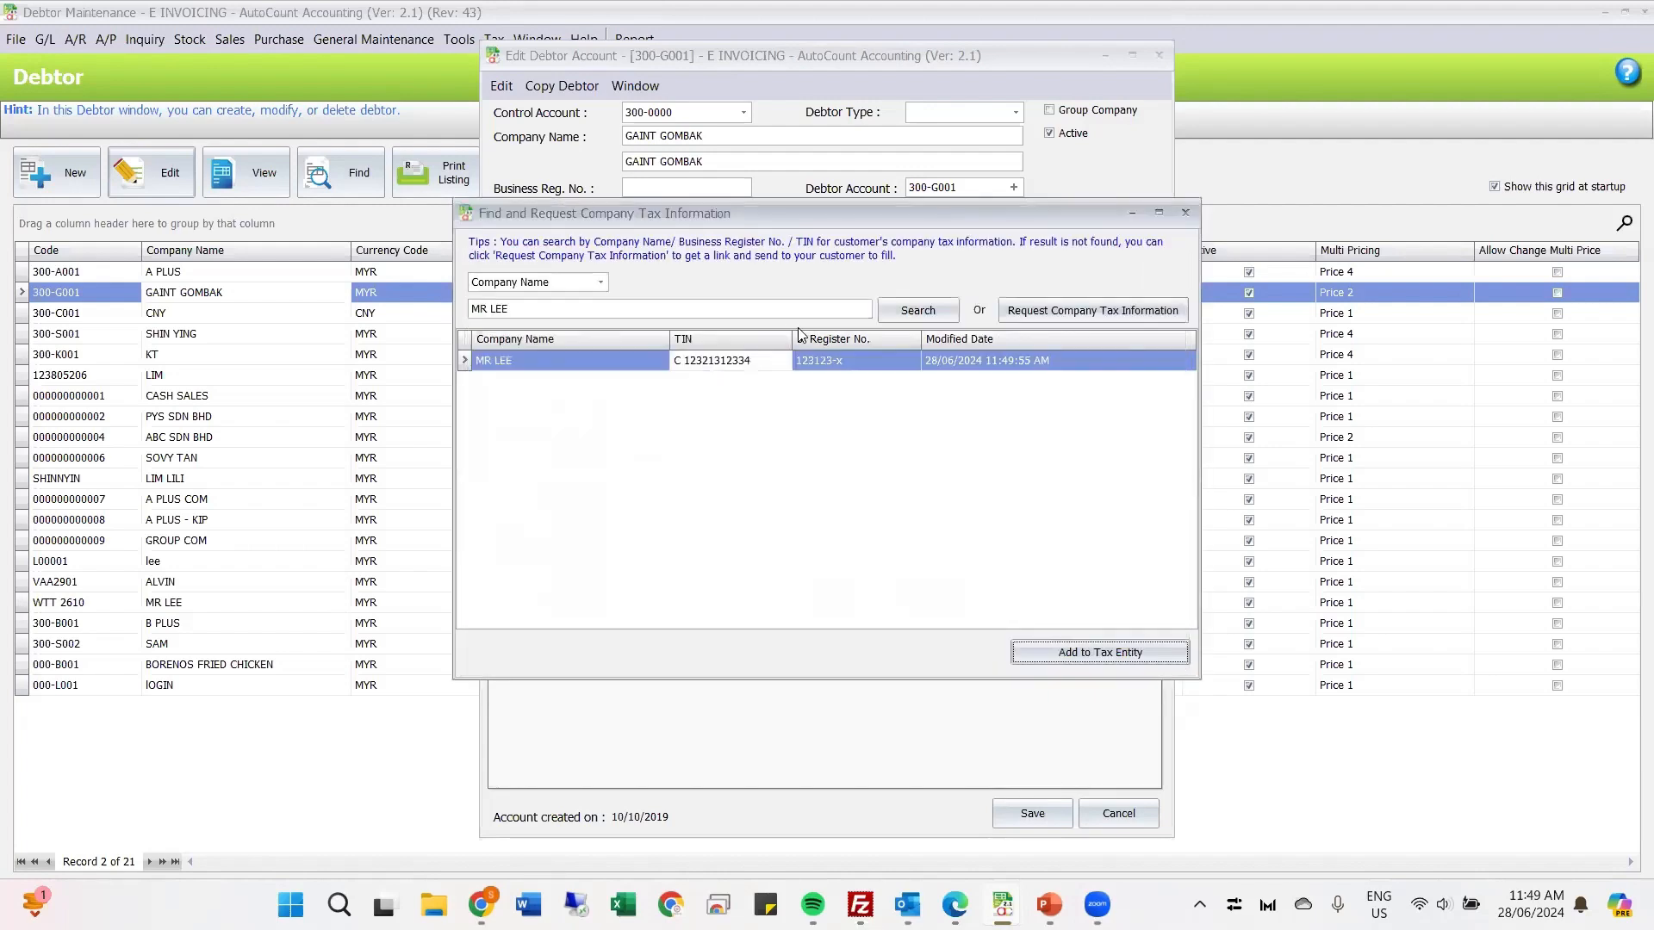
# Step: Close the server search and assign the previously saved customer's existing tax entity to debtor GAINT GOMBAK
pyautogui.click(1185, 212)
pyautogui.click(812, 213)
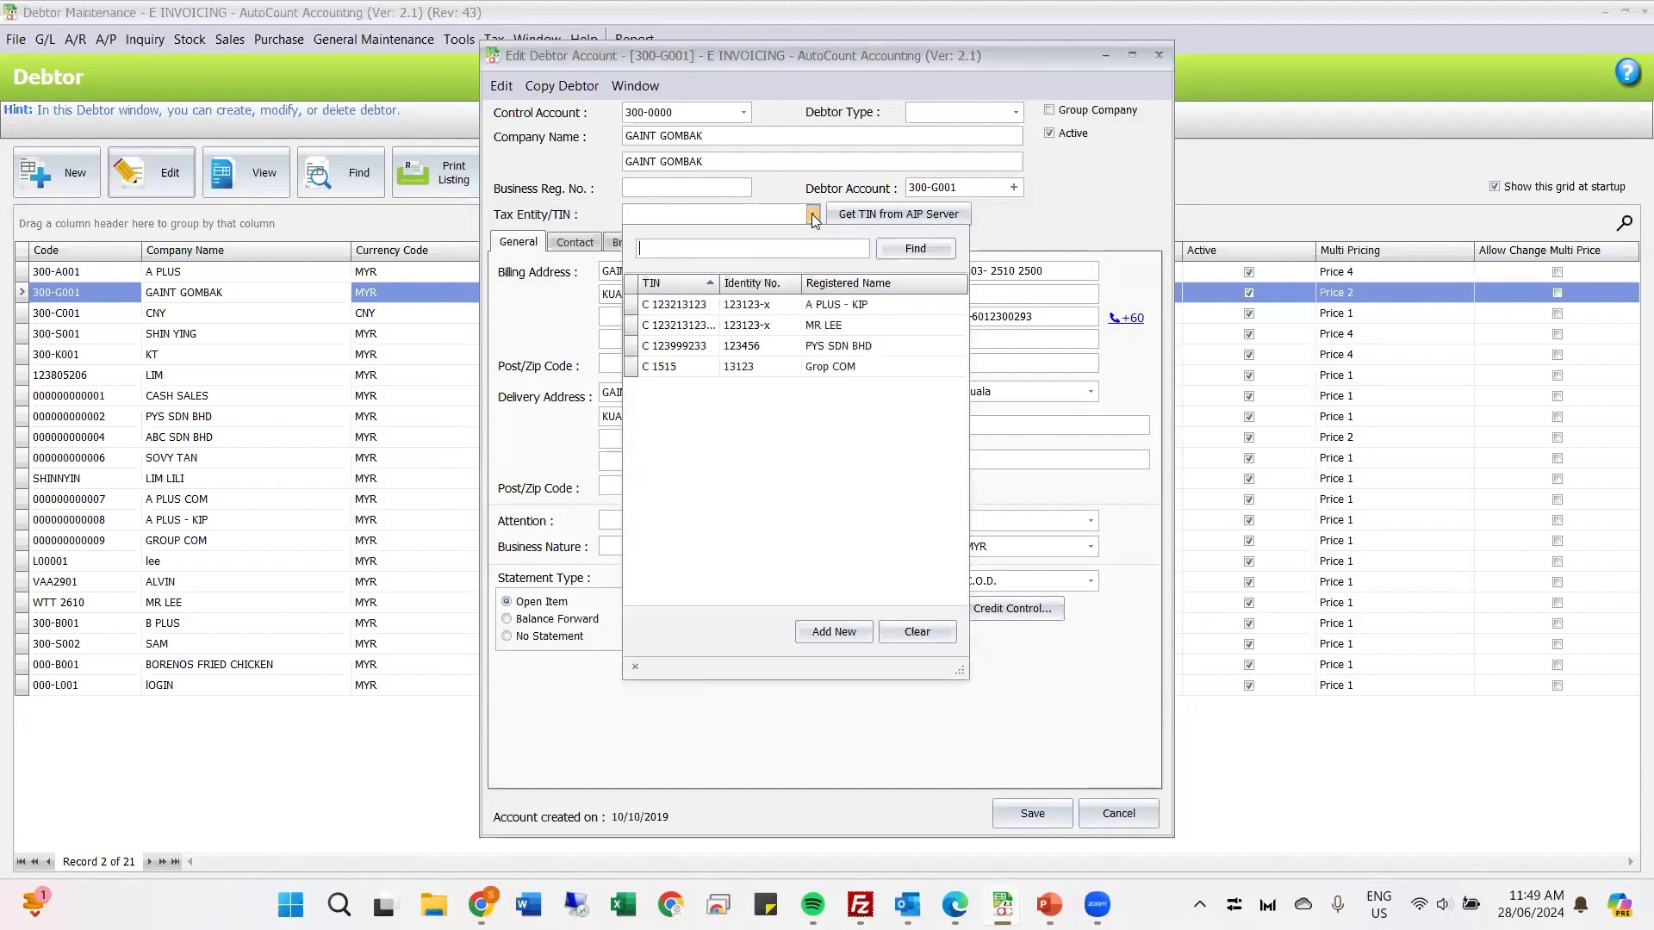
pyautogui.click(828, 327)
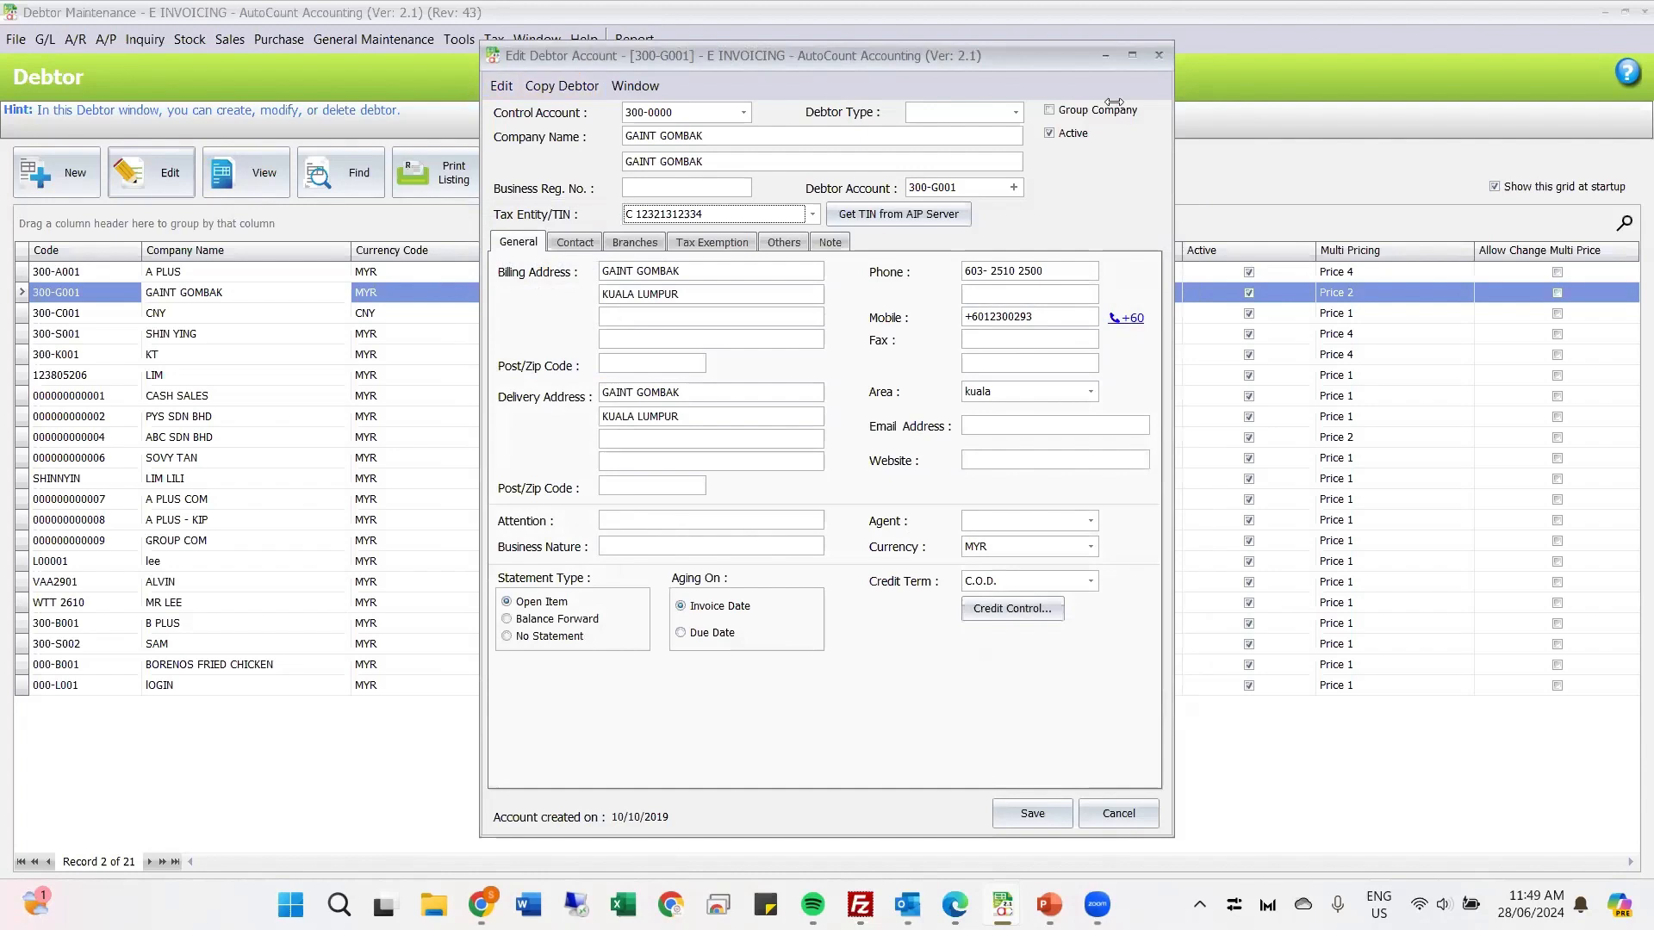
# Step: Search the AIP server for GAINT GOMBAK's company tax information by company name
pyautogui.hotkey('alt', 'Tab')
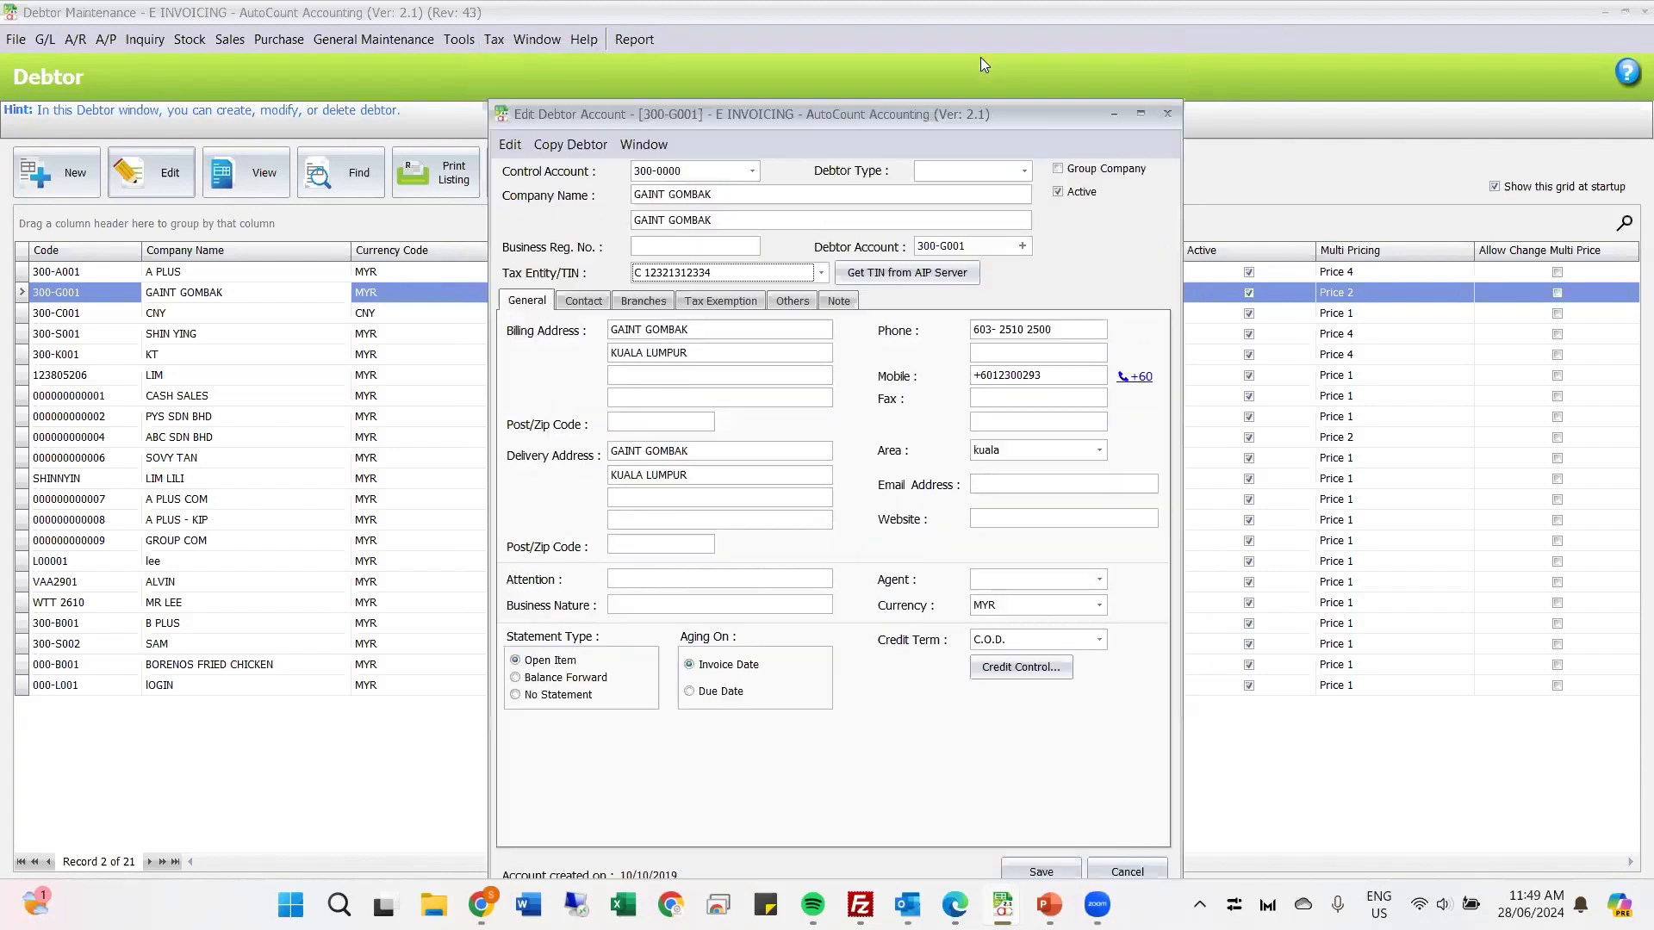
pyautogui.moveTo(980, 57); pyautogui.dragTo(1024, 183)
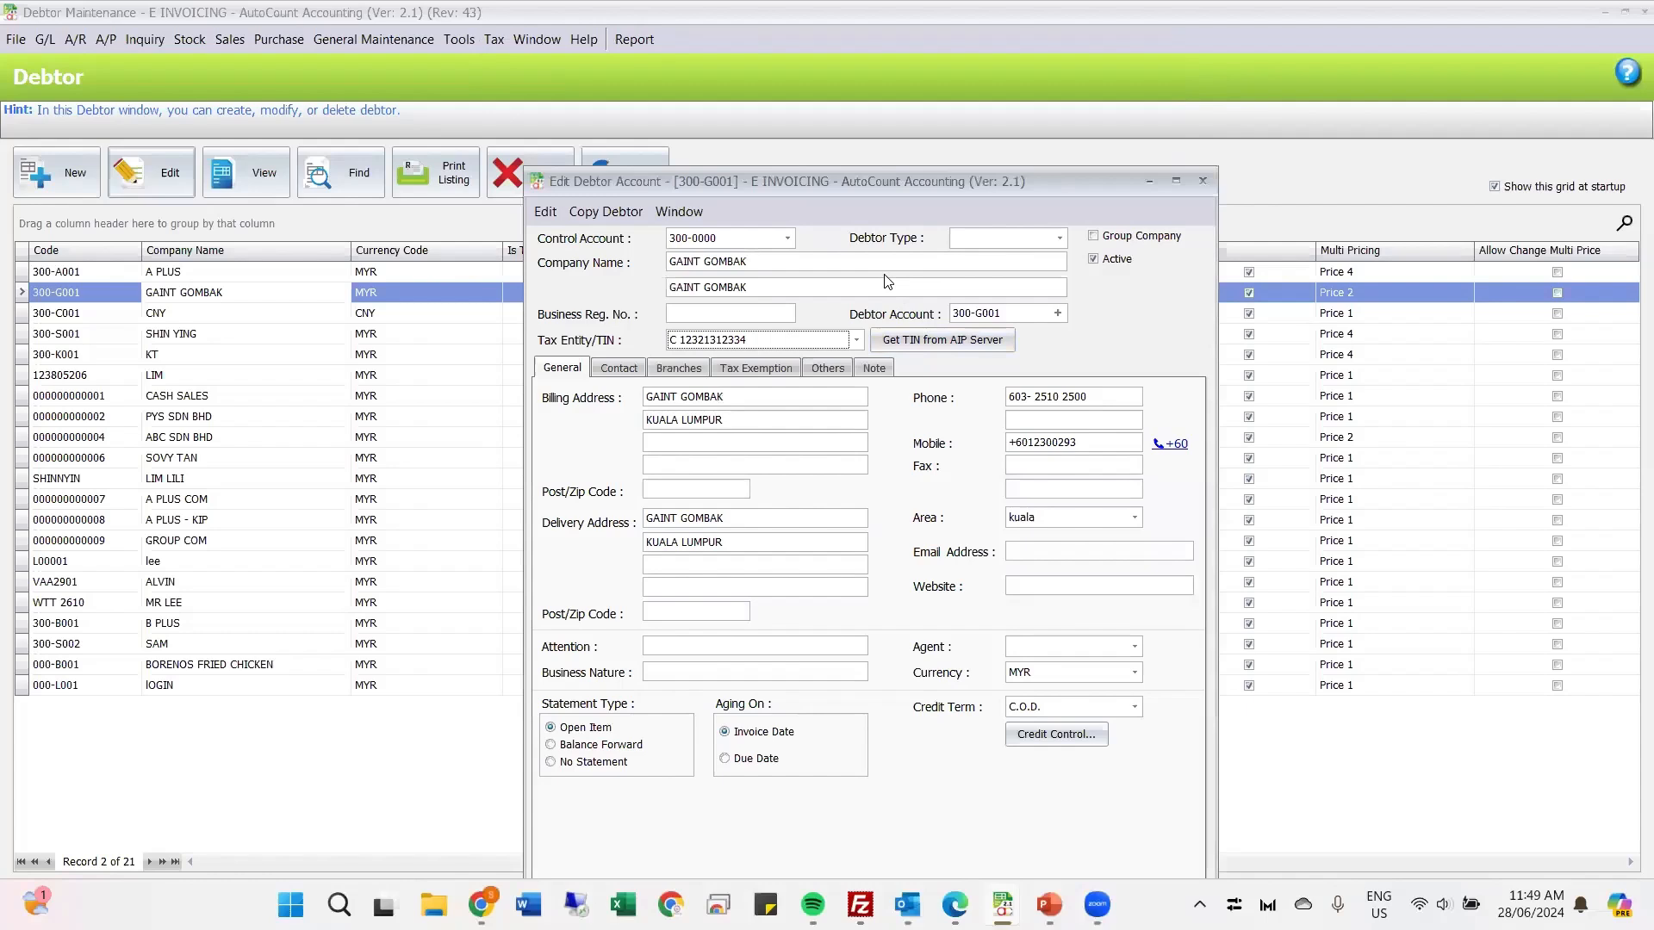
pyautogui.click(895, 338)
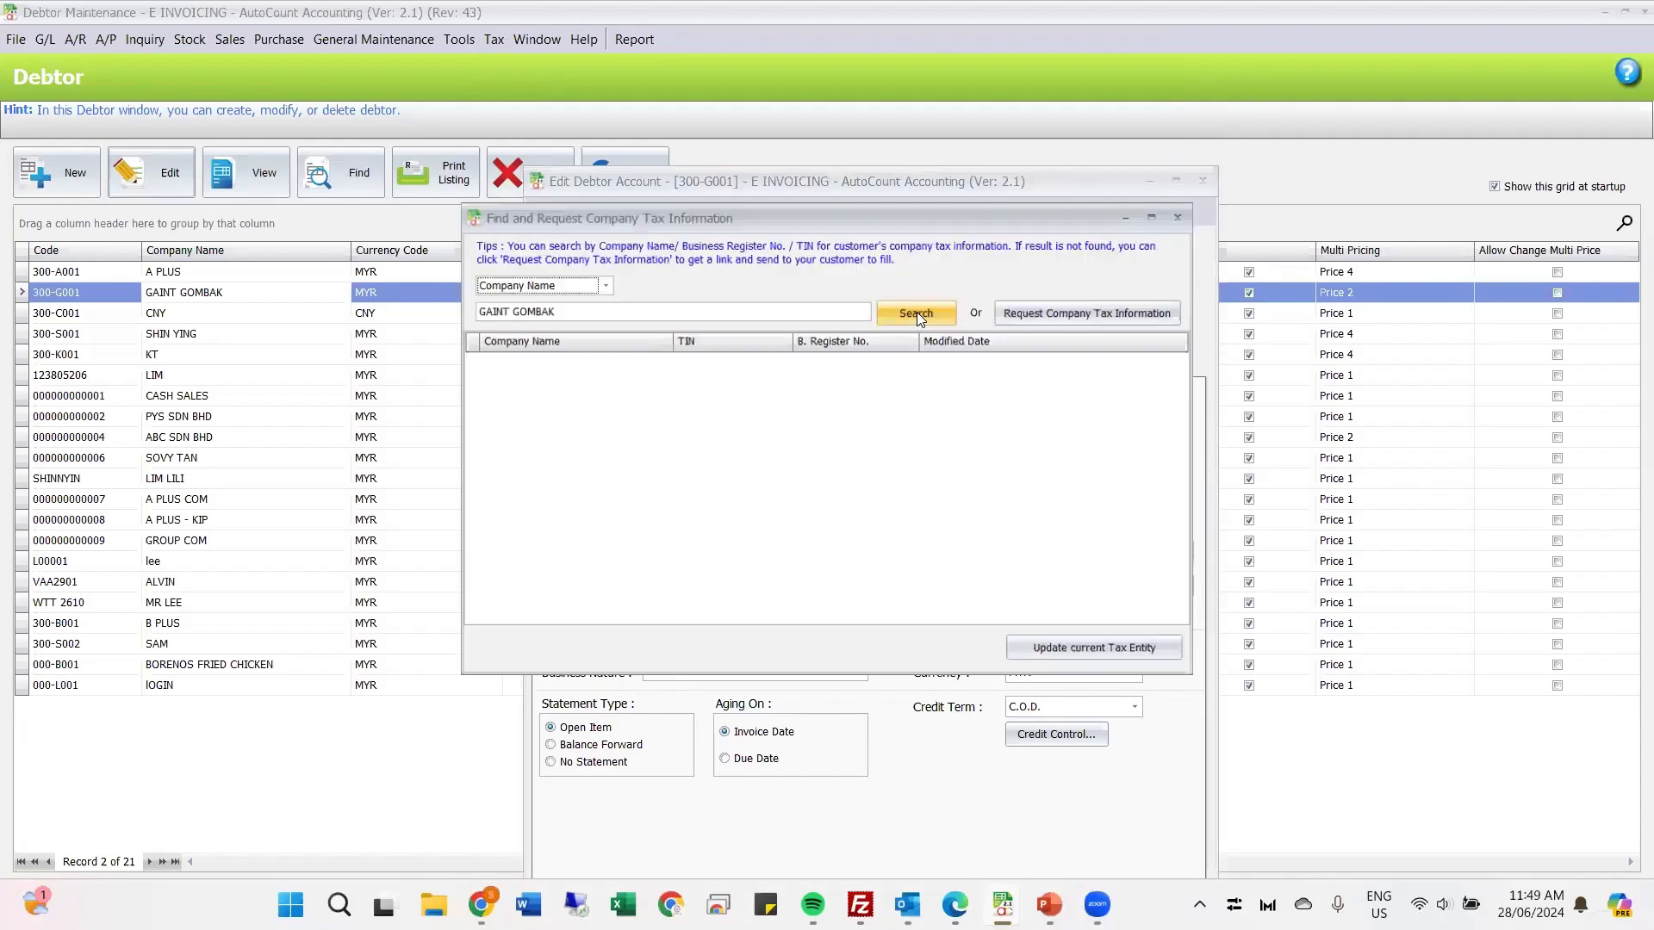
pyautogui.click(926, 310)
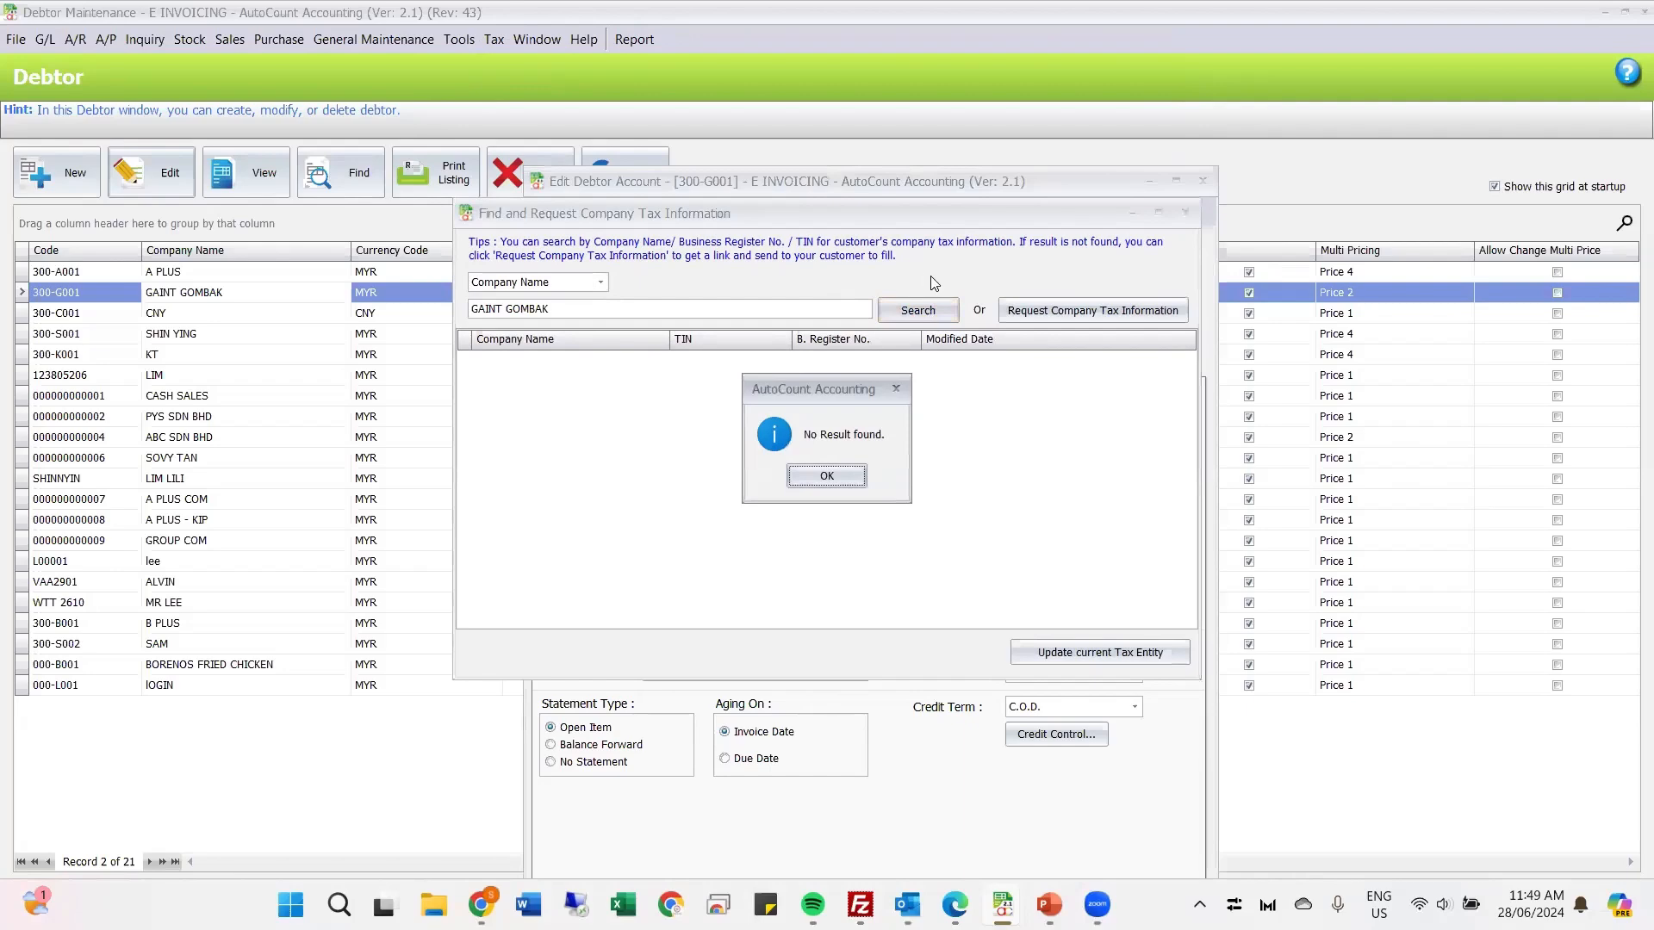
pyautogui.click(844, 474)
# Step: View the Request Link form for GAINT GOMBAK's company tax information, and close it along with the search and debtor windows
pyautogui.click(1055, 312)
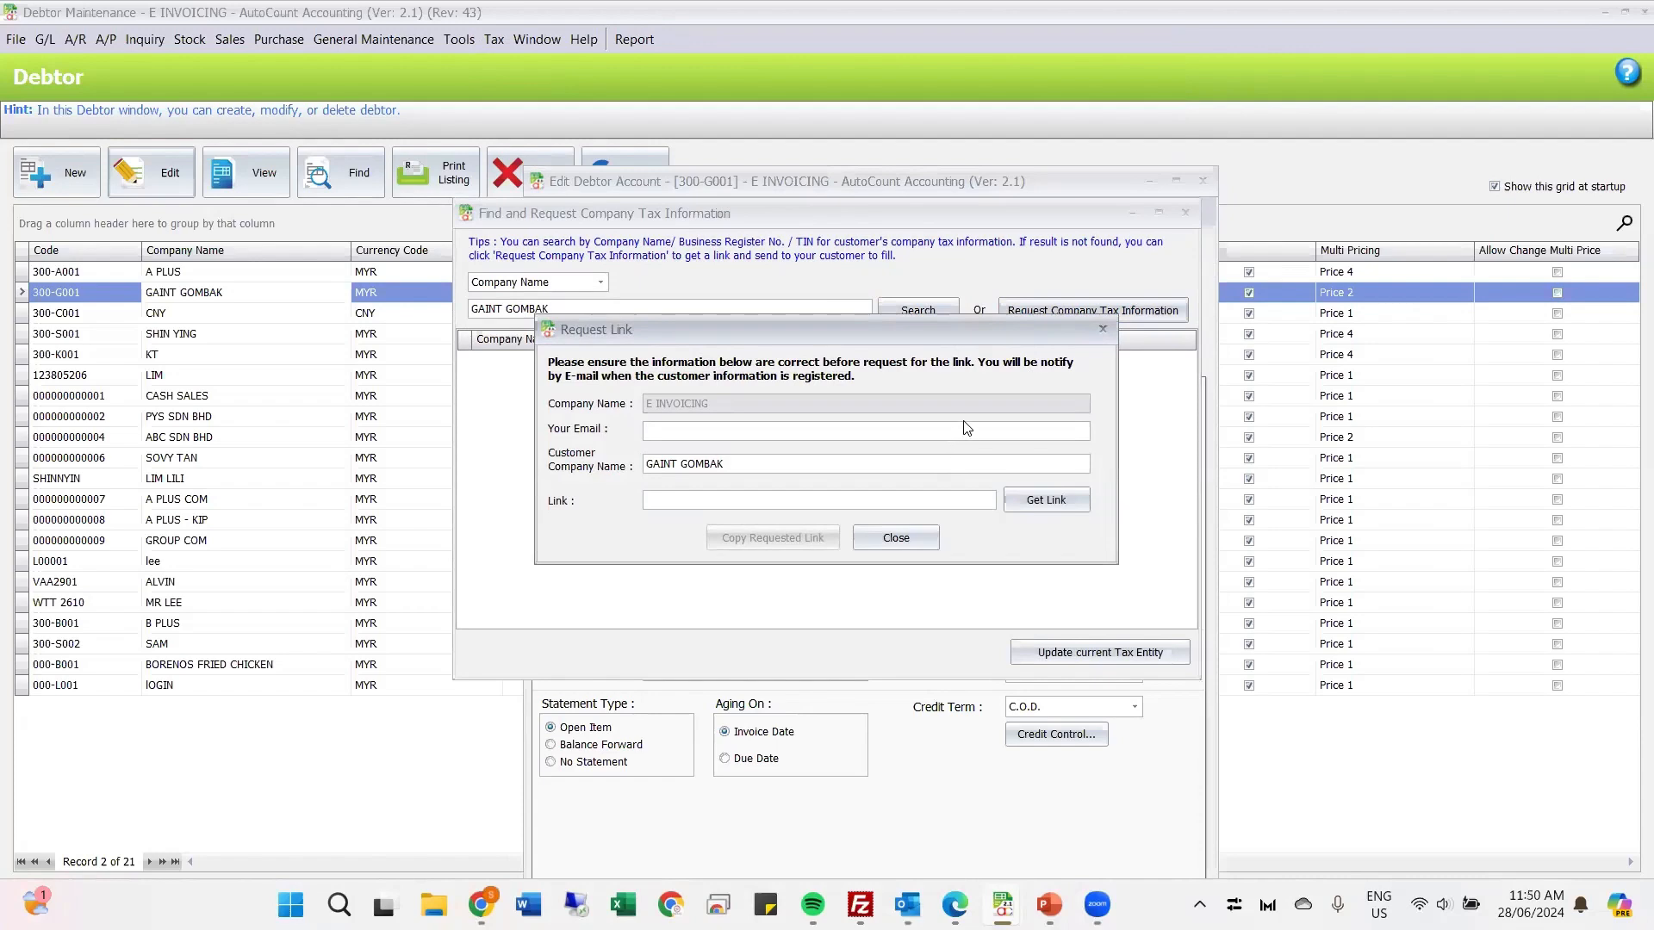
pyautogui.click(1102, 332)
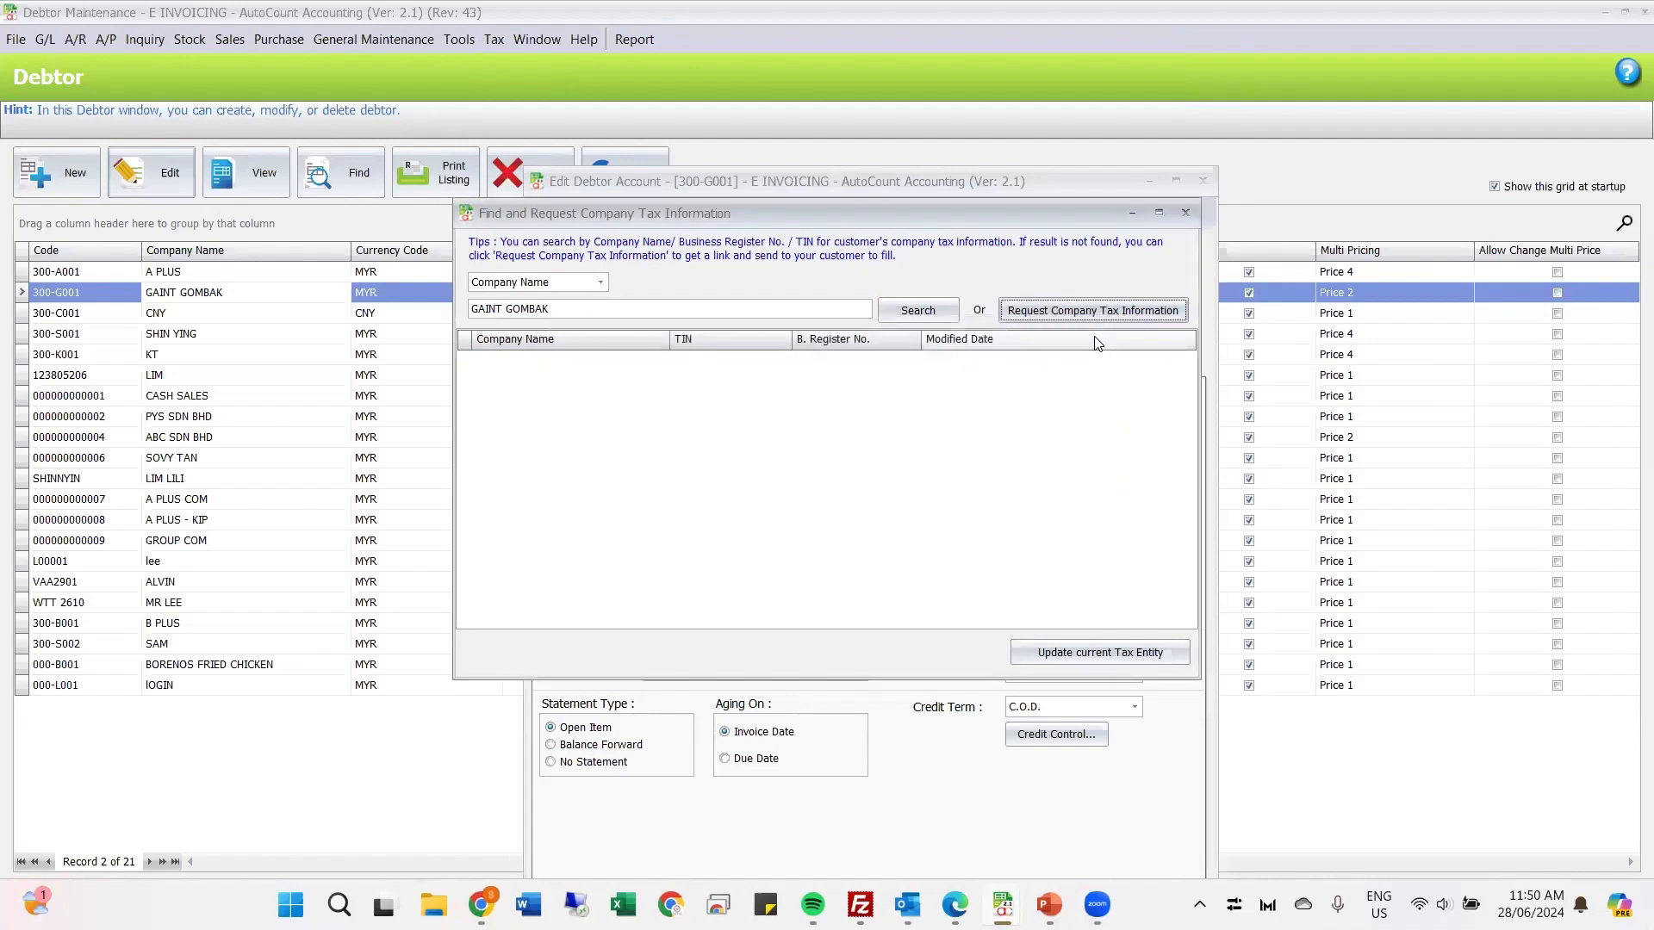
pyautogui.click(1186, 213)
pyautogui.click(1203, 181)
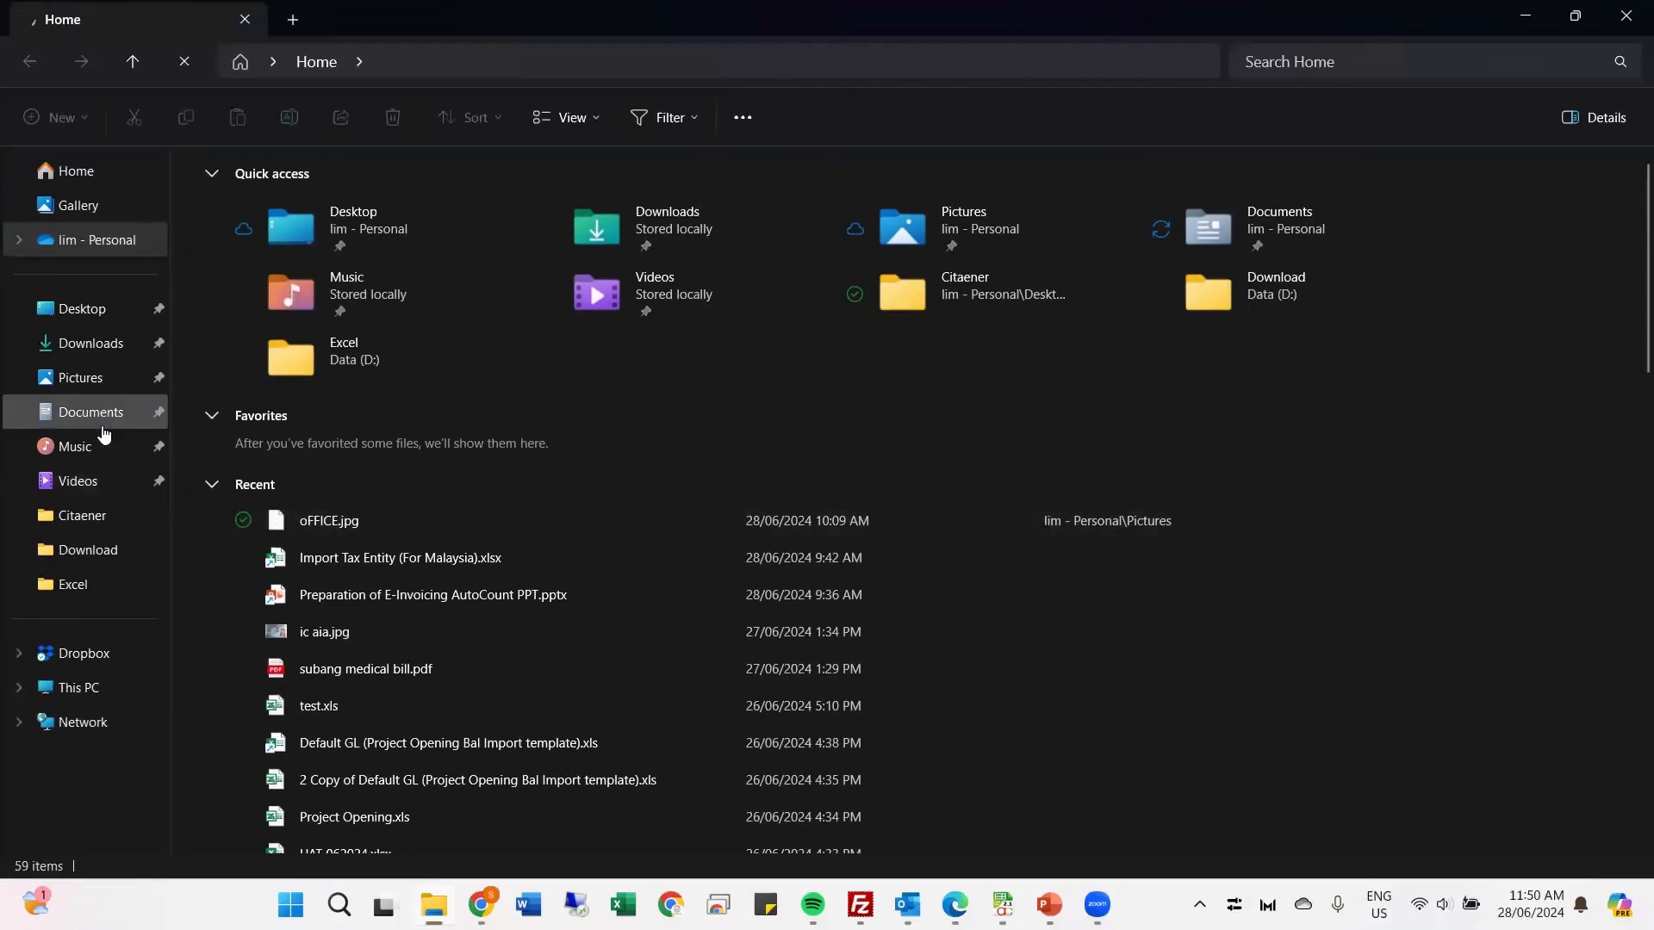
# Step: In File Explorer, go to the Desktop's Webinar folder and open the workbook Import Tax Entity (For Malaysia).xlsx in Excel
pyautogui.click(73, 692)
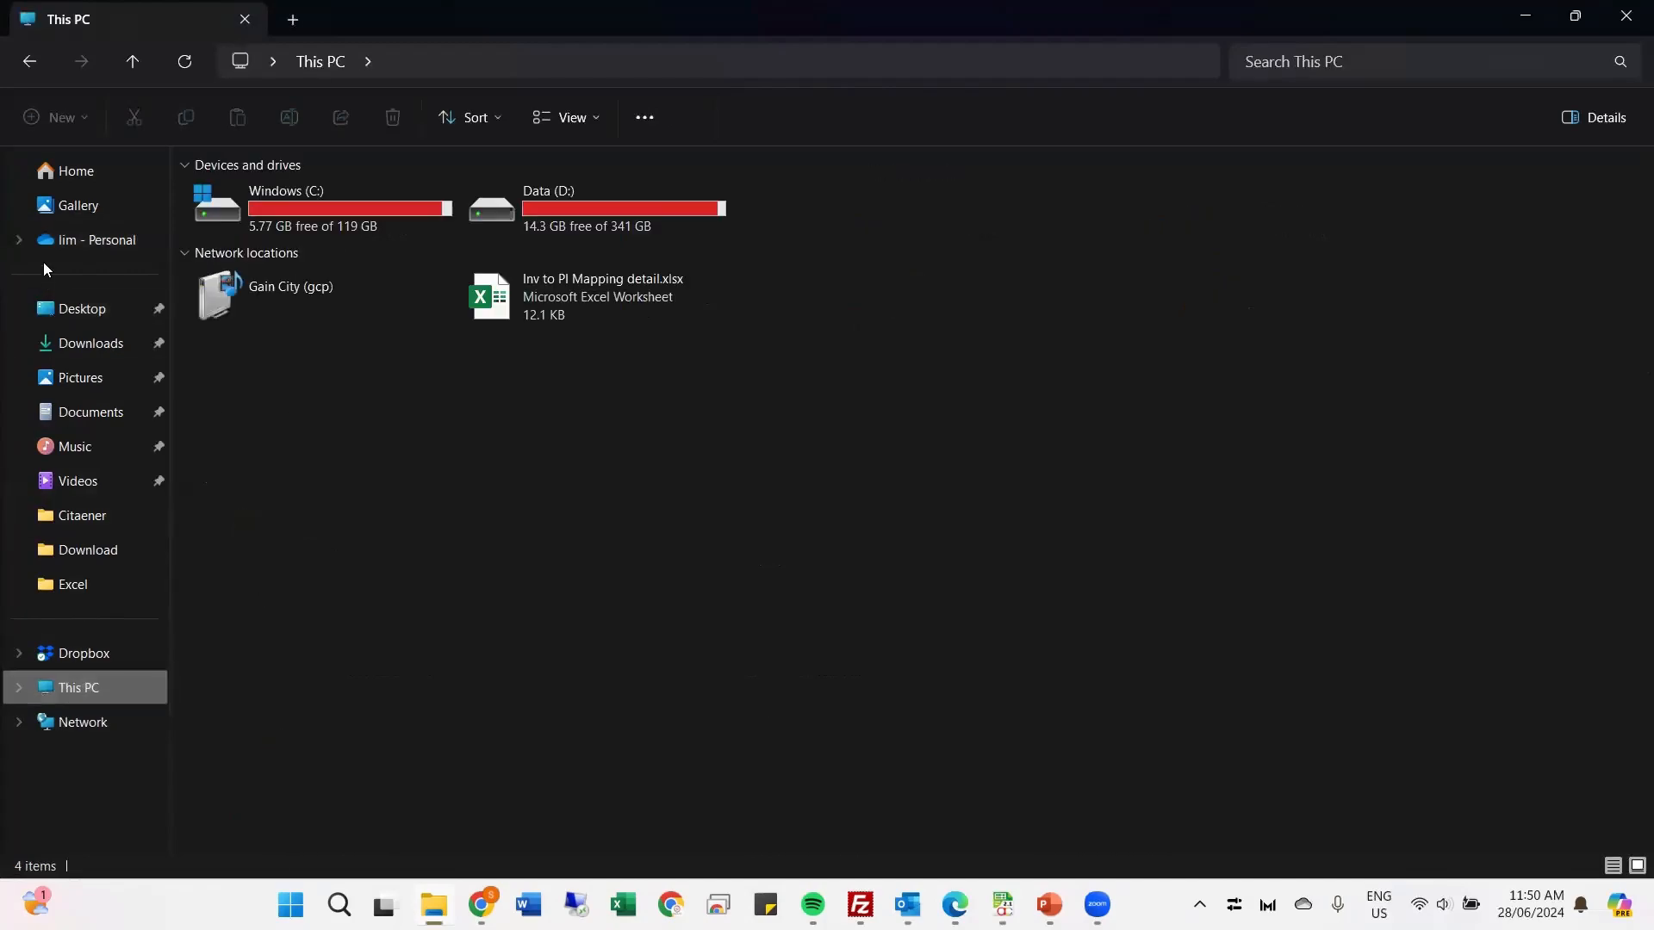
pyautogui.click(73, 311)
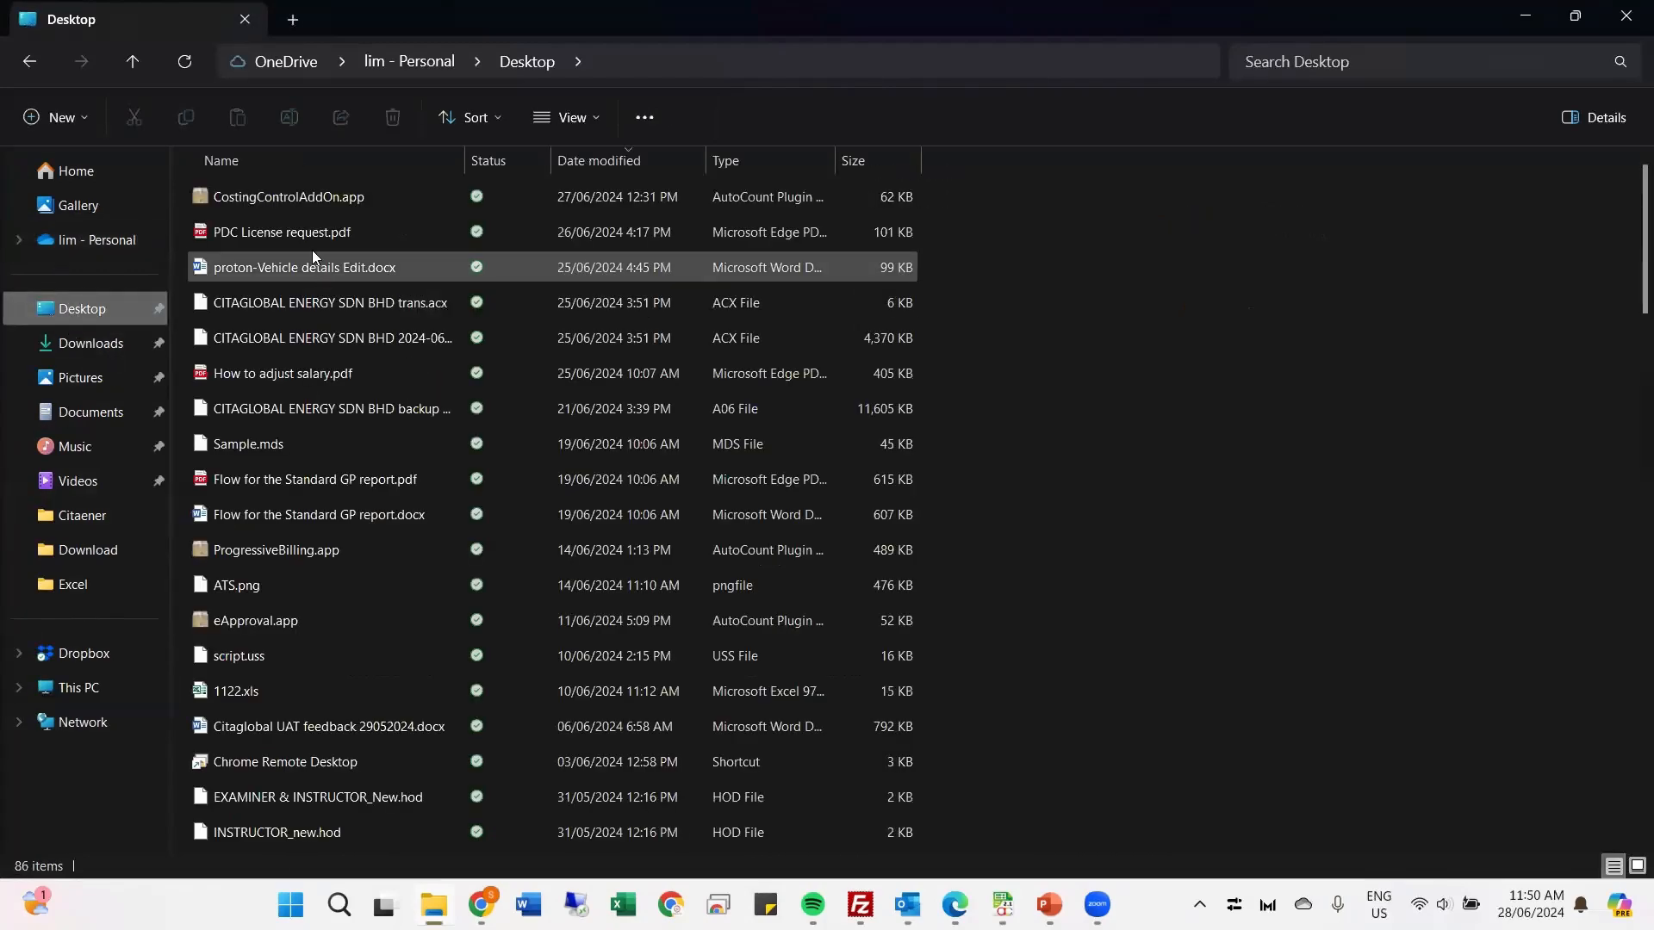
pyautogui.click(292, 273)
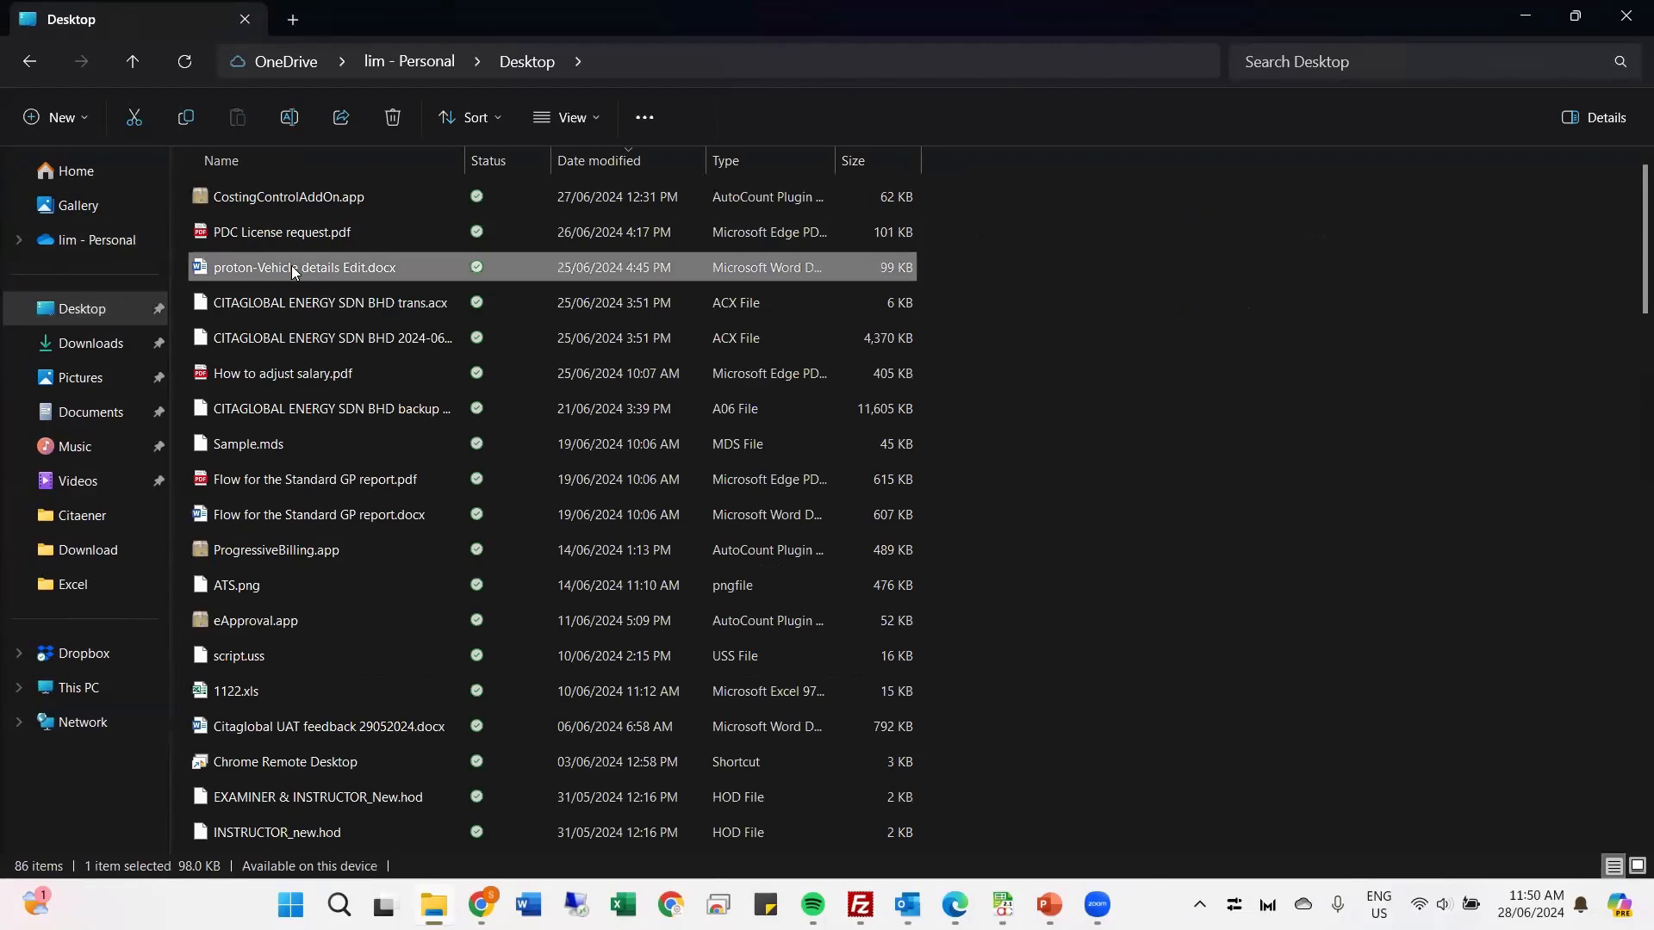
pyautogui.press('w')
pyautogui.press('w')
pyautogui.press('w')
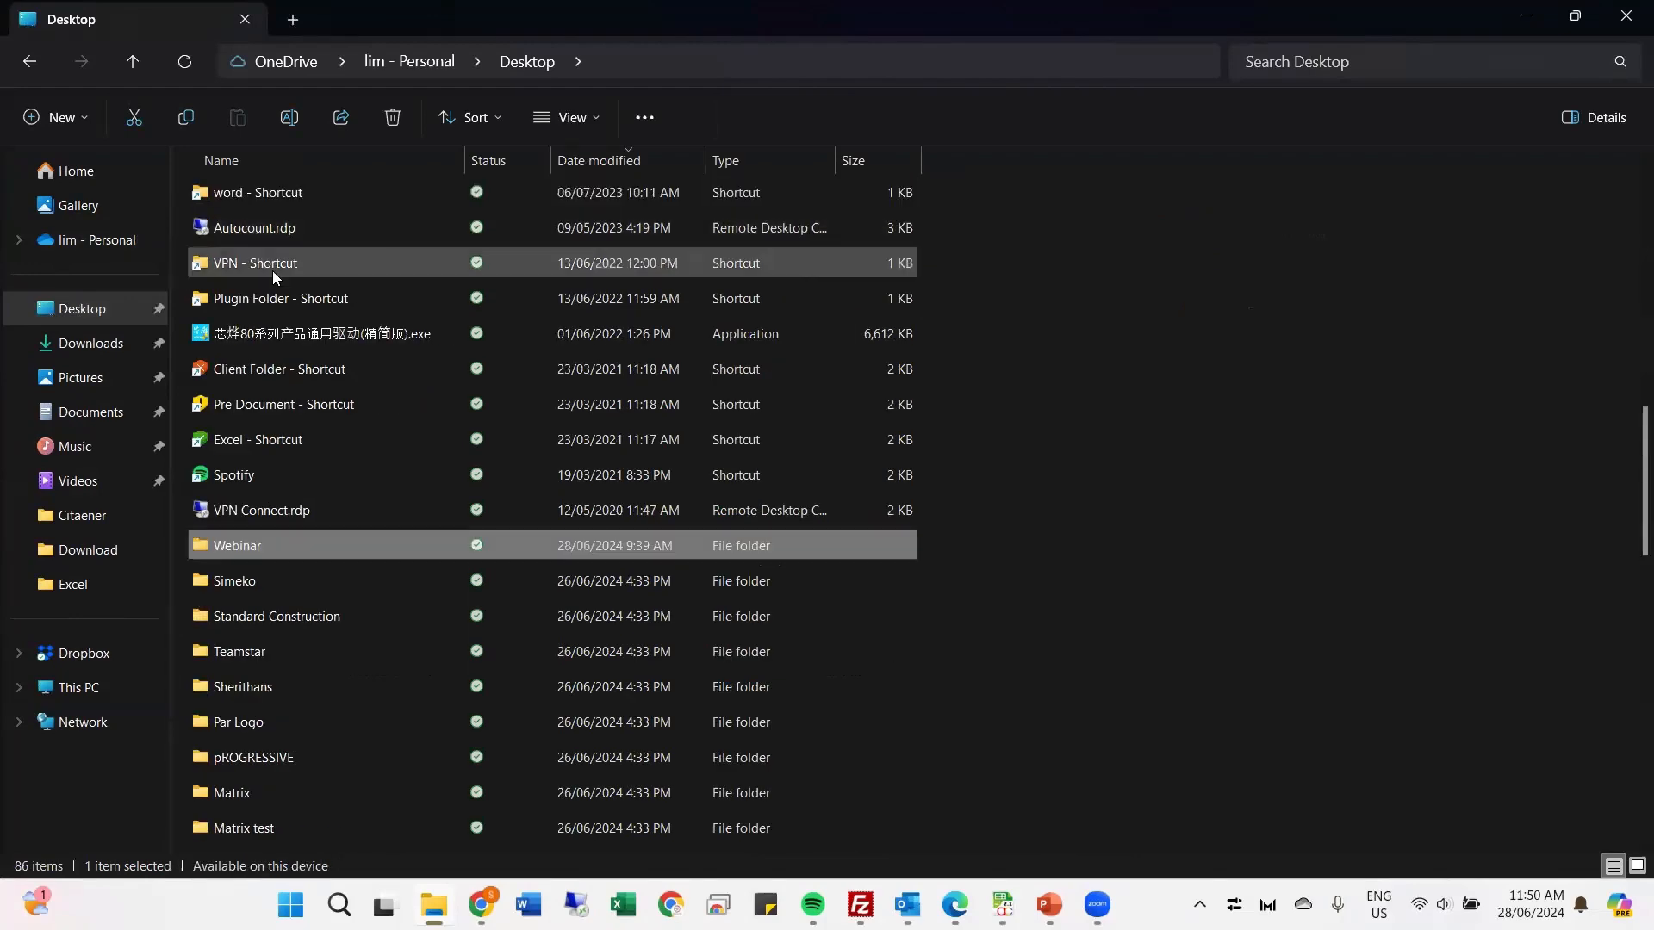
pyautogui.press('w')
pyautogui.press('w')
pyautogui.press('w')
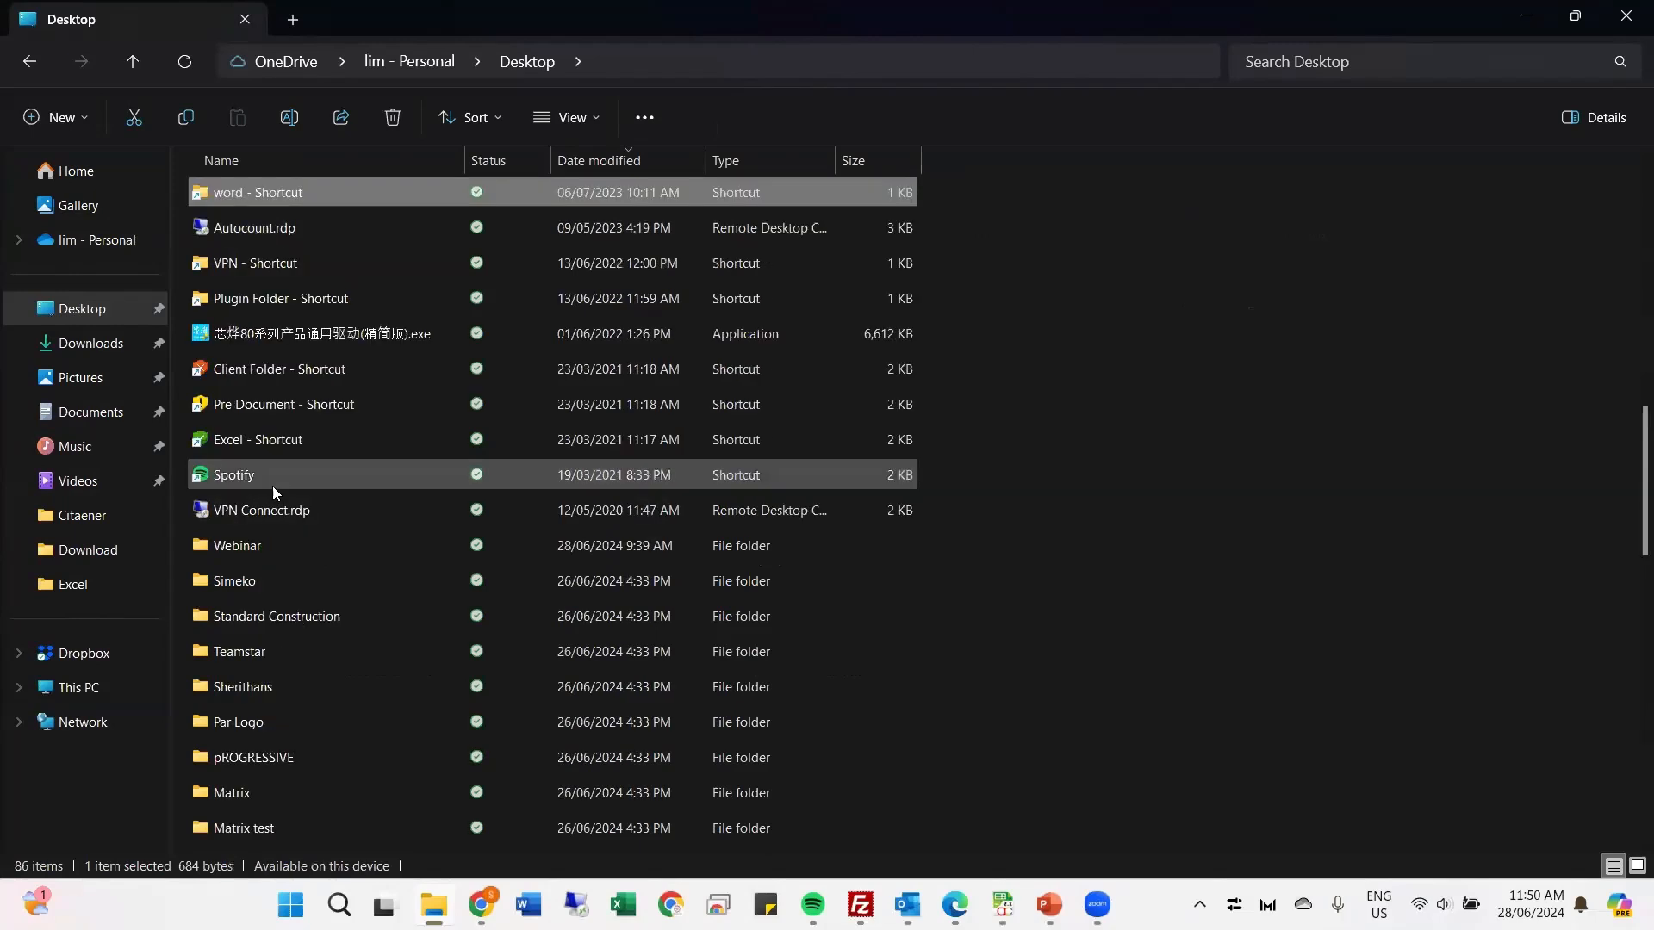
pyautogui.doubleClick(272, 542)
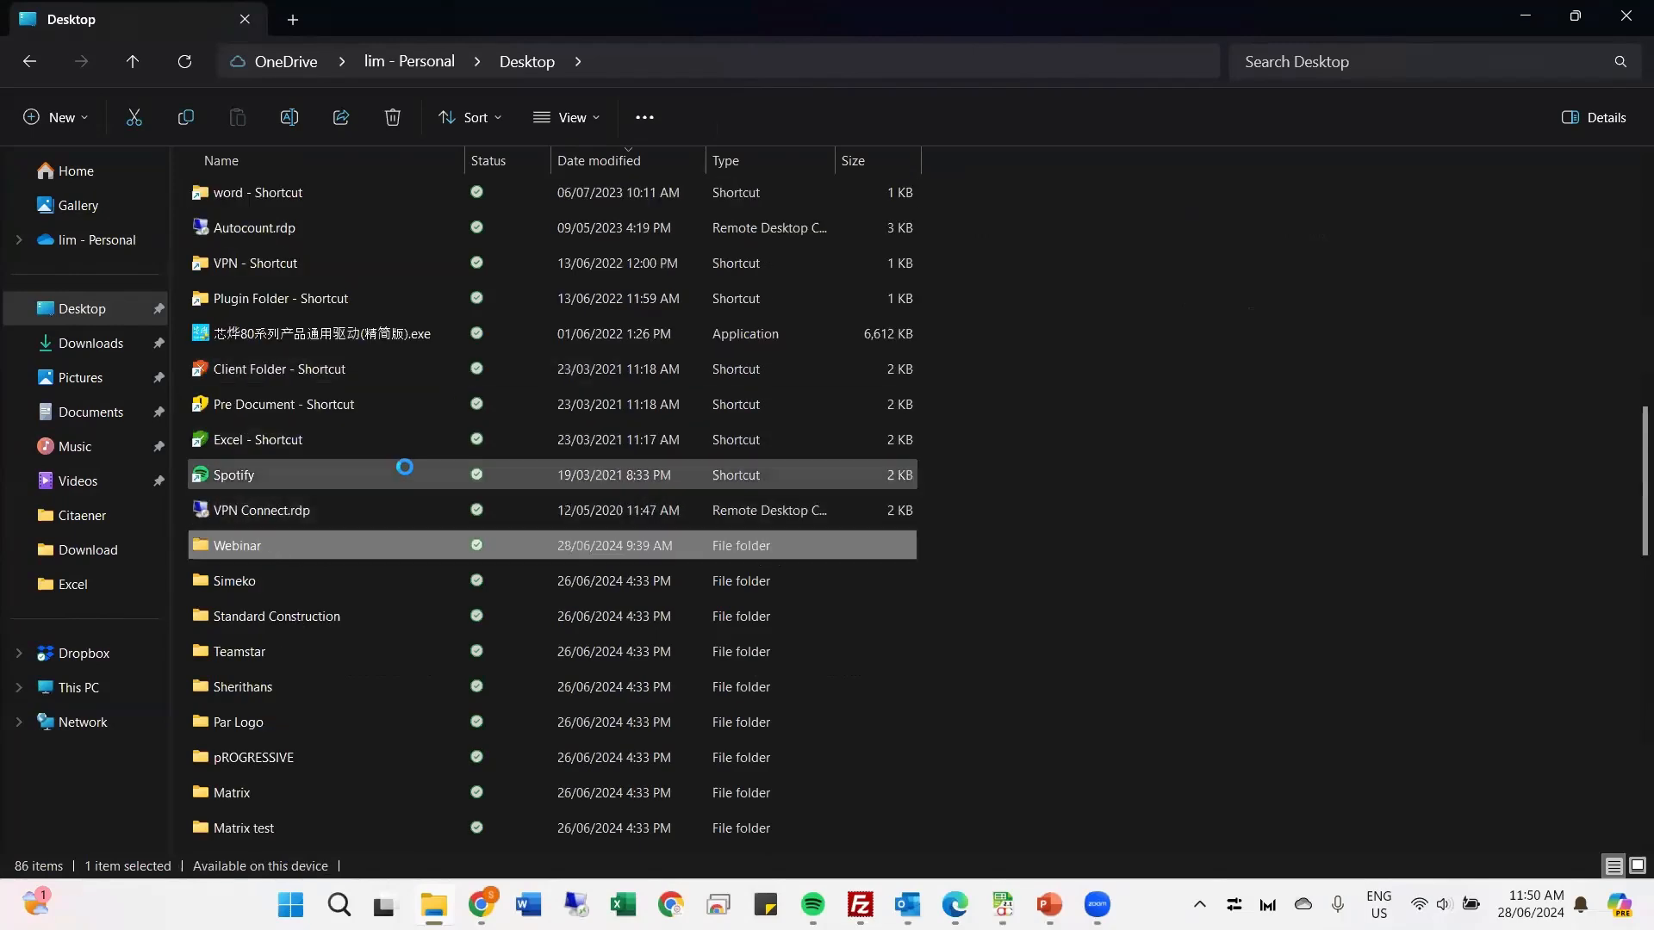
pyautogui.doubleClick(266, 205)
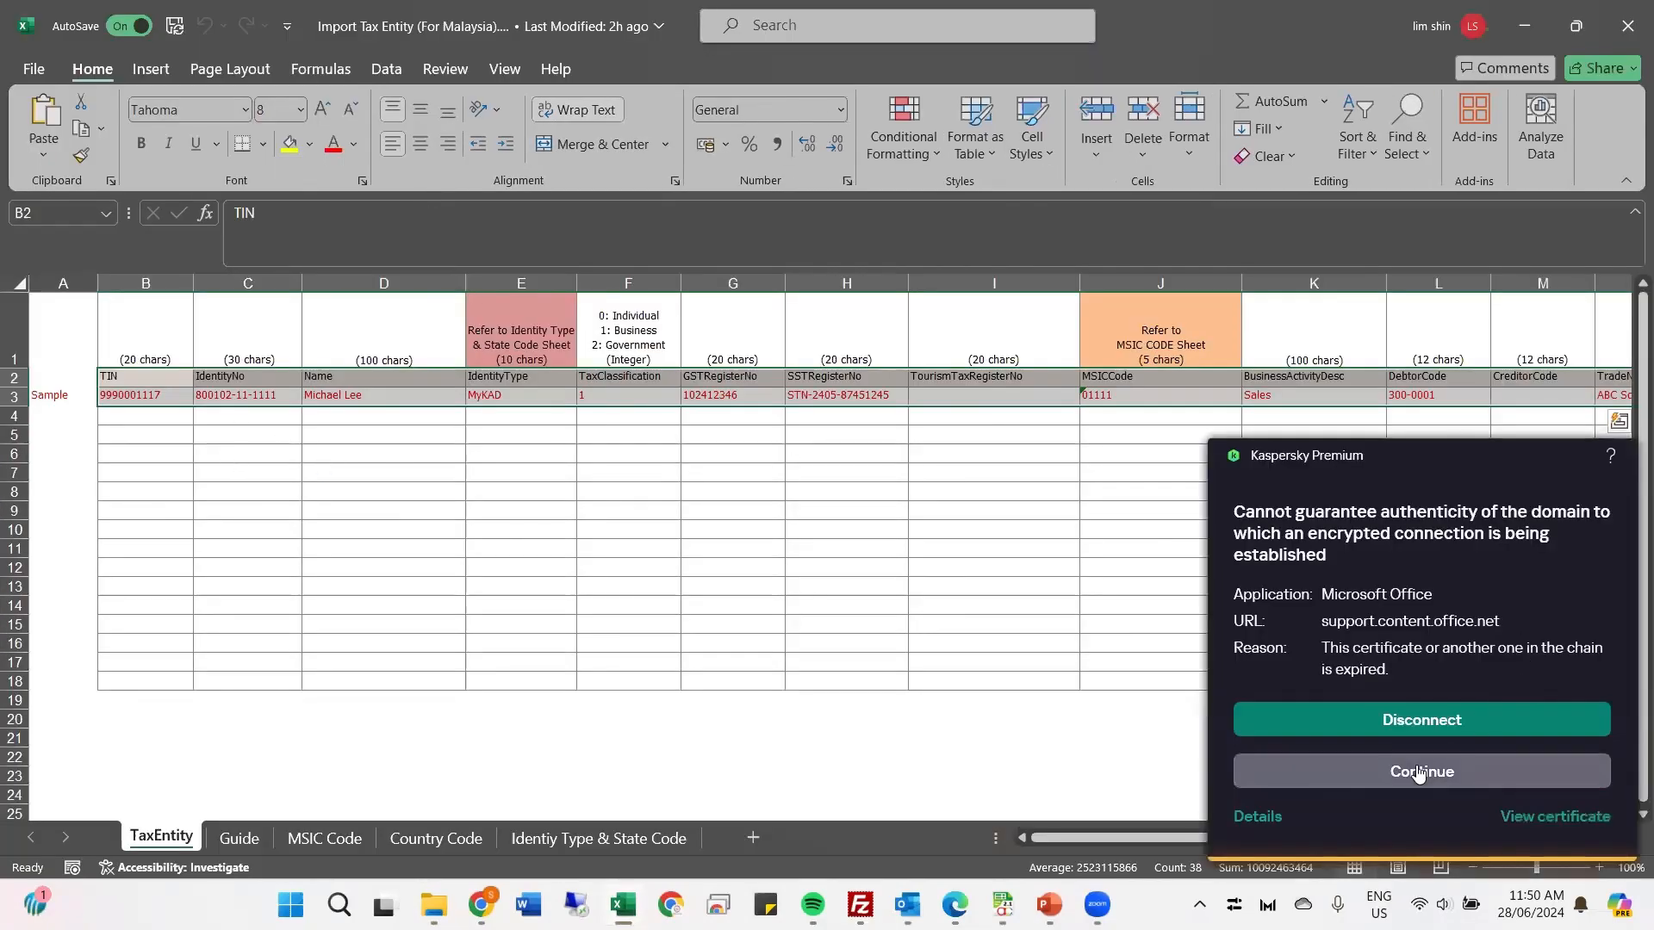
# Step: Examine the TaxEntity sheet's import columns from TIN through StateCode, allowing the Microsoft Office connections flagged by Kaspersky
pyautogui.click(1418, 773)
pyautogui.press('super+shift+s')
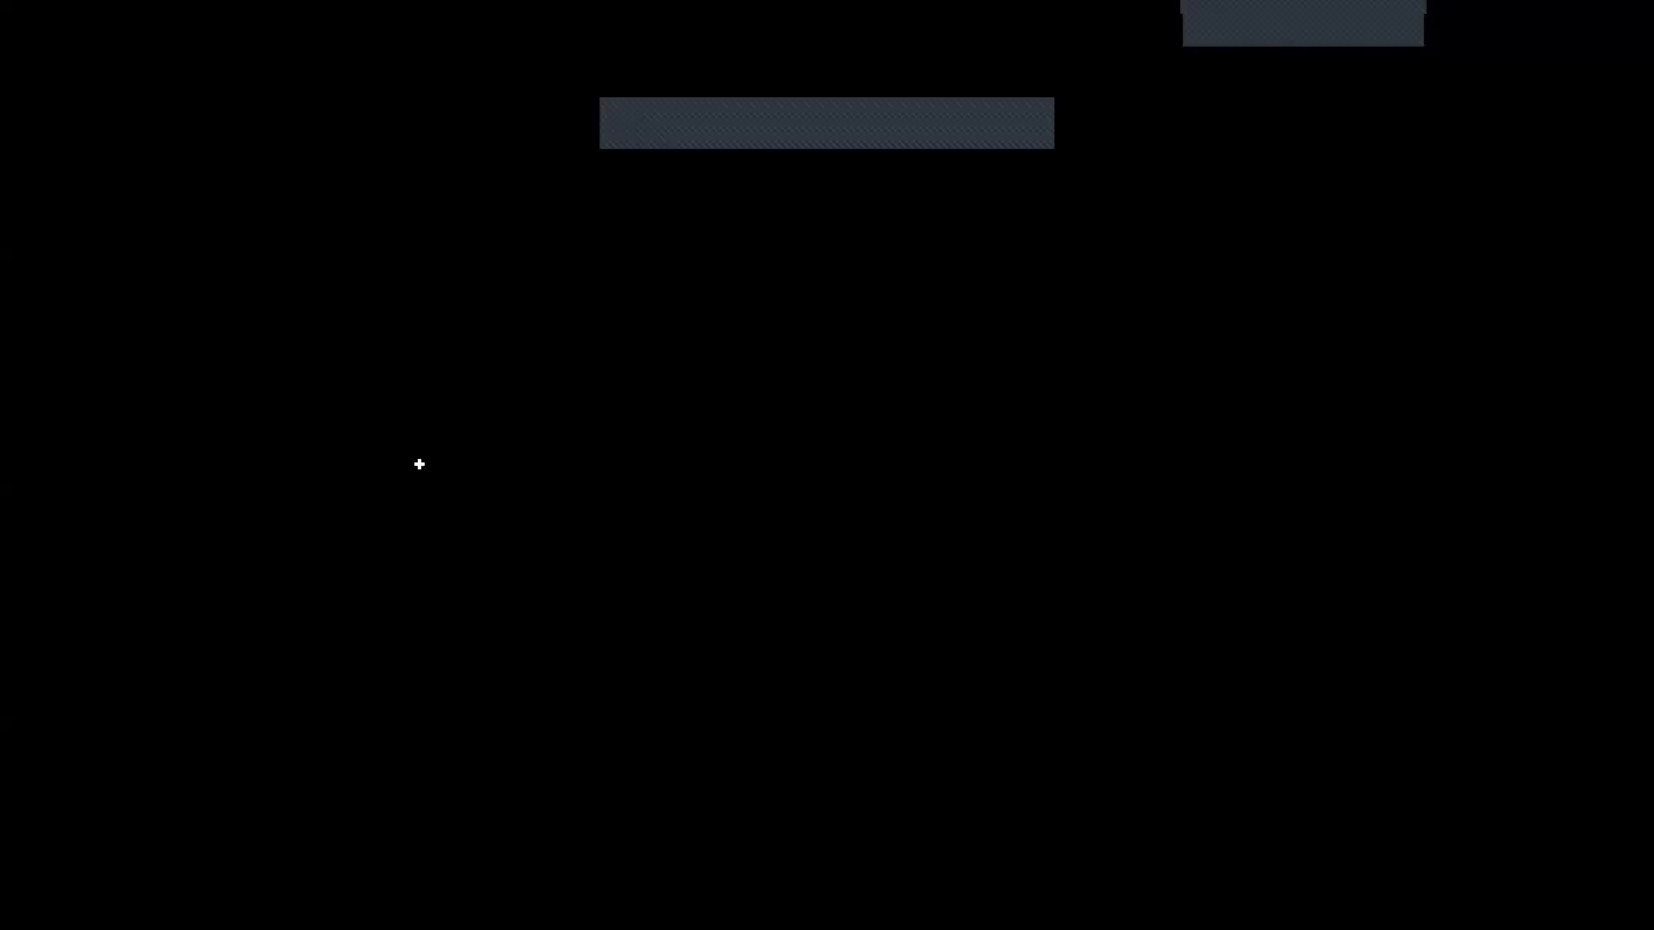
pyautogui.press('Escape')
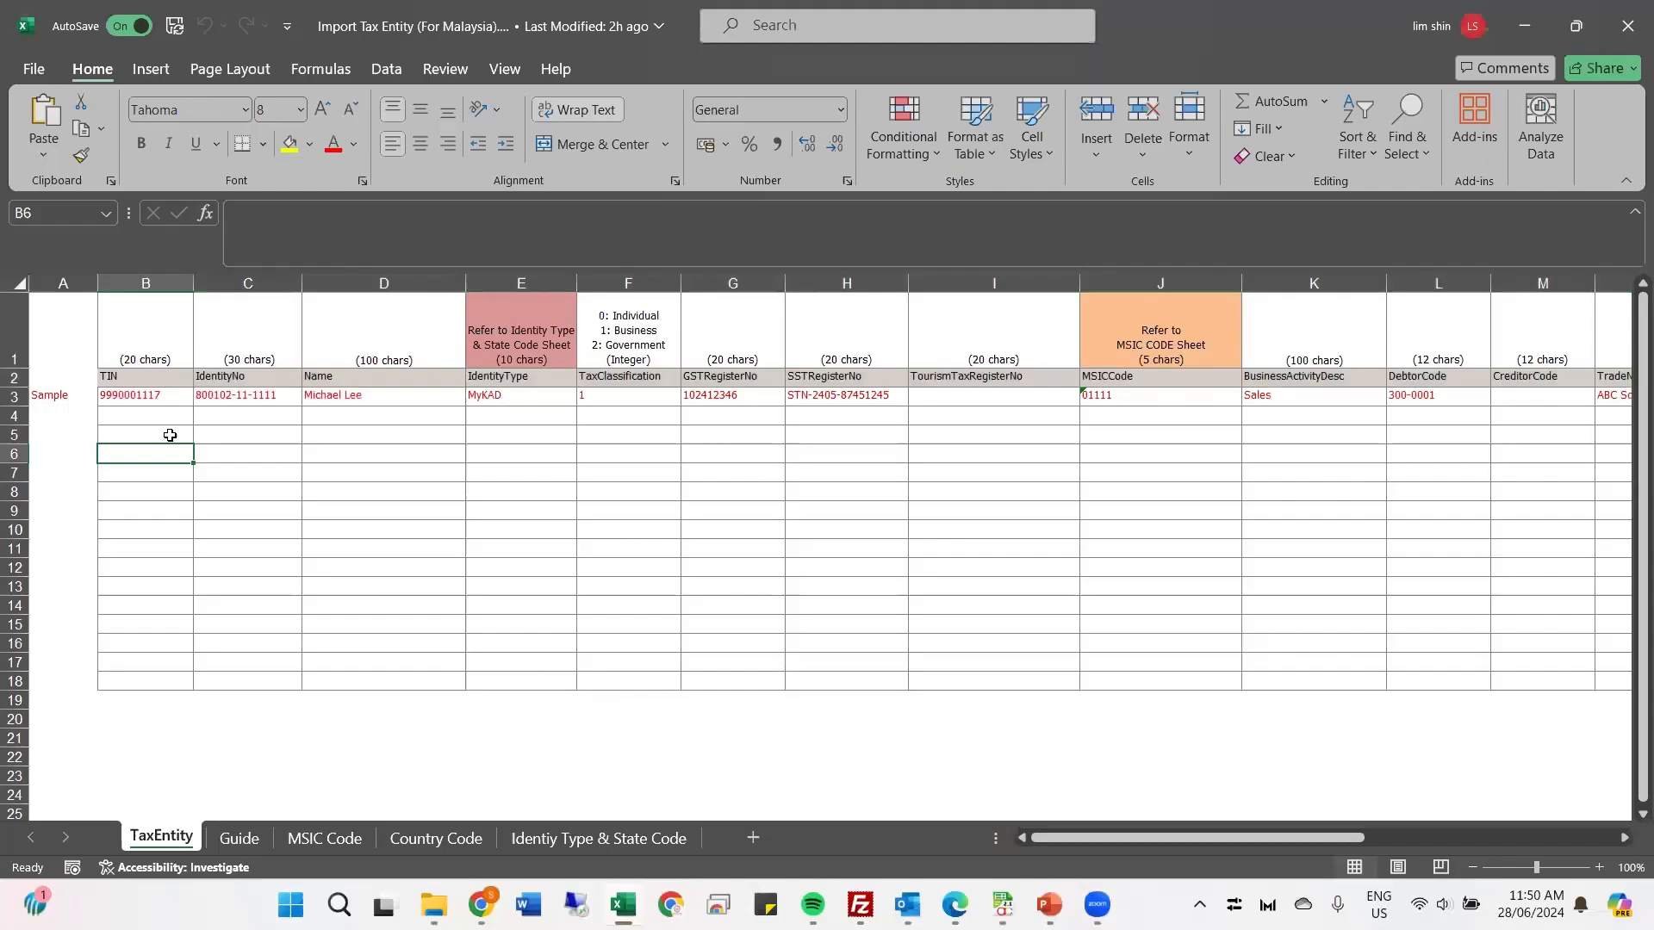
pyautogui.click(278, 377)
pyautogui.moveTo(110, 380); pyautogui.dragTo(1447, 384)
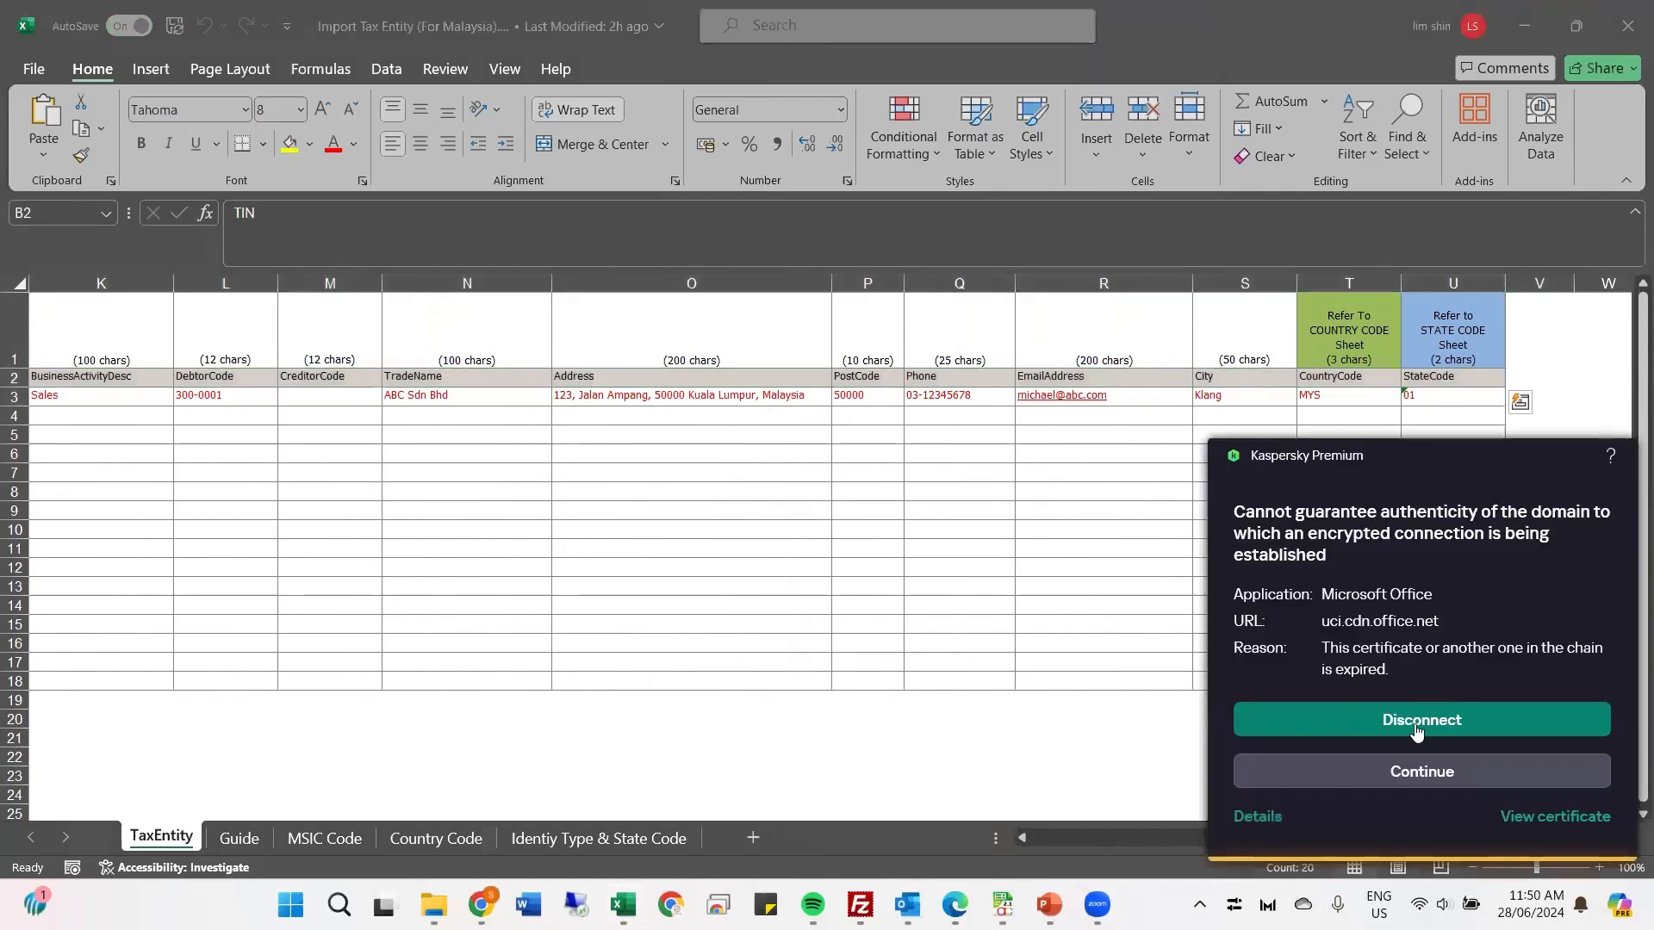
pyautogui.click(1410, 769)
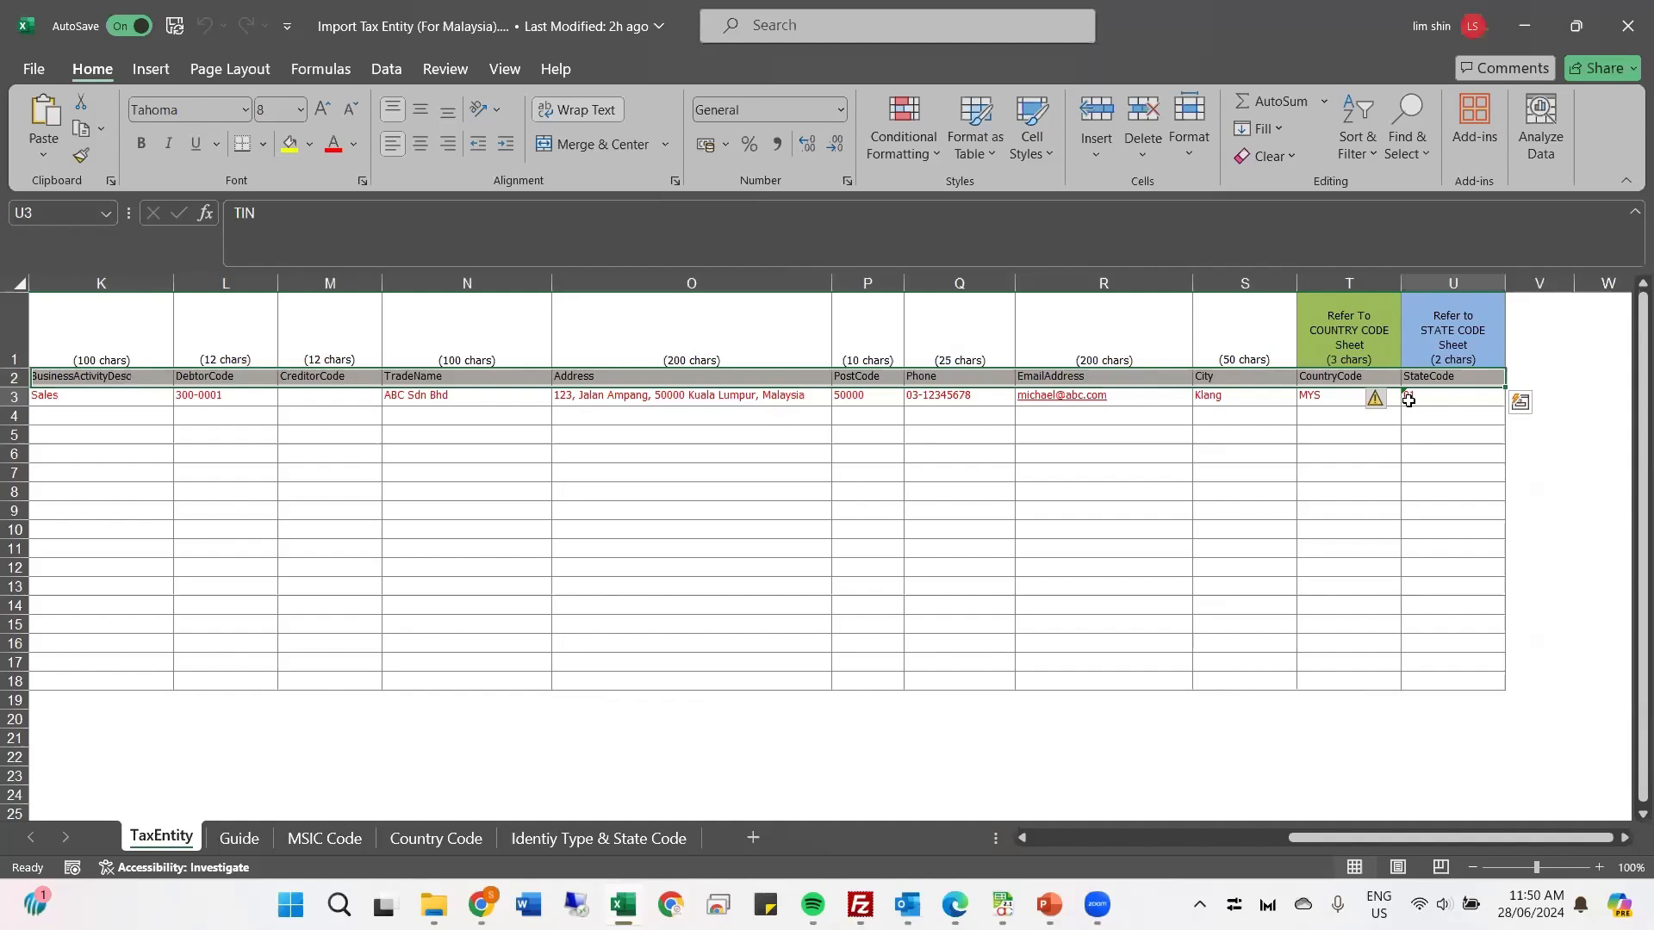
pyautogui.click(1410, 398)
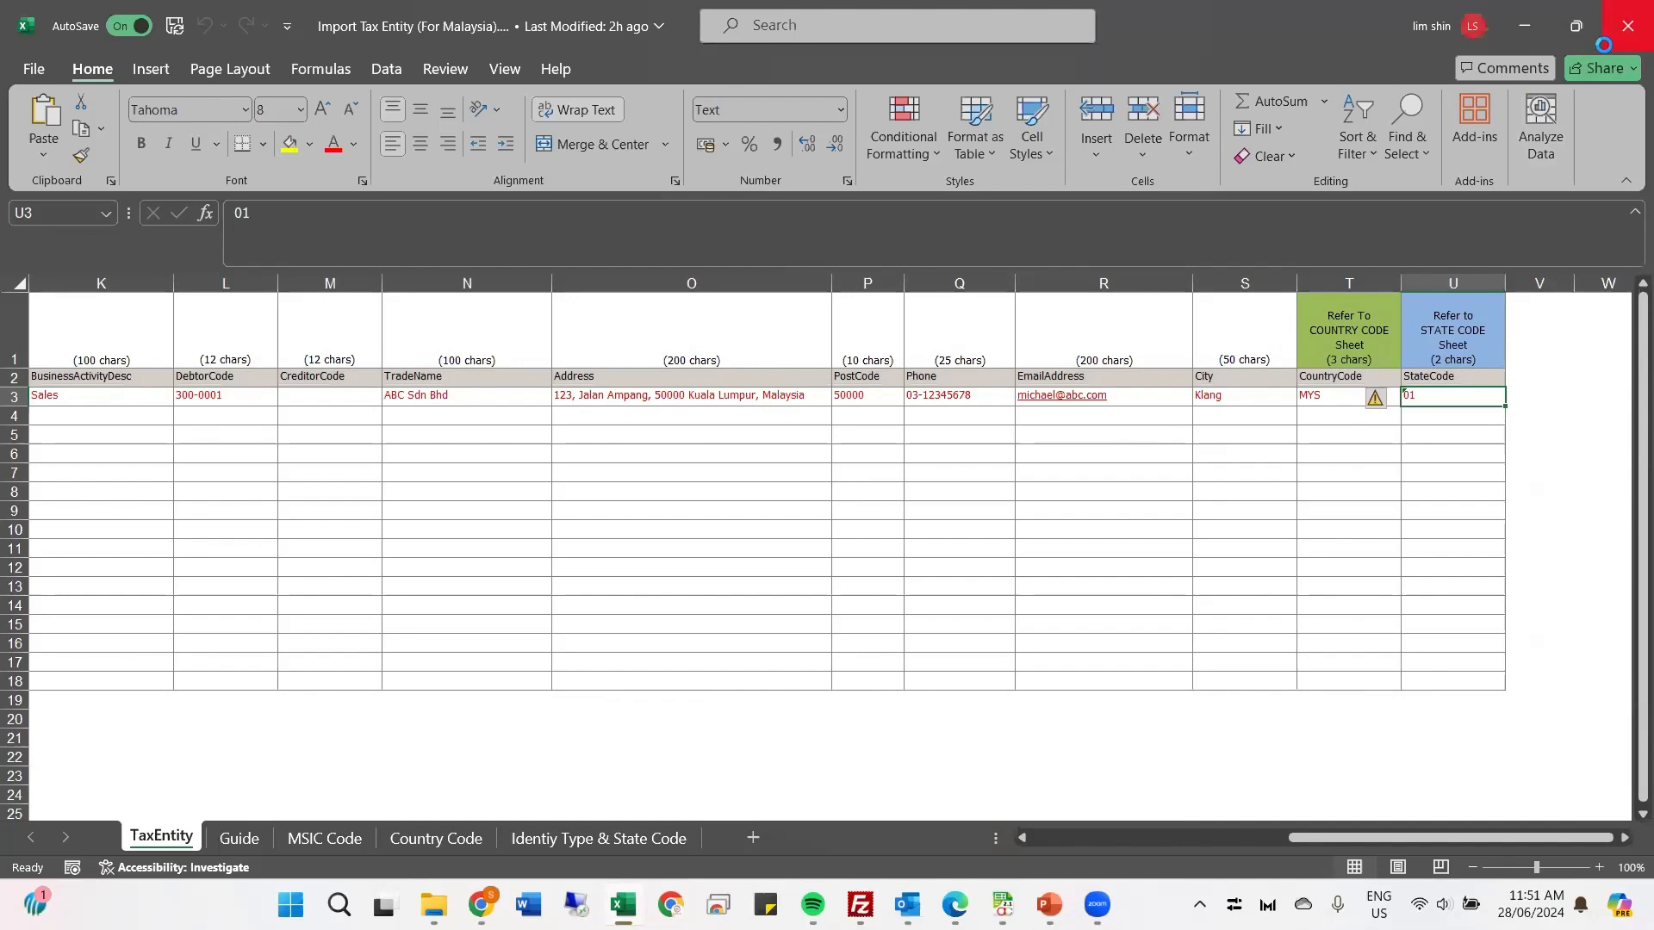
# Step: Close the import template workbook, switch to the running PowerPoint slide show, and advance past the "Preparation (3)" slide
pyautogui.click(1624, 25)
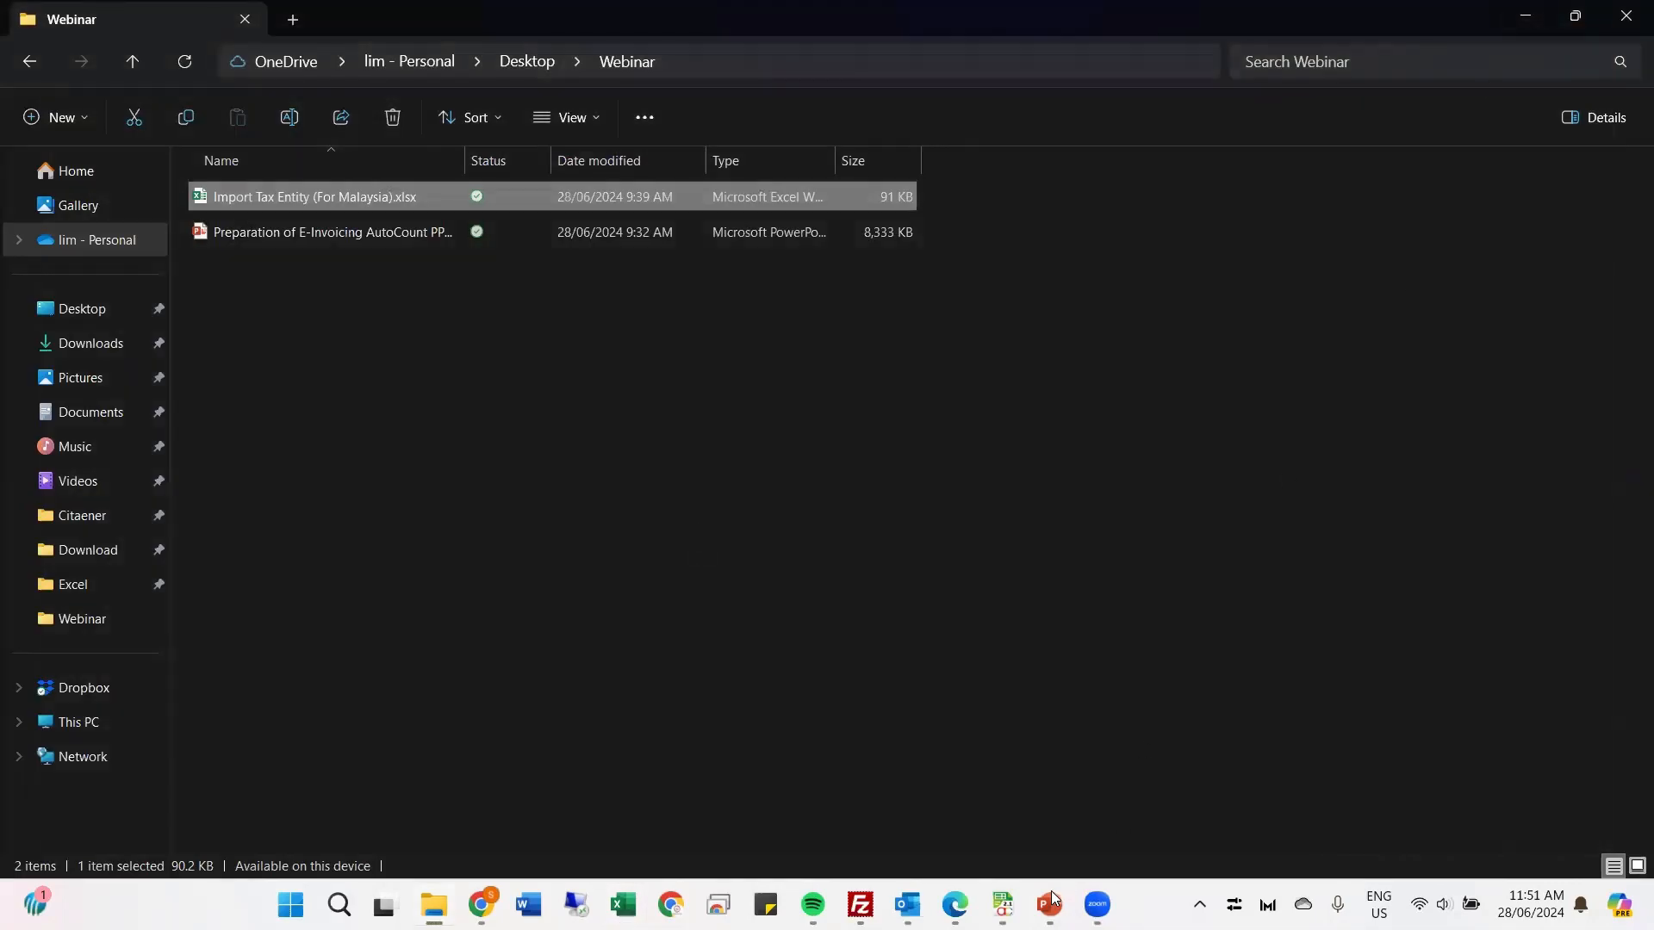
pyautogui.moveTo(1048, 904)
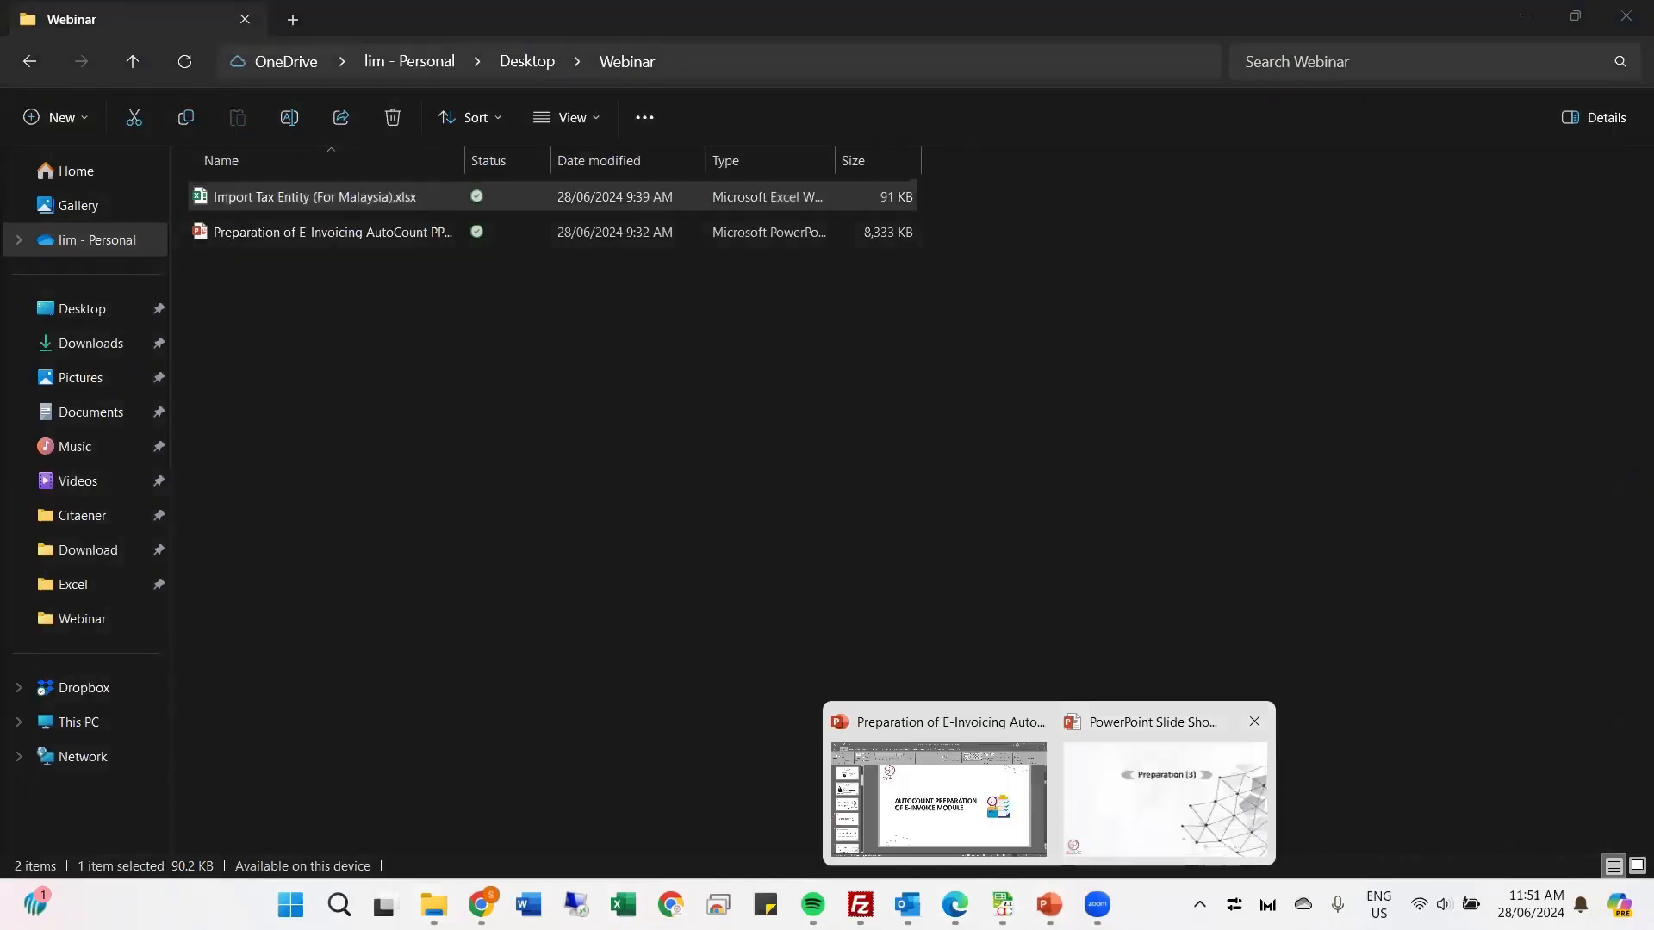
pyautogui.click(1202, 775)
pyautogui.click(730, 647)
pyautogui.click(725, 600)
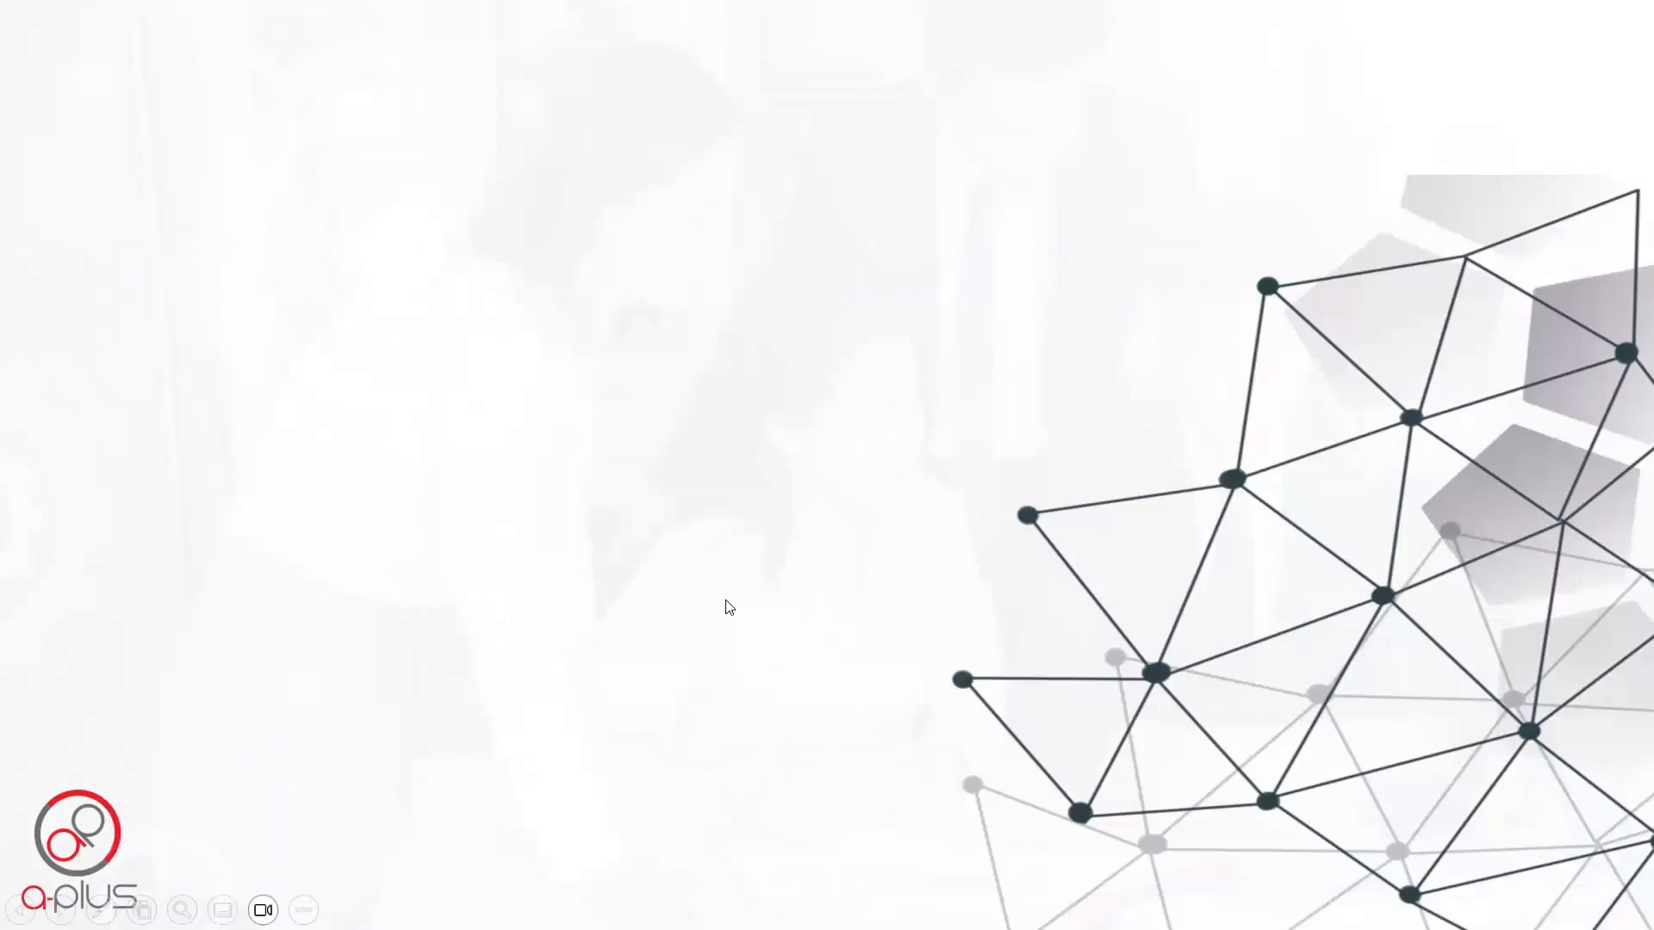
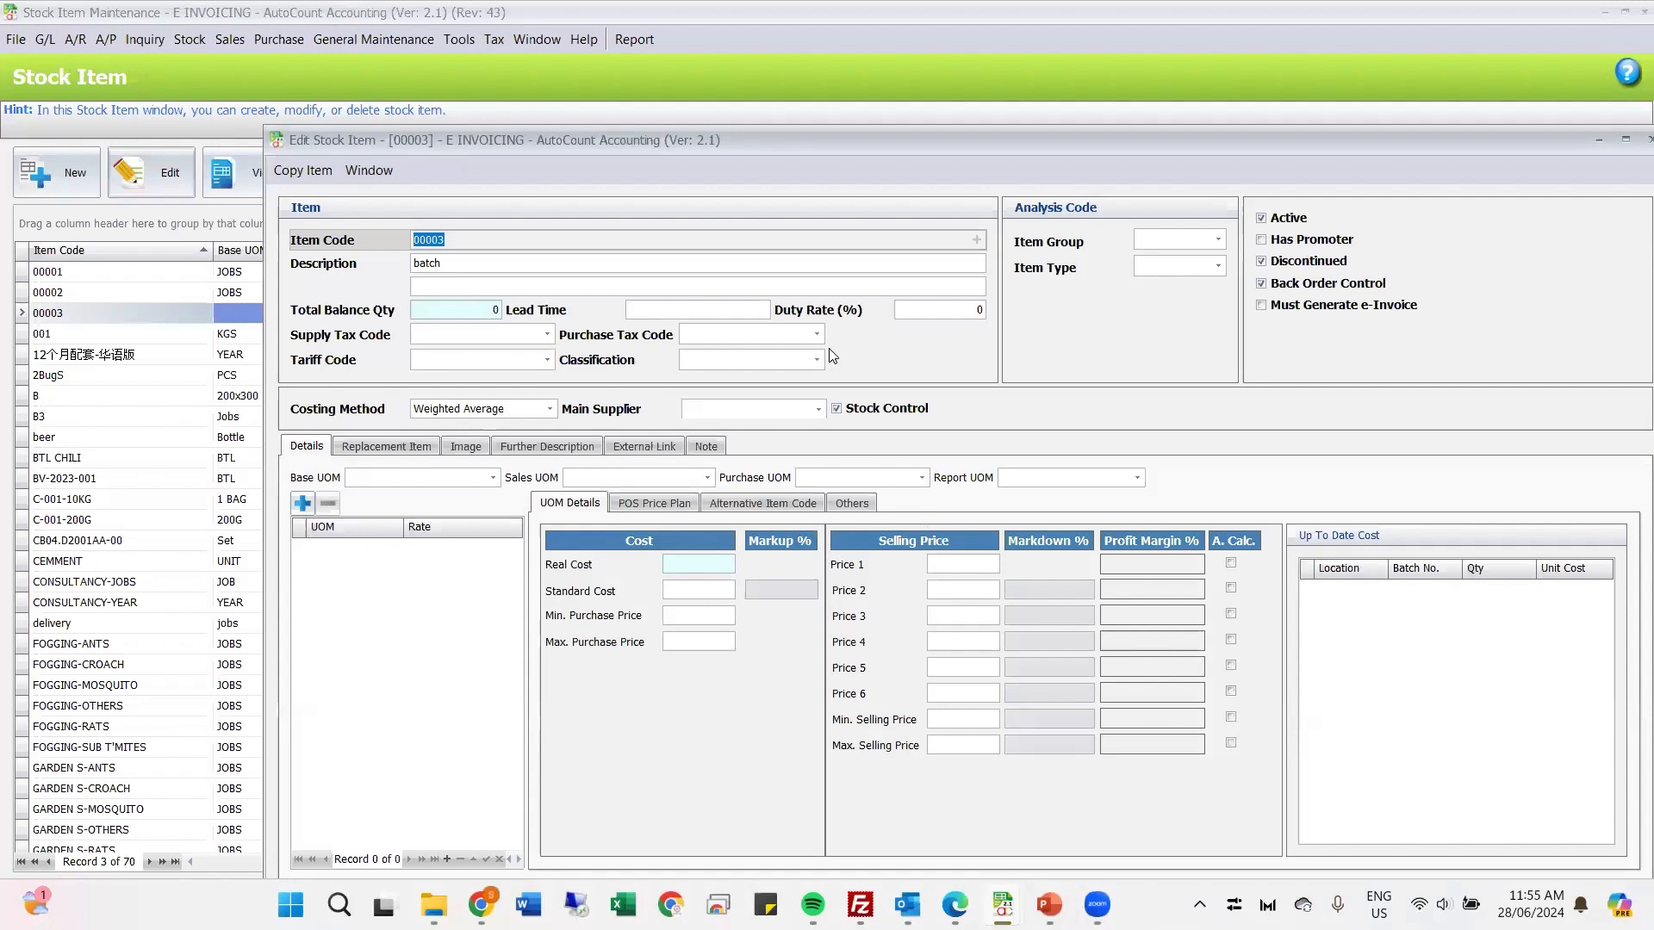
# Step: Browse the classification codes for stock item 00003 and set its Classification to 020
pyautogui.click(816, 361)
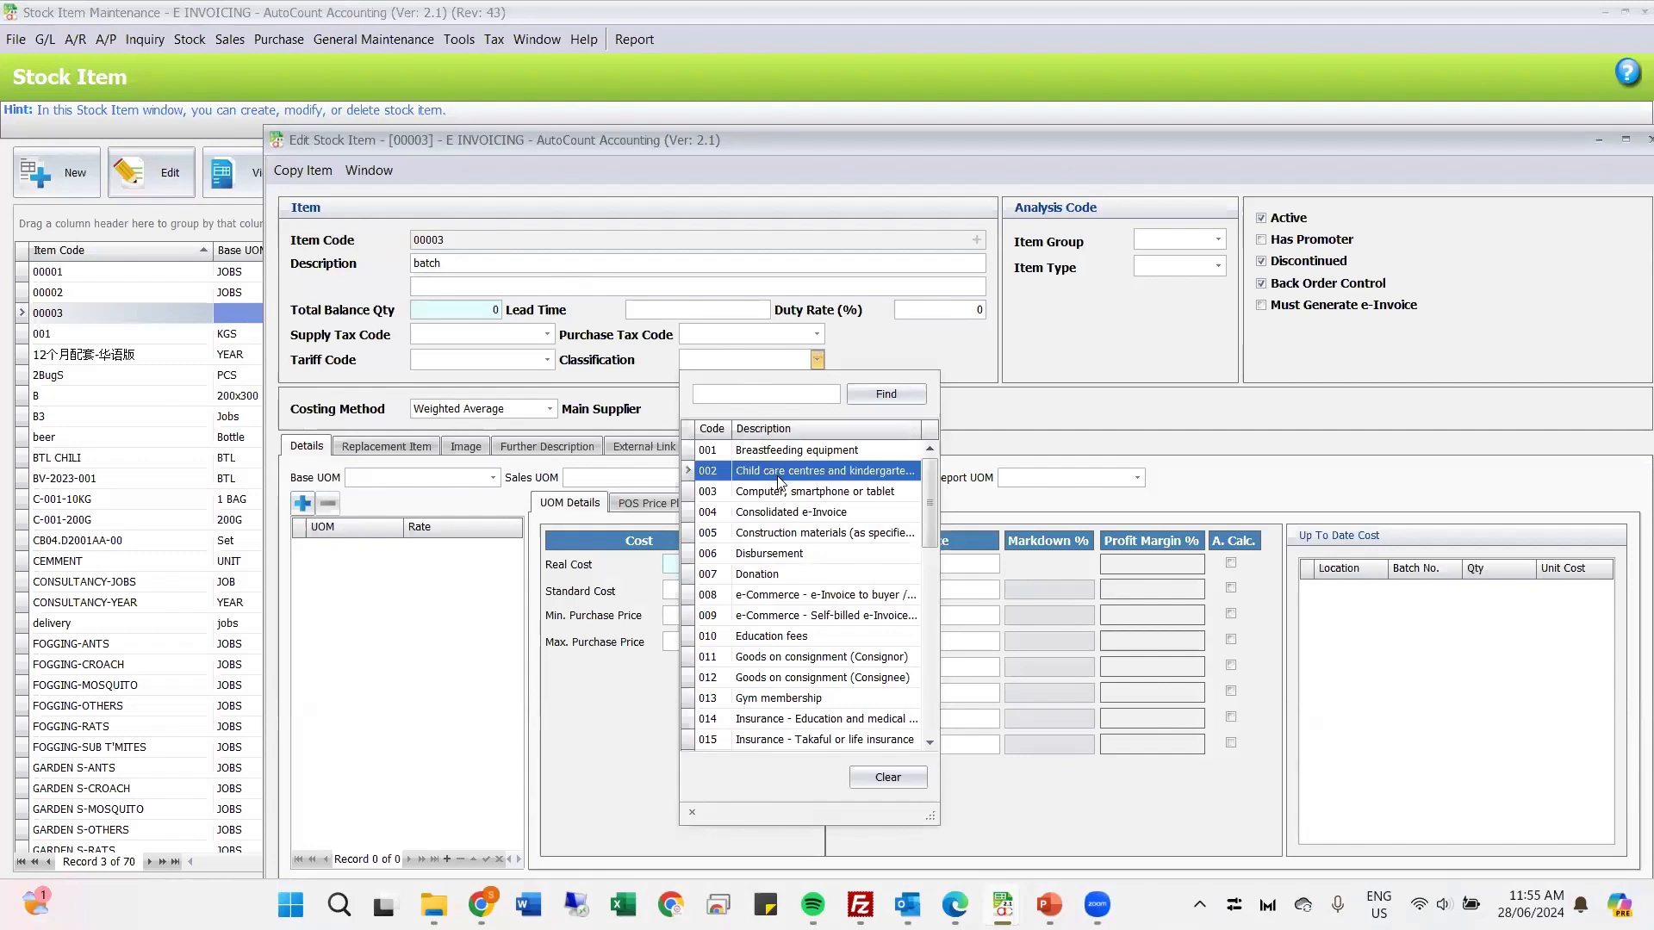
pyautogui.scroll(-10, 781, 481)
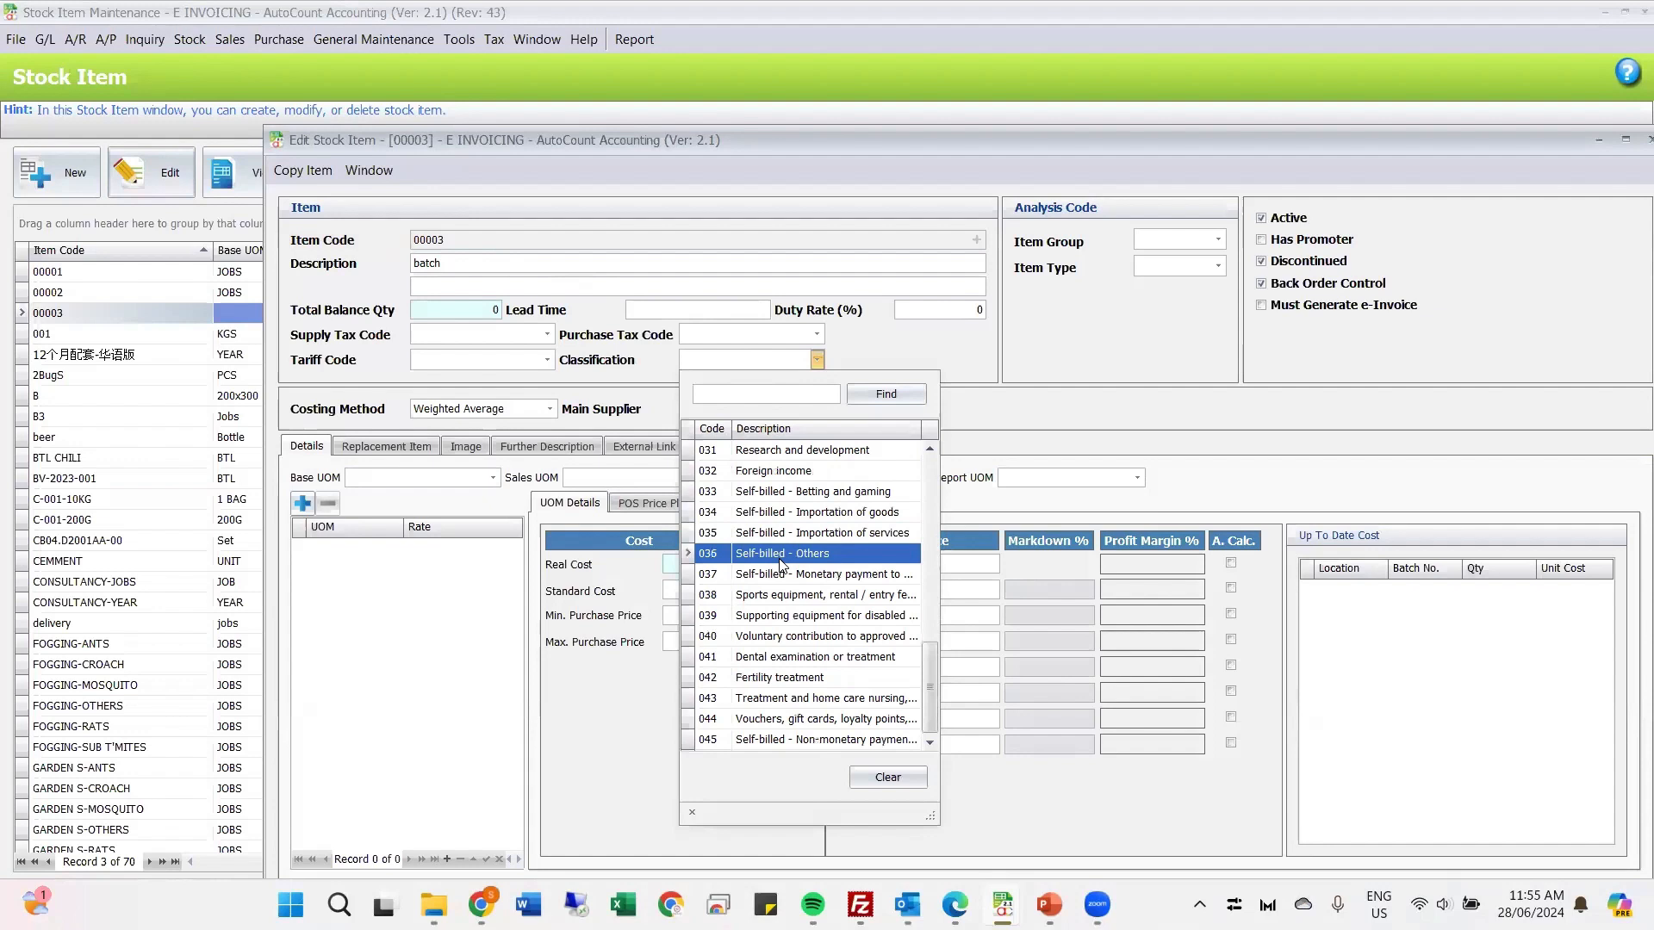
pyautogui.scroll(4, 778, 508)
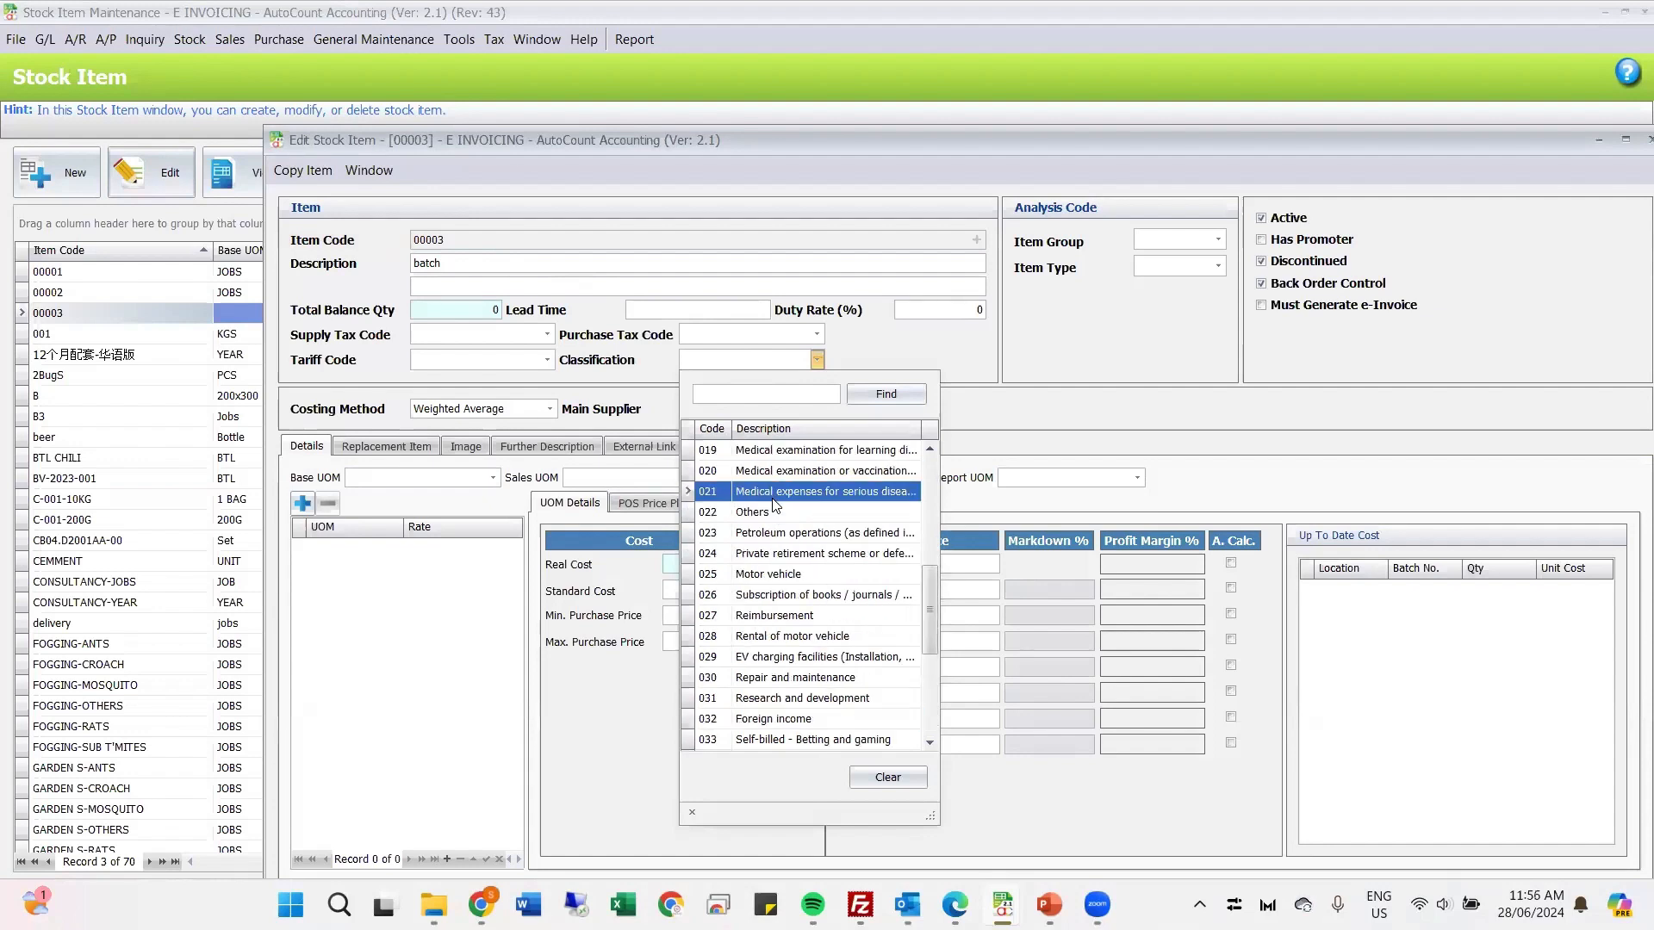
pyautogui.click(779, 474)
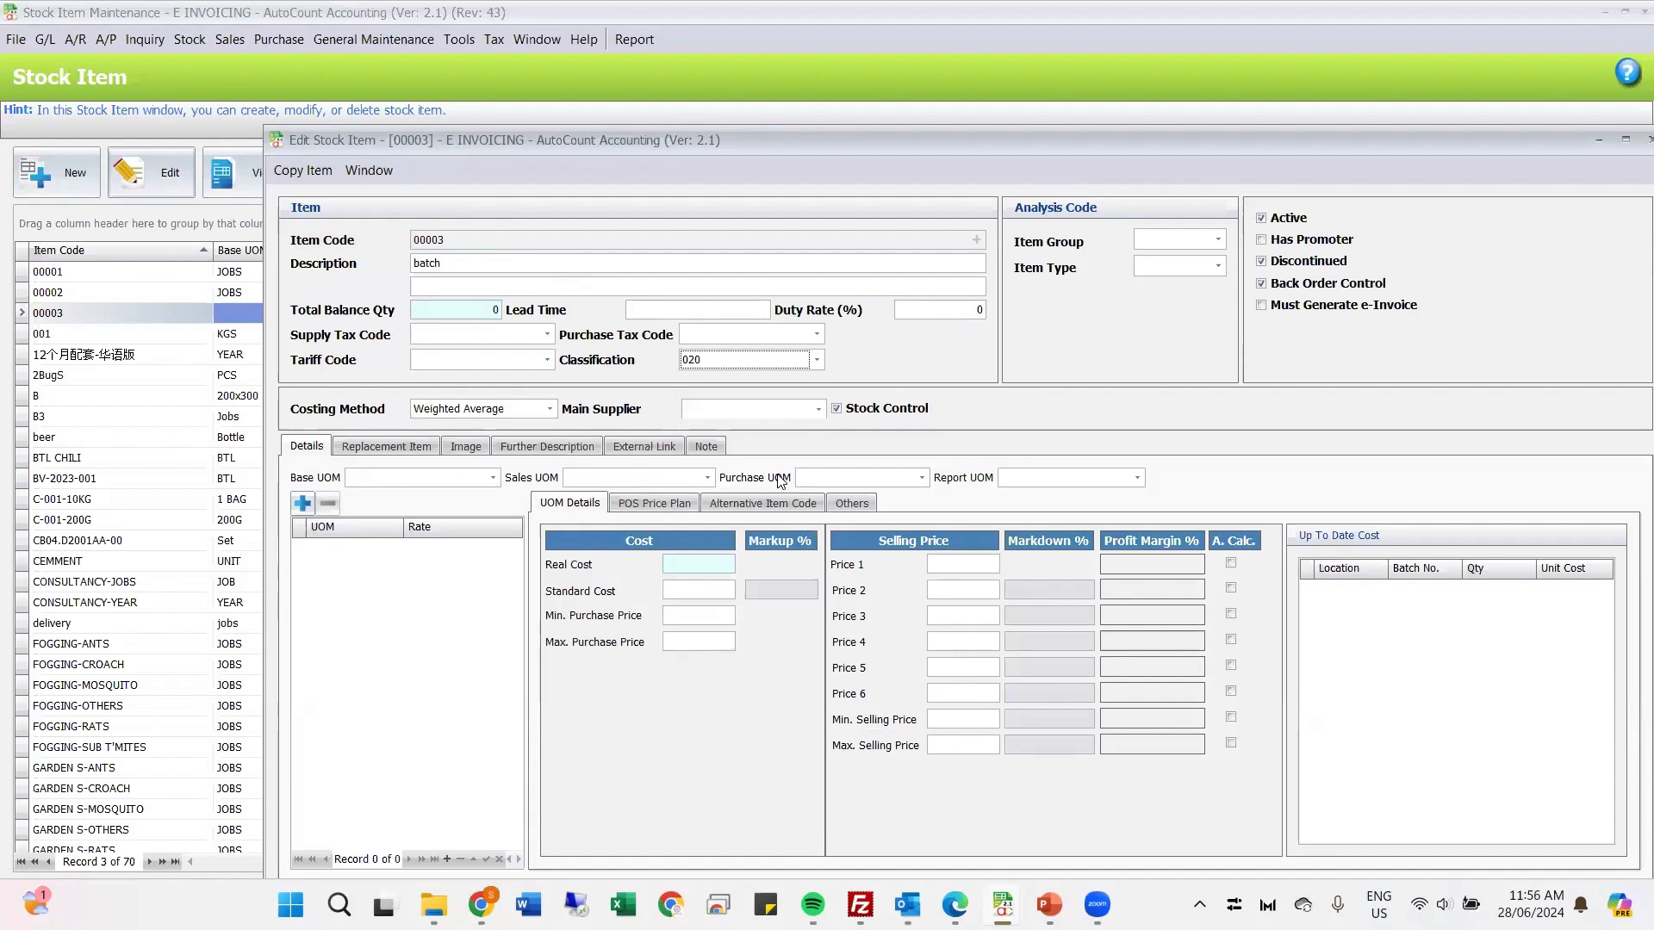
# Step: Change the Classification of stock item 00003 to 023, Petroleum operations
pyautogui.click(816, 360)
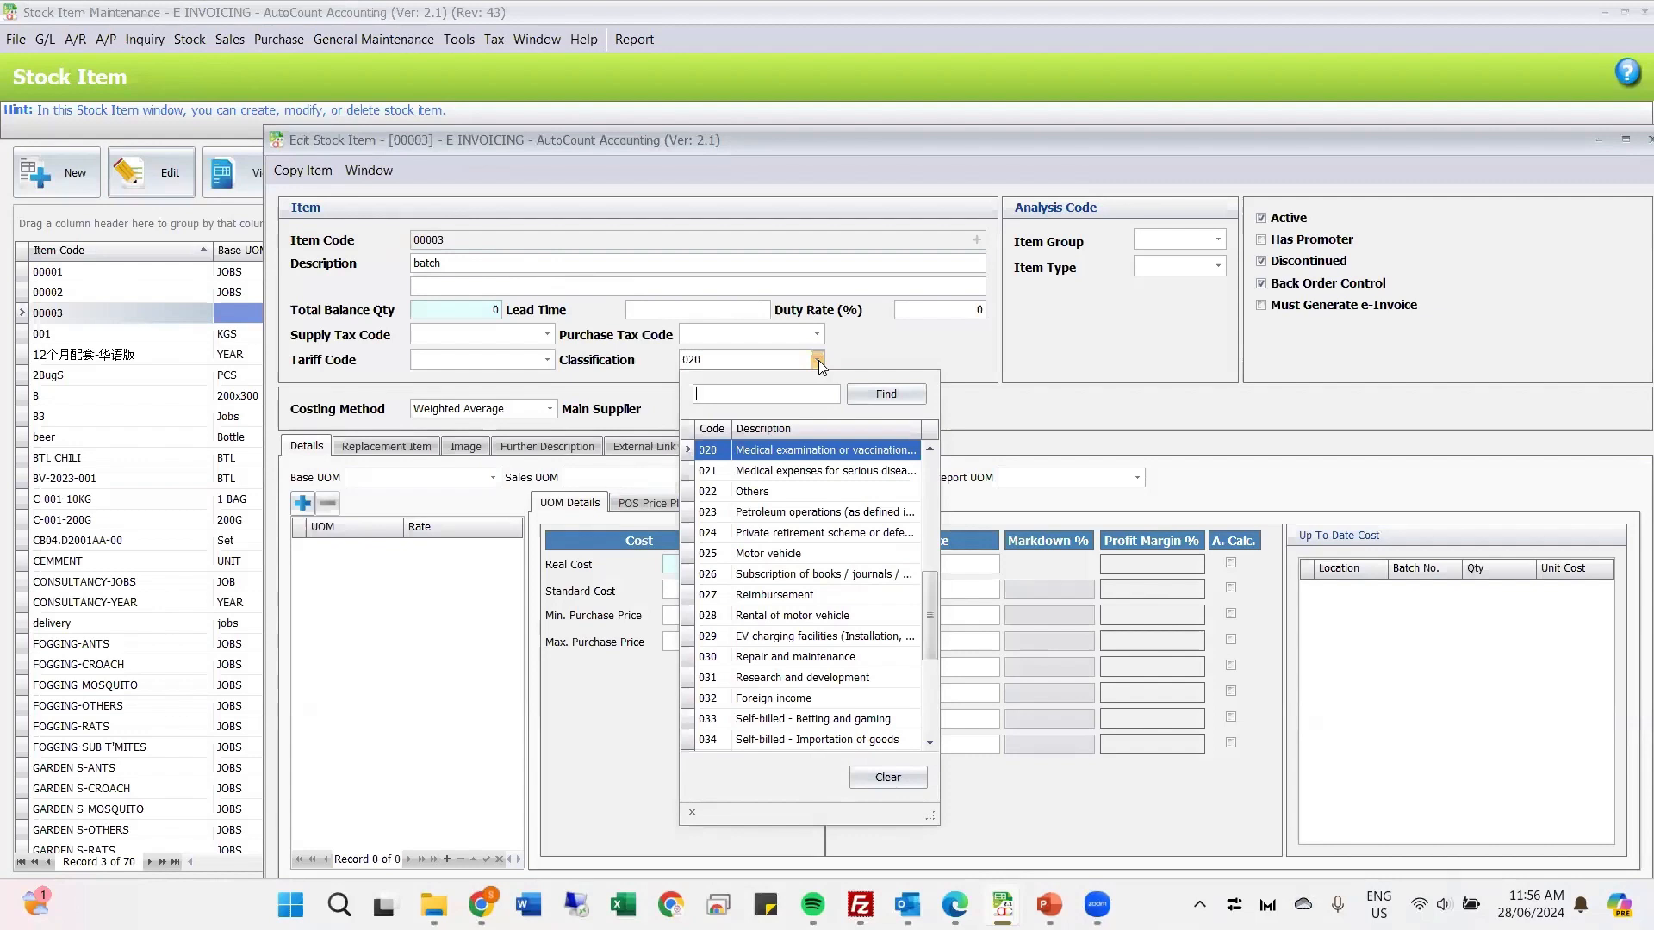
pyautogui.click(817, 360)
pyautogui.click(816, 362)
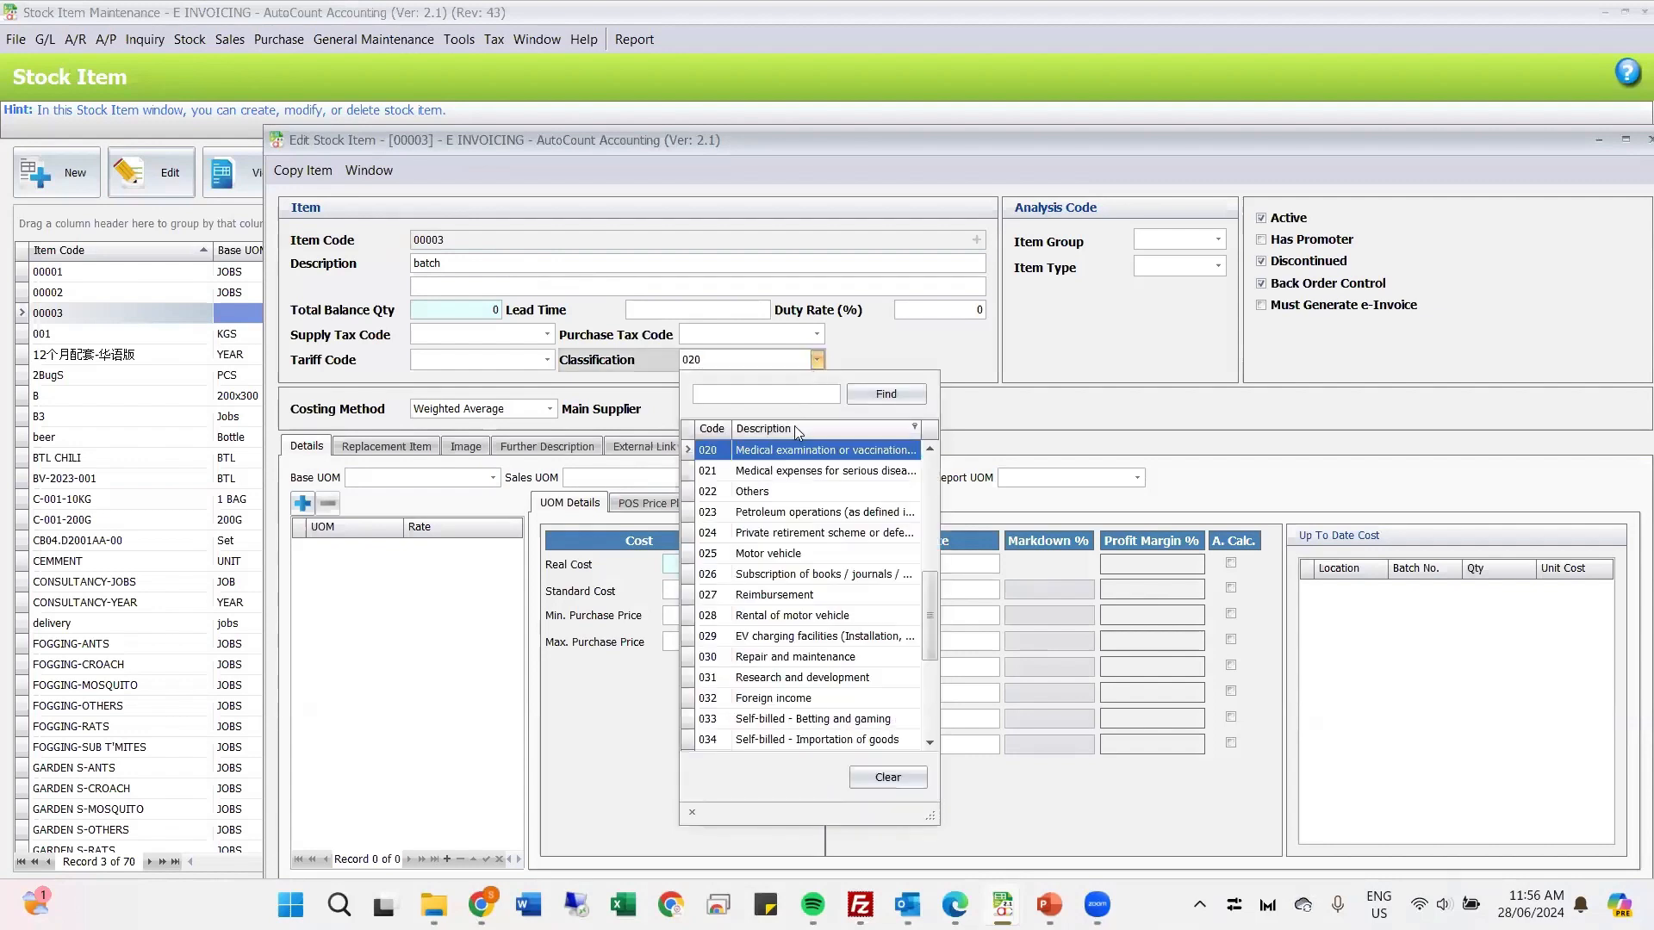
pyautogui.click(744, 514)
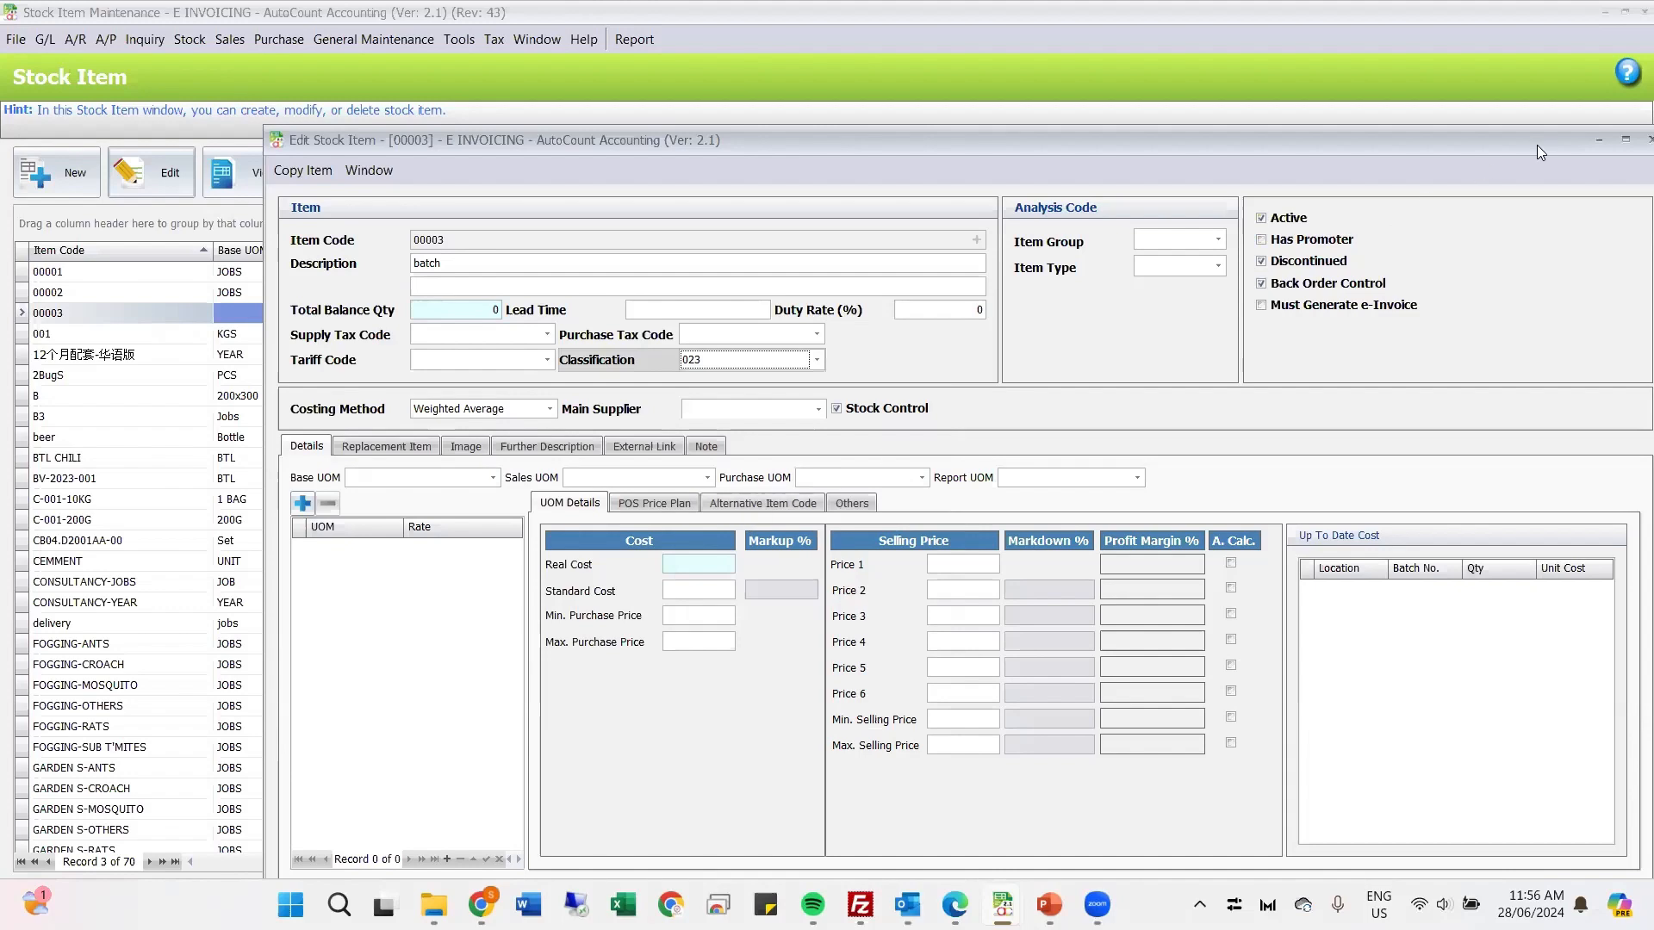
# Step: View the Others details of stock item 00003, and close the item without saving the changes
pyautogui.moveTo(1511, 148); pyautogui.dragTo(1009, 223)
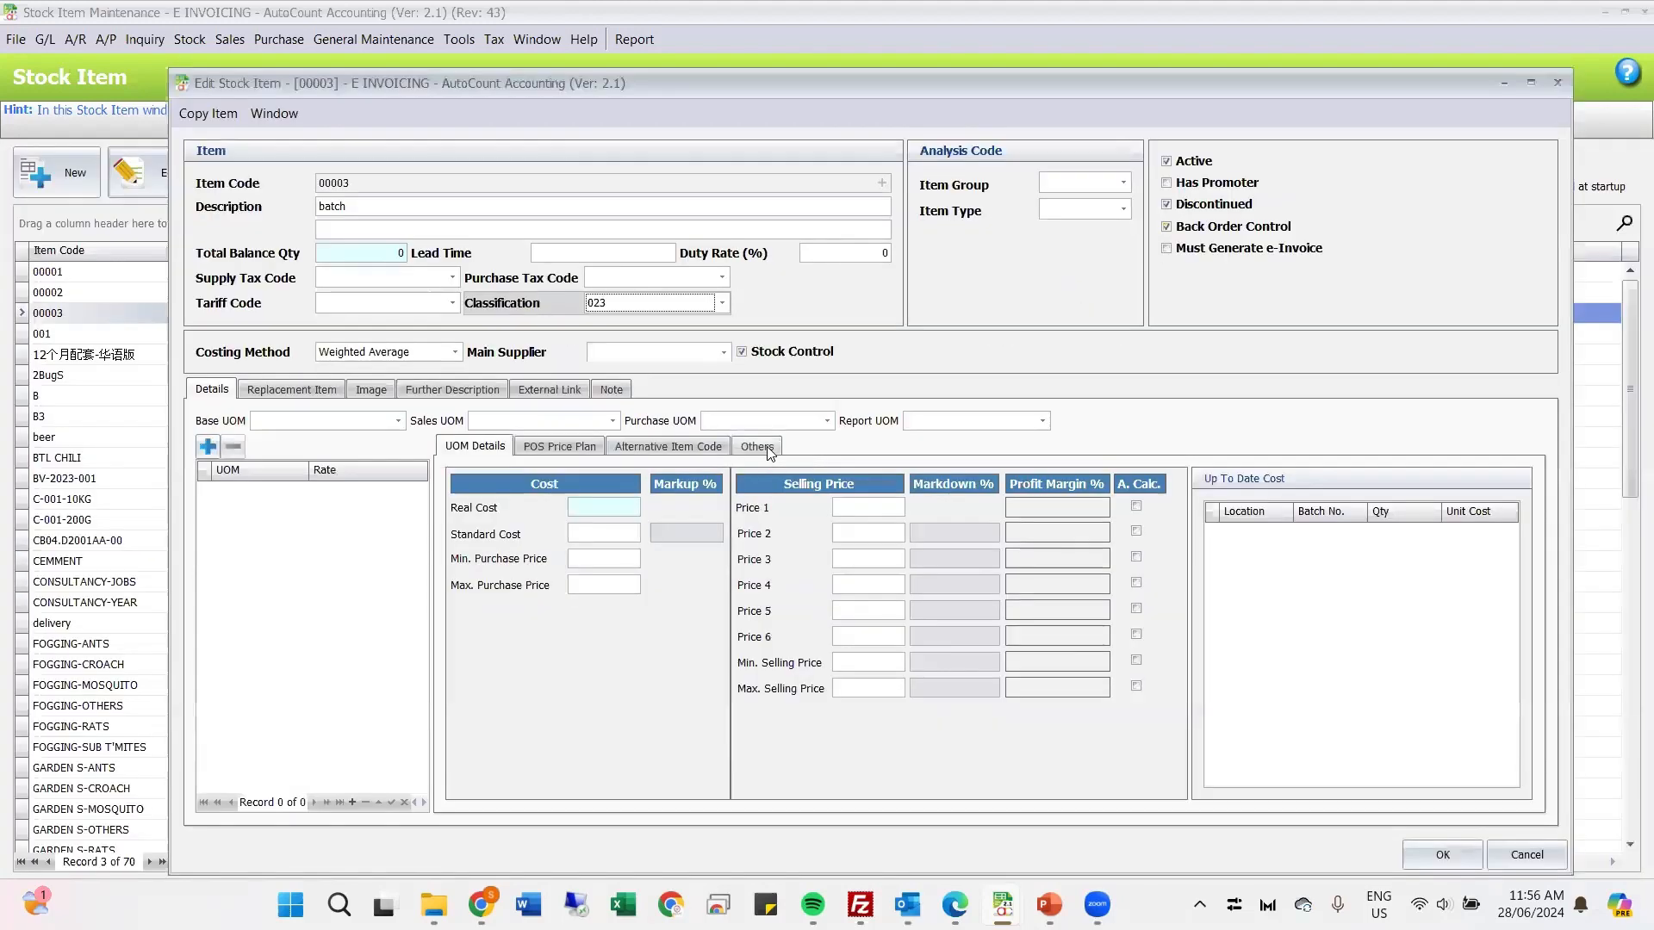
pyautogui.click(753, 448)
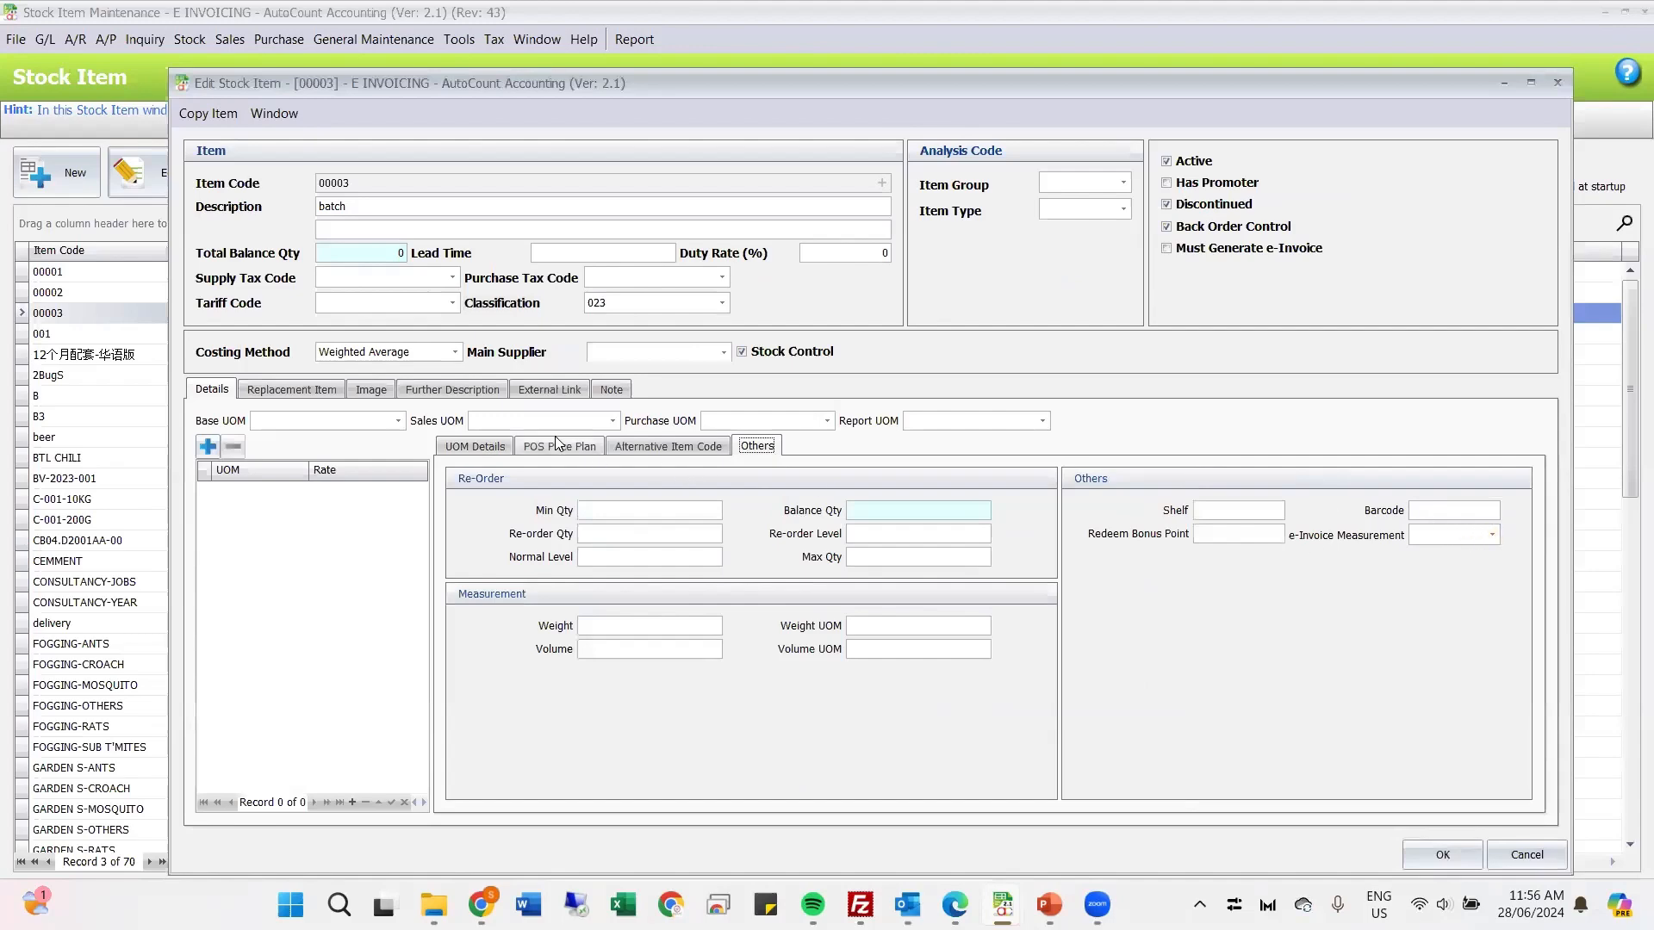
pyautogui.click(1557, 84)
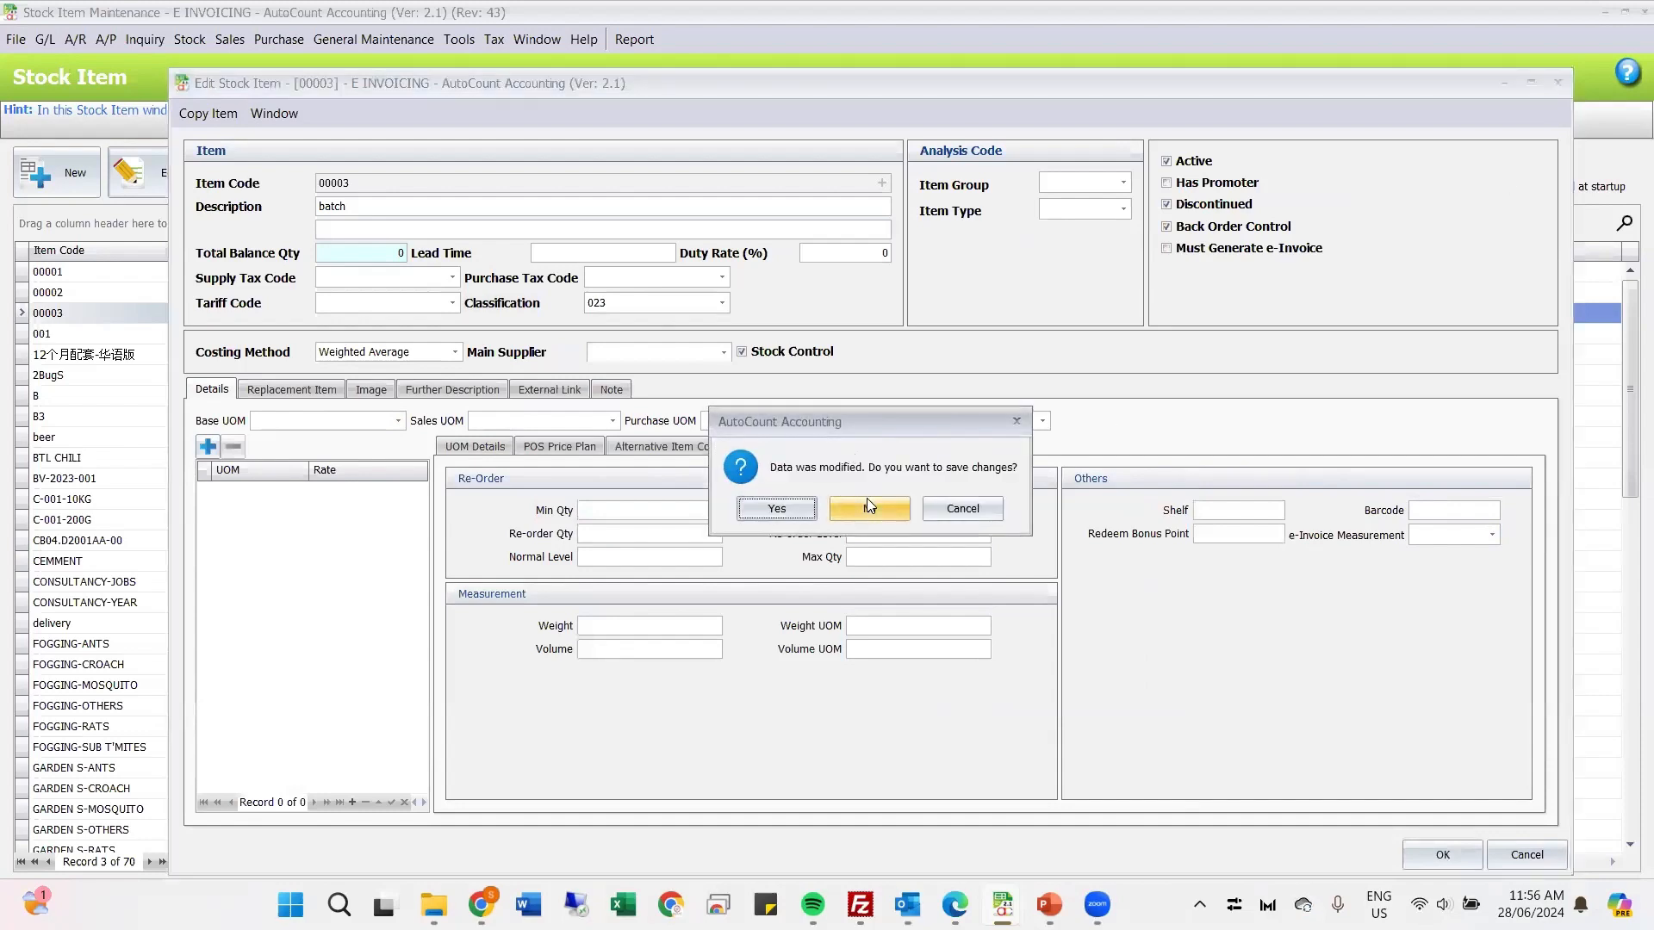
pyautogui.click(866, 504)
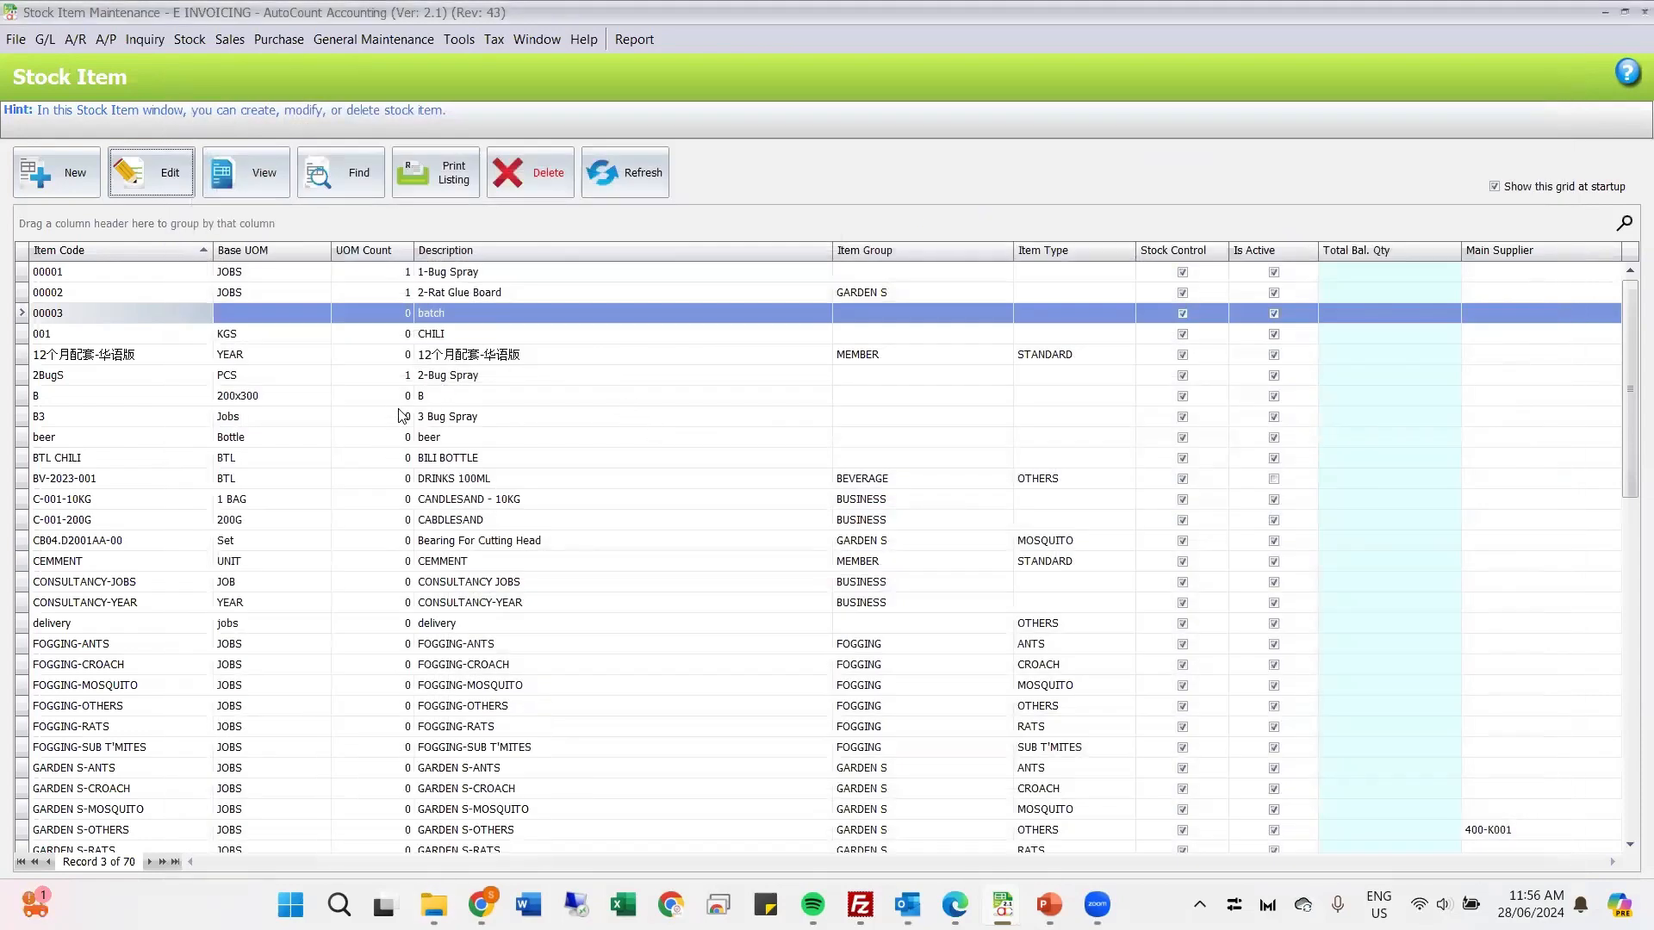
# Step: Open stock item PO3 for editing and add the units of measure UNIT and BOX
pyautogui.scroll(-12, 405, 422)
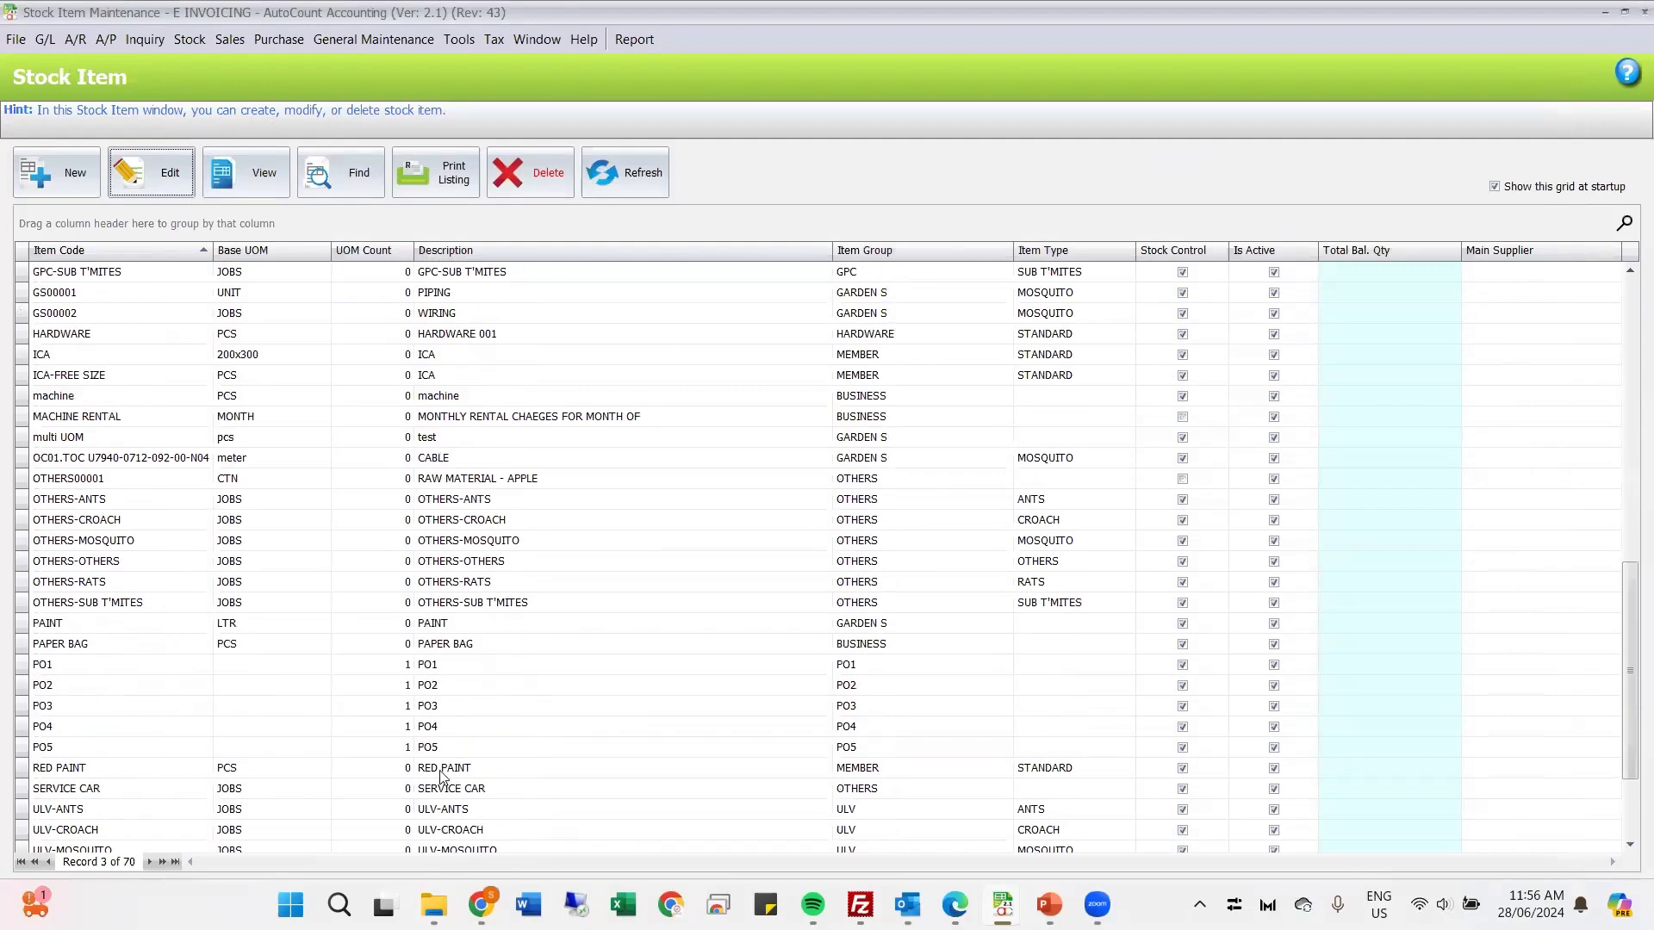
pyautogui.scroll(-2, 442, 777)
pyautogui.click(433, 586)
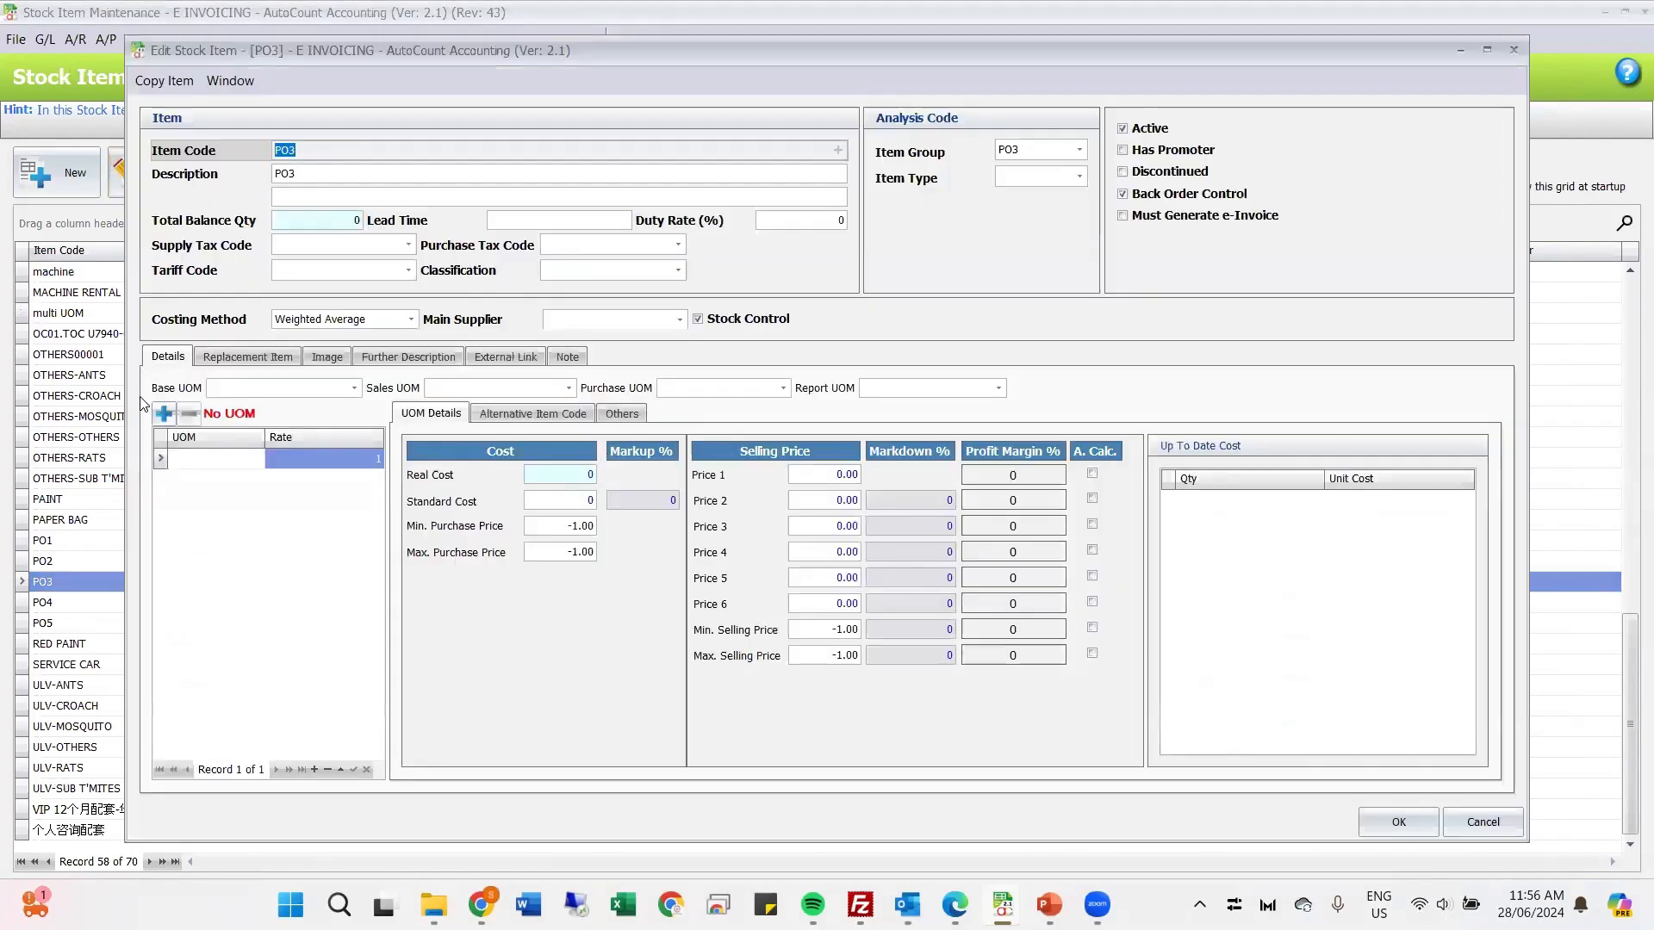
pyautogui.click(164, 414)
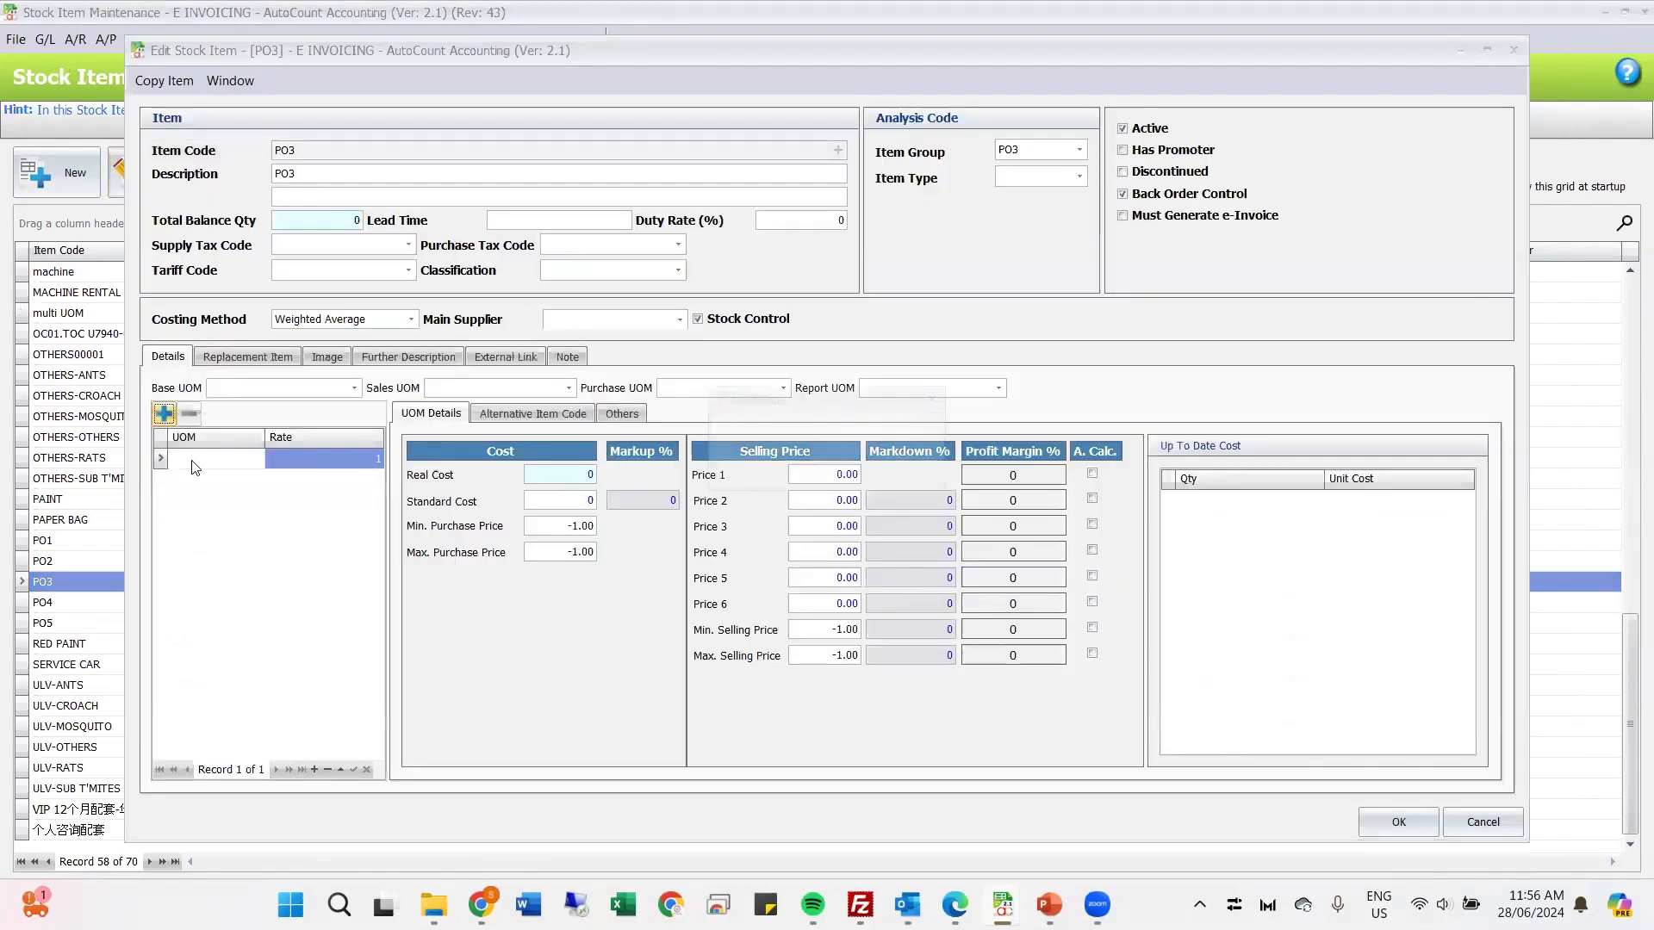
pyautogui.write('U')
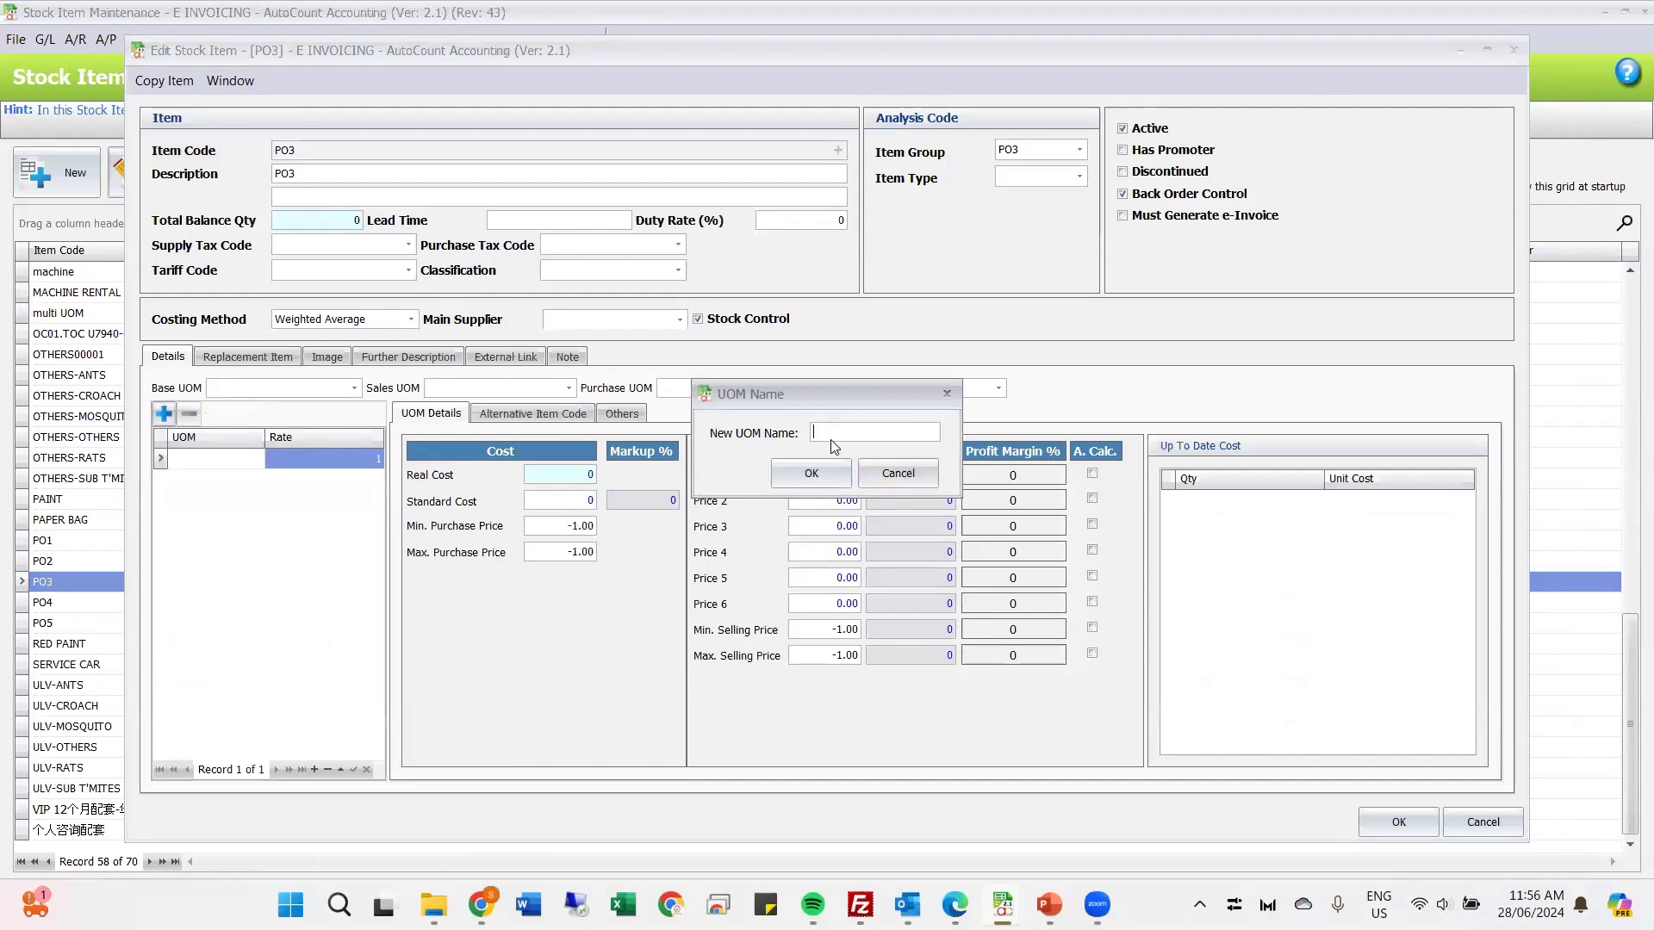
pyautogui.write('NIT')
pyautogui.click(780, 470)
pyautogui.click(163, 415)
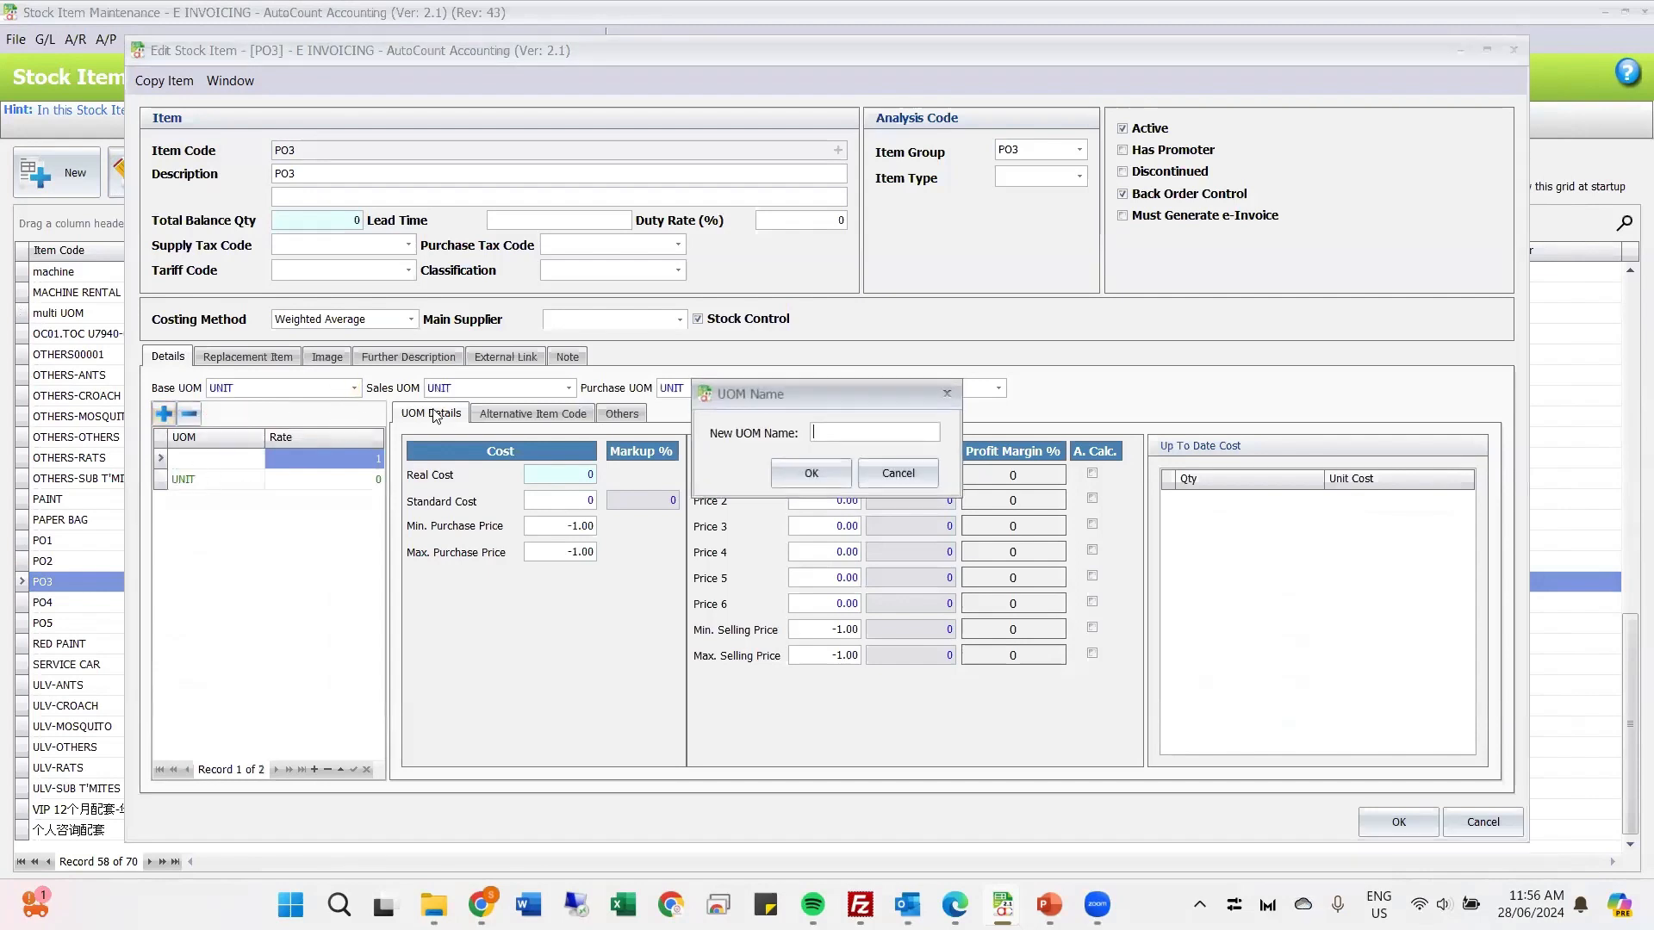
pyautogui.write('BOX')
pyautogui.click(812, 473)
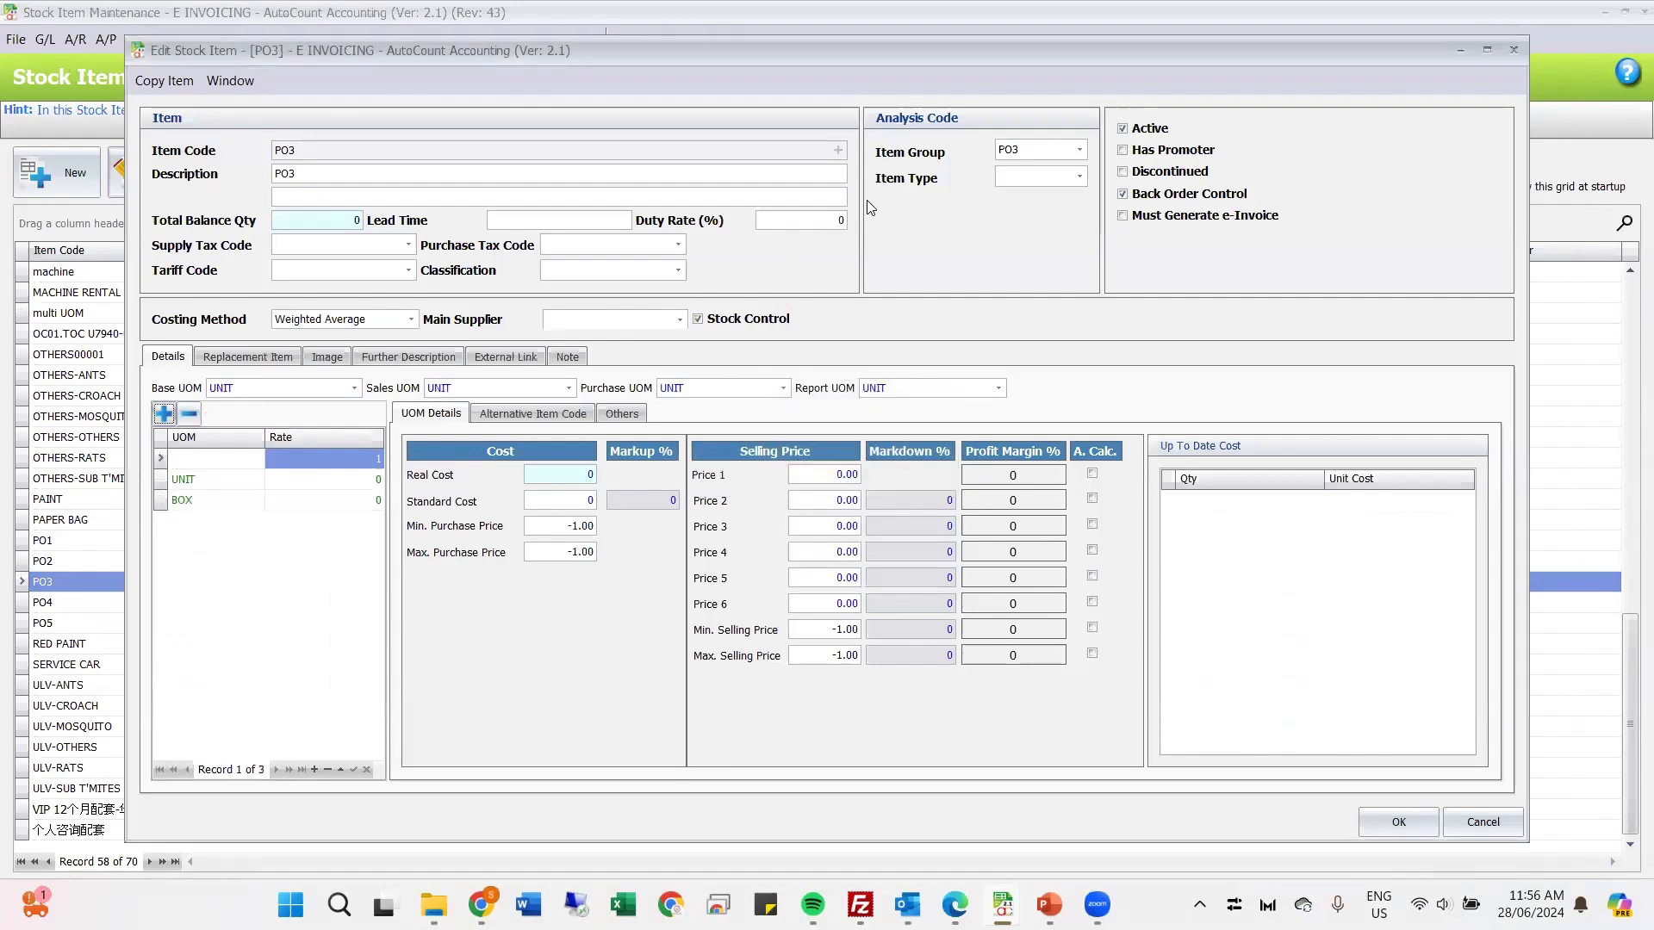
# Step: Set the Classification of stock item PO3 to 002, the child care centres and kindergartens code
pyautogui.click(301, 173)
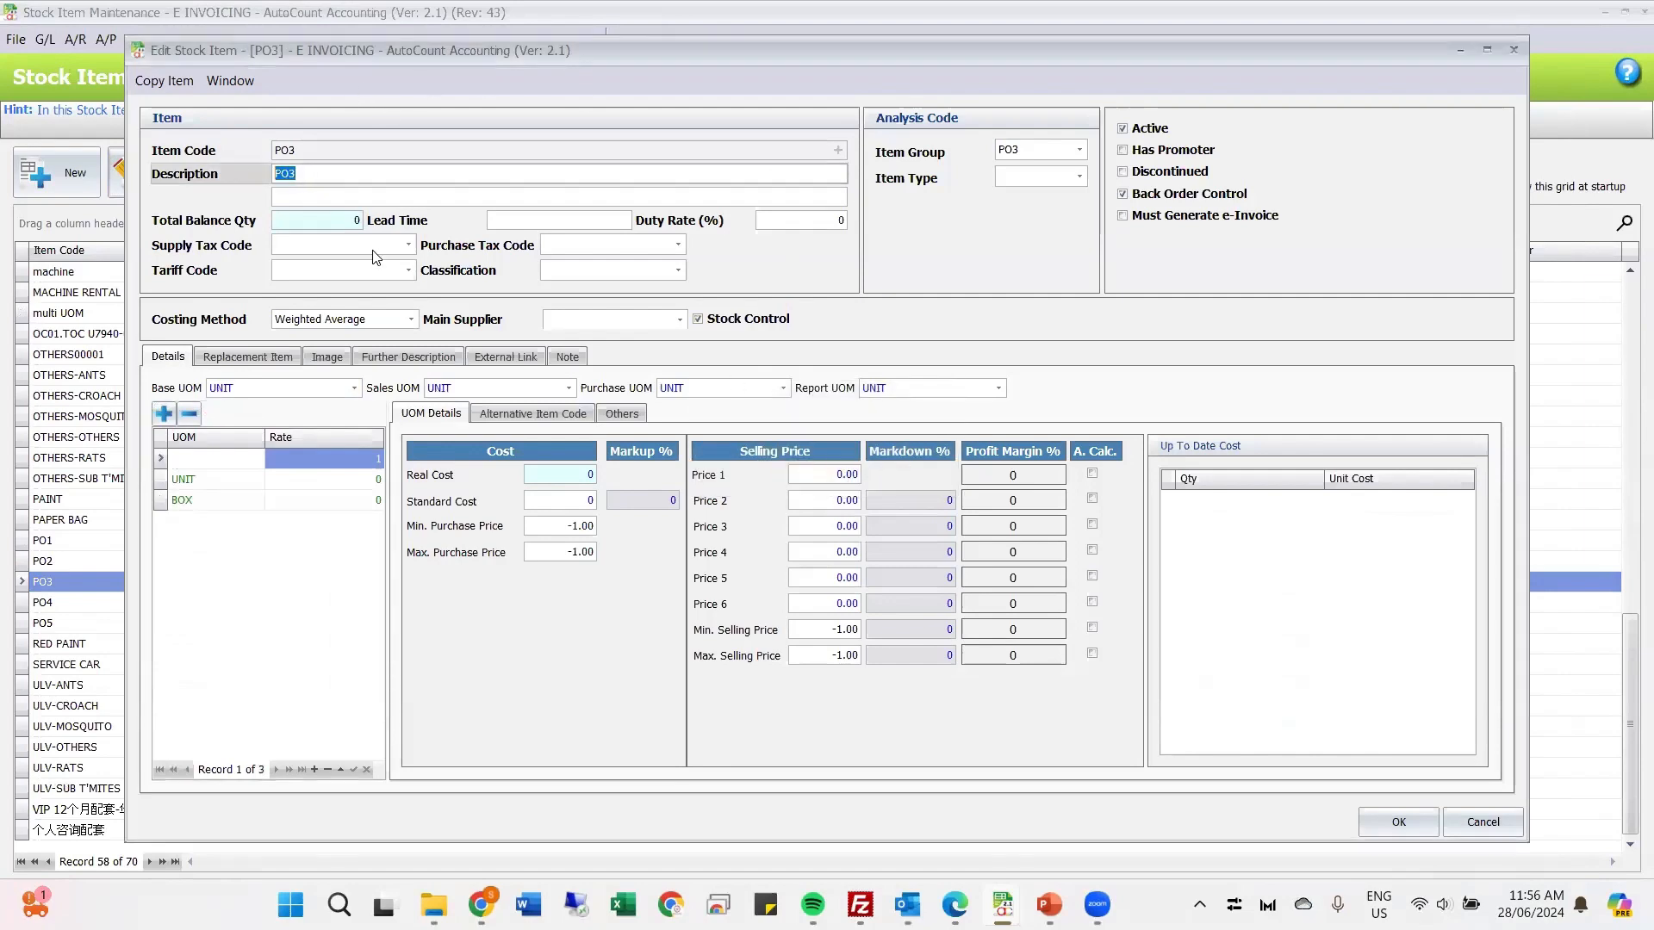
pyautogui.click(678, 269)
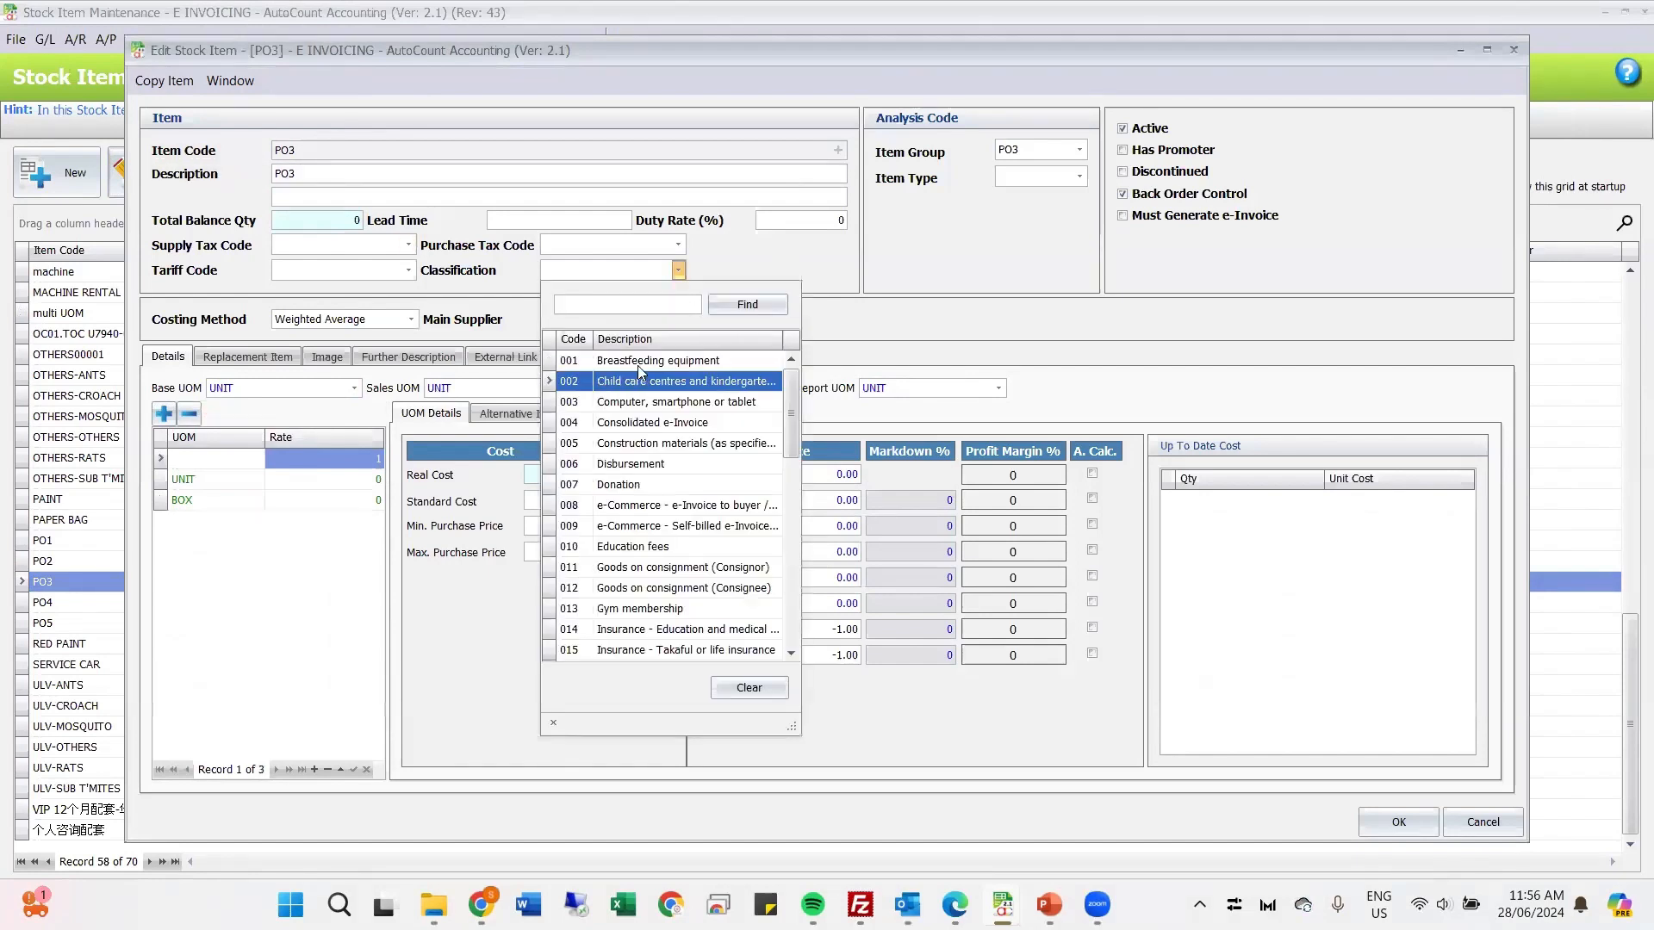
pyautogui.click(661, 381)
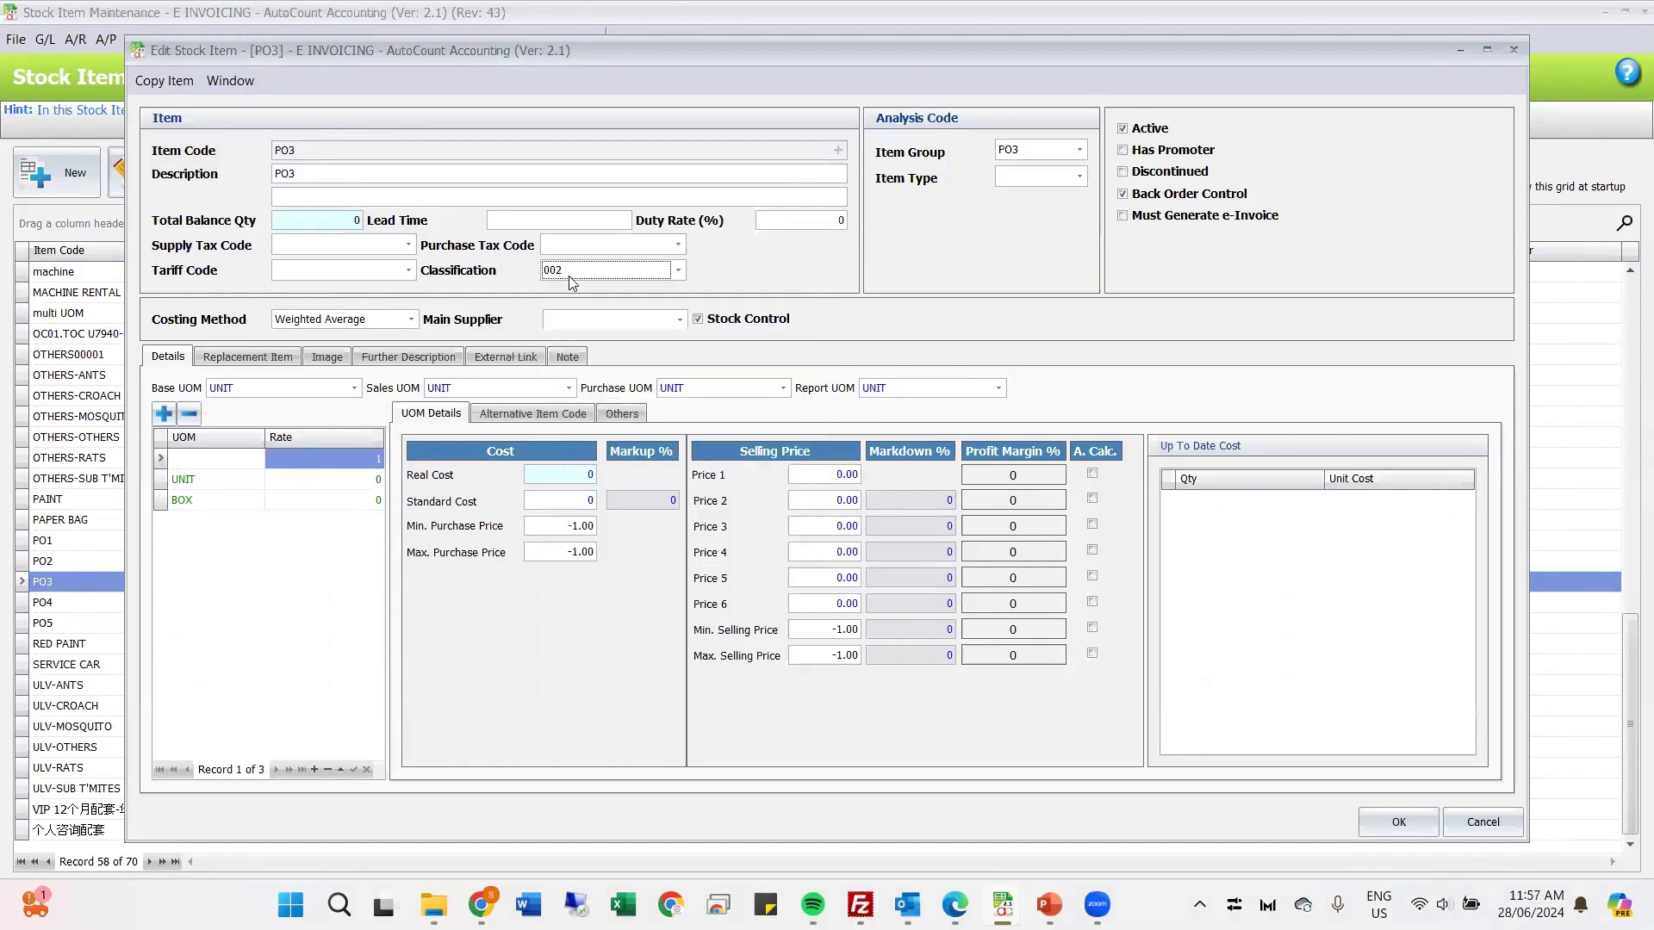
# Step: Search the e-Invoice Measurement codes for "unit" and assign C62 (one) to PO3's UNIT unit of measure
pyautogui.click(239, 480)
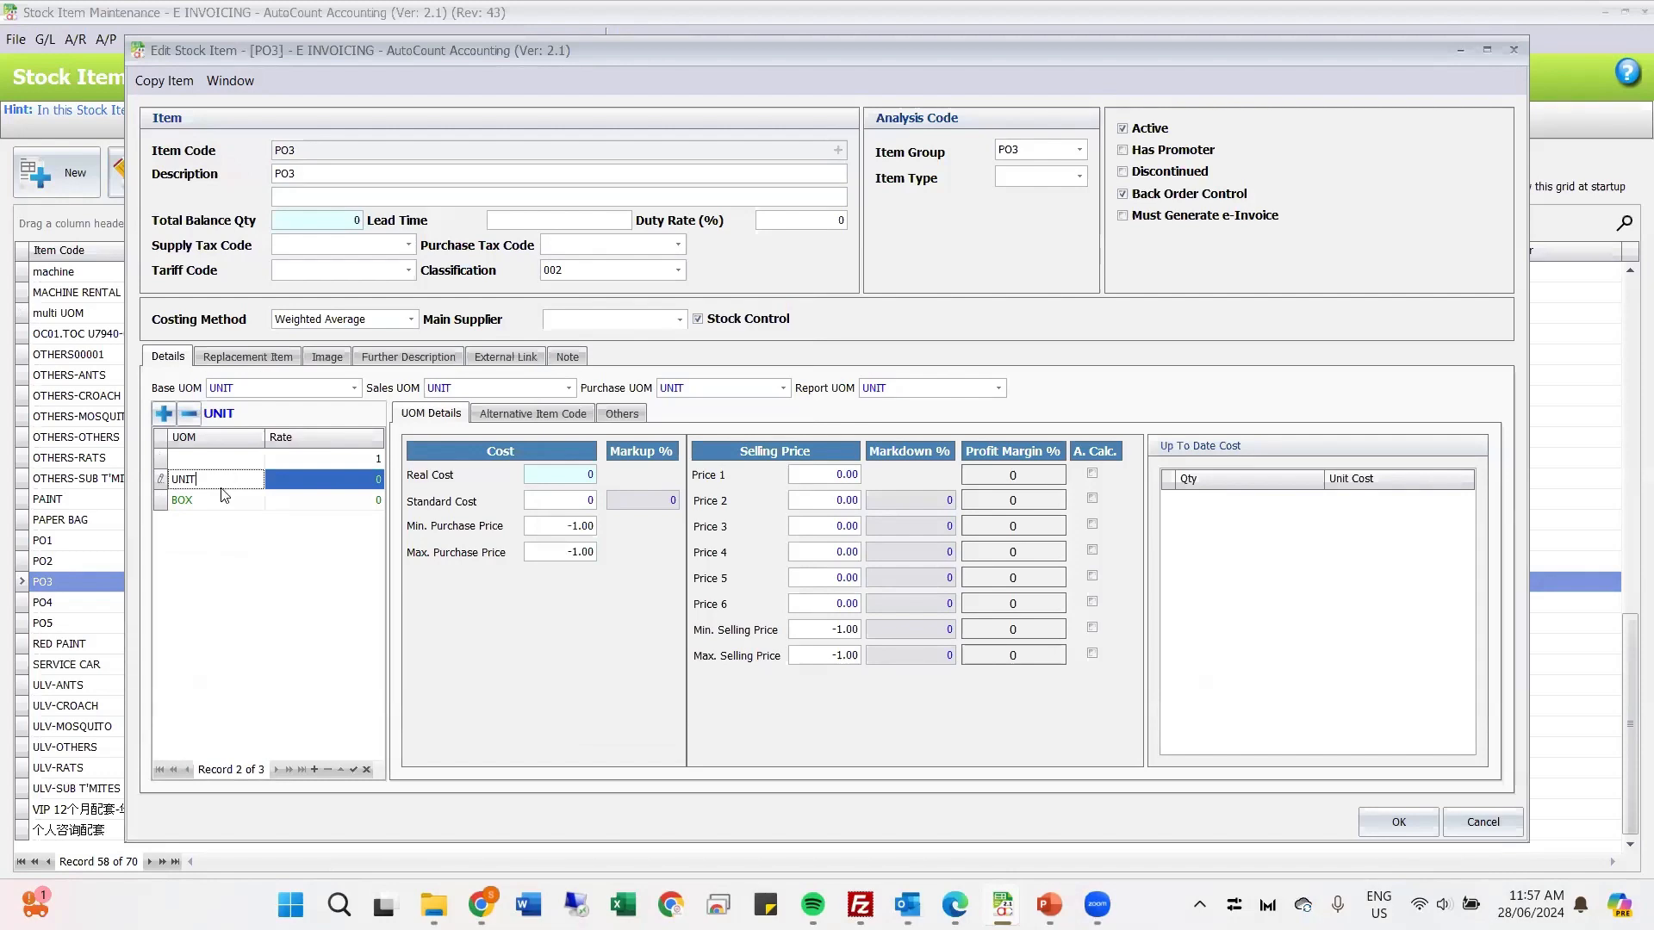
pyautogui.moveTo(219, 481); pyautogui.dragTo(171, 484)
pyautogui.click(621, 414)
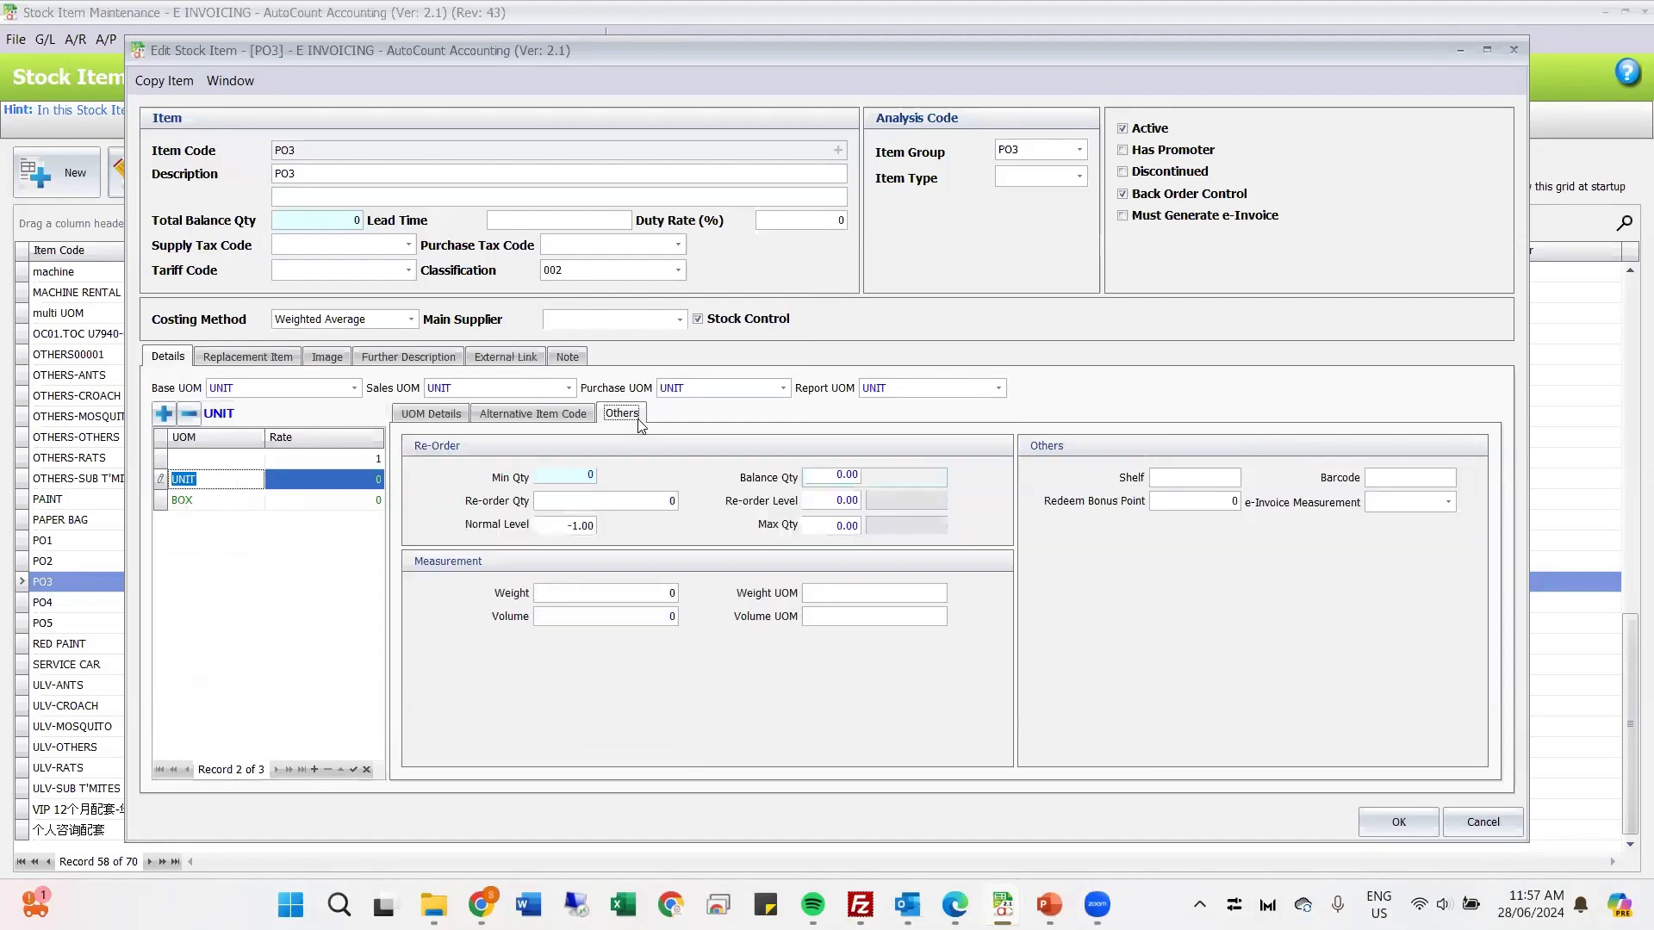
pyautogui.click(1449, 504)
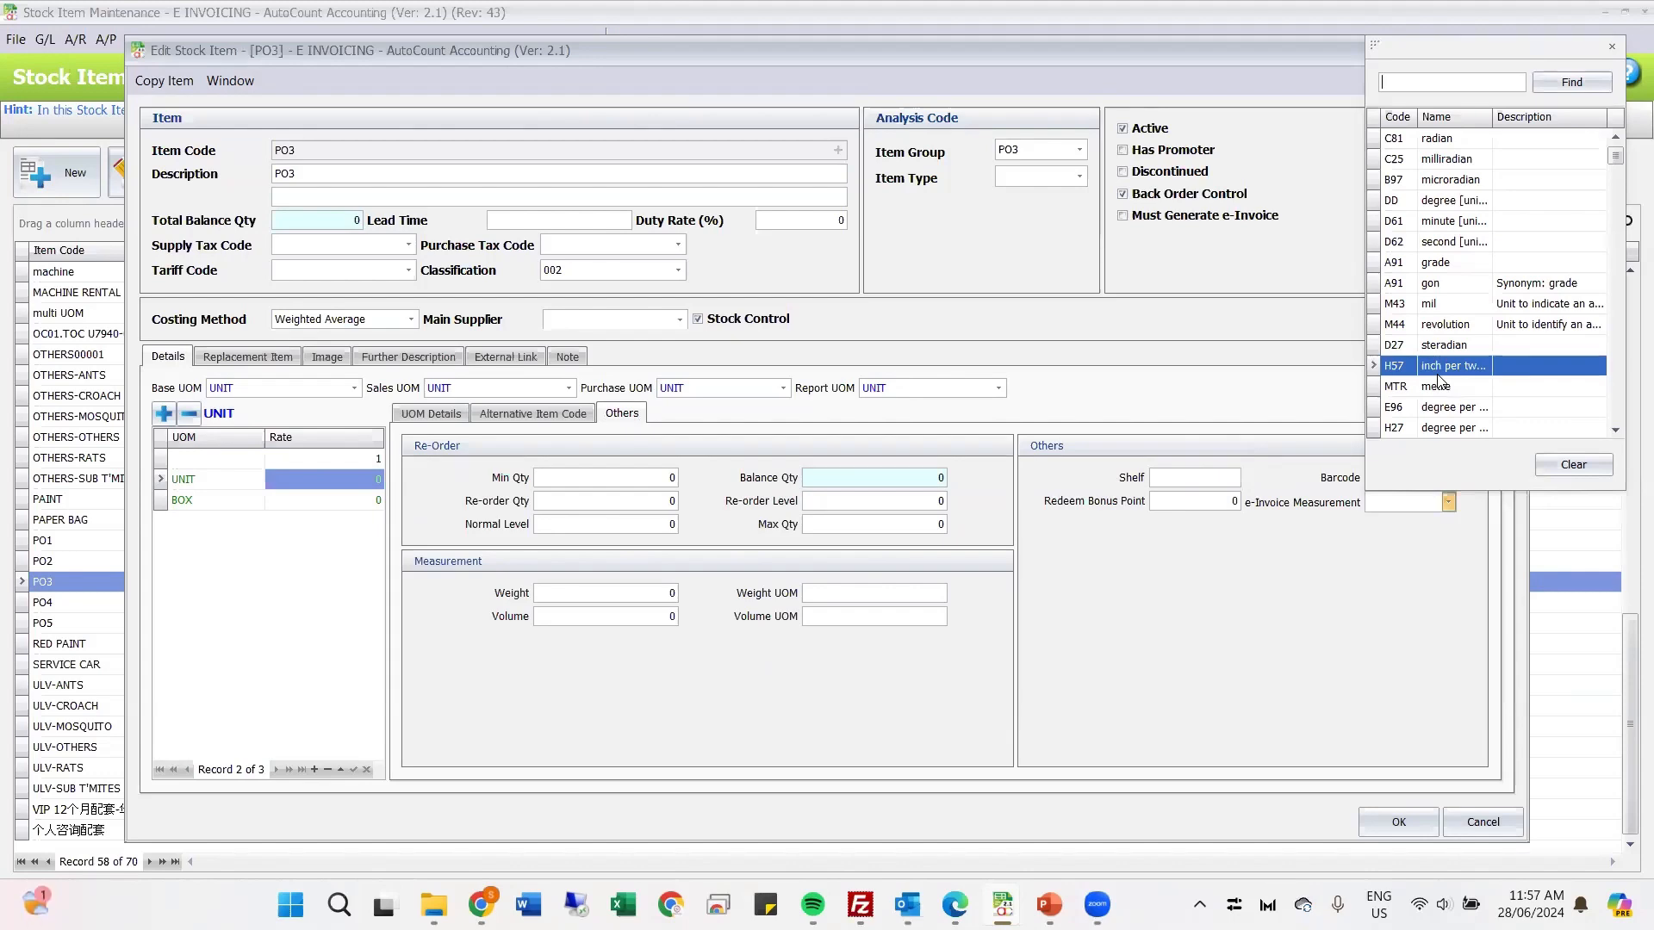
pyautogui.scroll(-5, 1447, 292)
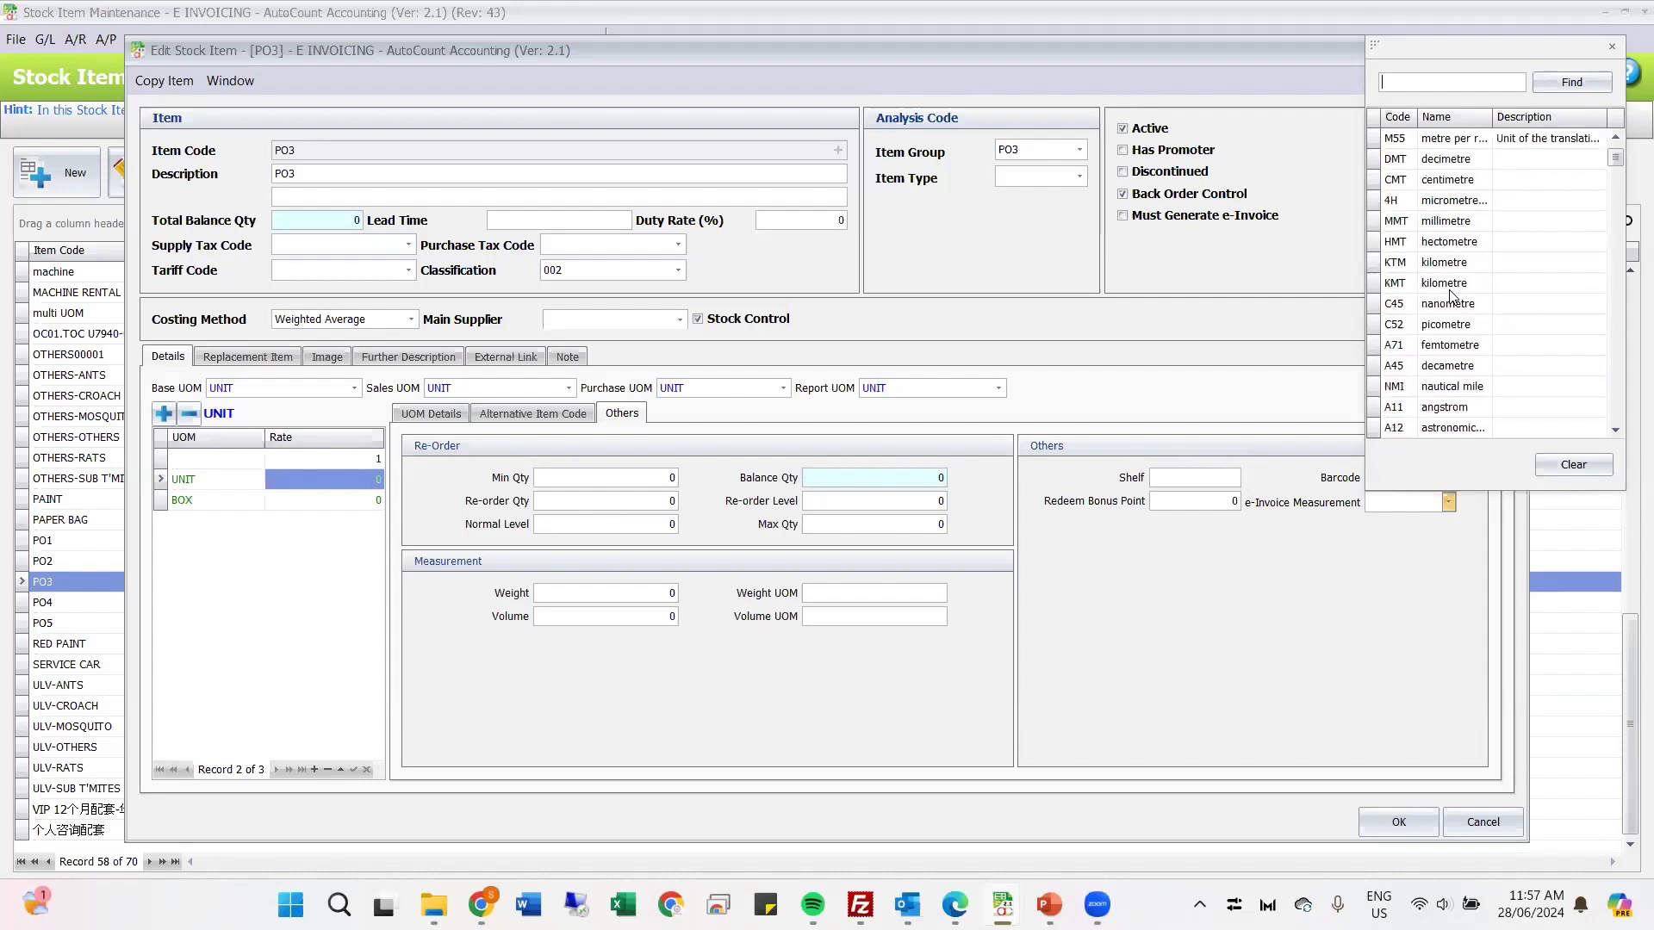
pyautogui.scroll(-5, 1452, 296)
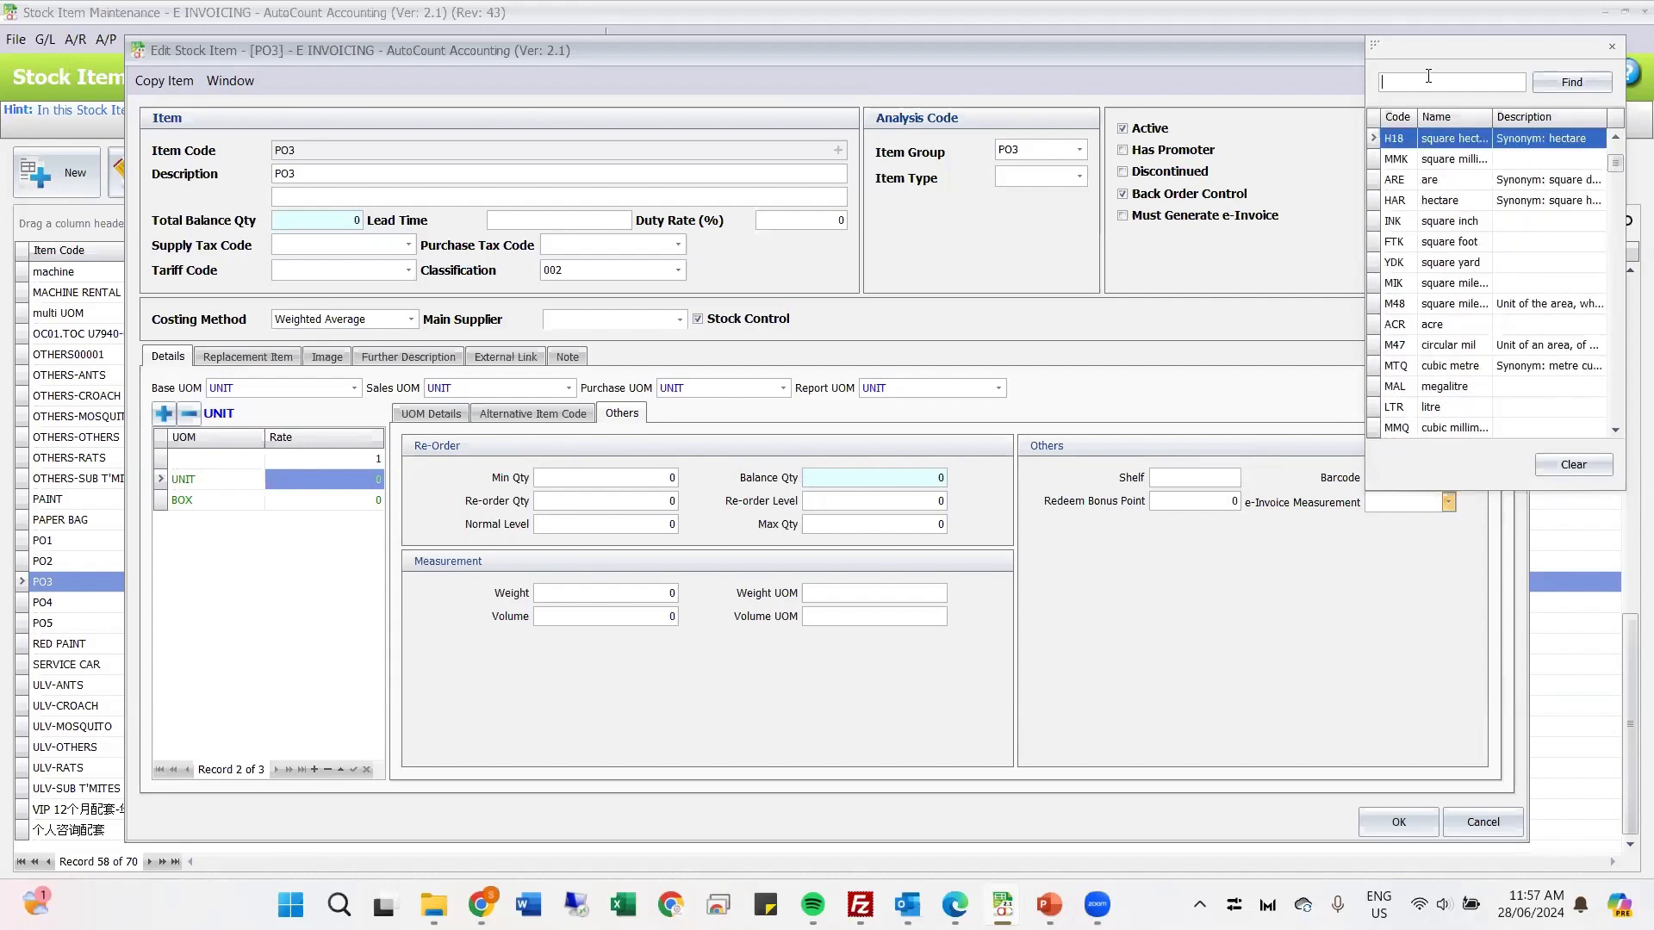
pyautogui.press('Return')
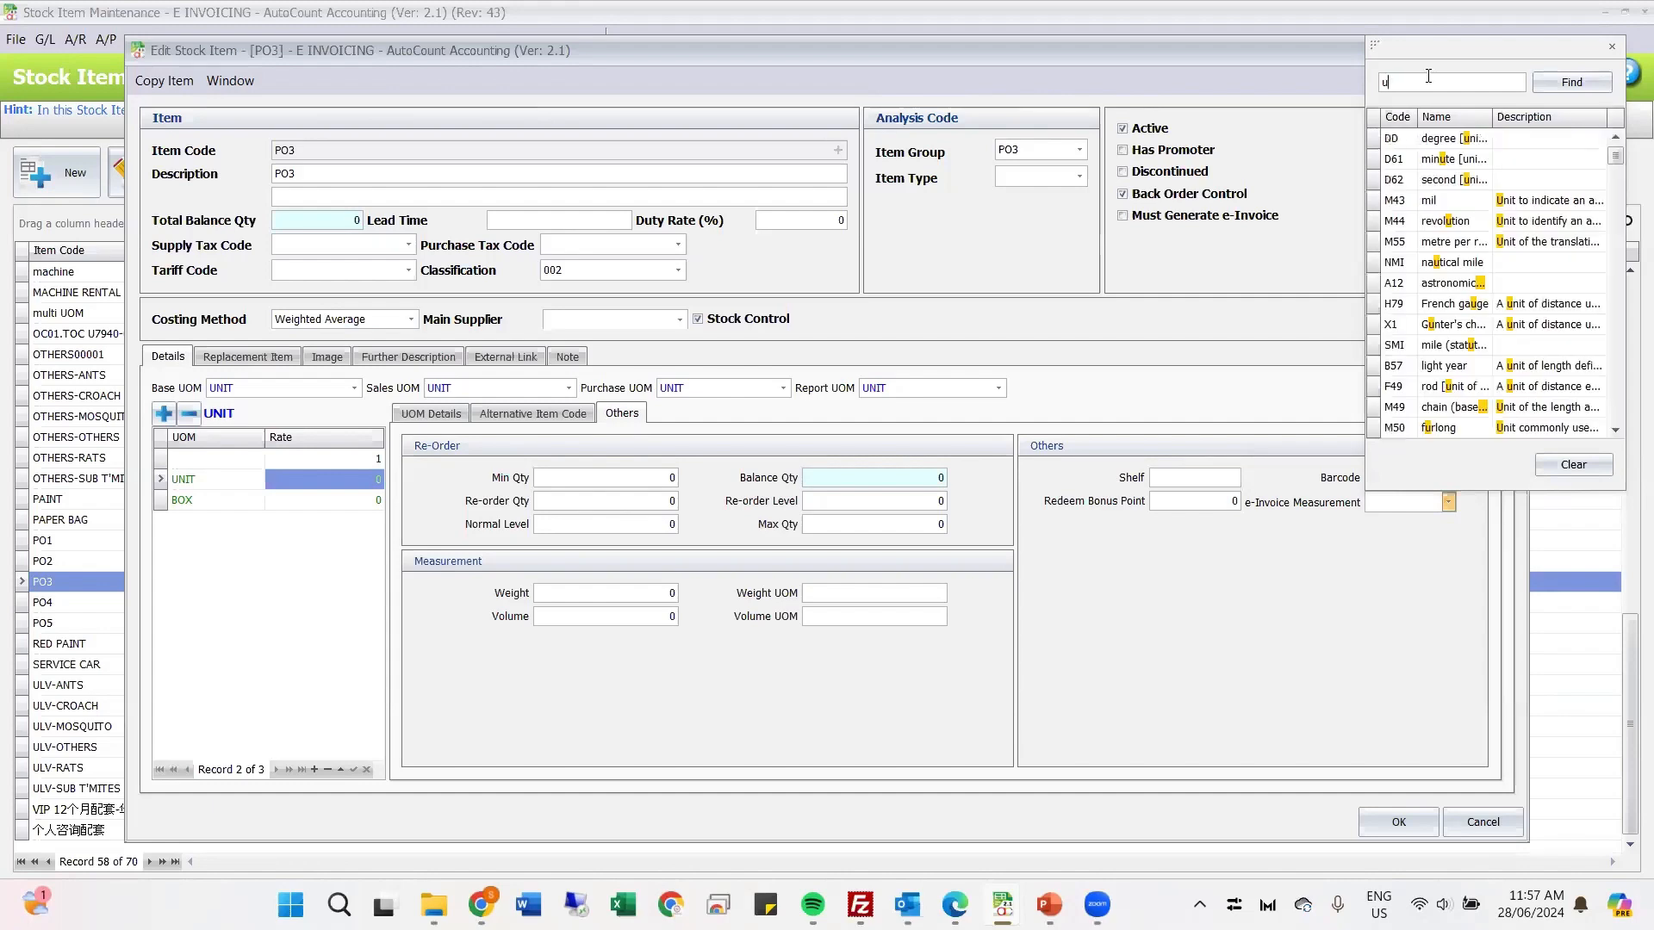
pyautogui.write('n')
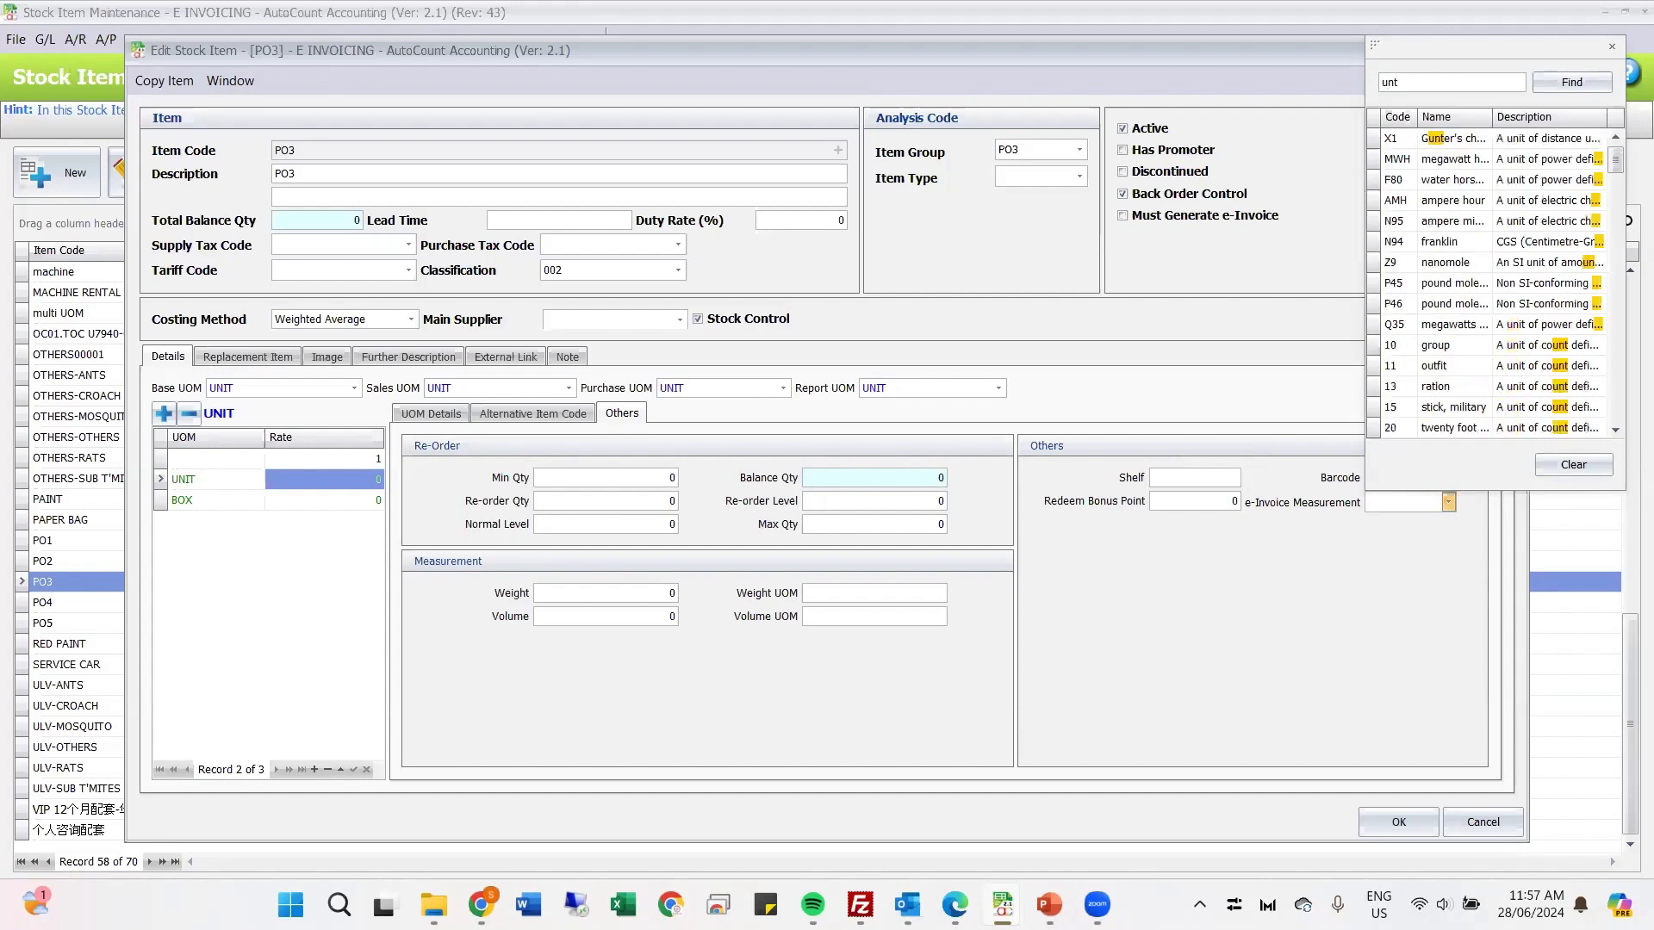
pyautogui.write('i')
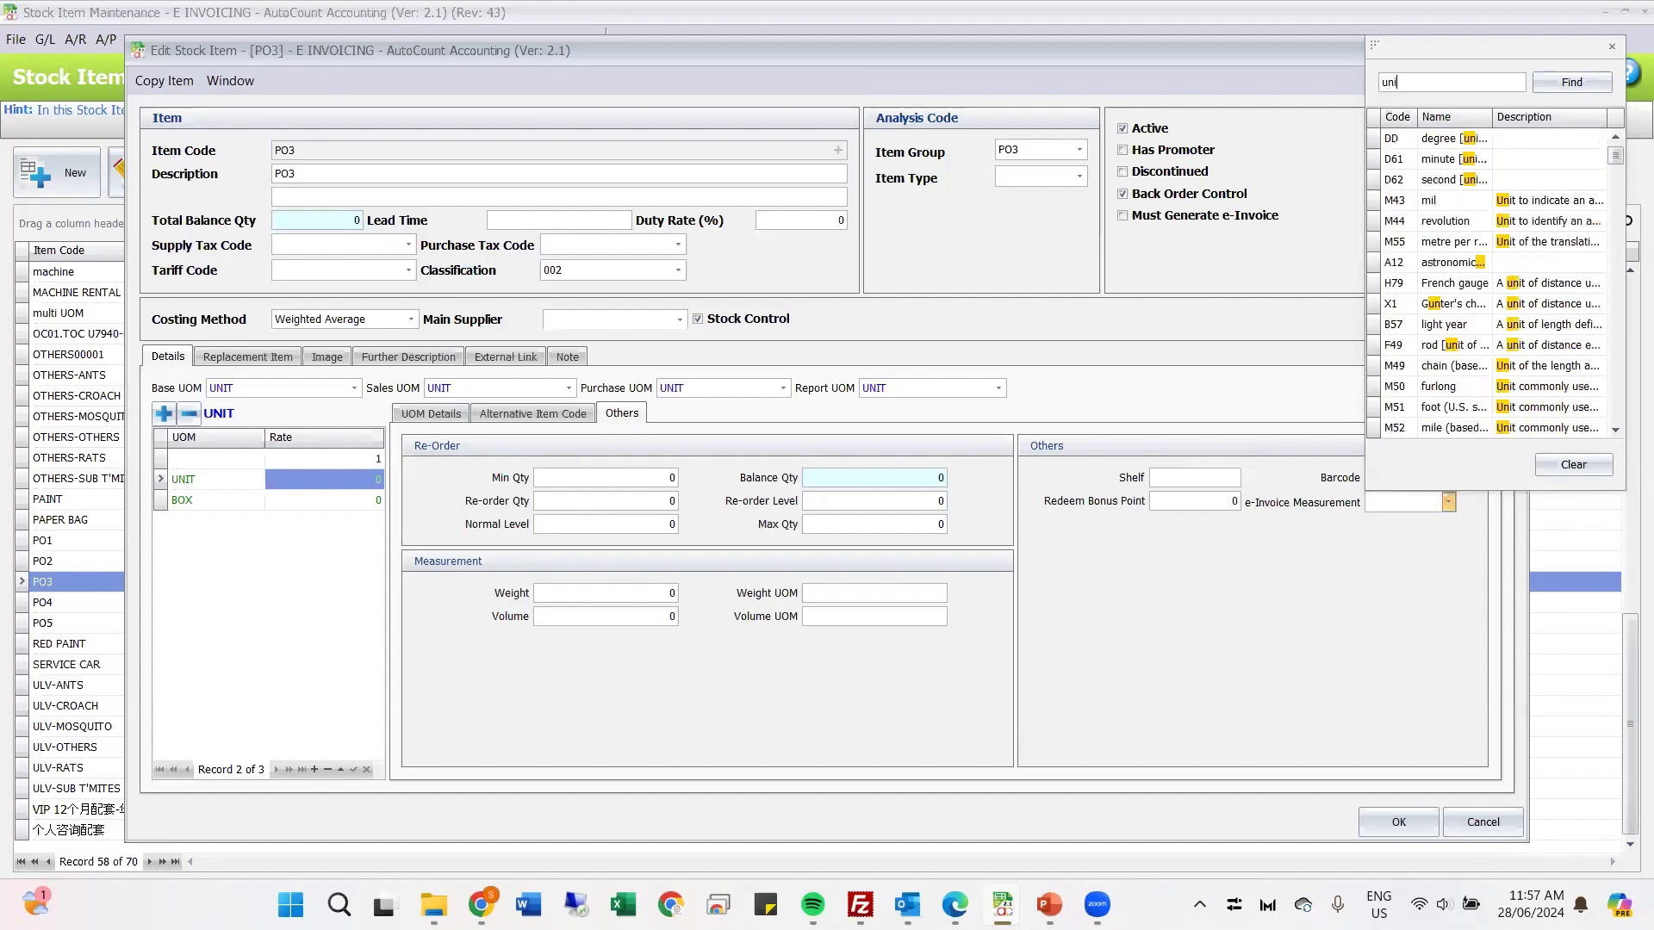
pyautogui.write('t')
pyautogui.scroll(-3, 1459, 250)
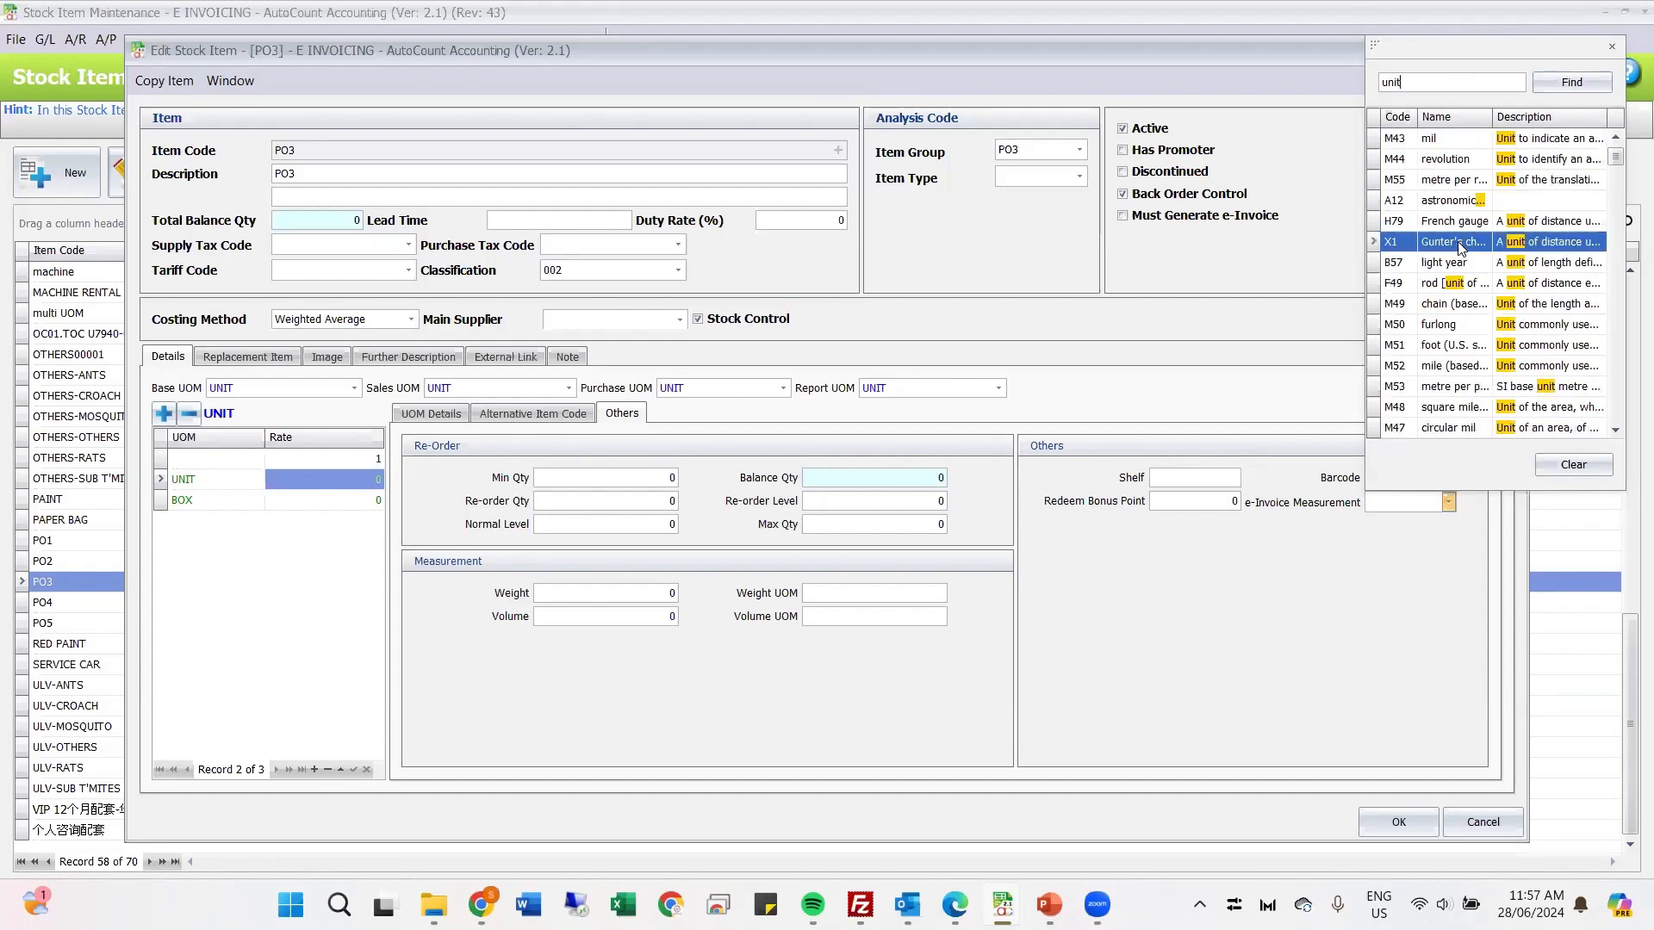
pyautogui.scroll(-5, 1461, 296)
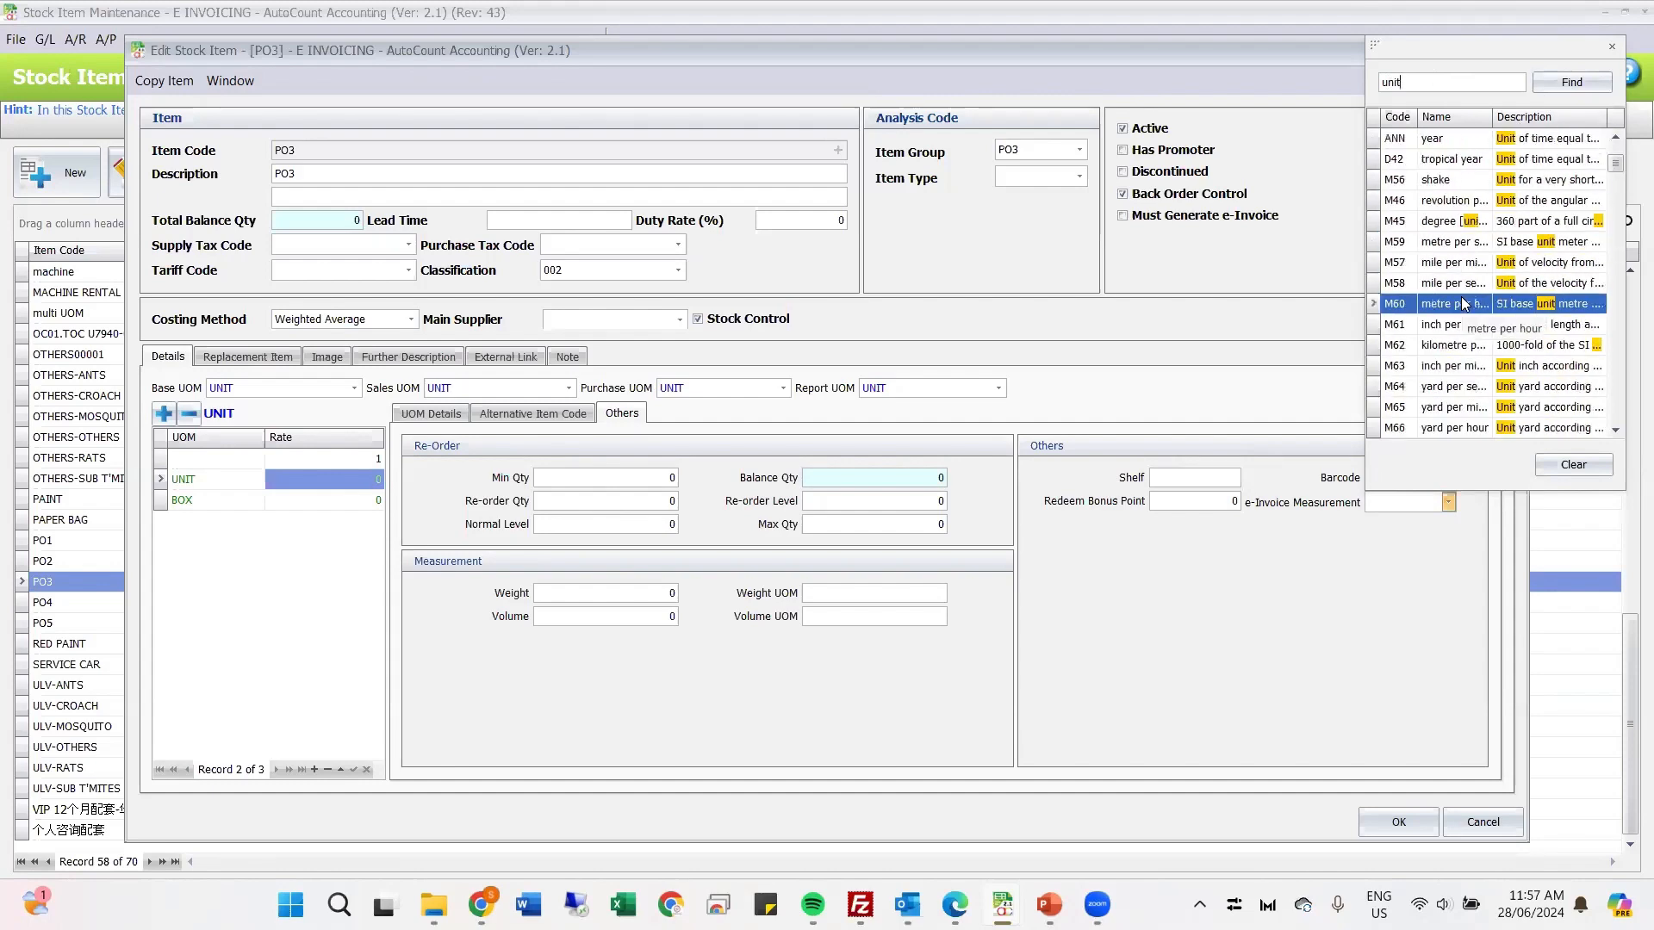
pyautogui.scroll(-5, 1462, 303)
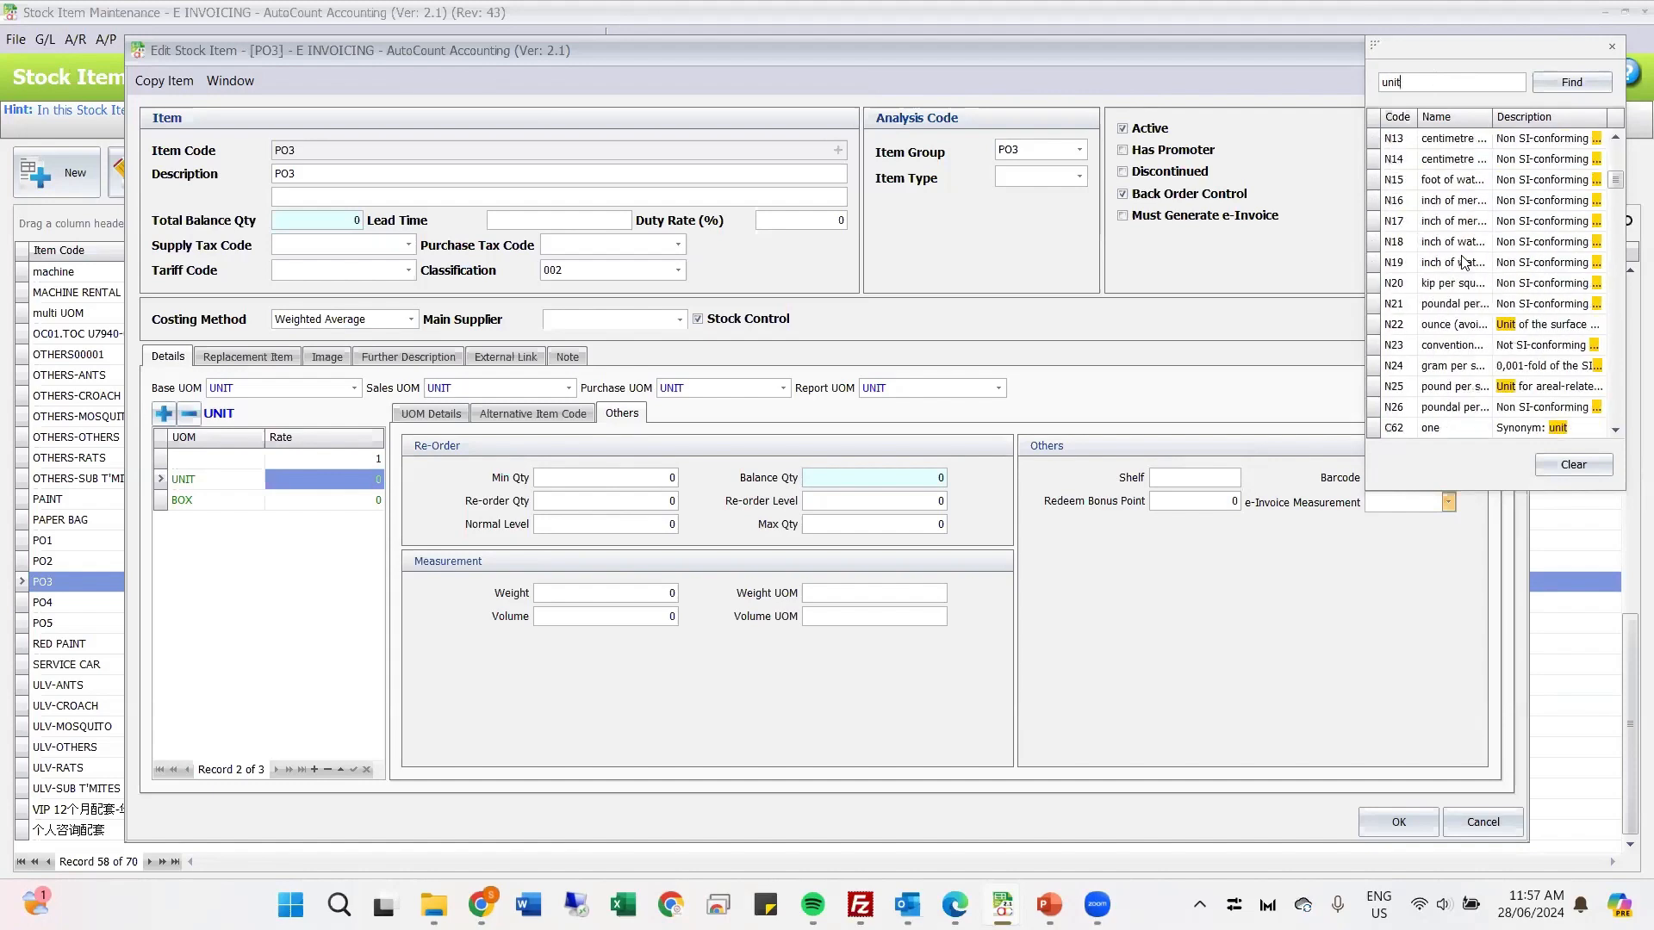
pyautogui.scroll(-4, 1462, 263)
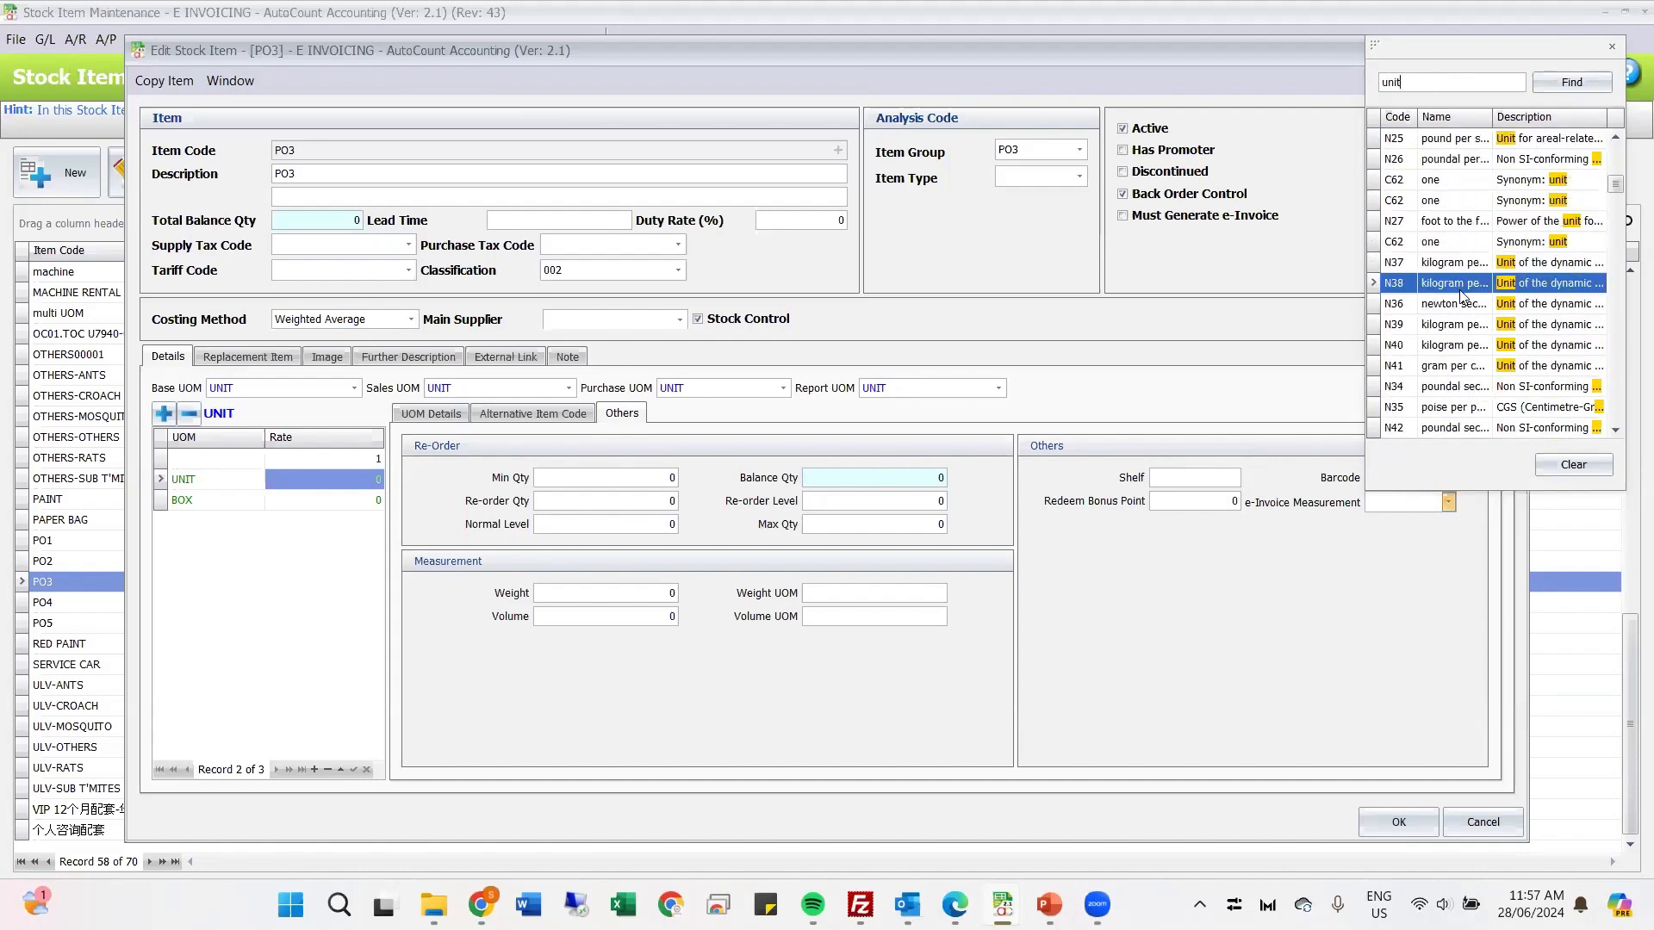
pyautogui.click(1467, 203)
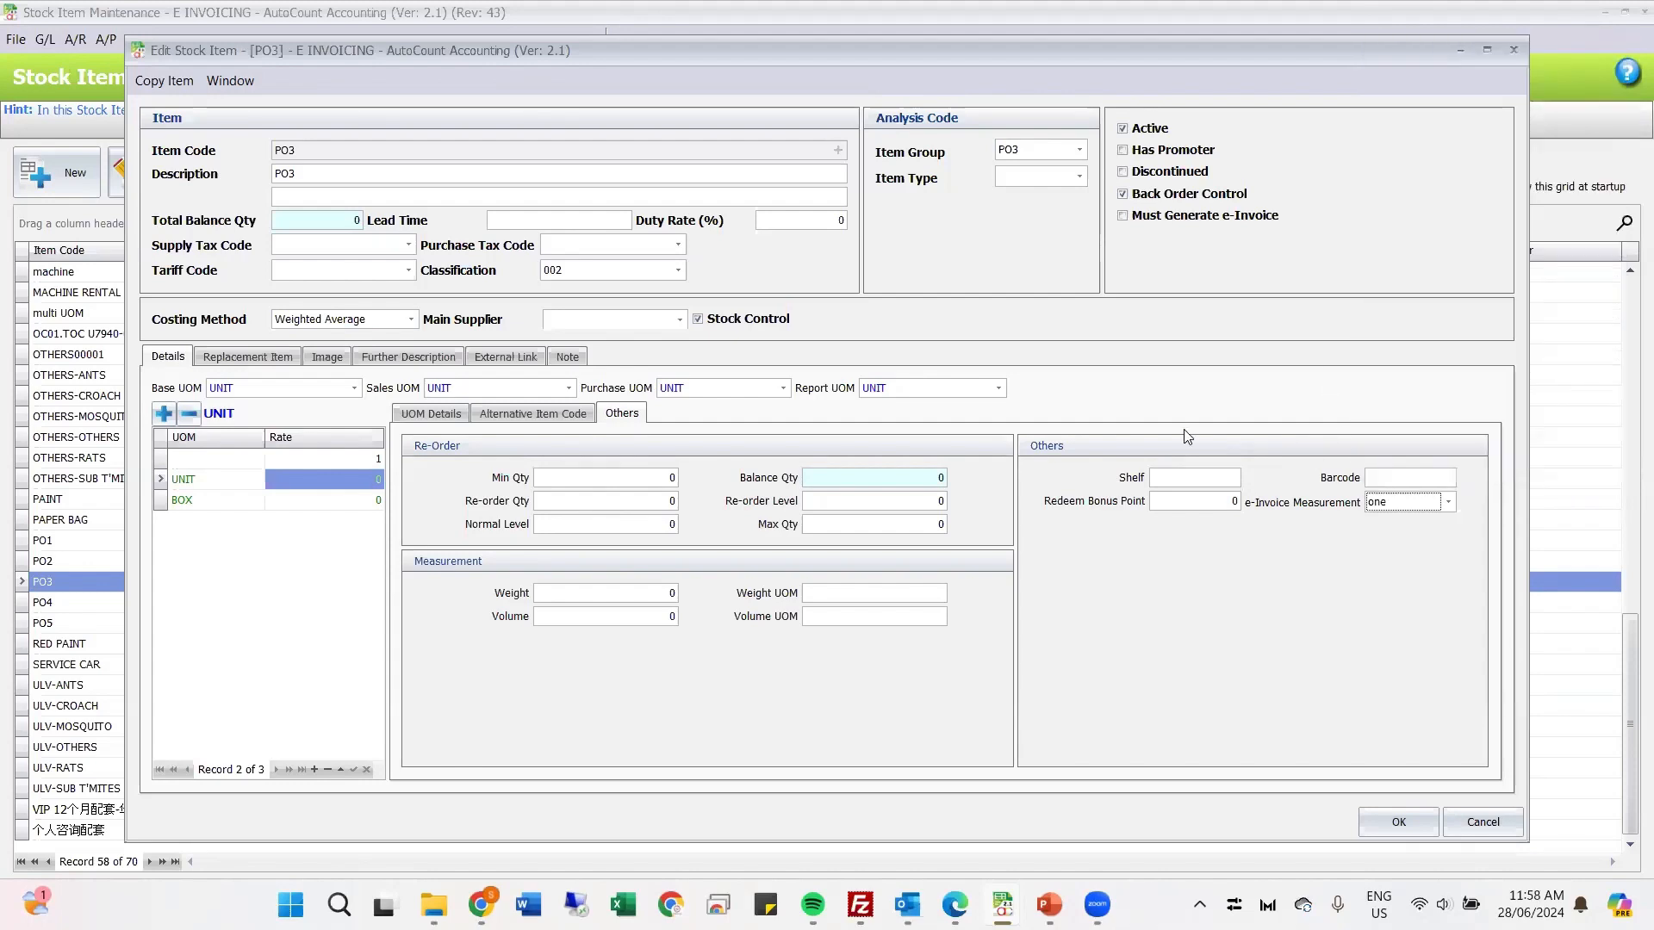
# Step: Search the e-Invoice Measurement codes for "kg" and assign code KGS to PO3's UNIT unit of measure
pyautogui.click(1448, 502)
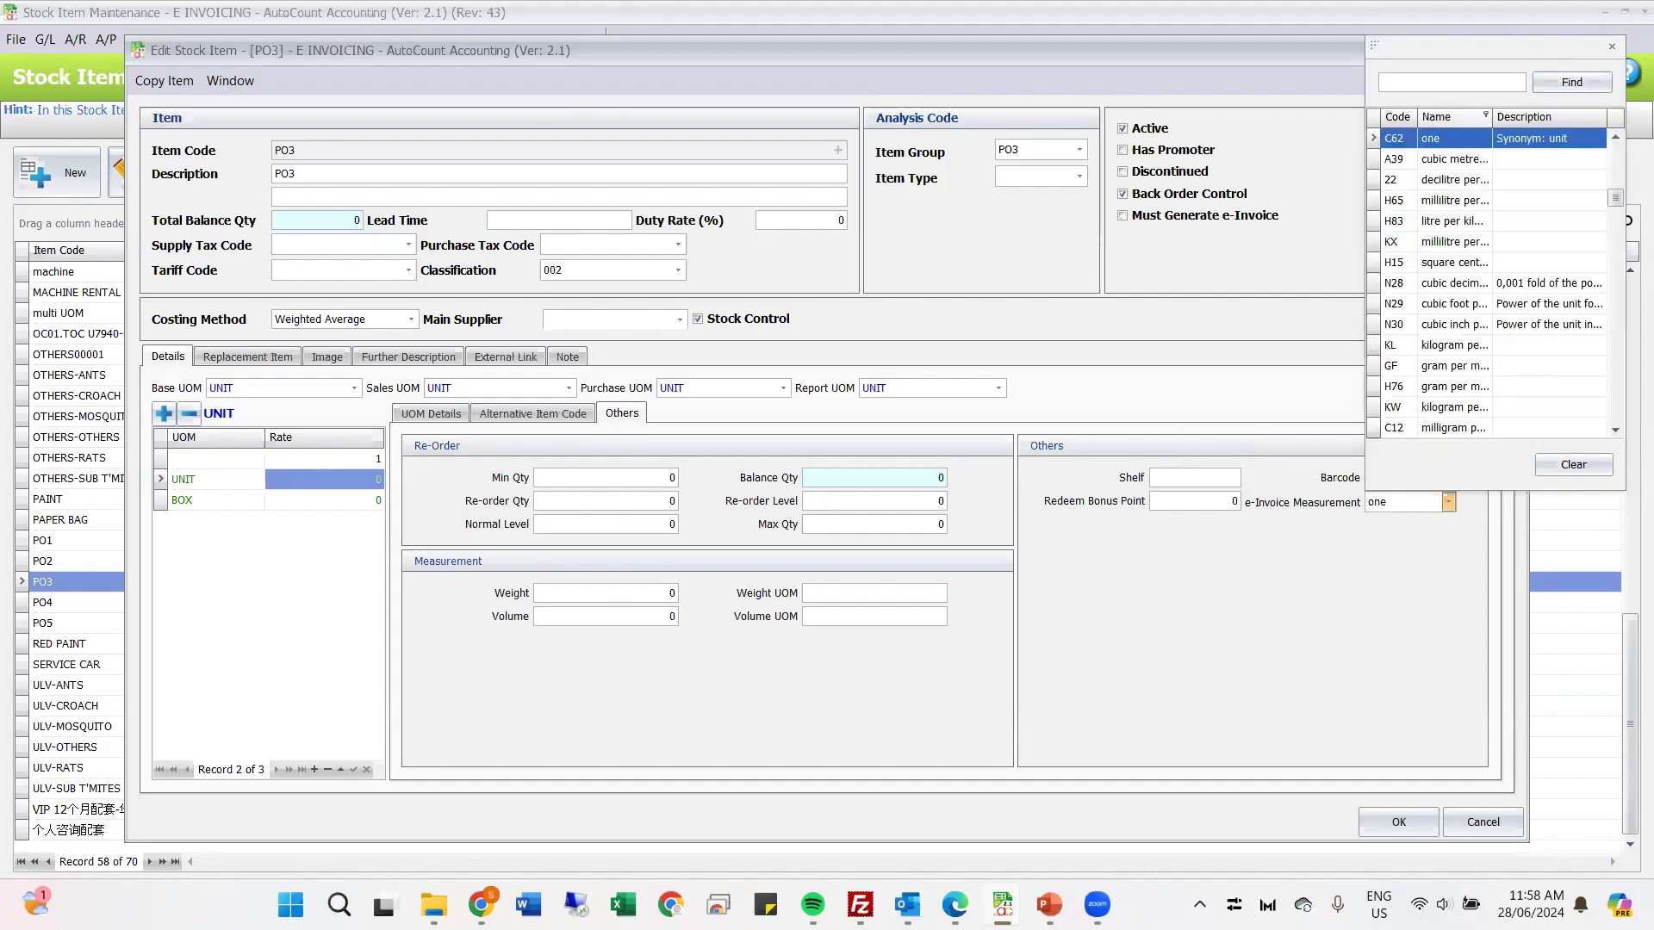
pyautogui.write('kg')
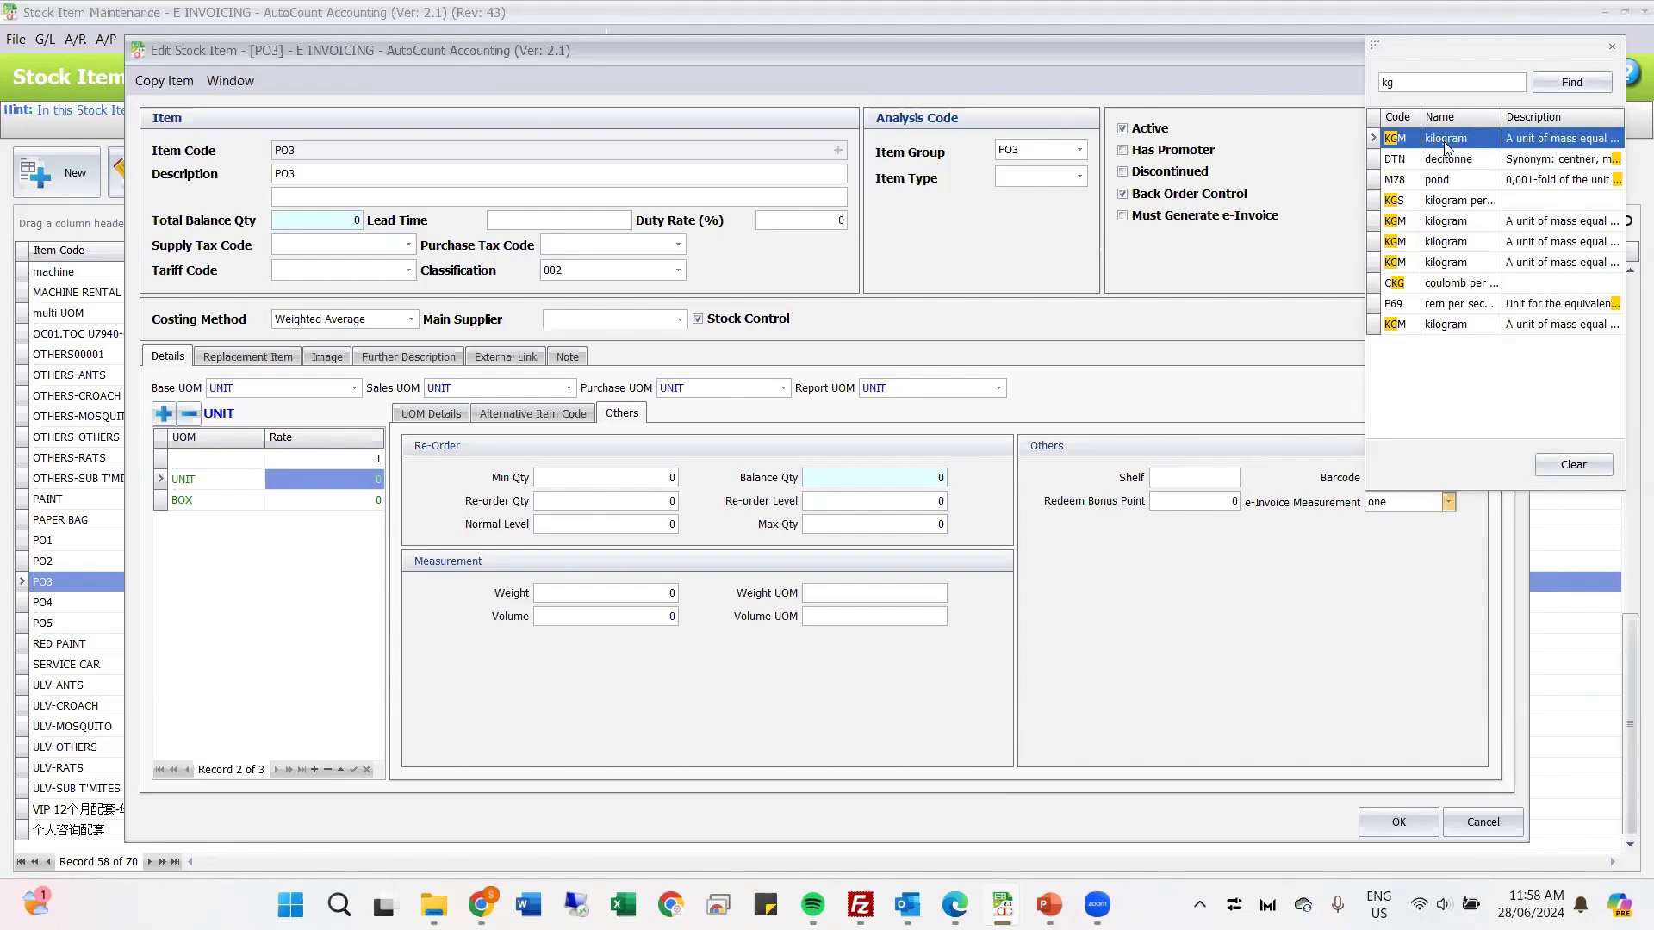
pyautogui.click(1445, 206)
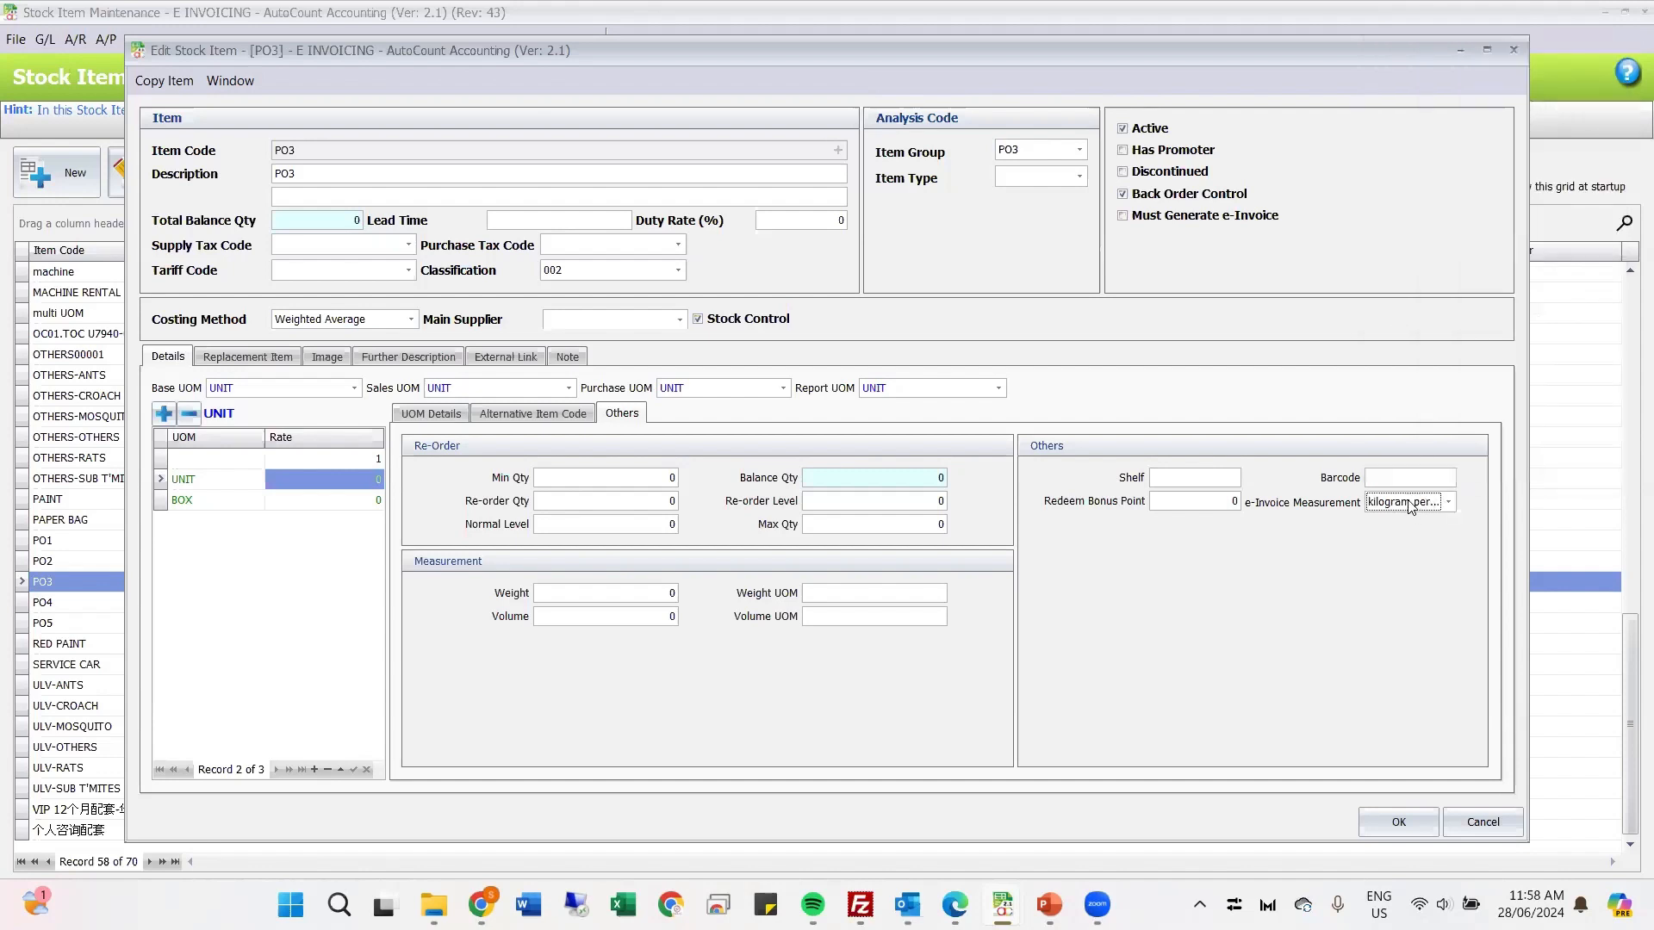
# Step: Browse the full list of e-Invoice Measurement codes available for PO3's UNIT unit of measure
pyautogui.click(1449, 503)
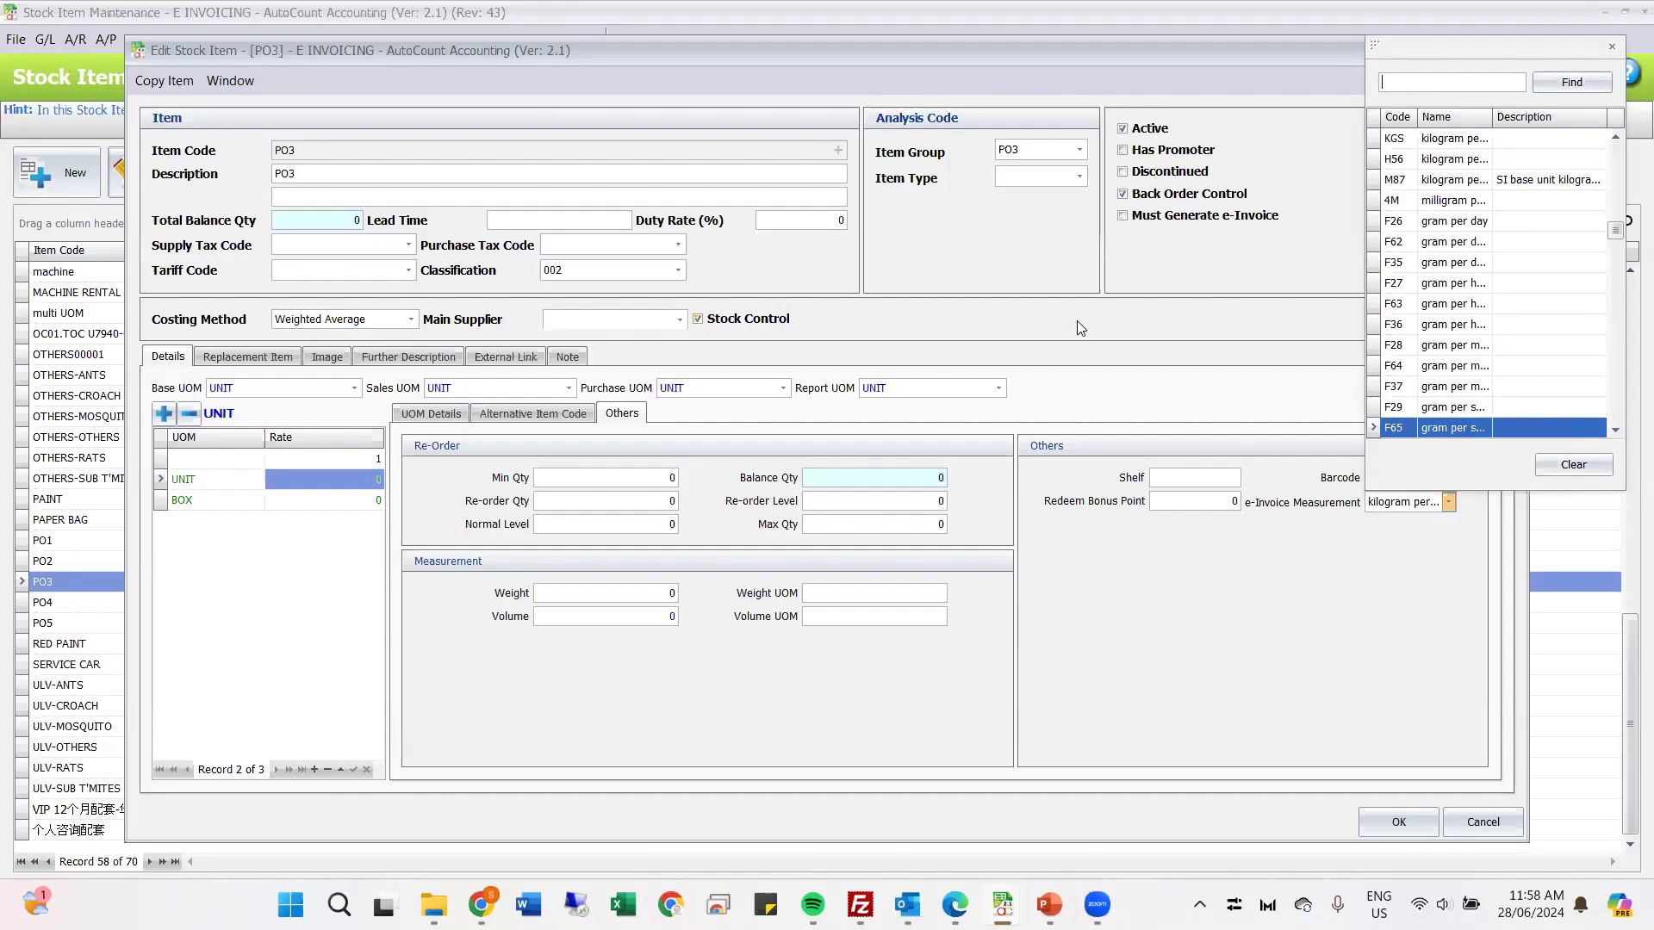
pyautogui.click(966, 278)
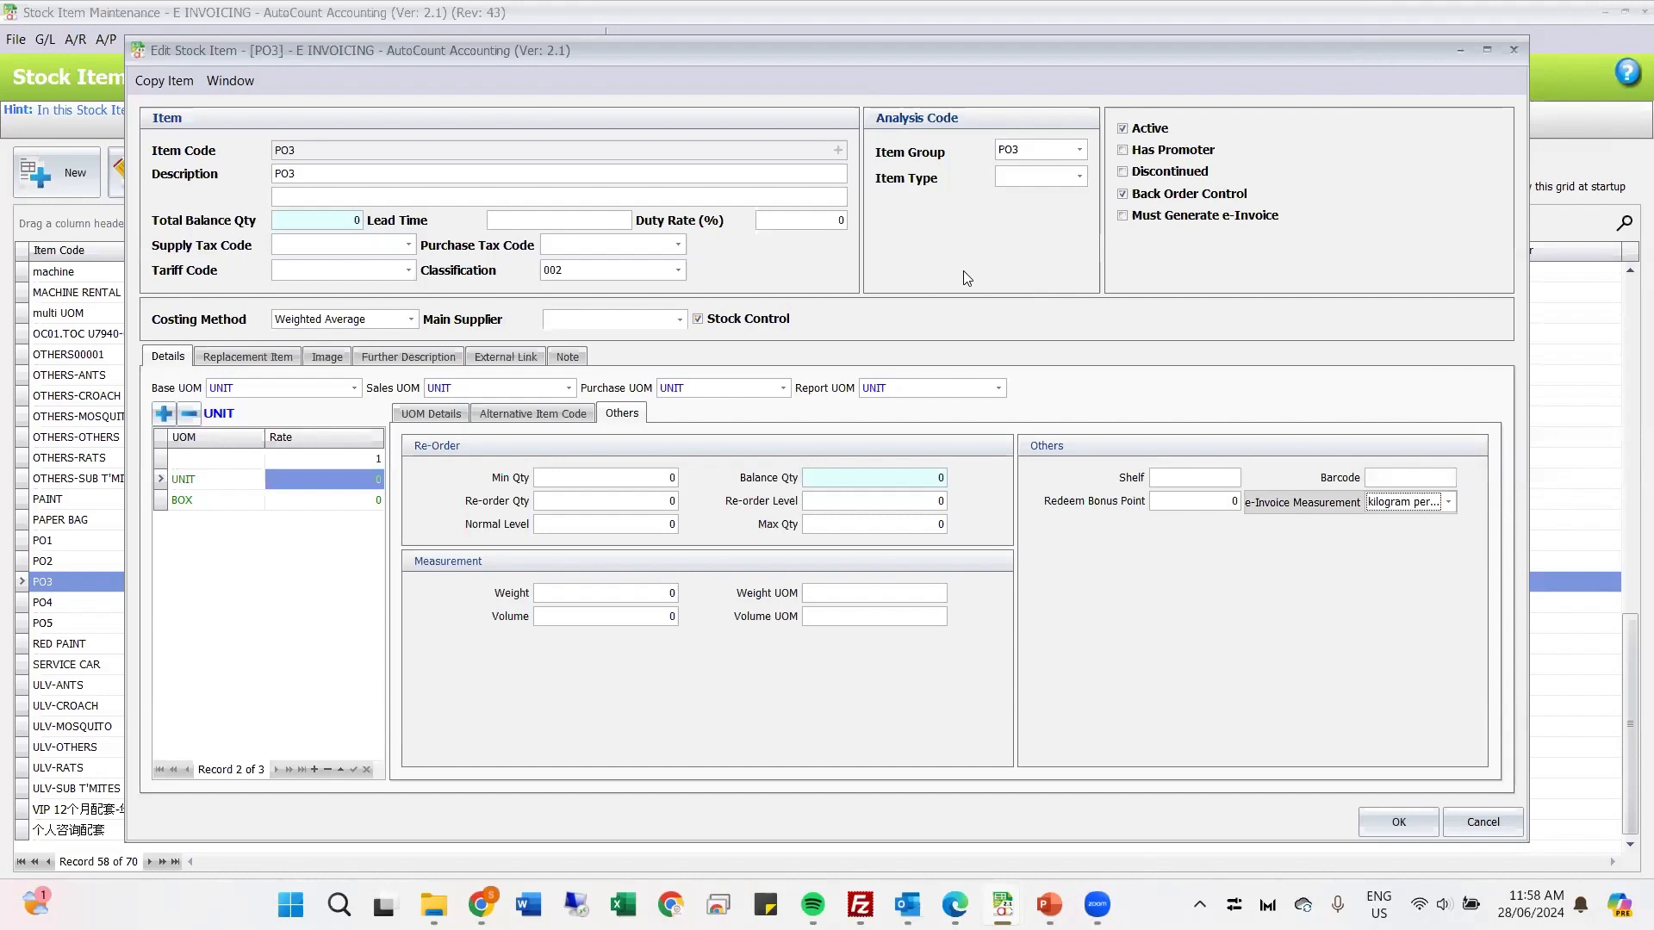
pyautogui.click(1426, 506)
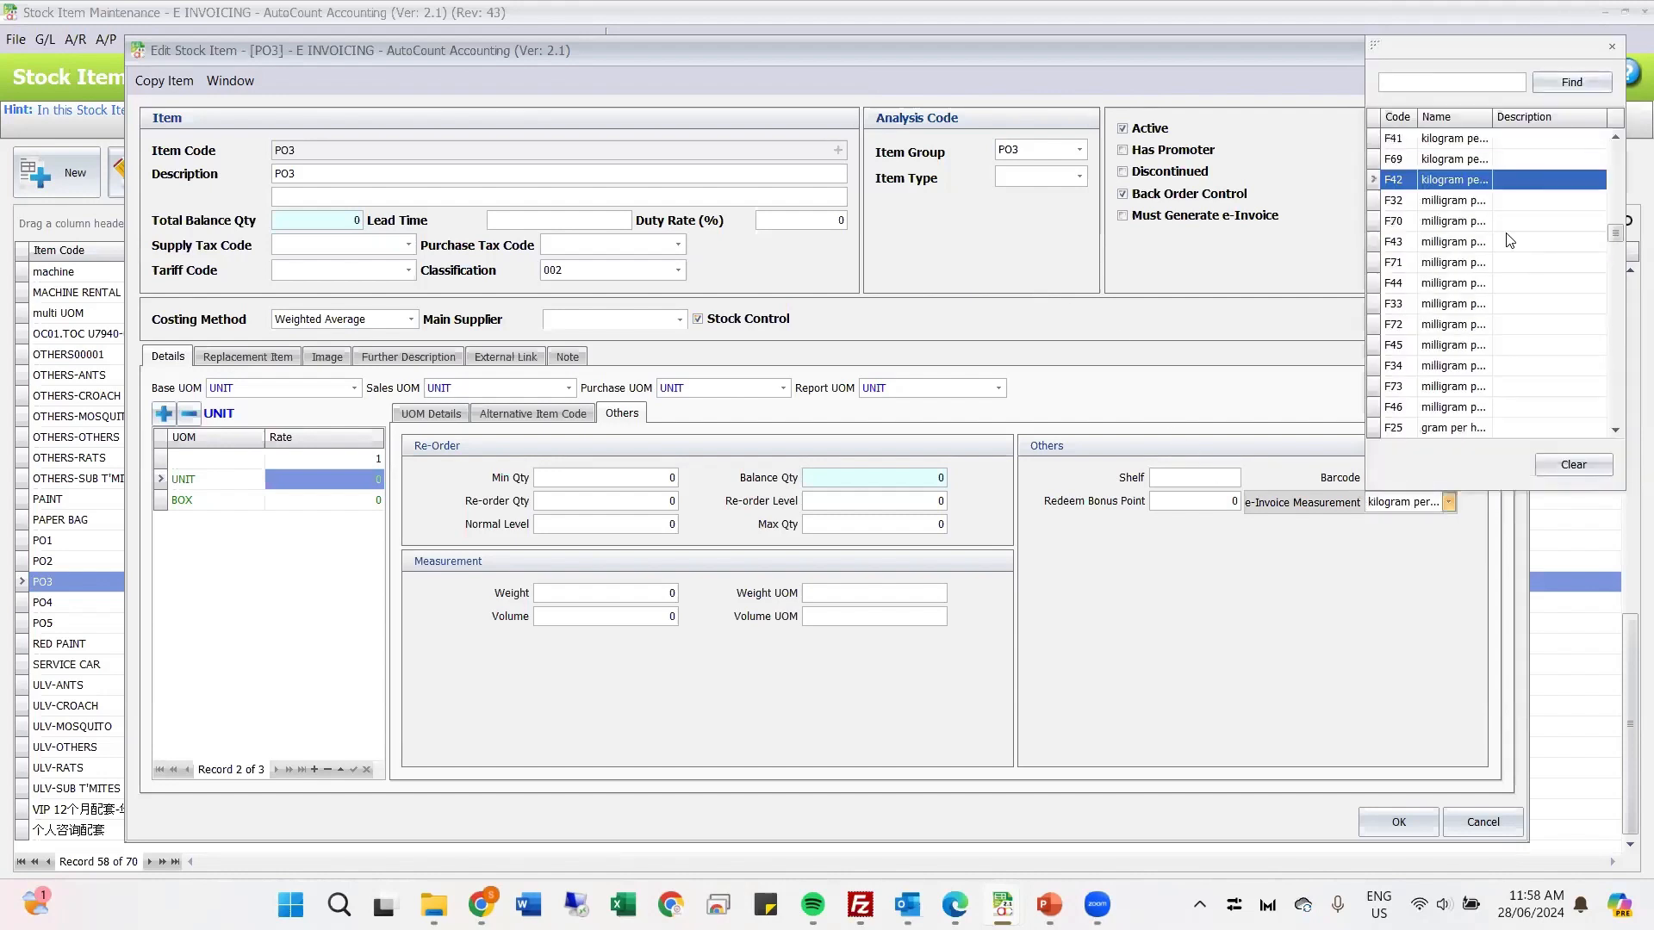
pyautogui.scroll(-1, 1499, 233)
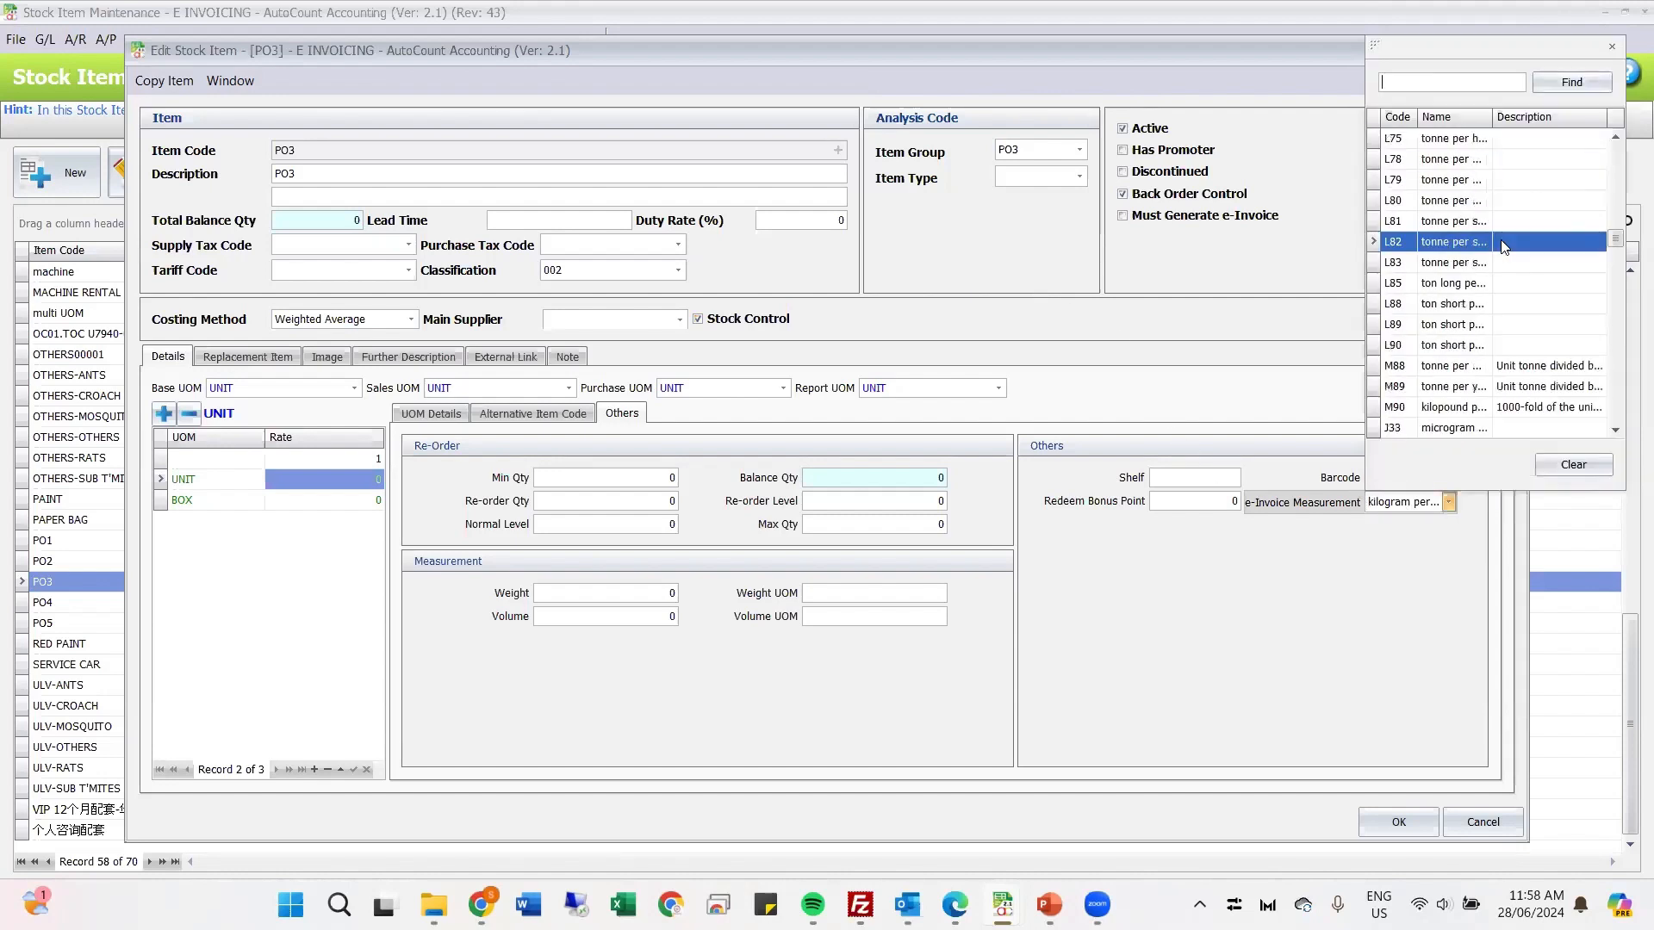
pyautogui.click(1257, 354)
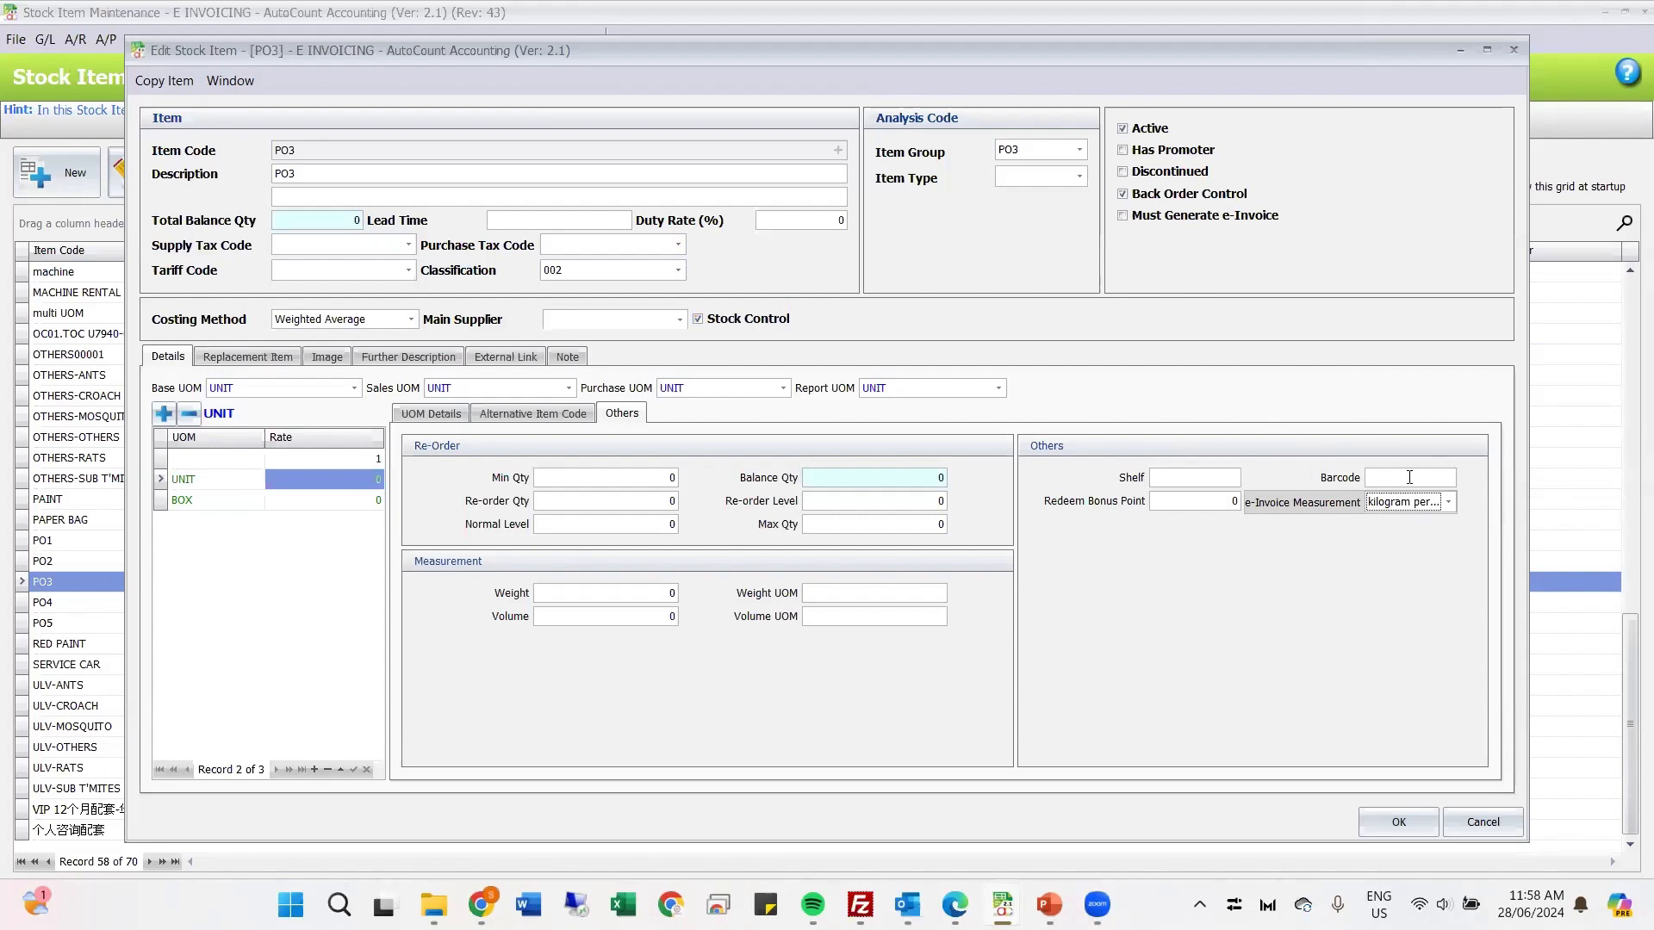
pyautogui.click(1448, 502)
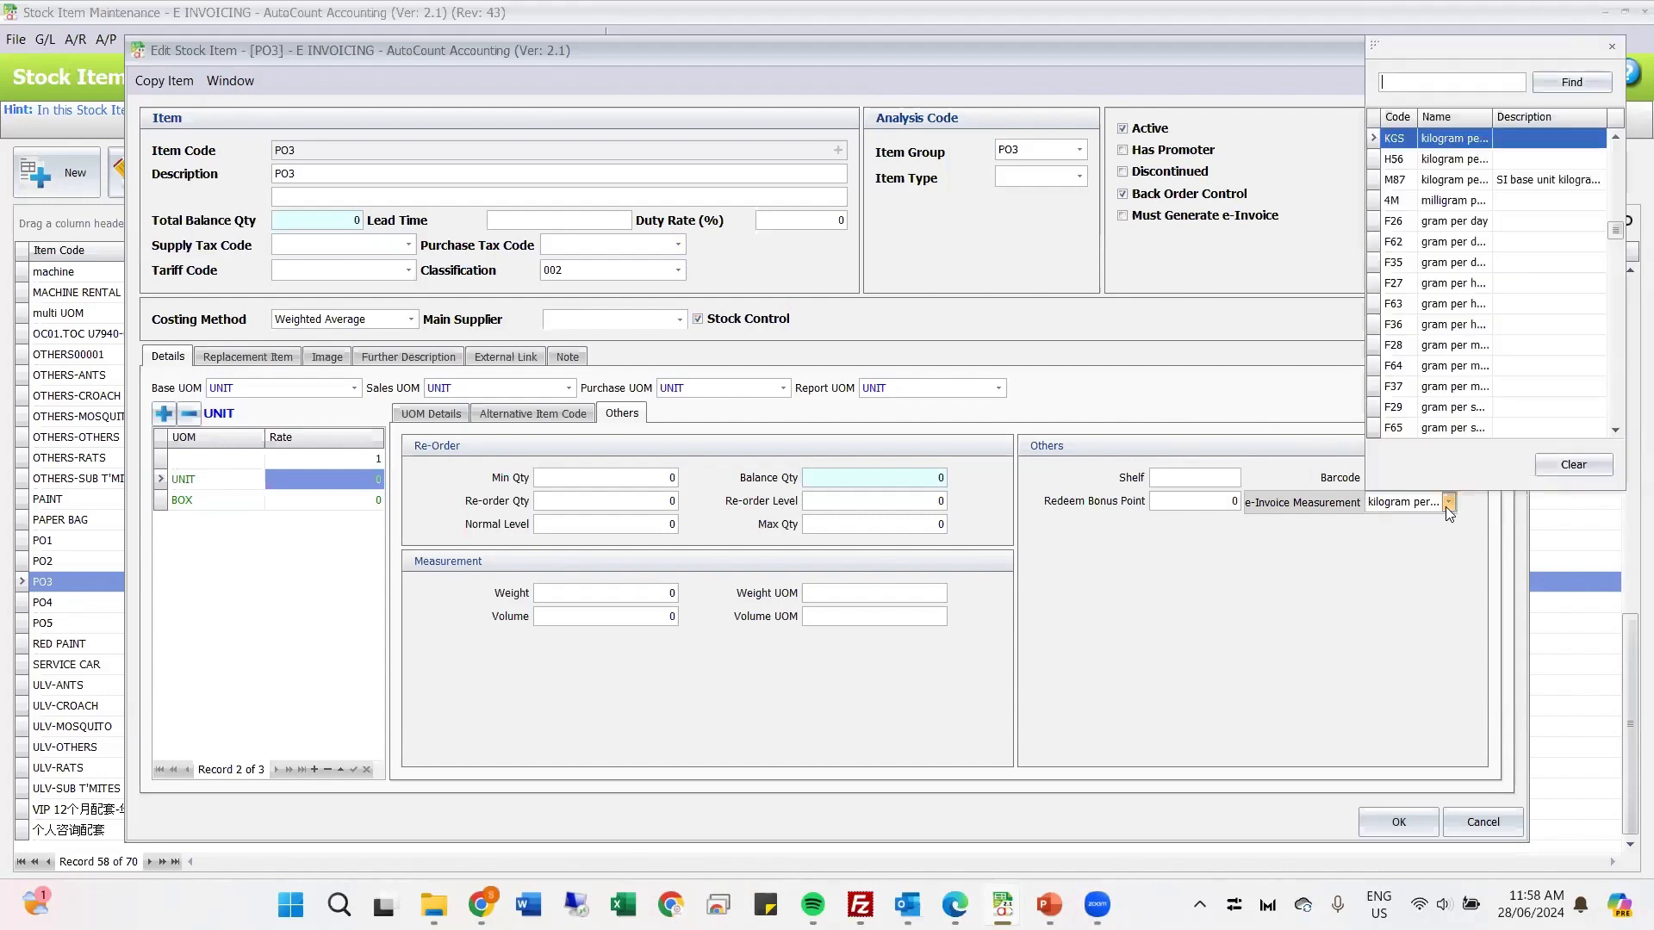
pyautogui.click(1435, 81)
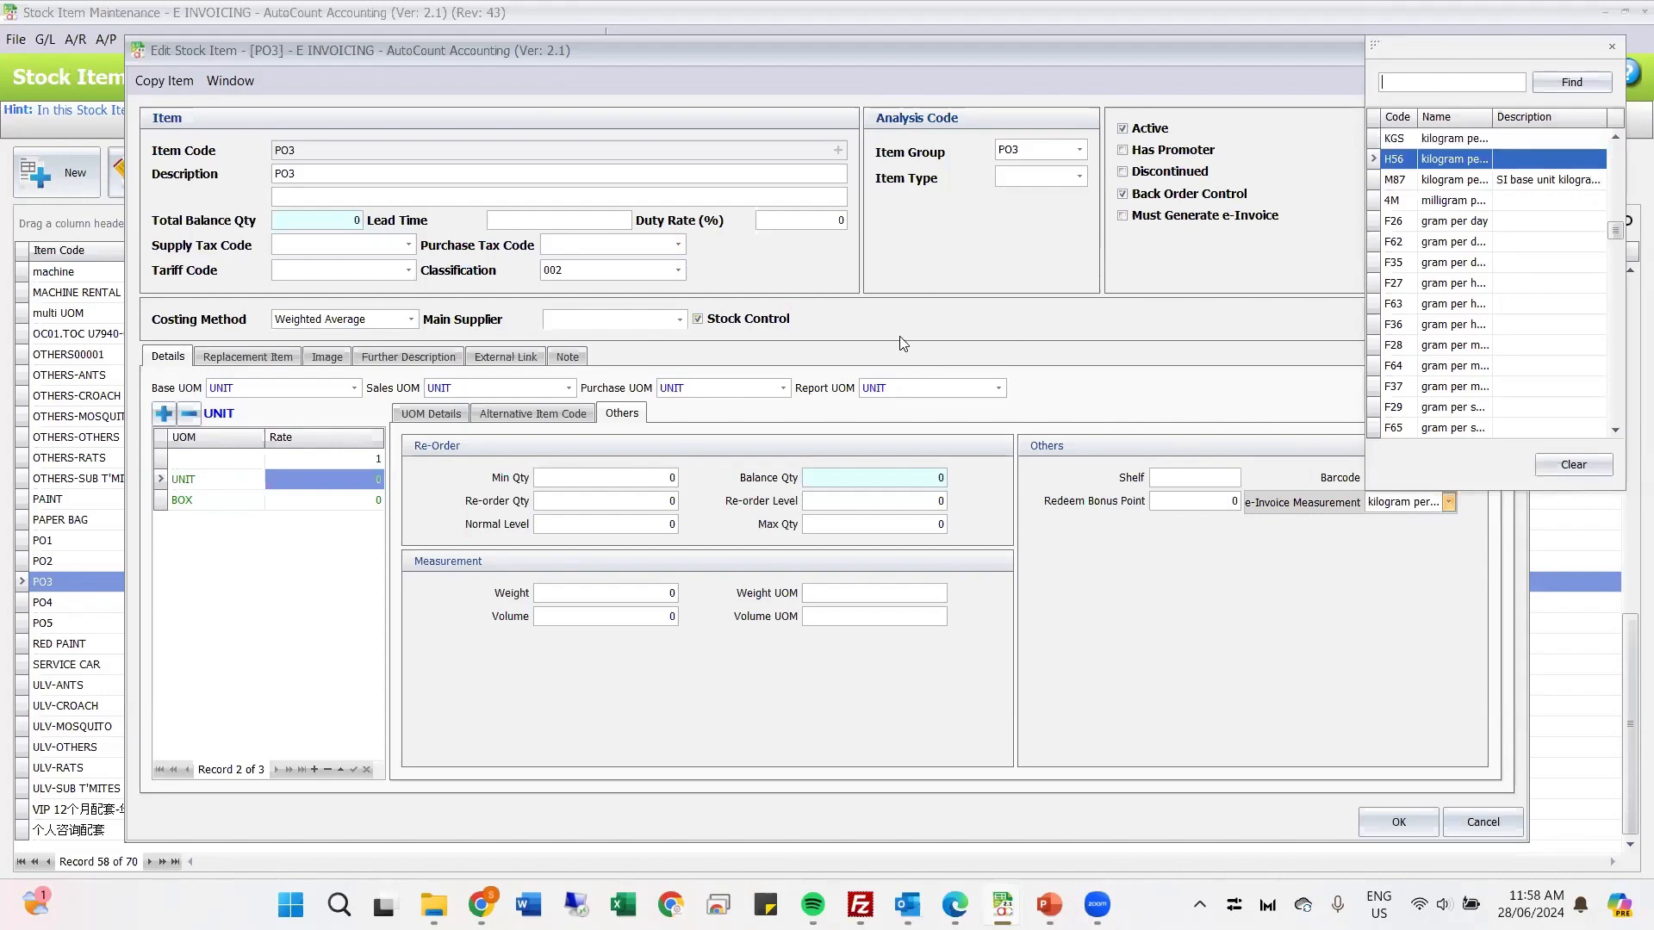
# Step: Leave the measurement code list and close stock item PO3 without saving the changes
pyautogui.click(1087, 323)
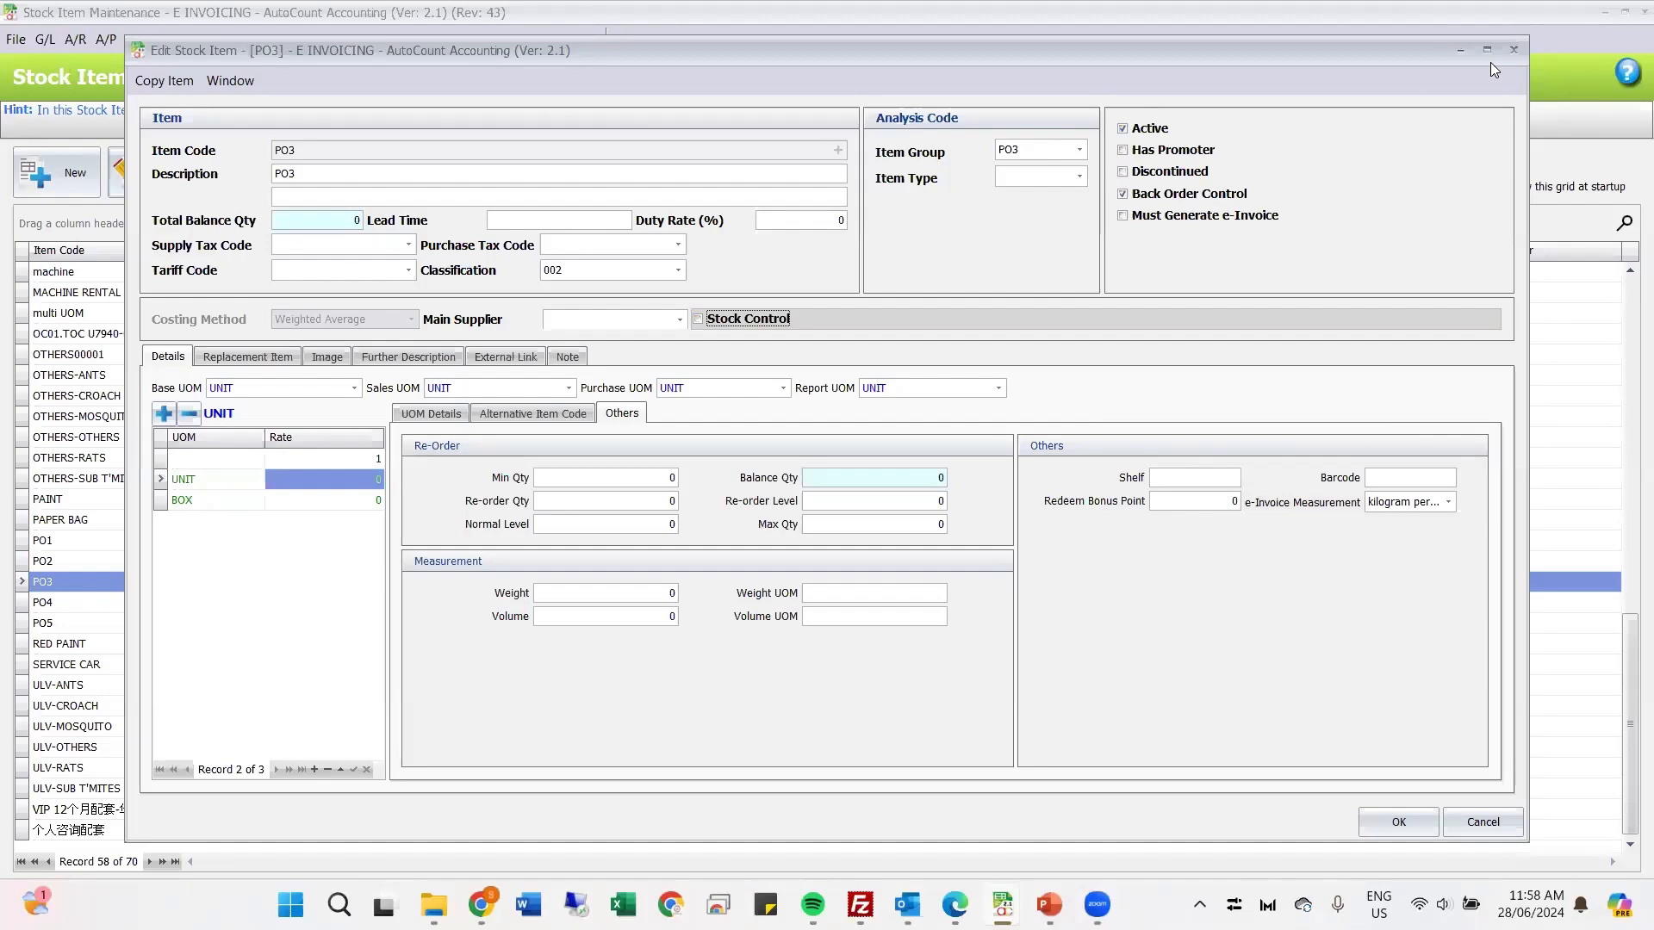
pyautogui.click(1513, 49)
pyautogui.click(826, 476)
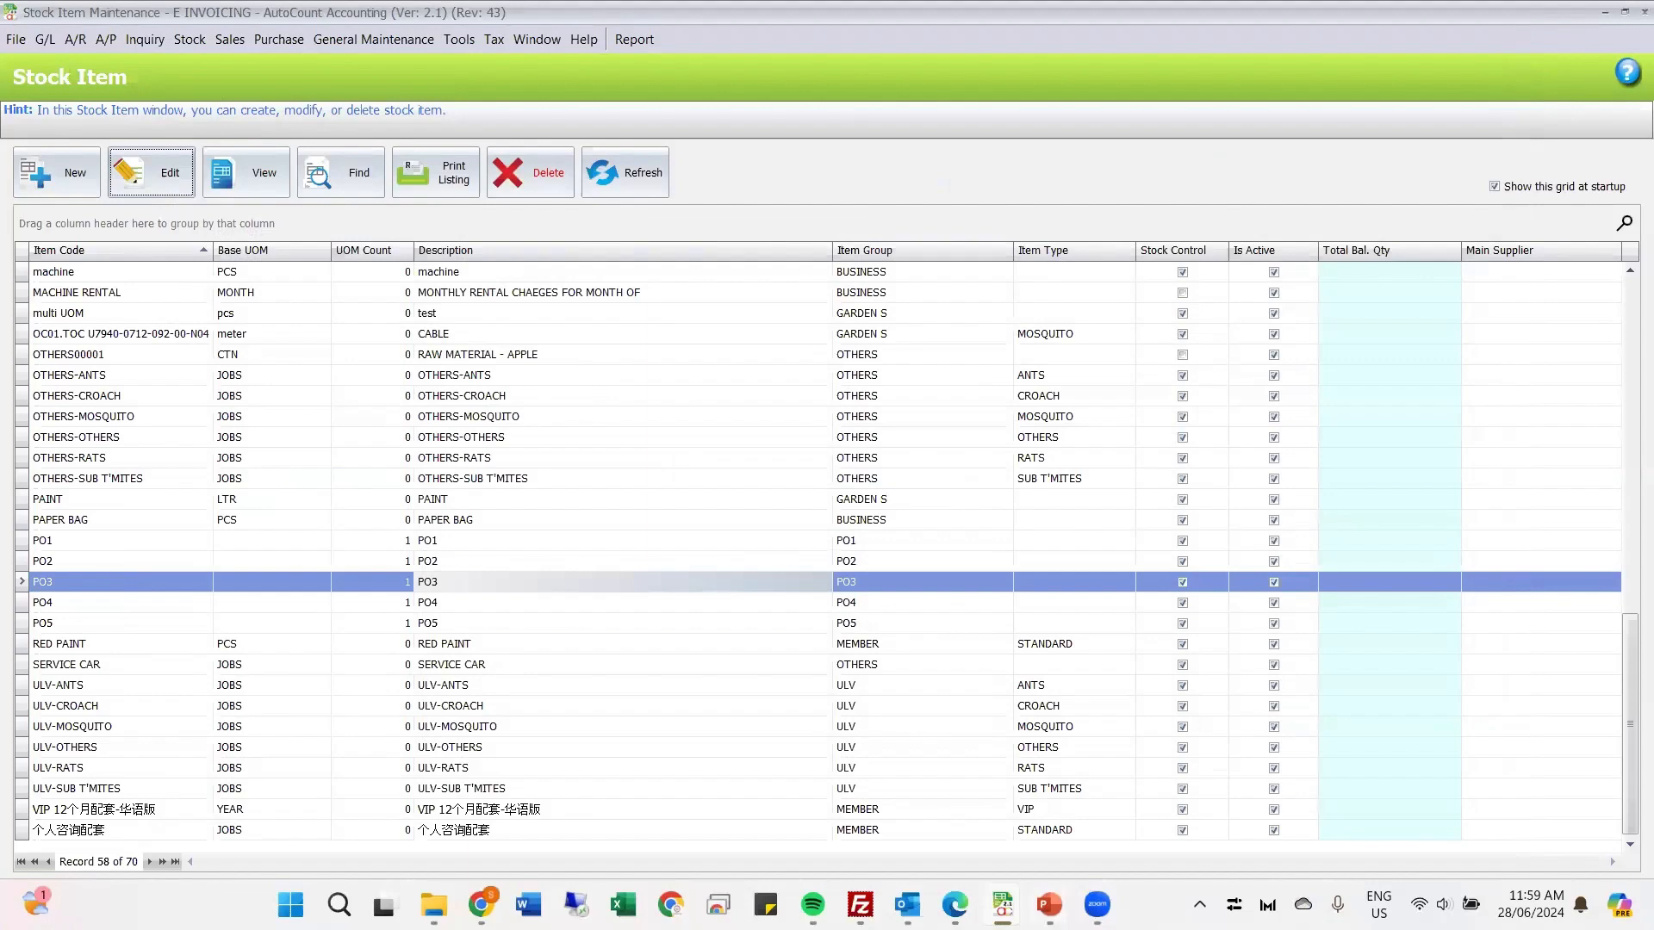
# Step: Switch to the PowerPoint slideshow, view the Unit of Measurement slides, and return to the AutoCount stock item list
pyautogui.click(1049, 905)
pyautogui.click(1136, 823)
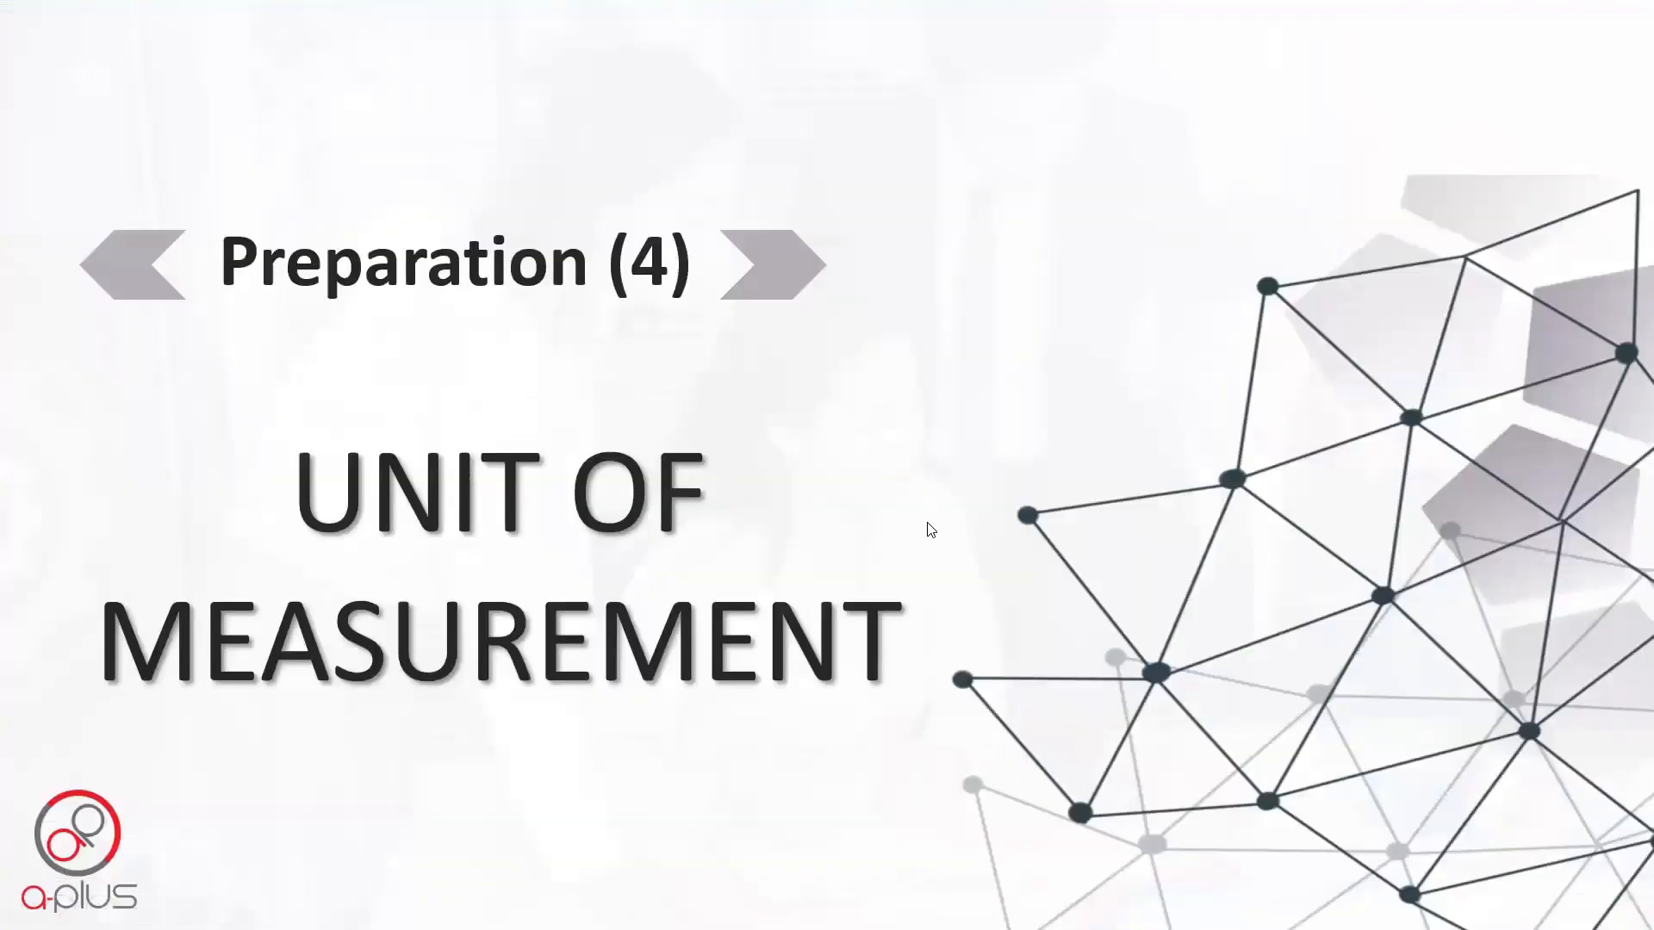
pyautogui.click(930, 529)
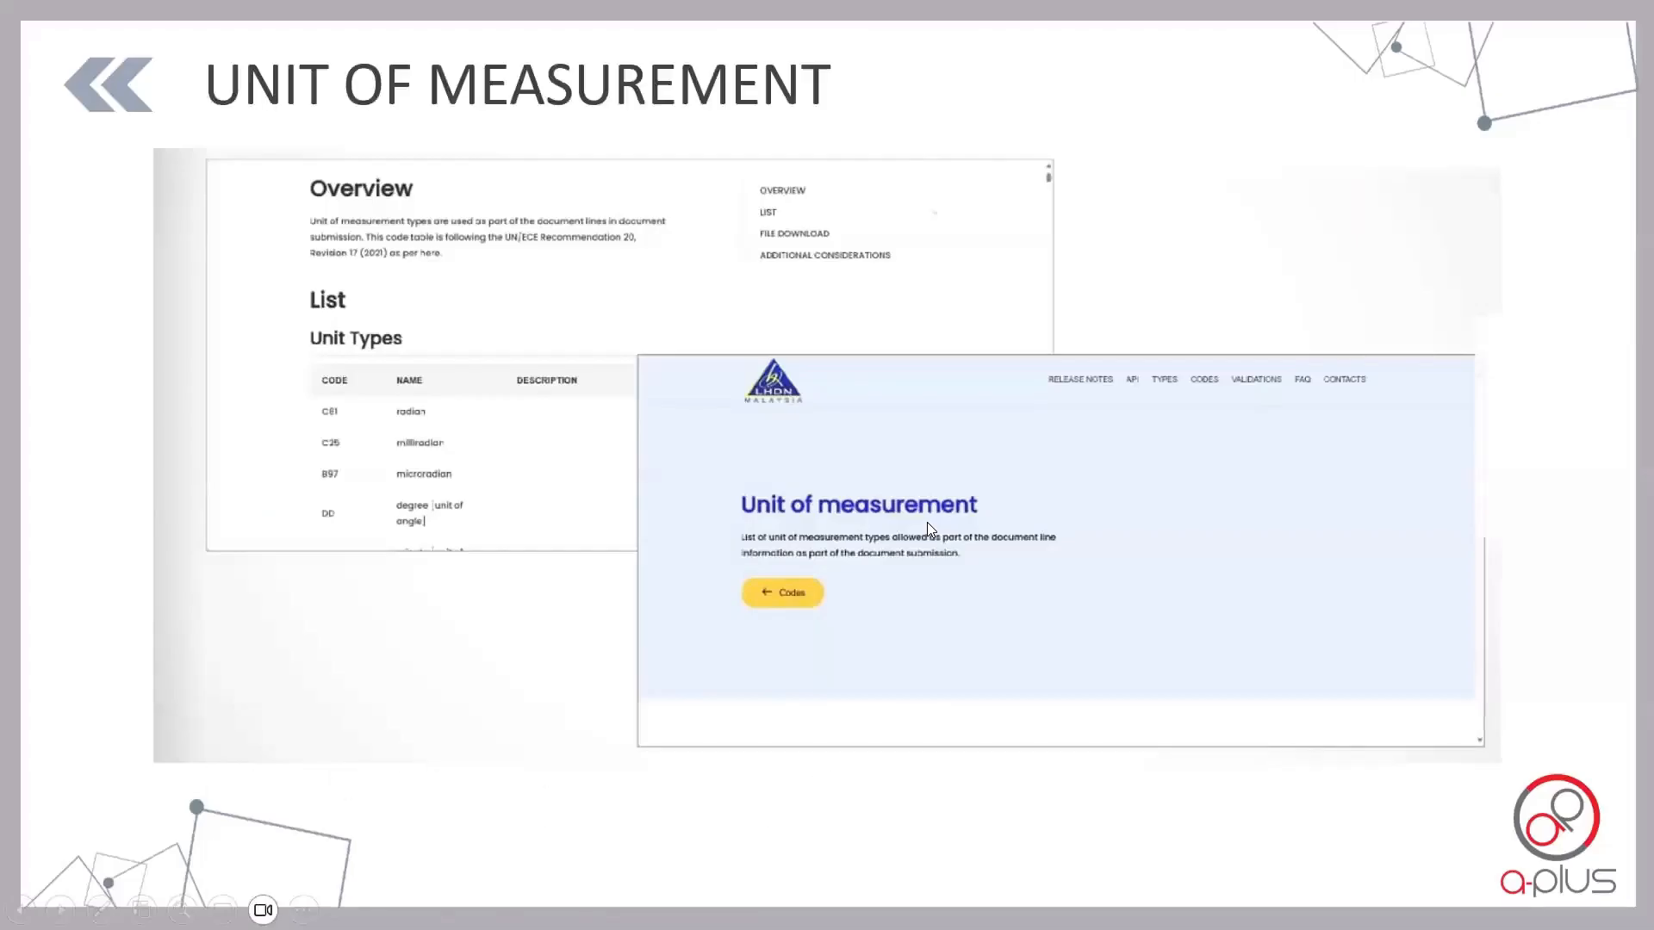
pyautogui.click(927, 522)
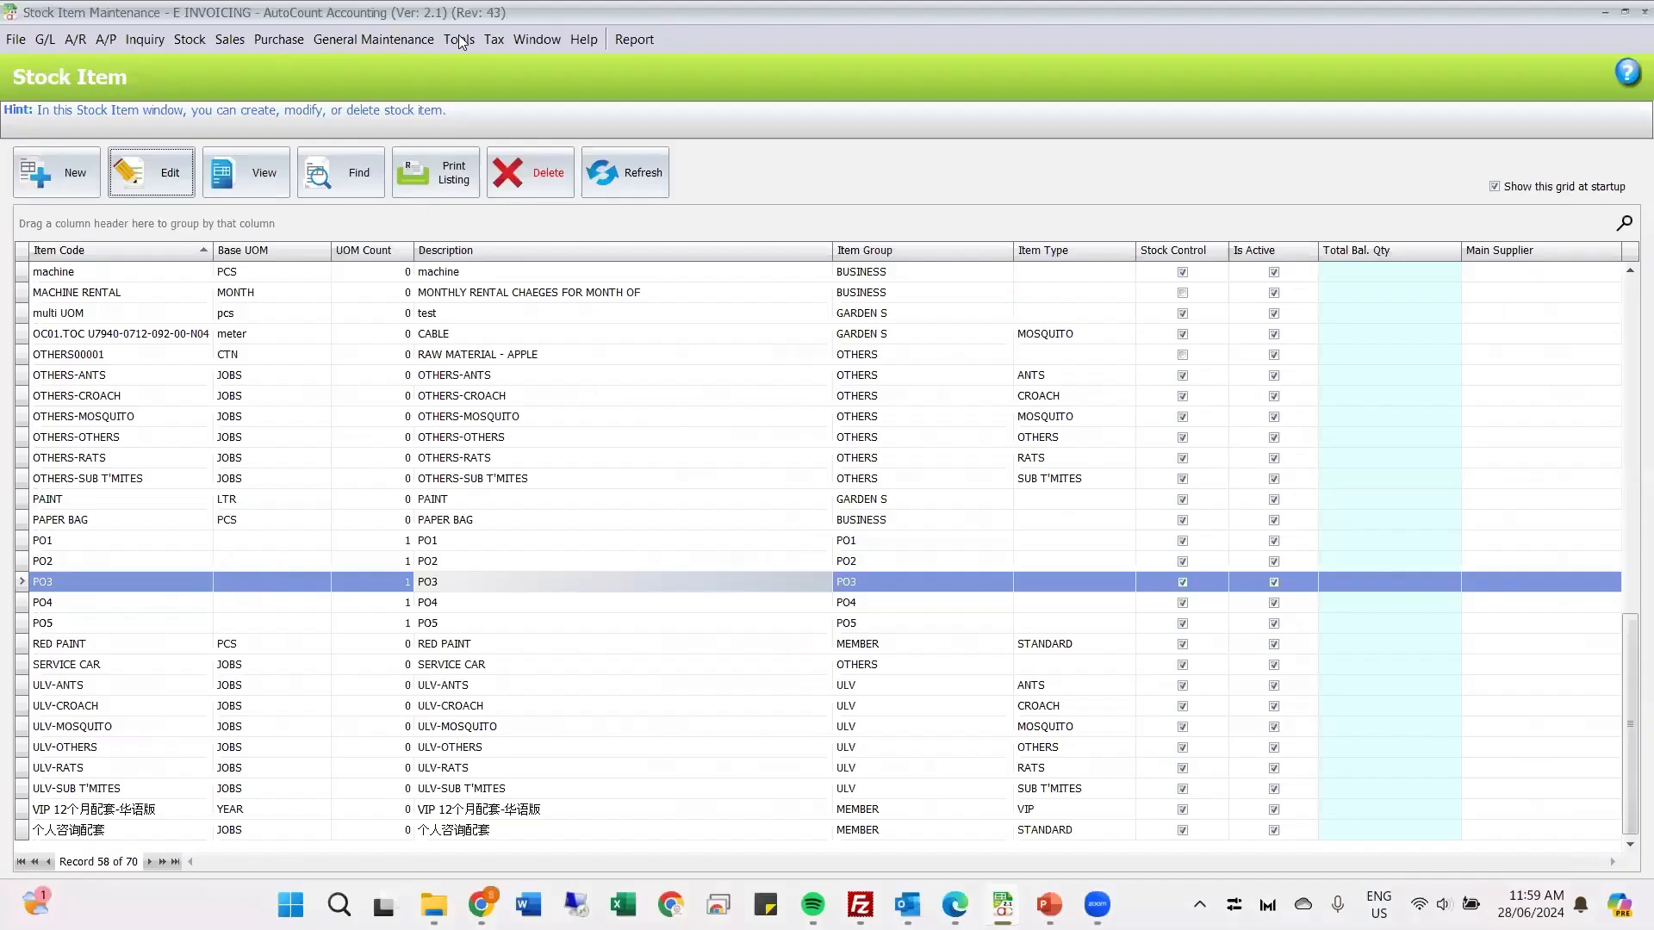
# Step: Open Currency Maintenance to view the MYR currency record, and return to the stock item list without changing anything
pyautogui.click(460, 38)
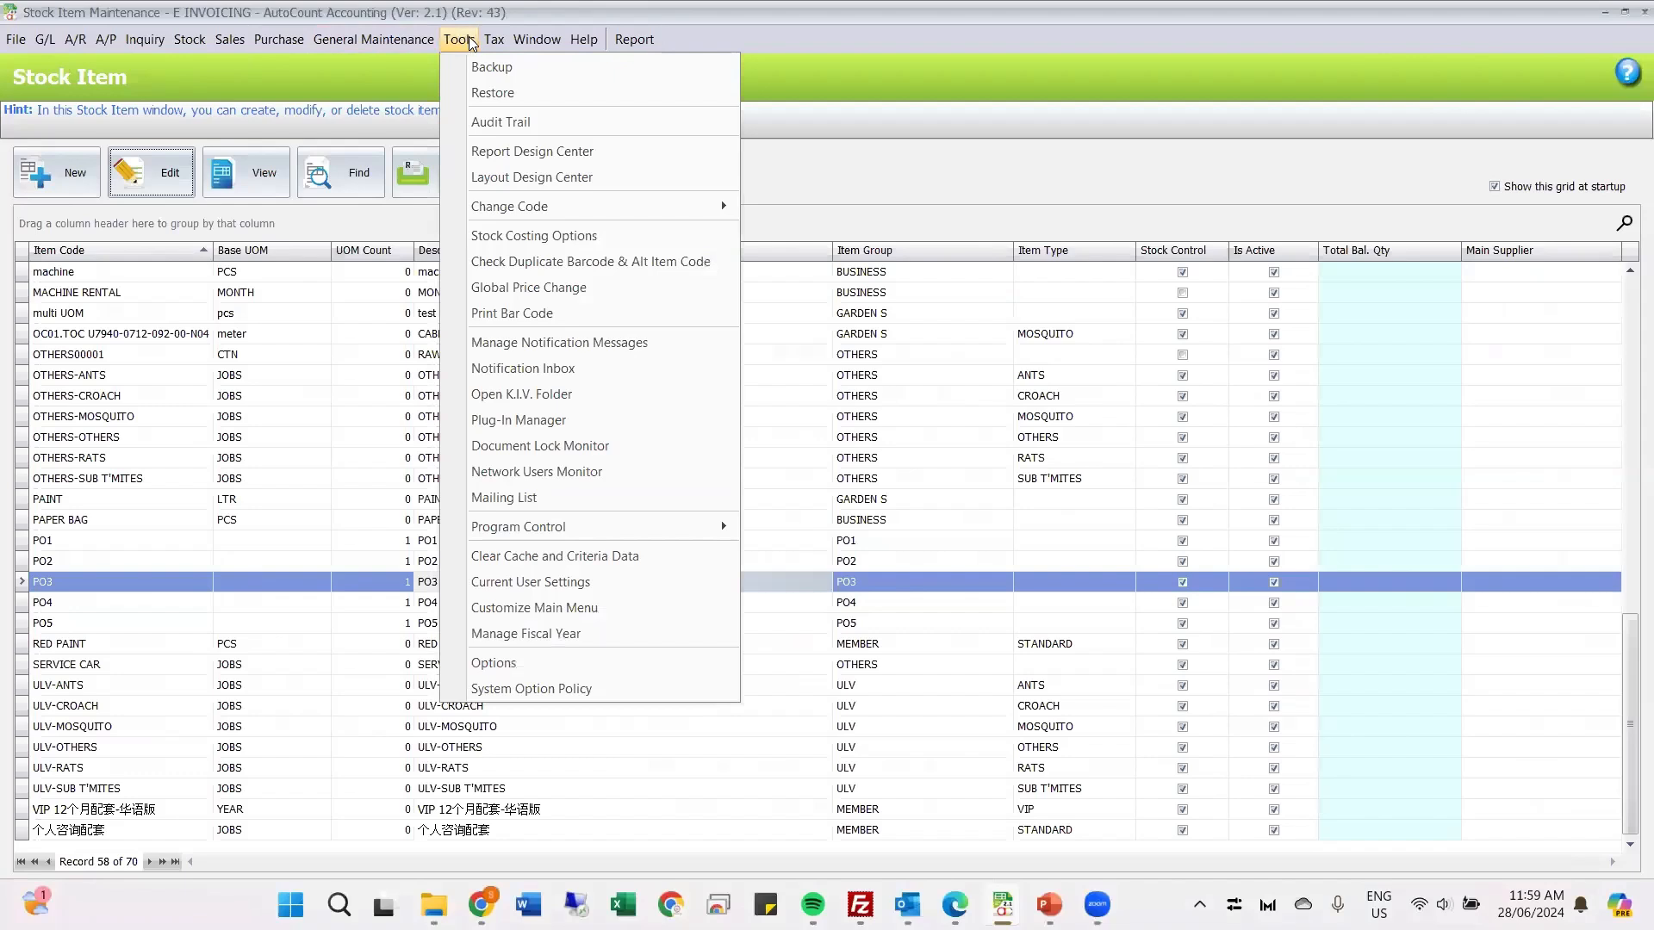
pyautogui.moveTo(415, 37)
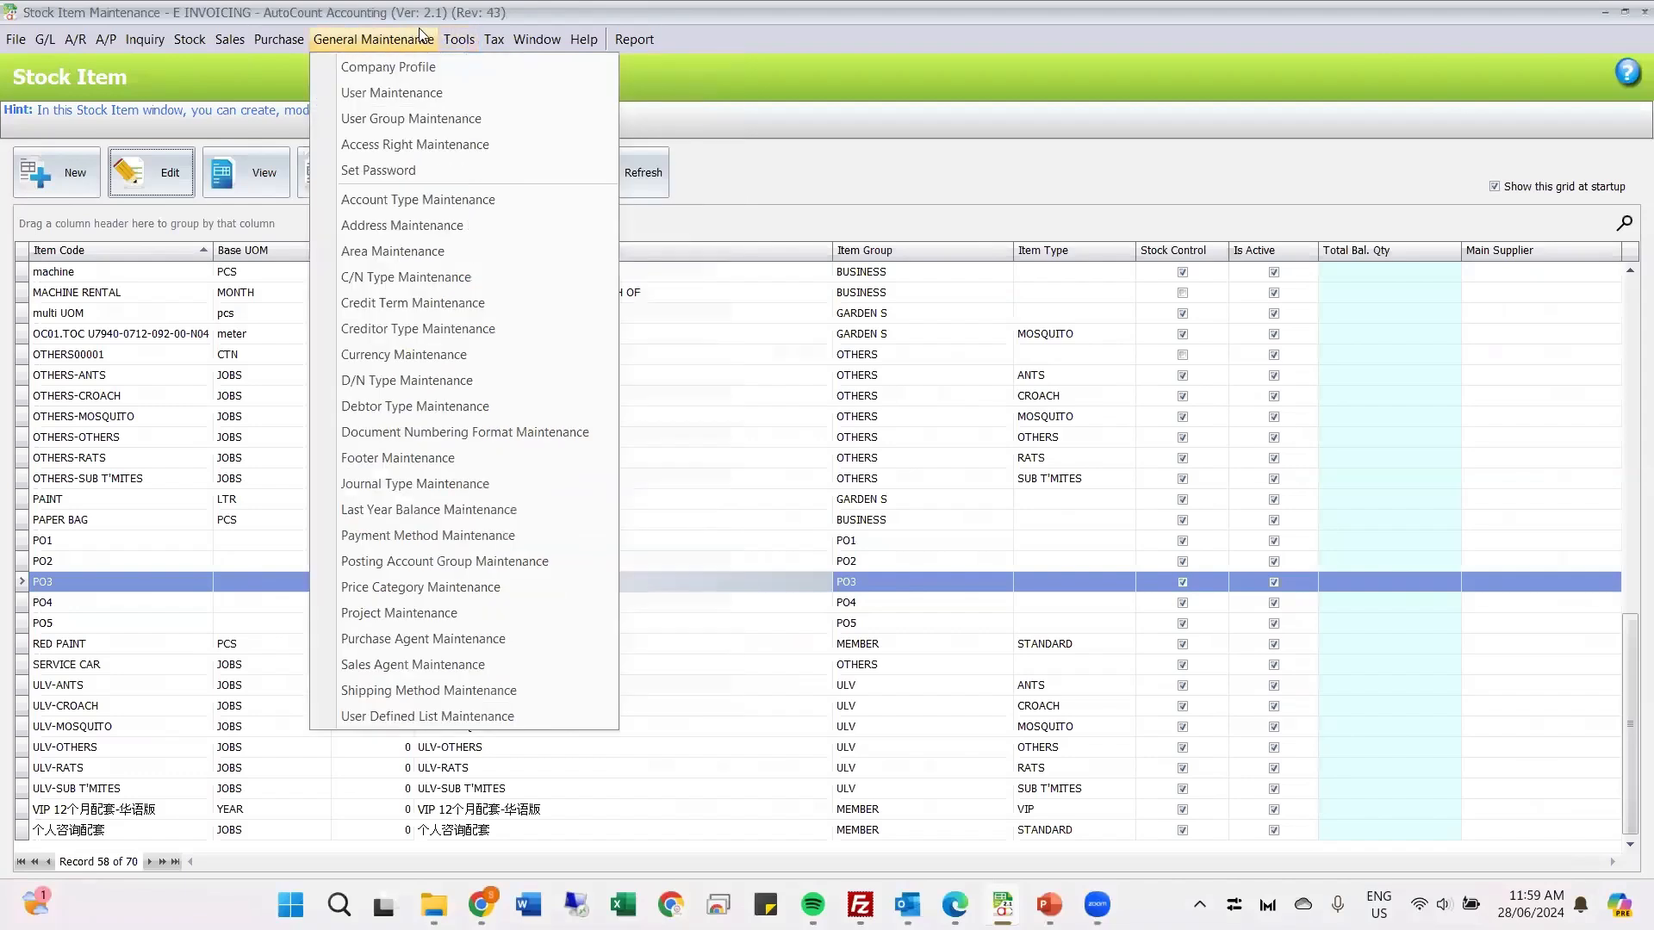
pyautogui.click(393, 361)
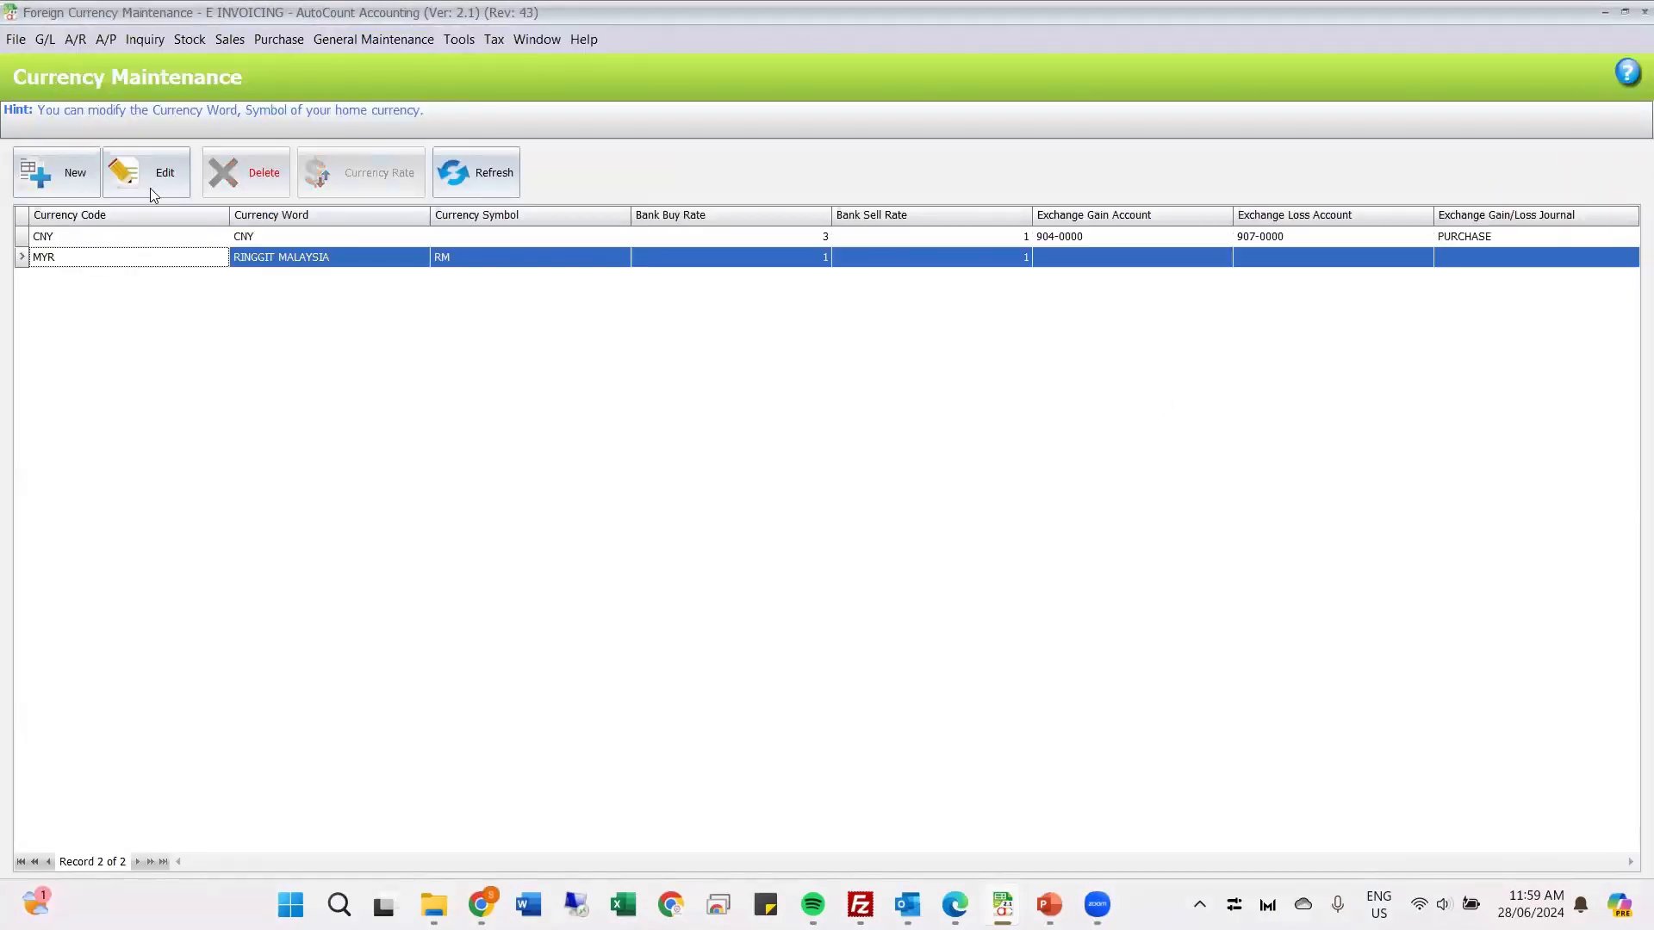
pyautogui.click(151, 190)
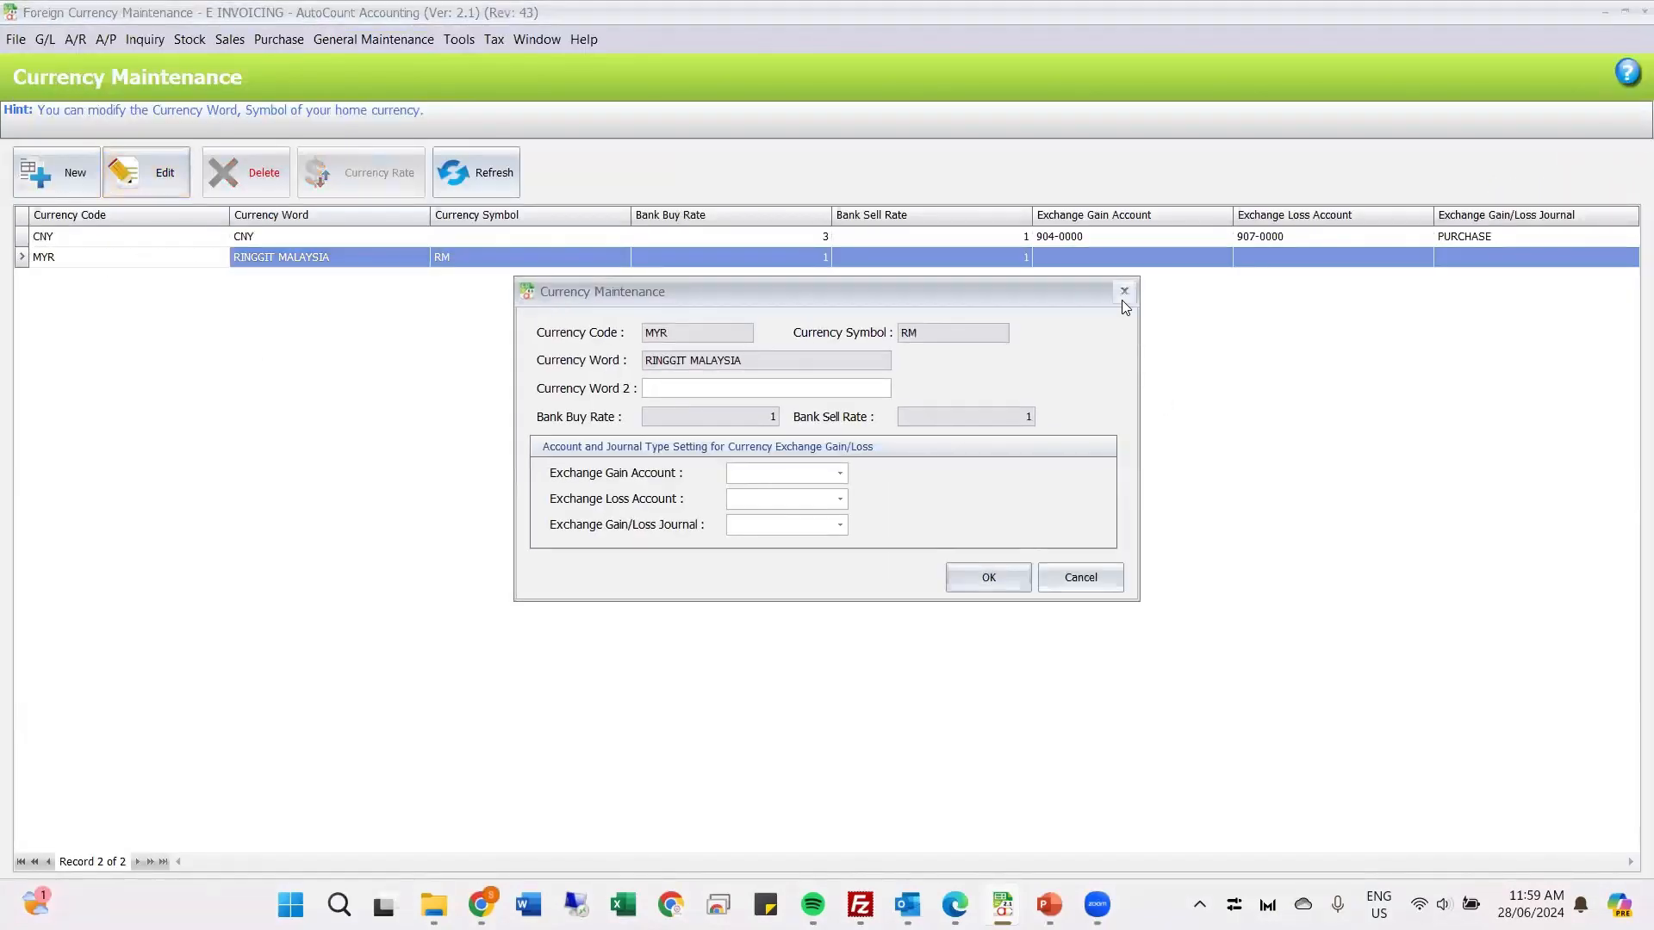
pyautogui.click(1123, 292)
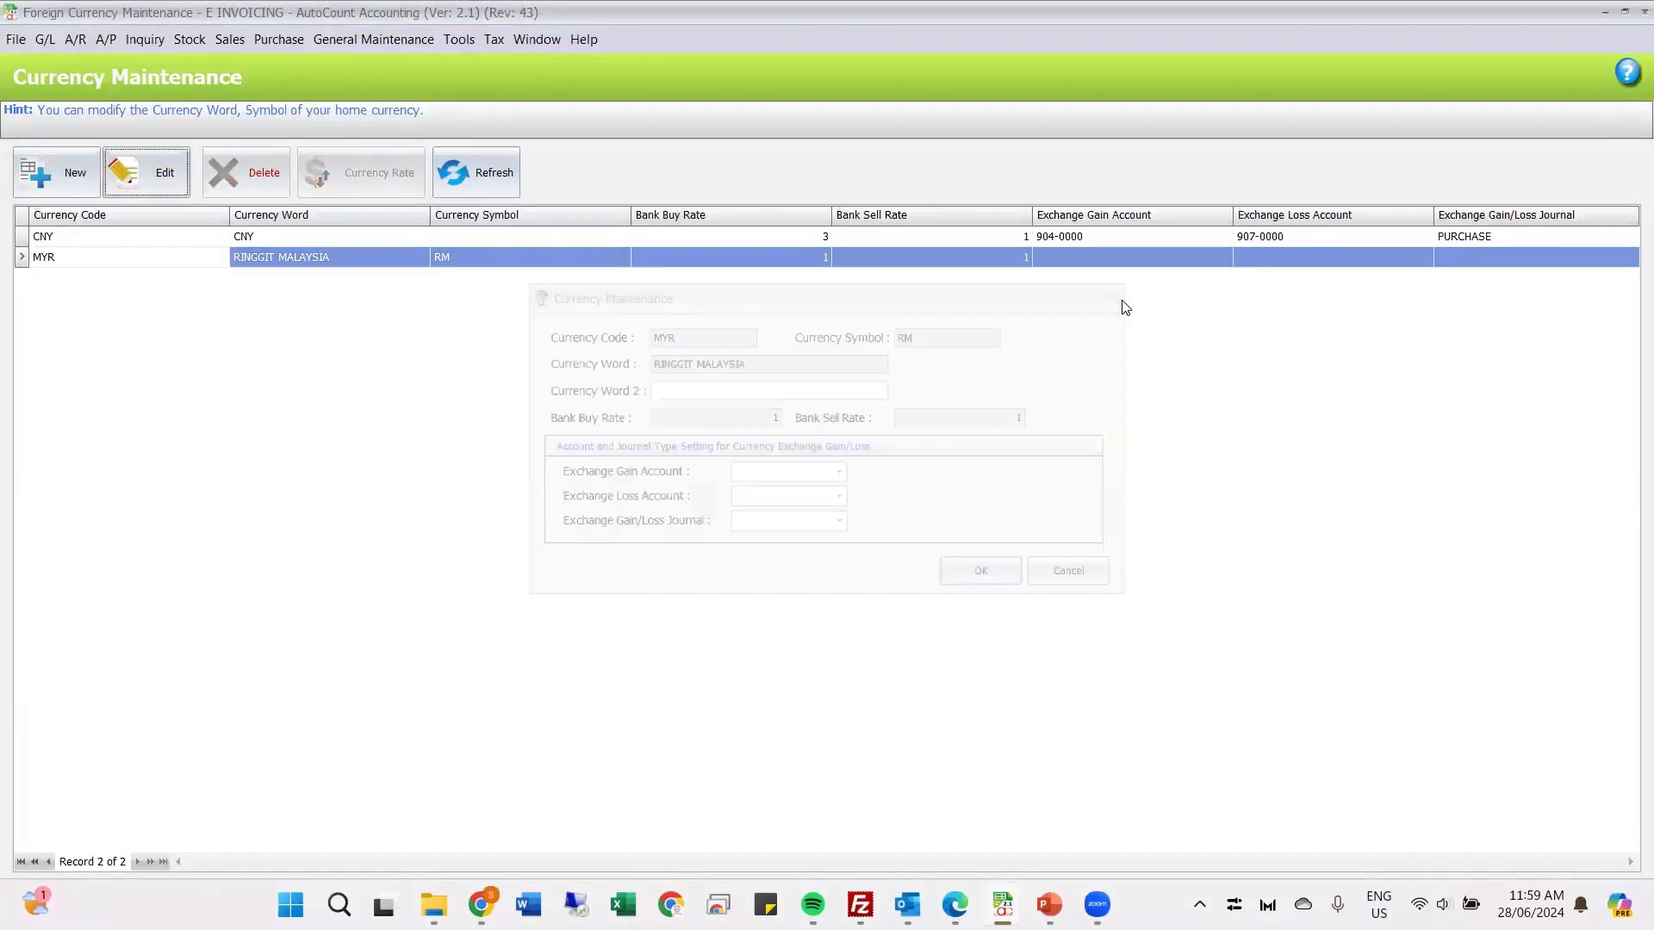
pyautogui.click(532, 244)
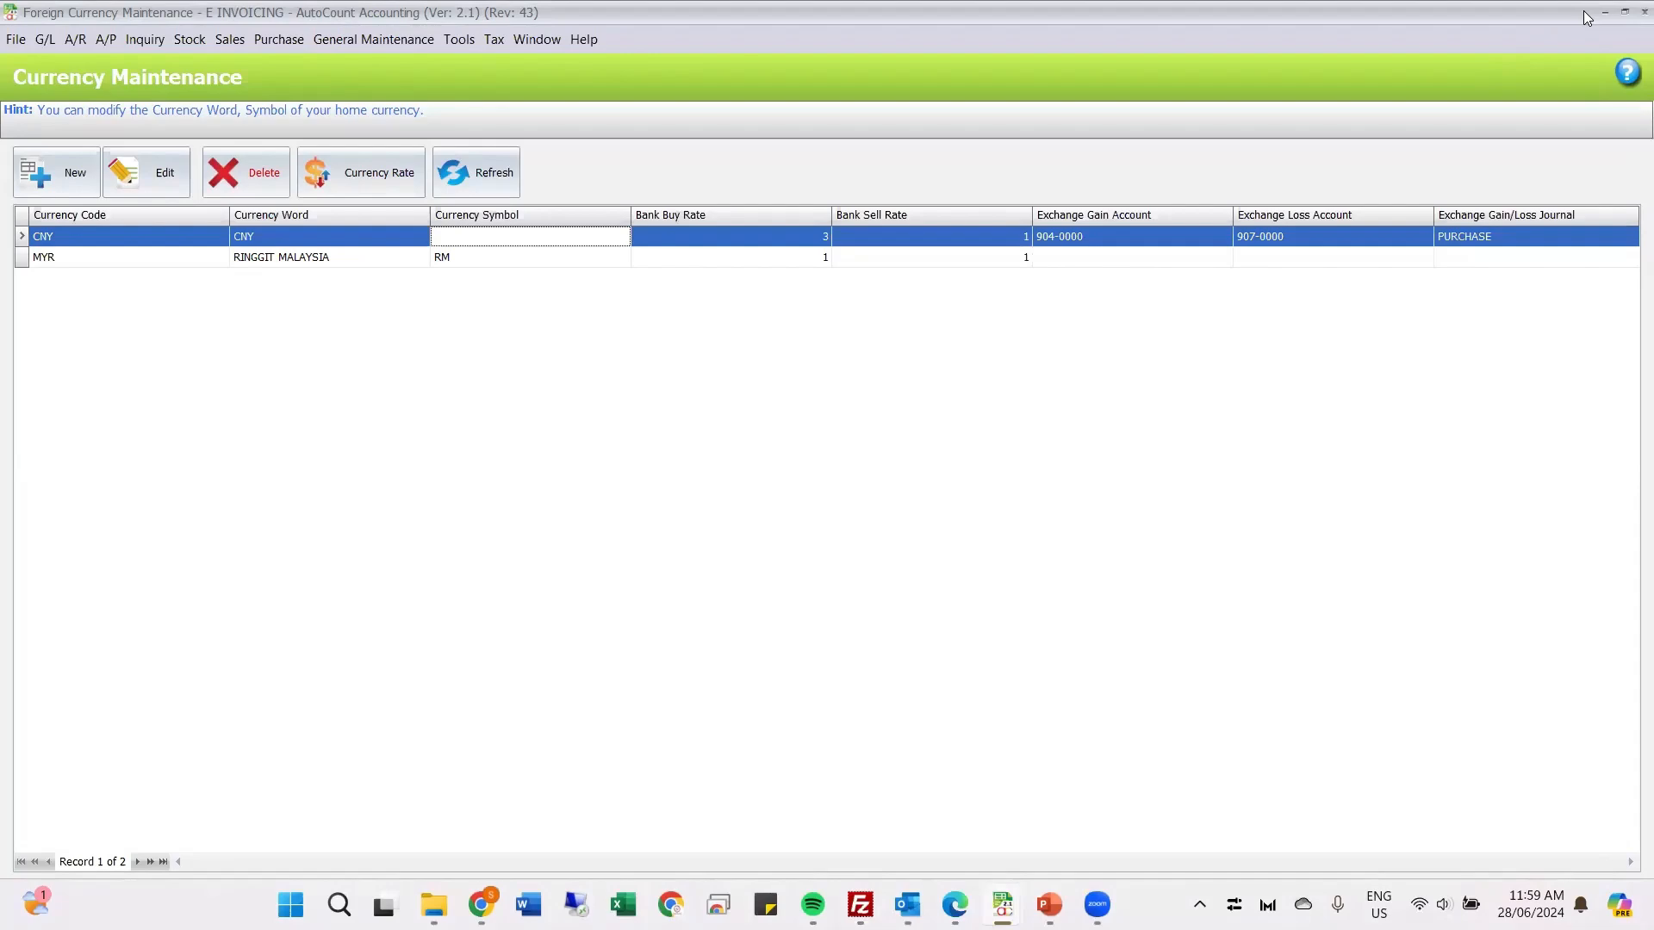
pyautogui.click(1645, 13)
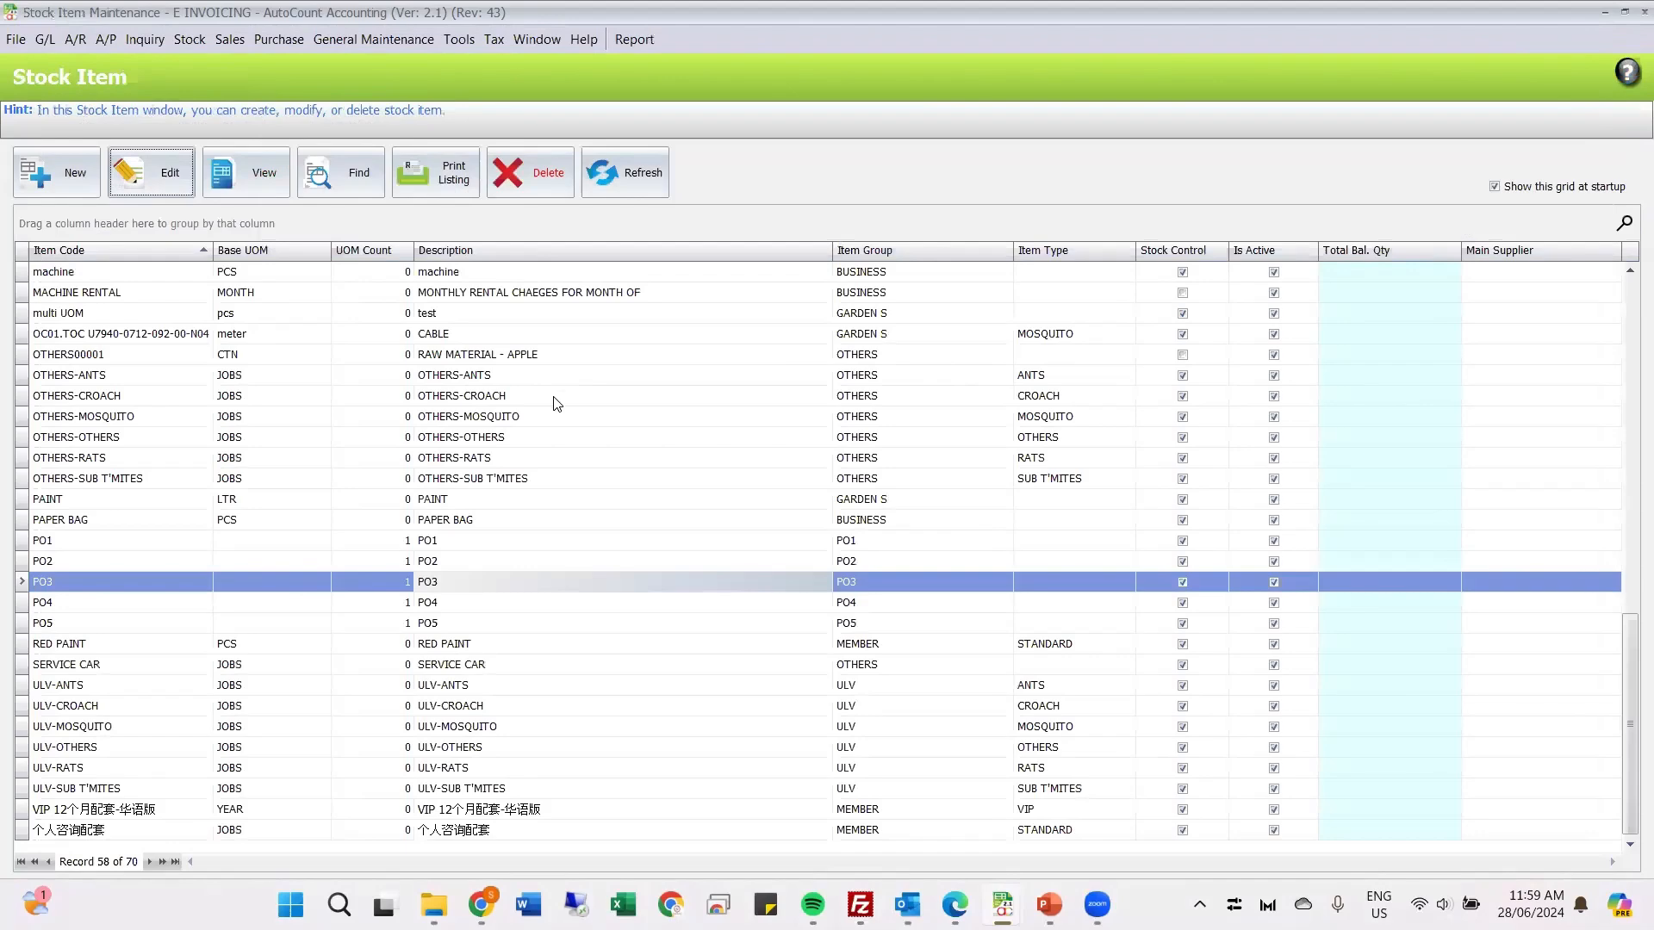
pyautogui.click(318, 402)
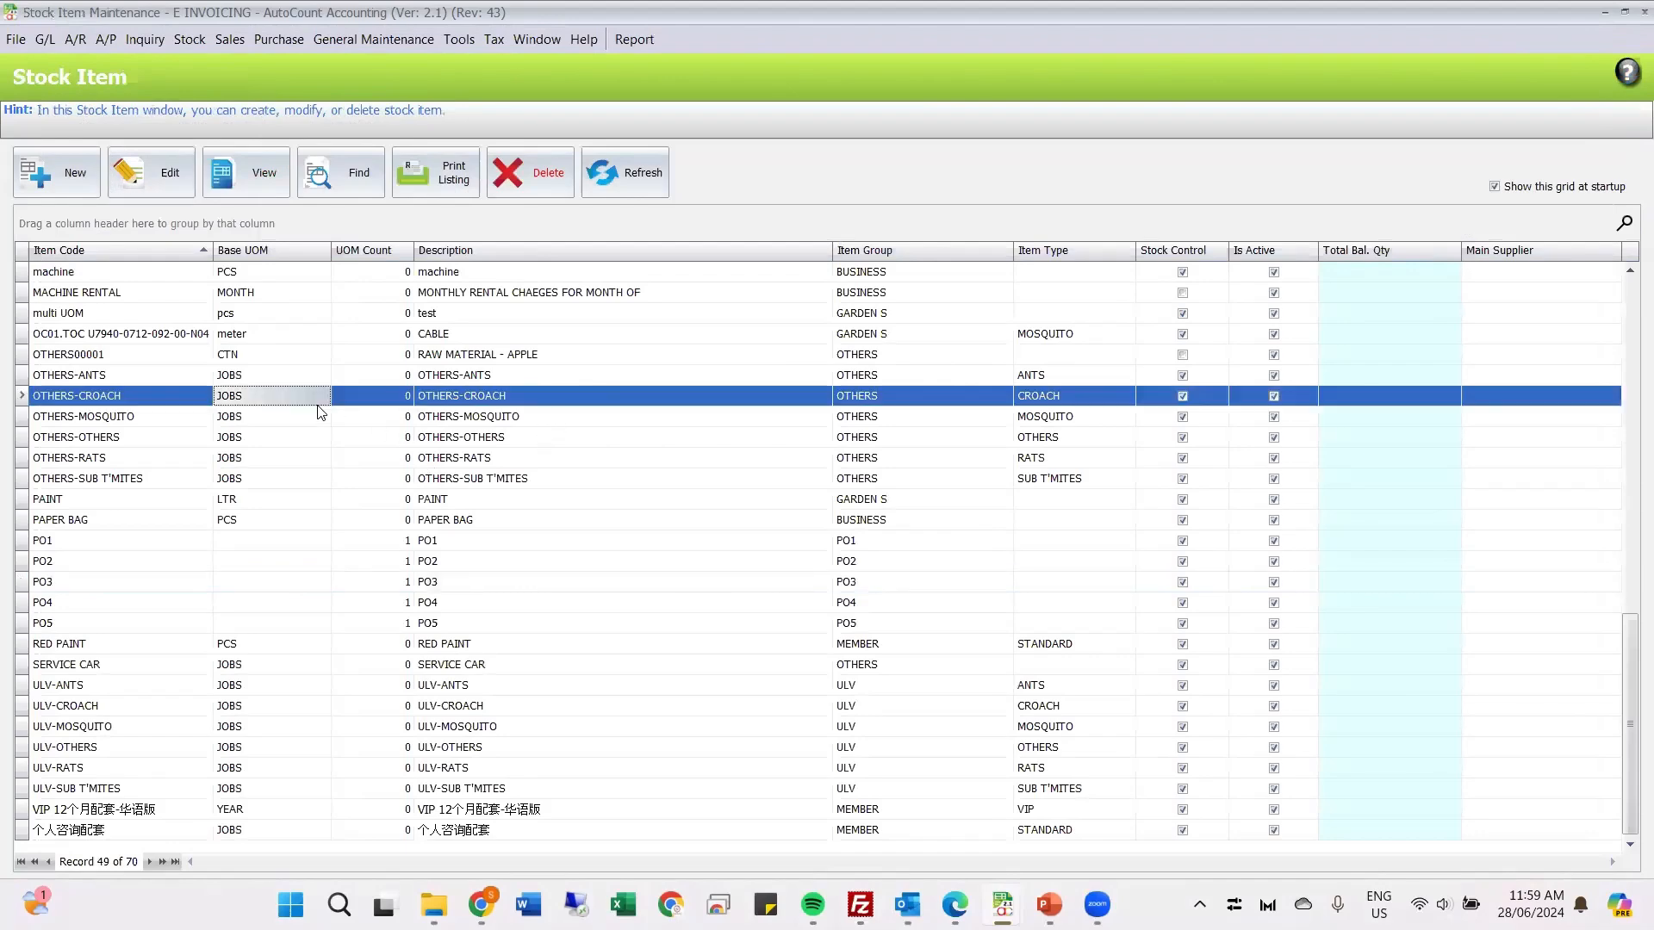